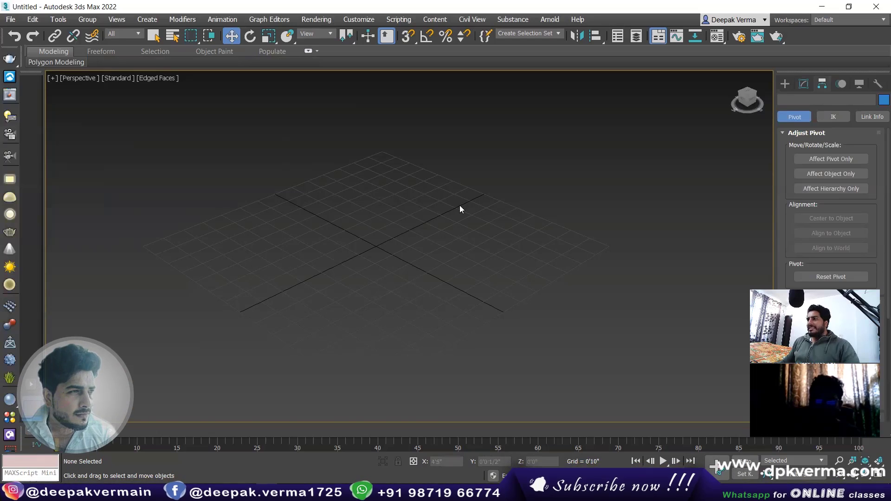
Look over the material type list in the Material Editor, then close the editor
key(m)
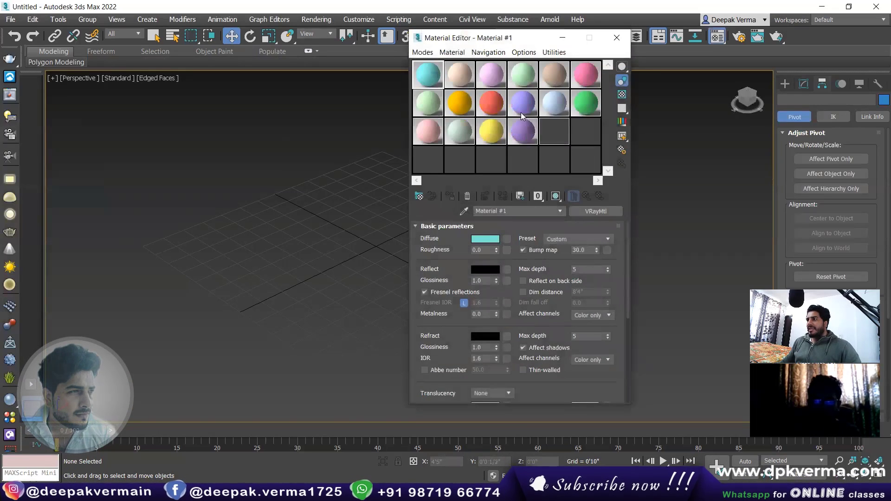
click(601, 211)
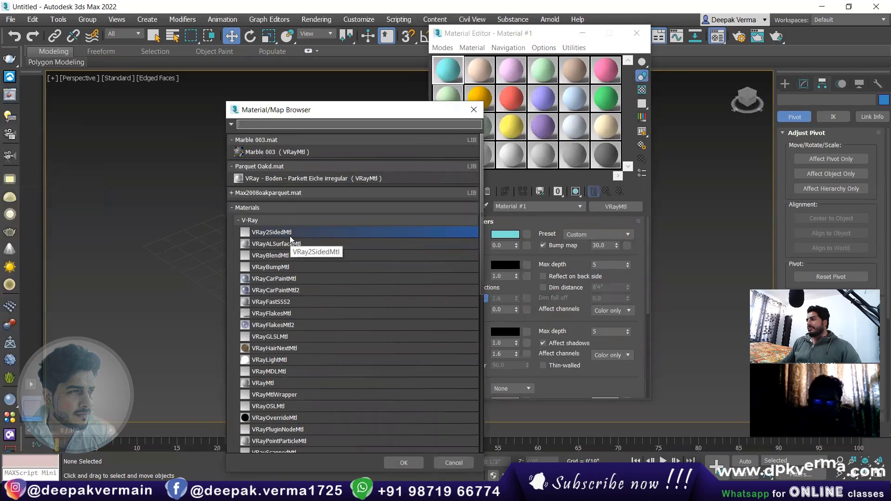
click(474, 109)
click(637, 33)
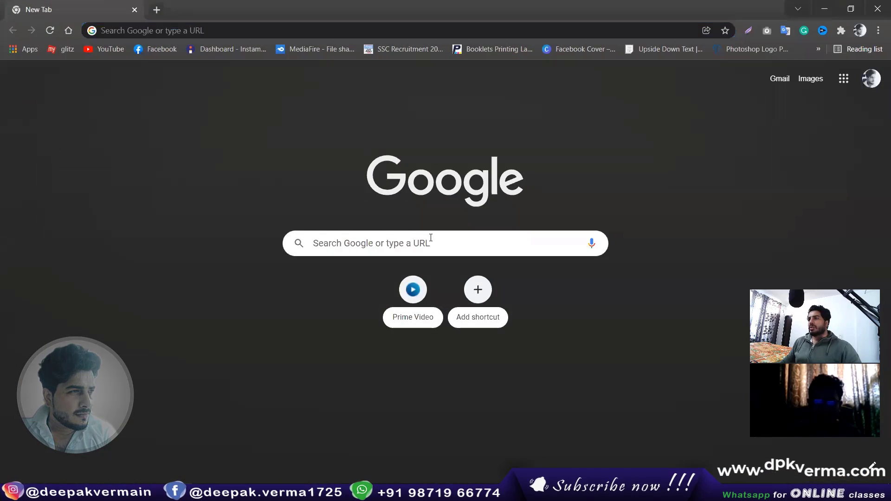
Search Google Images for 'lamp' and view the wooden tripod floor lamp result
click(431, 237)
text(la)
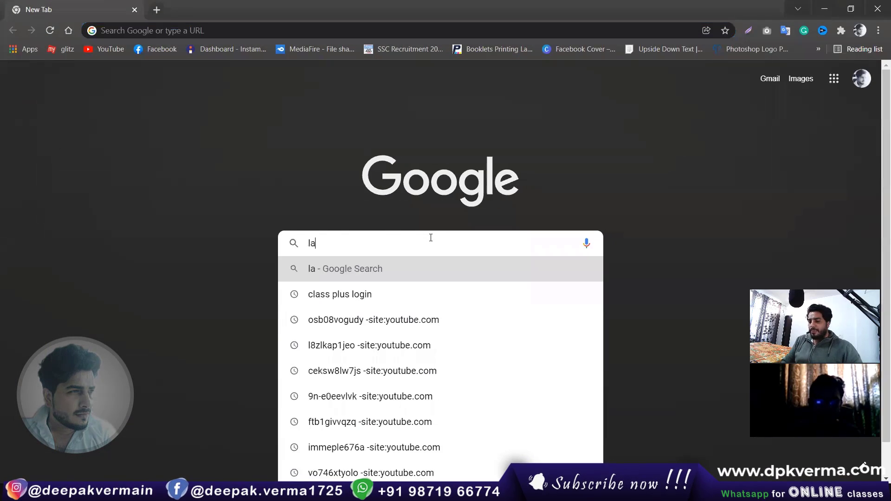
text(mp)
key(Return)
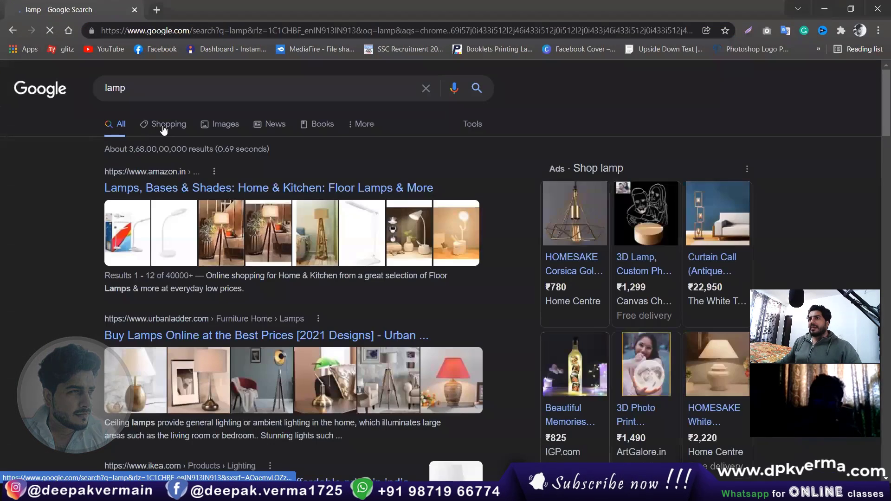
click(223, 124)
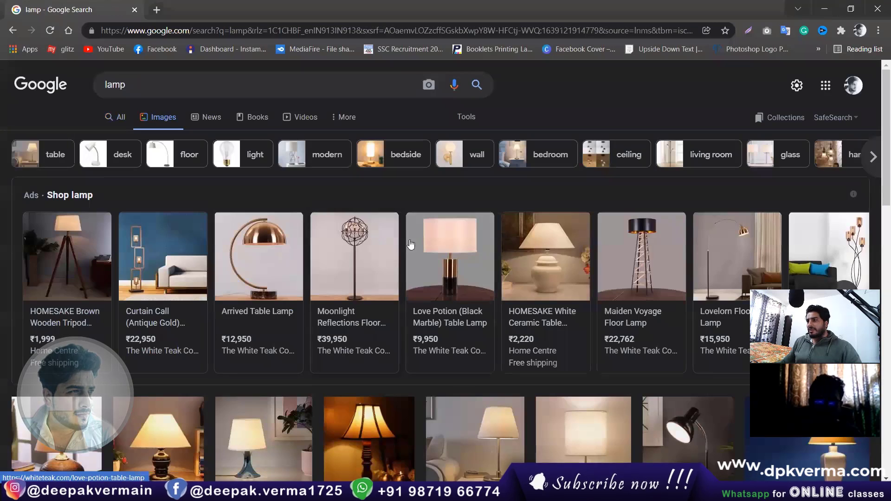
mouse_move(67, 245)
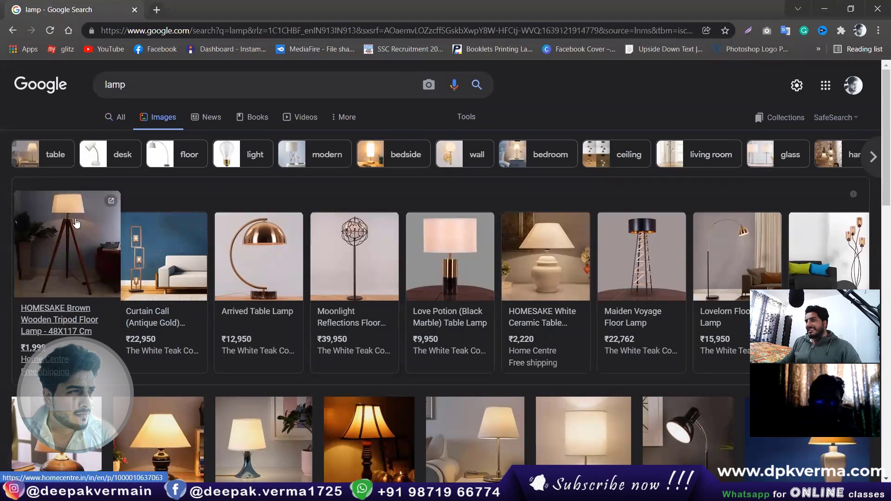
click(67, 212)
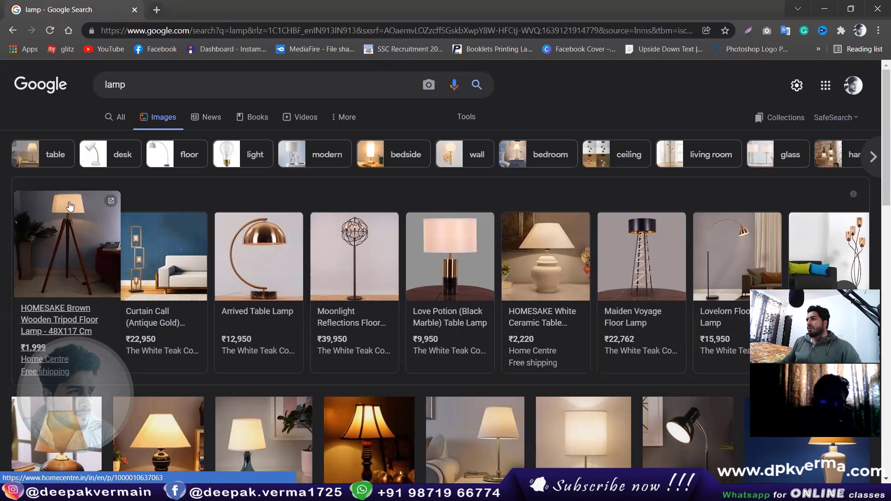
Search images for 'vray 2 sided material', browse the results, and minimise Chrome
click(171, 86)
text(vra)
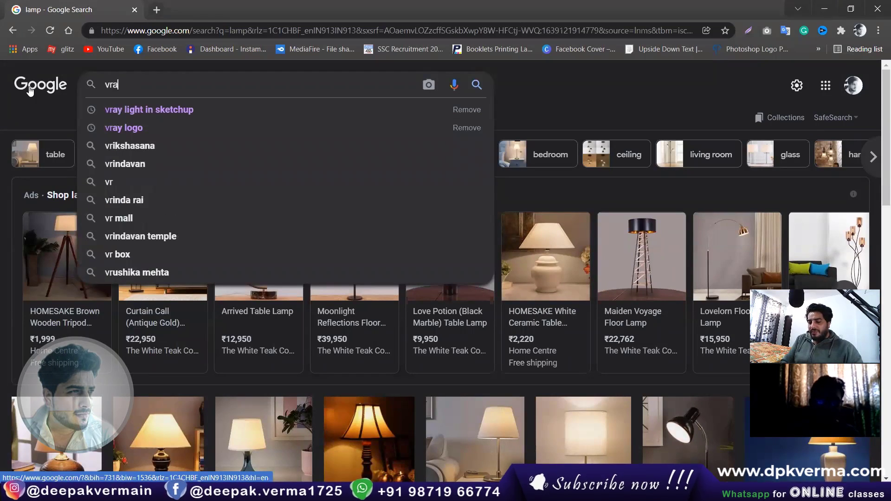
text(y 2 sided )
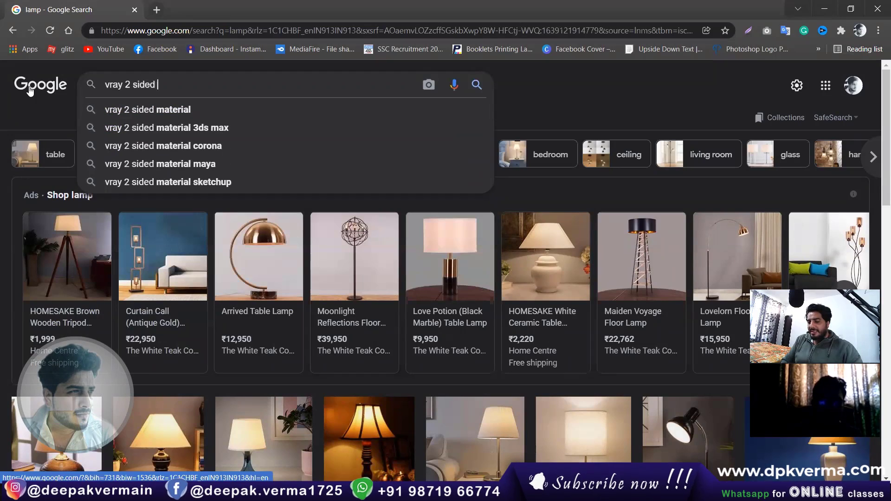
text(material)
key(Return)
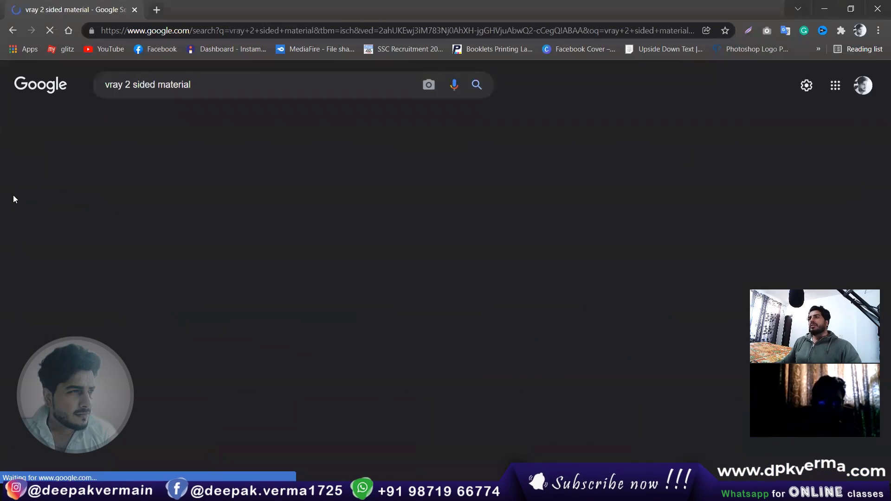
scroll(450, 257, down, 1)
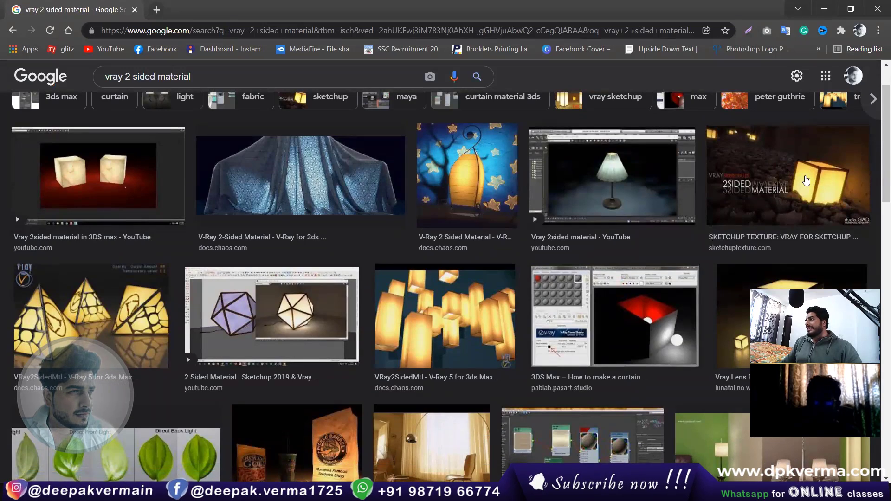
scroll(470, 342, down, 2)
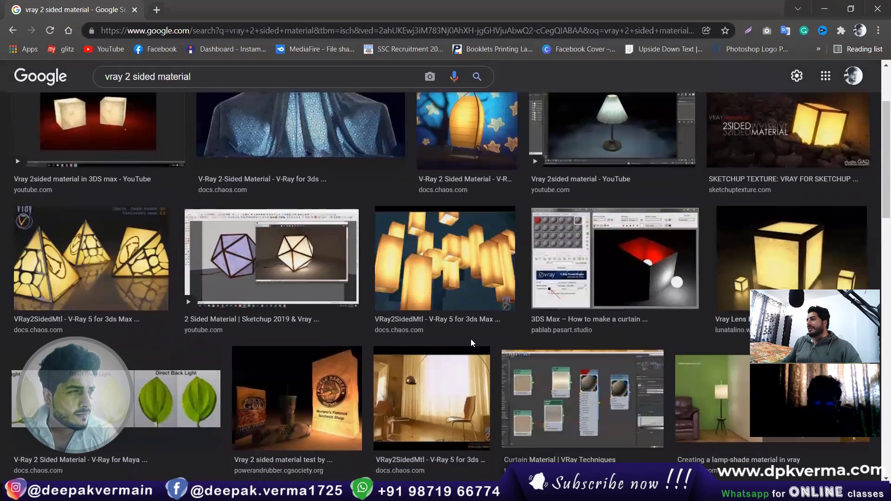
scroll(369, 329, down, 1)
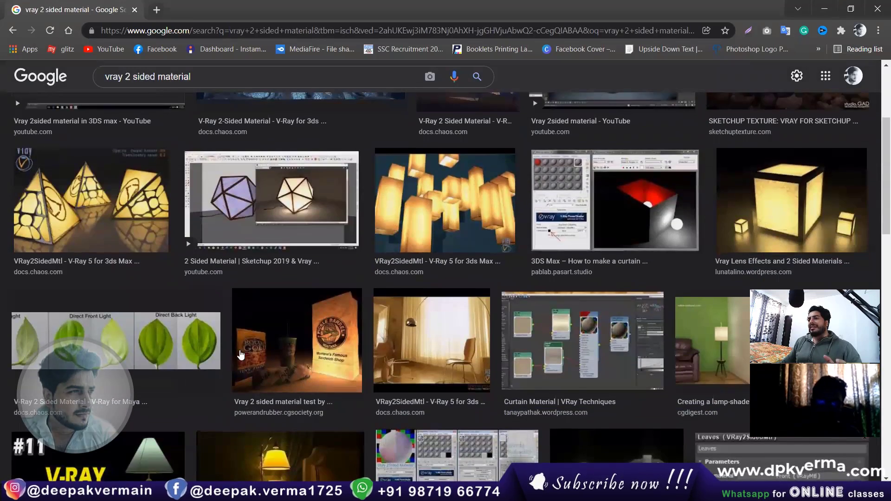
scroll(240, 355, down, 1)
scroll(259, 295, down, 2)
scroll(282, 295, up, 2)
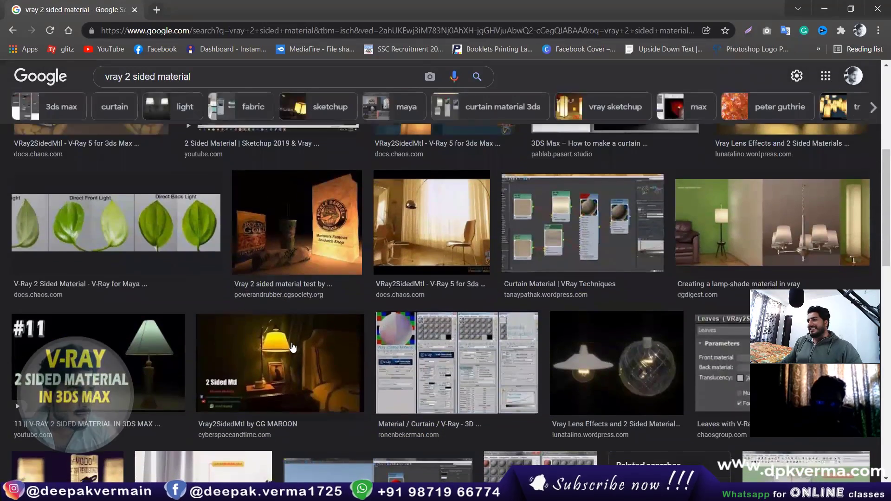
scroll(279, 281, down, 2)
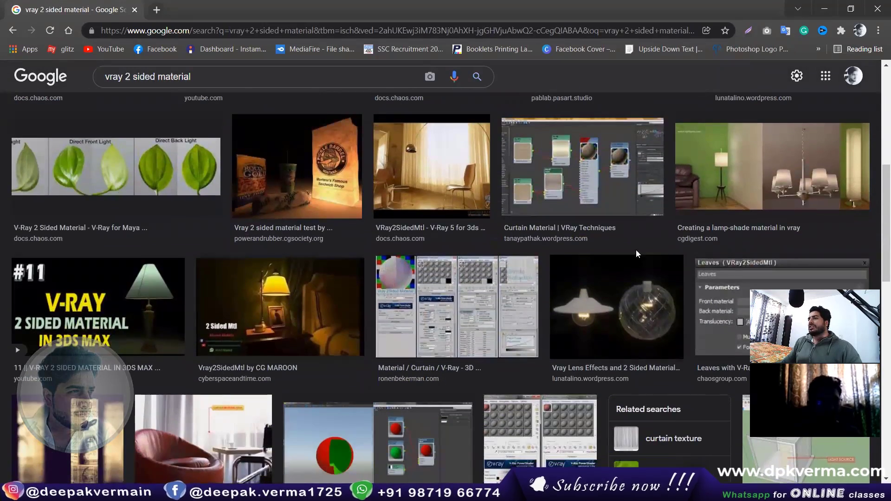
click(825, 9)
Draw Box001 on the Perspective grid with the Standard Primitives Box tool, then reframe the view
click(786, 84)
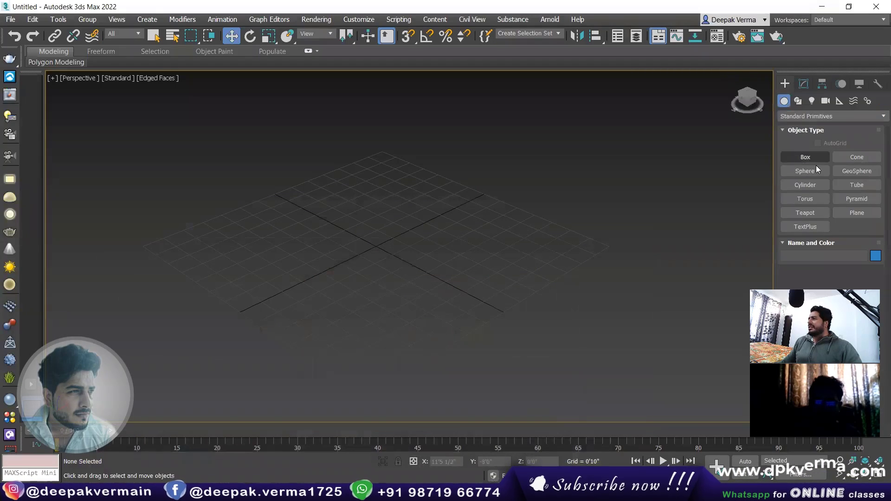
click(805, 158)
drag(169, 224, 307, 233)
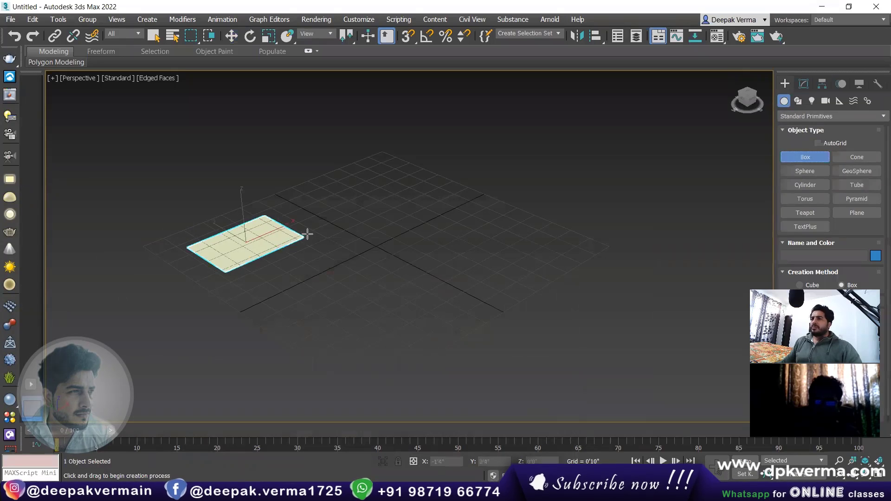
click(284, 209)
alt+middle_drag(334, 265, 337, 253)
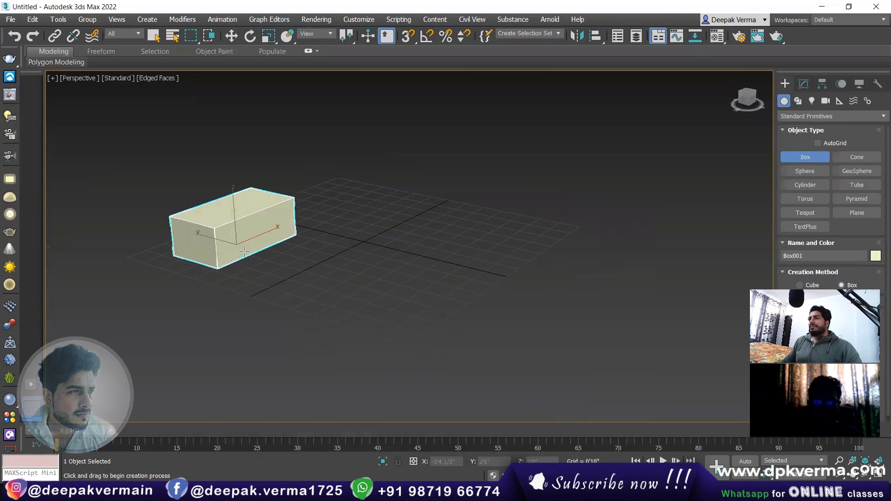
scroll(278, 256, up, 3)
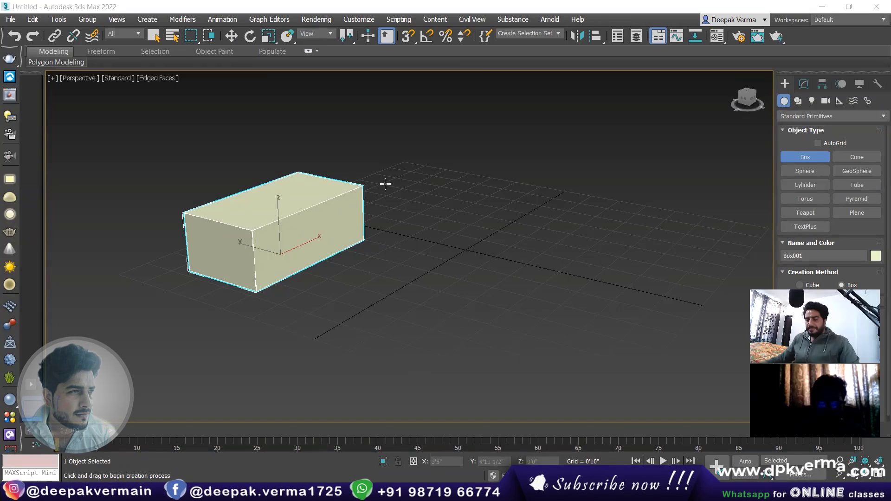
middle_drag(377, 216, 305, 216)
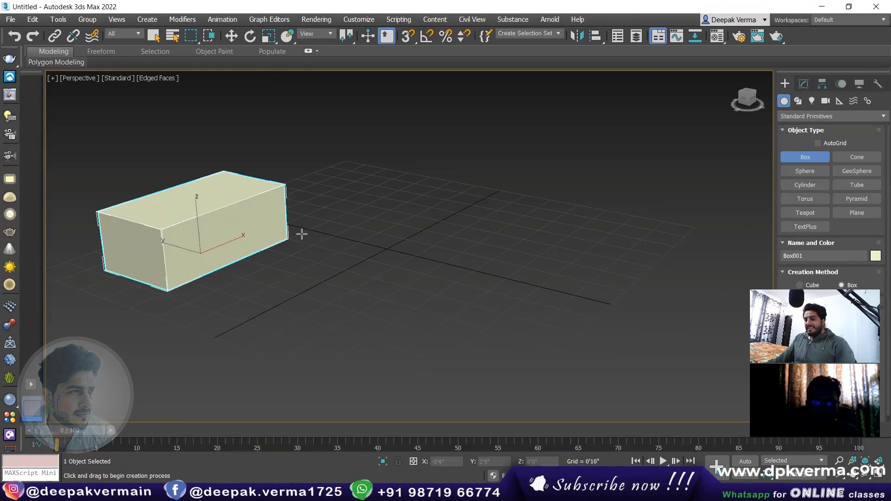
Drag the cyan Material #1 sample slot onto Box001 and bring up its material type list
key(m)
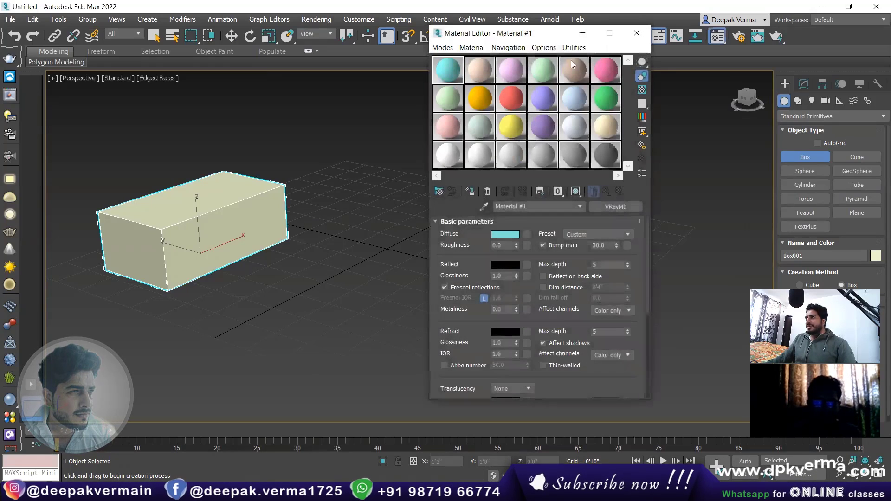
drag(464, 35, 516, 37)
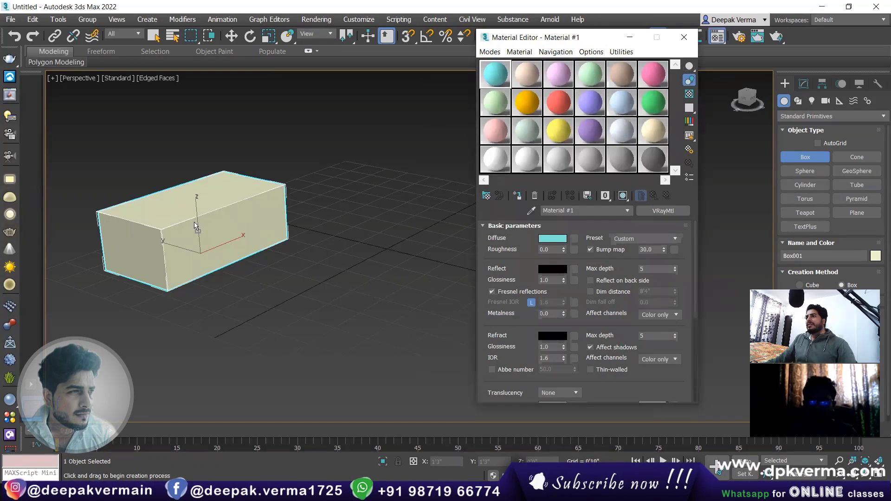
drag(493, 81, 189, 225)
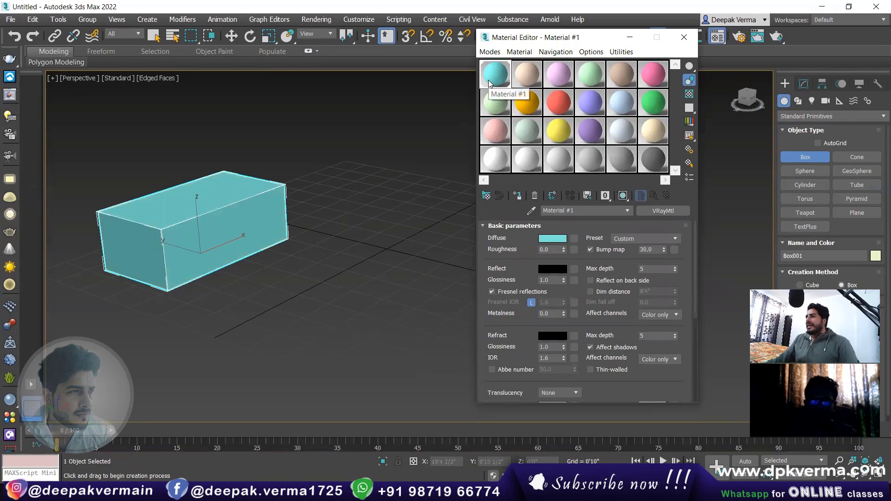
middle_drag(199, 238, 211, 240)
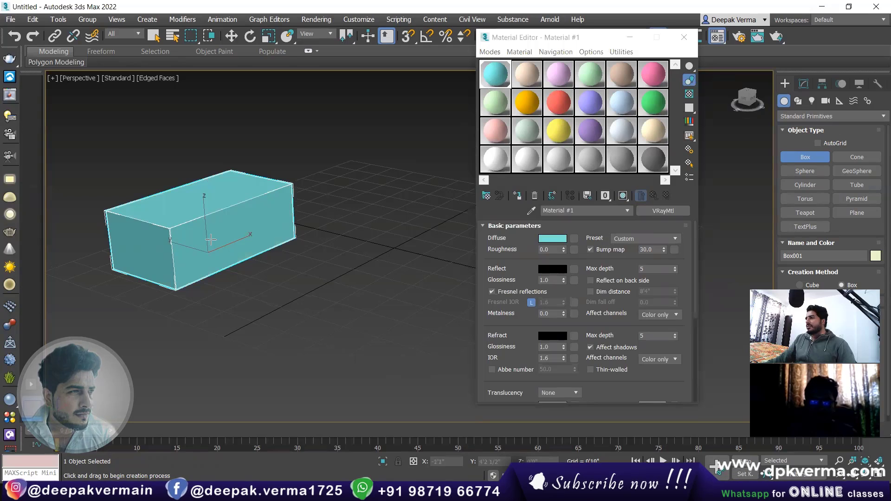
click(660, 210)
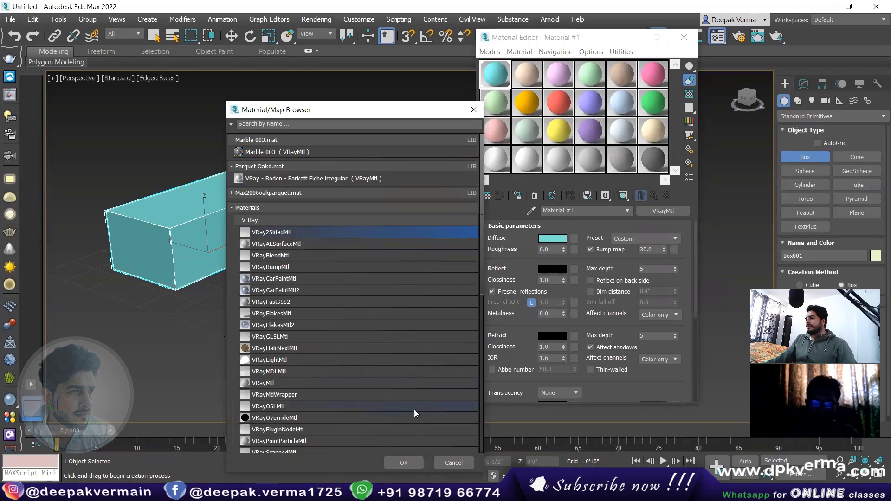
Convert Material #1 to VRay2SidedMtl, keeping the old VRayMtl as its front sub-material
click(406, 462)
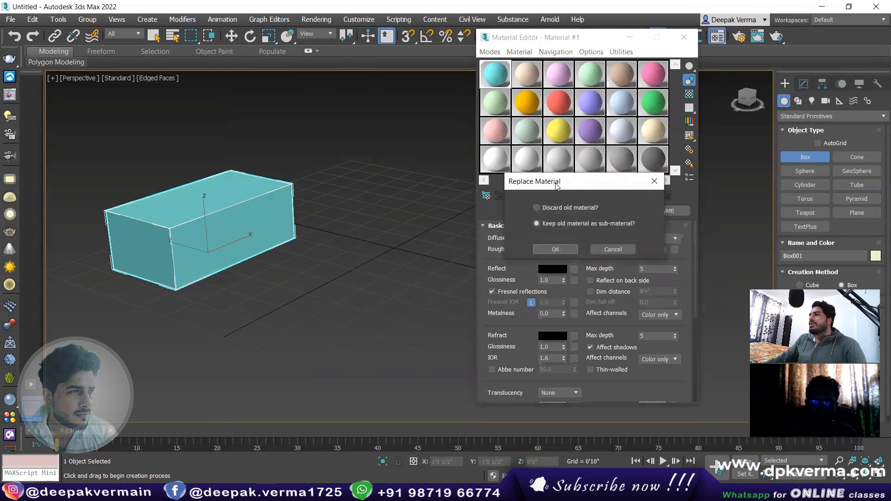
drag(569, 187, 410, 213)
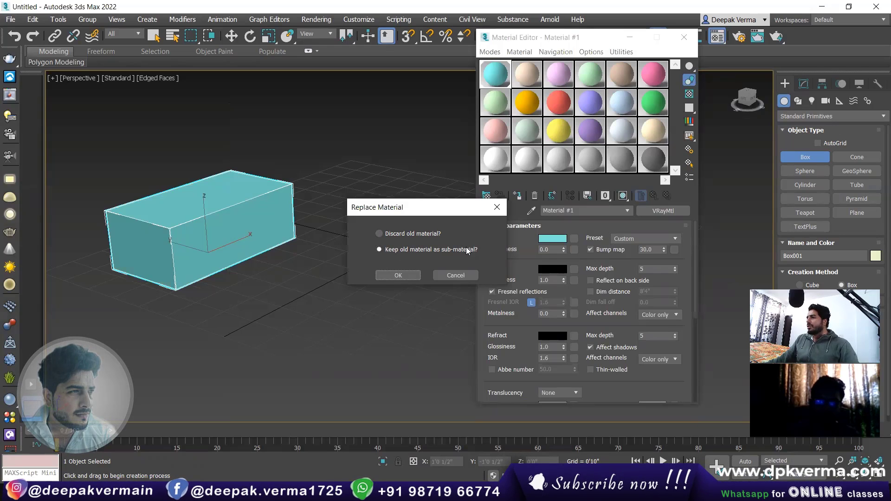
click(409, 275)
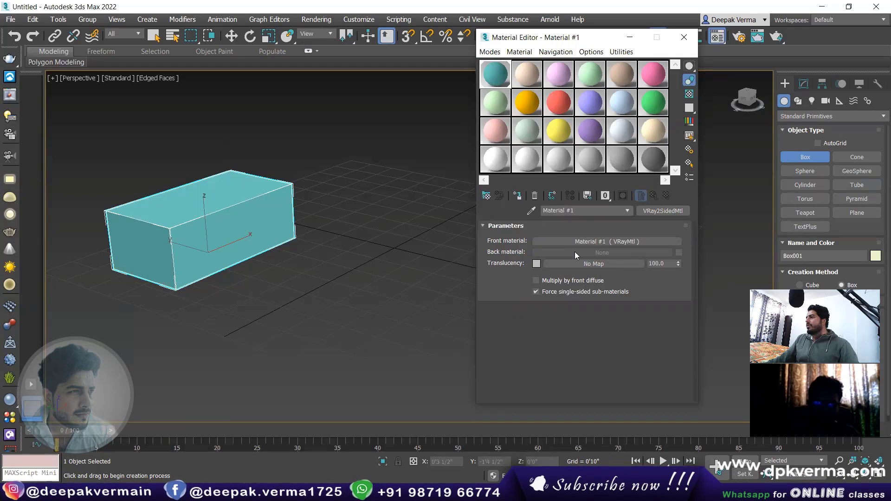
Copy the front material and paste it as a copy into the Back material slot
right_click(604, 241)
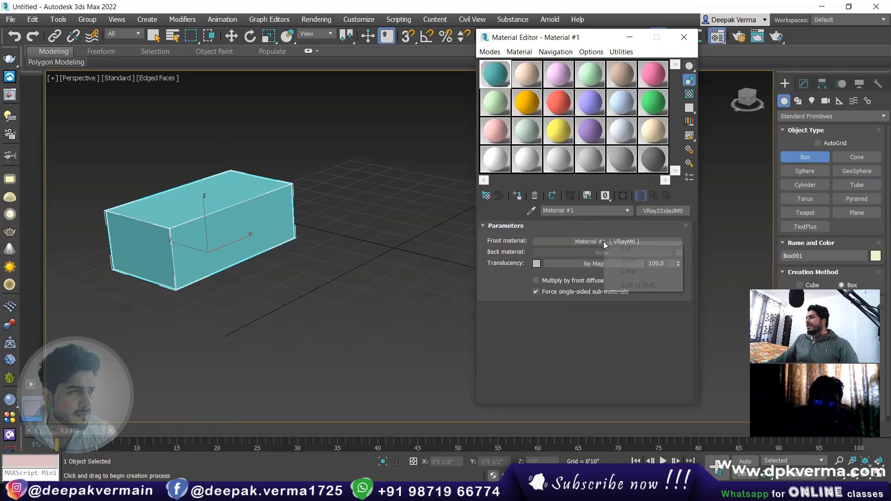
click(629, 261)
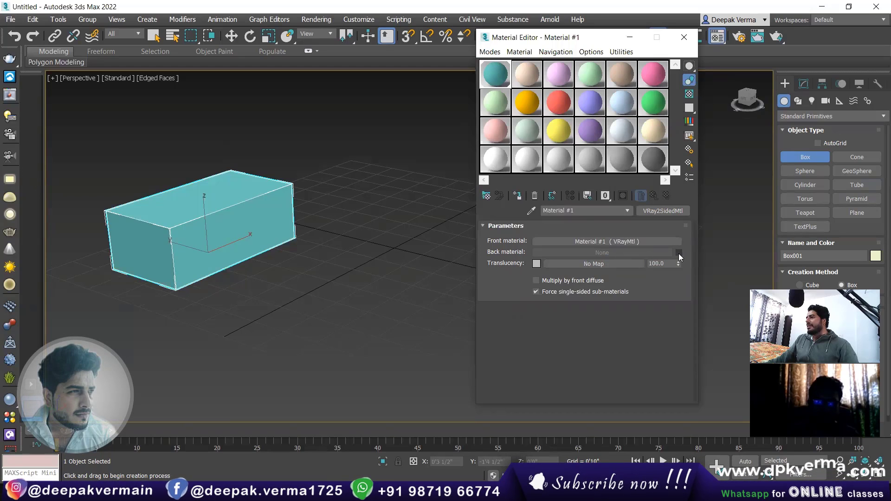
right_click(624, 251)
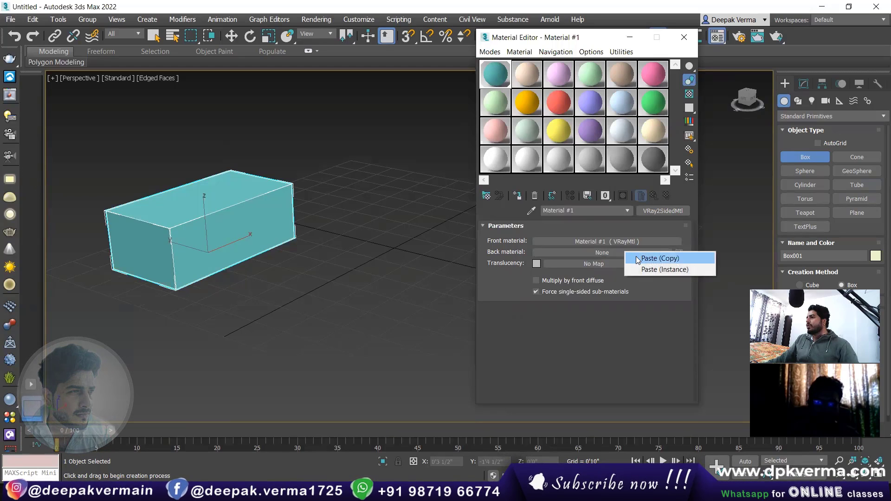
click(638, 259)
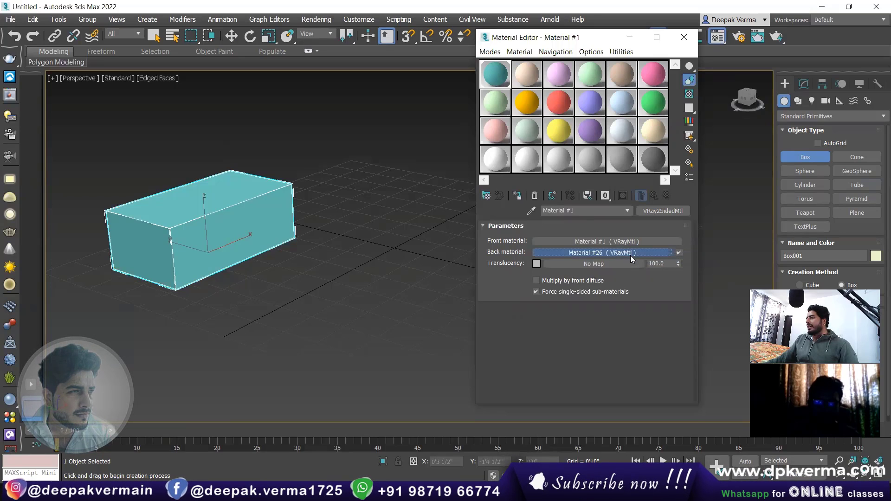
Set the back material's diffuse to tan (R156 G120 B50) and close the Material Editor
click(630, 255)
click(539, 238)
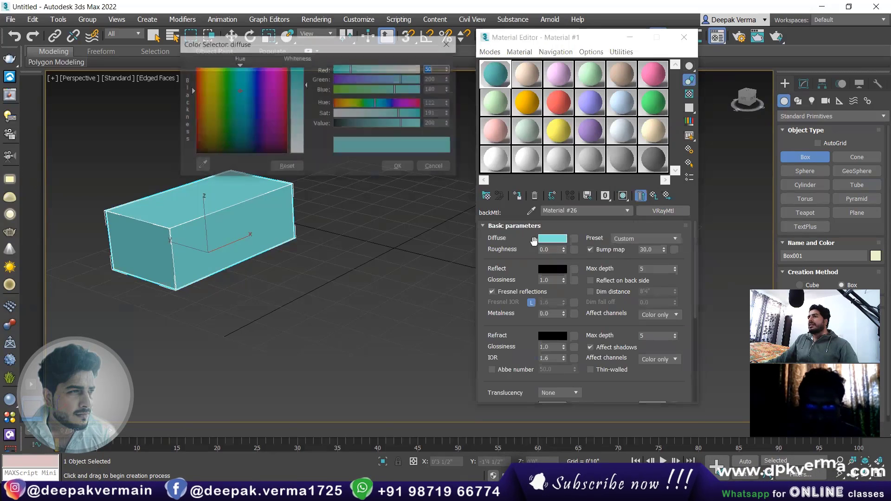
click(205, 110)
click(400, 168)
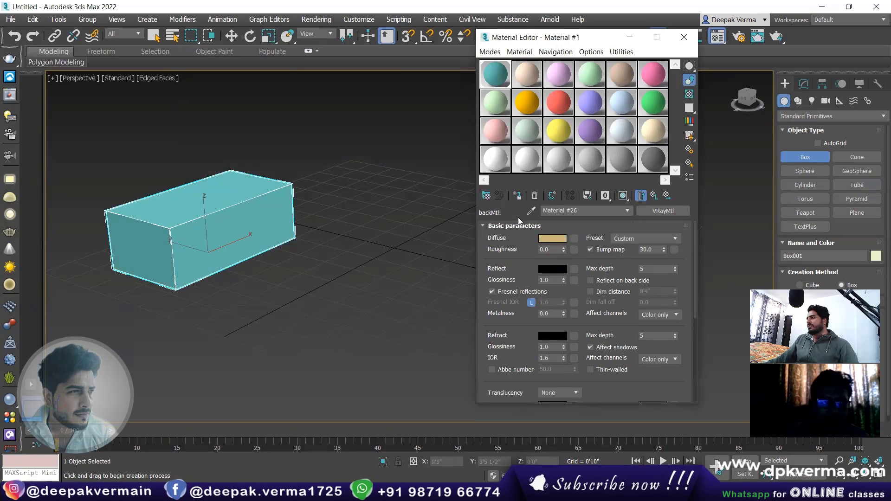
click(657, 195)
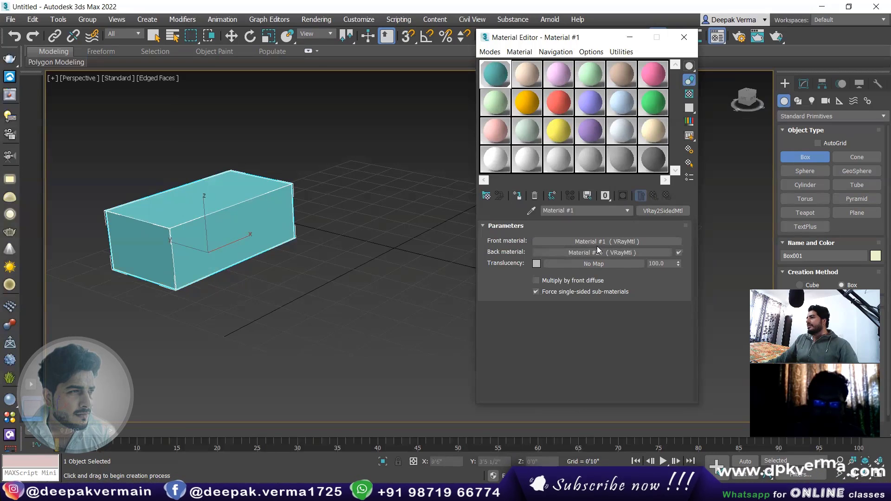
click(682, 38)
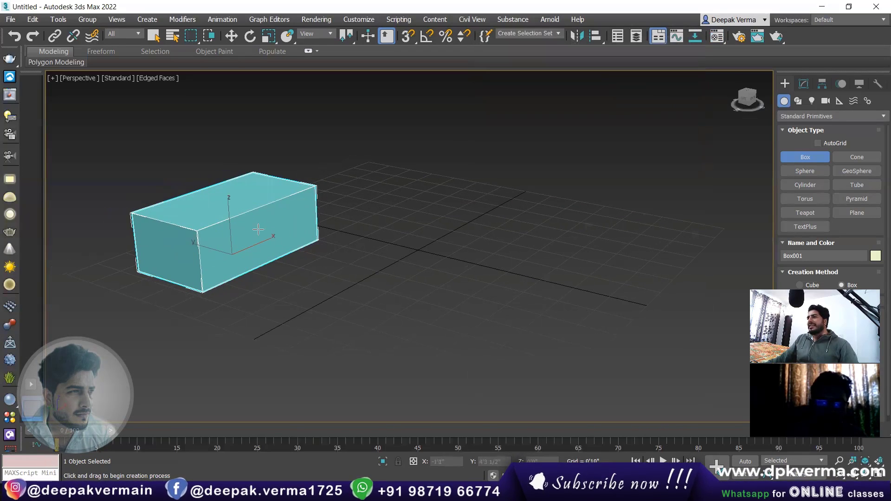
In Top view, start a V-Ray VRayLight with its type set to Sphere
middle_drag(258, 230, 270, 228)
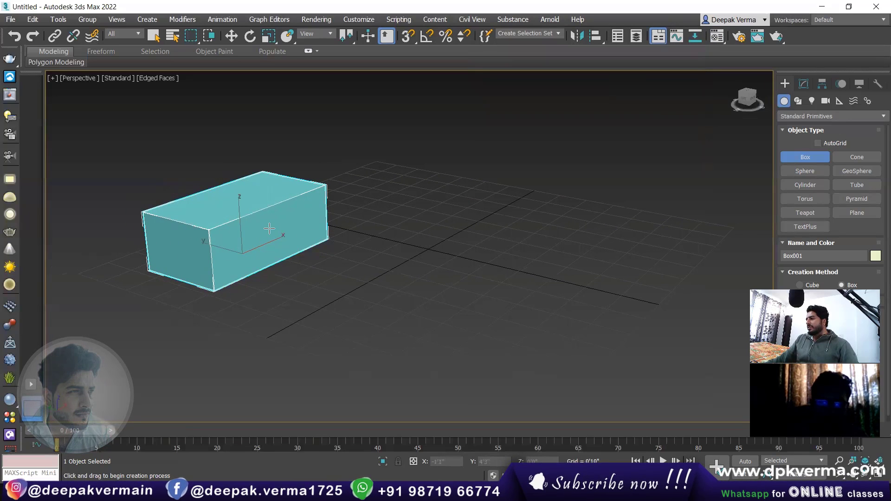
key(t)
scroll(322, 243, up, 3)
middle_drag(322, 243, 273, 243)
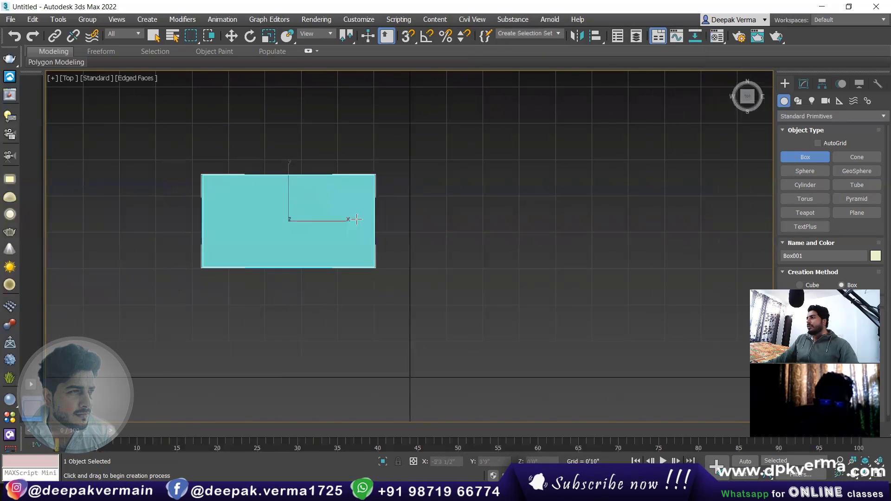
click(812, 101)
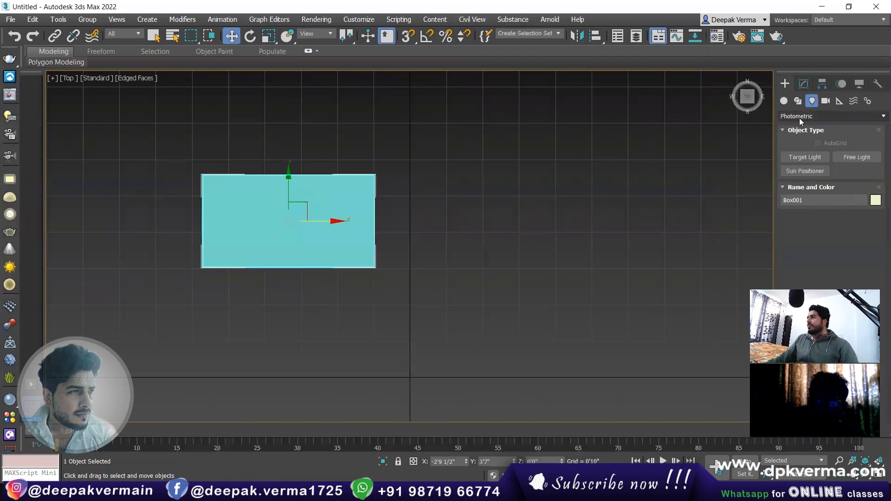
click(800, 117)
click(795, 147)
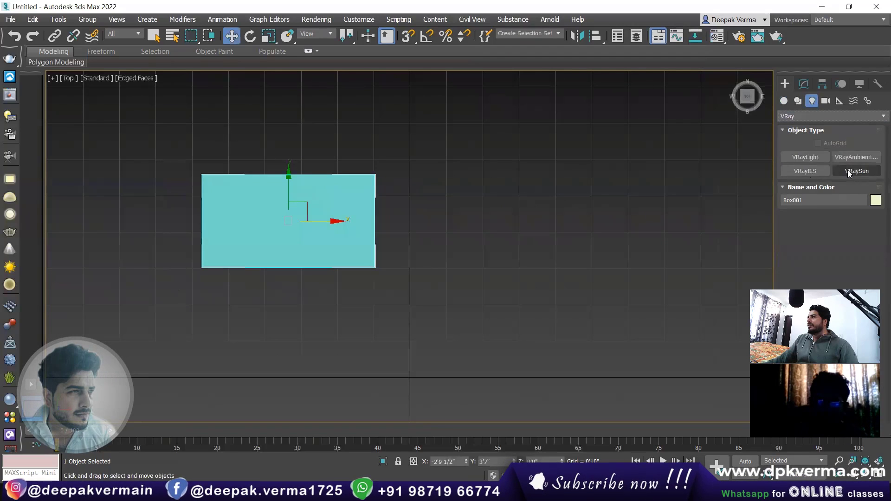
click(811, 158)
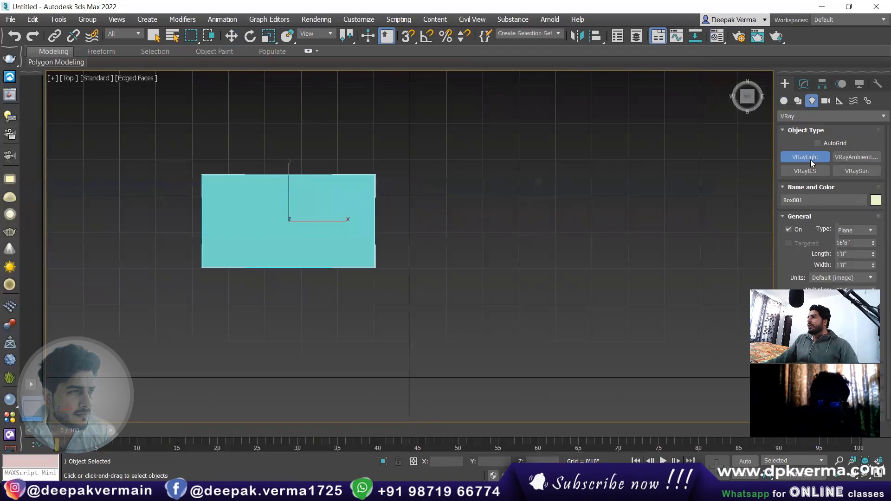
click(848, 231)
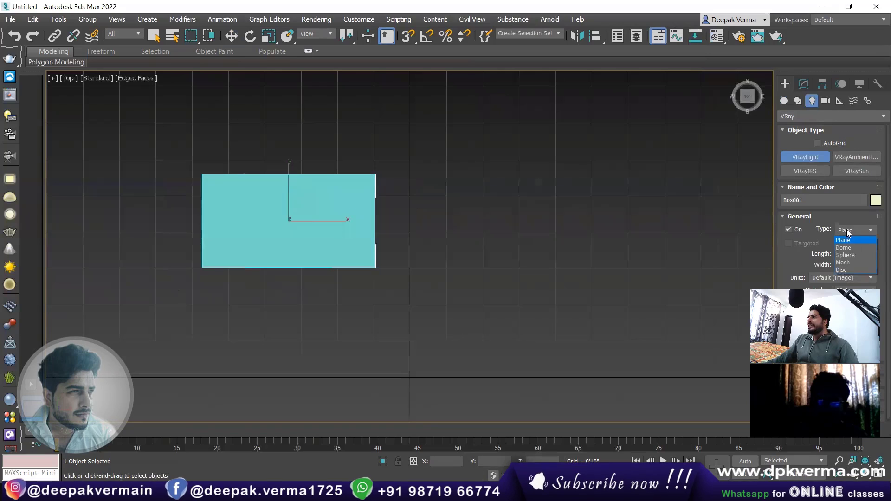
click(850, 255)
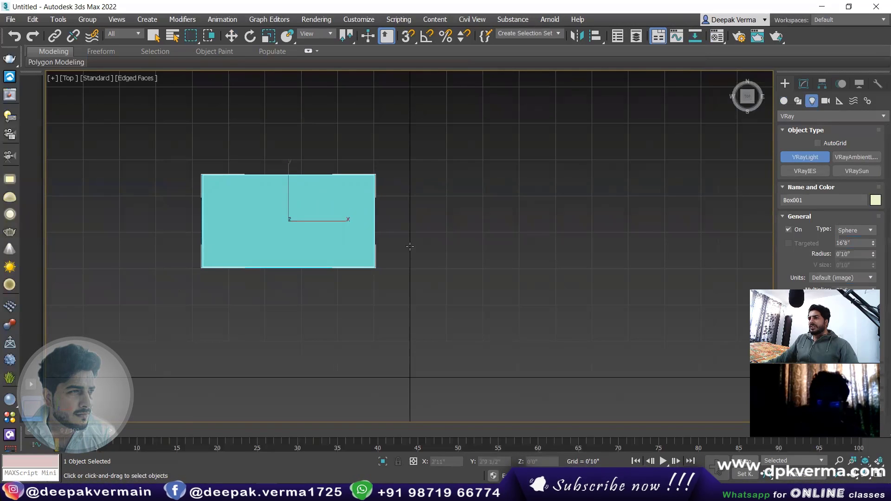
Draw a 0'6" sphere light at the box centre and raise it into the box in Front view
middle_drag(331, 225, 341, 228)
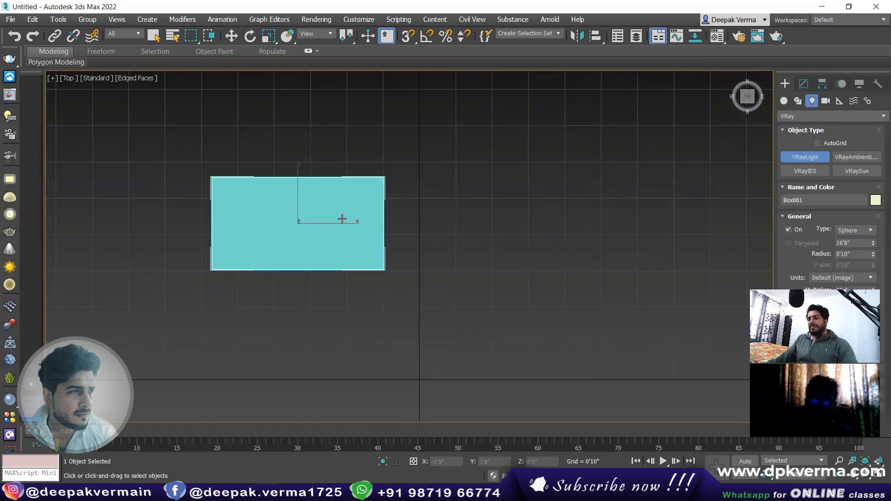
key(F3)
click(294, 221)
drag(295, 222, 301, 242)
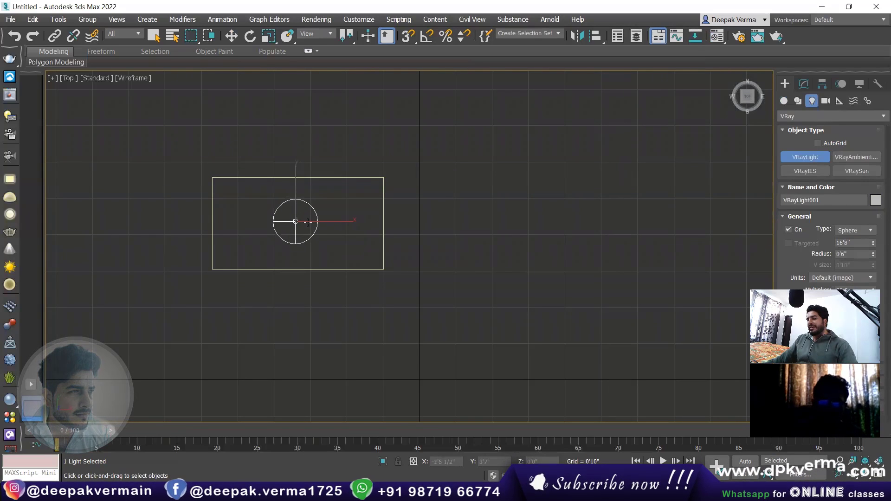
key(f)
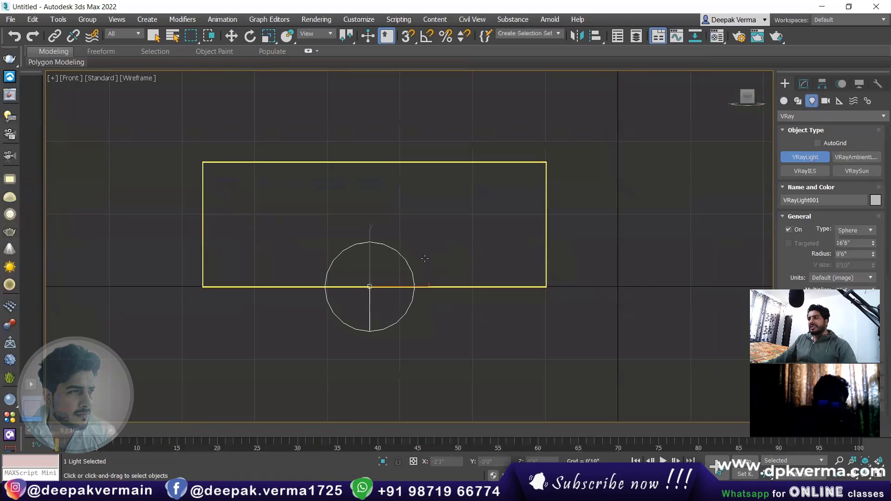
key(w)
drag(369, 253, 362, 189)
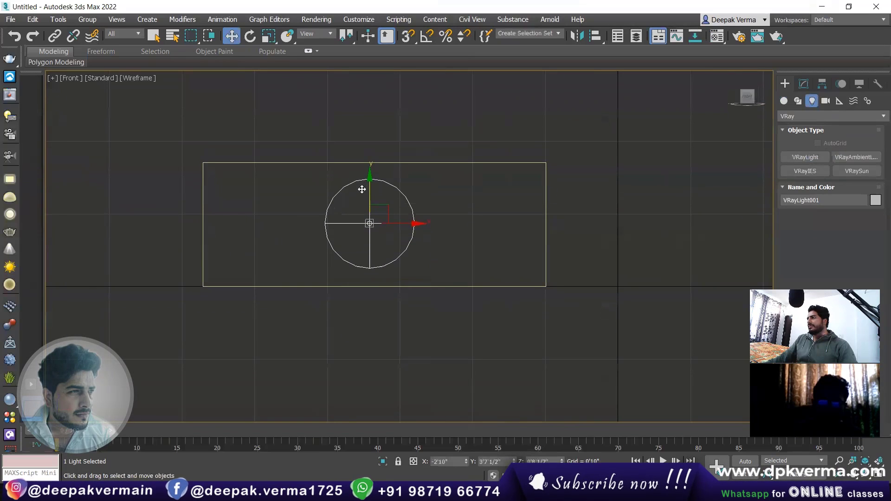
Switch the VRayLight colour mode to Temperature and set it to 5500
click(804, 84)
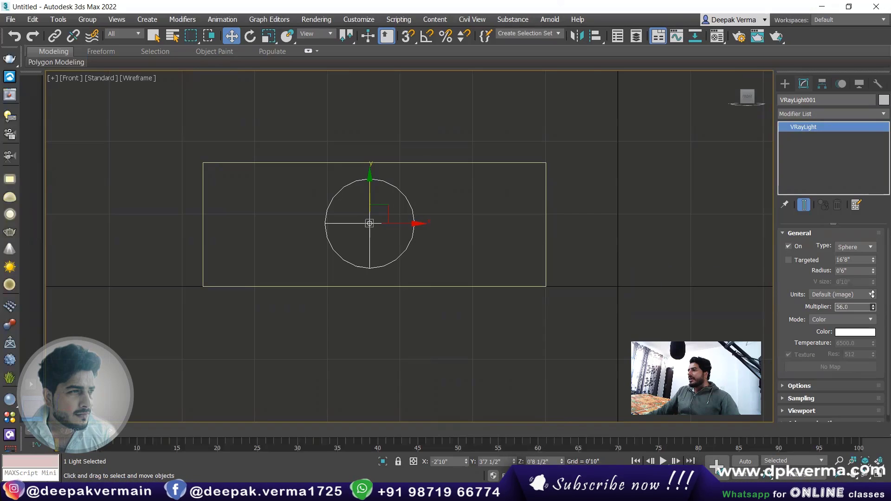
click(850, 333)
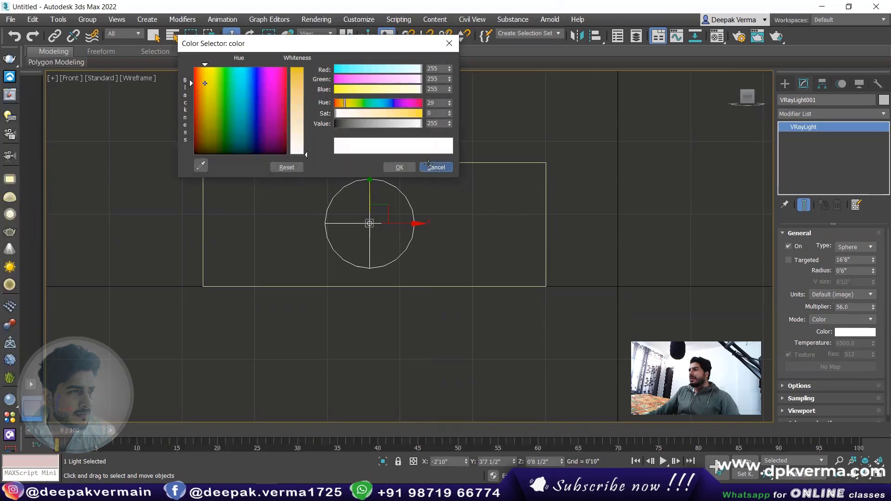
click(400, 168)
click(832, 320)
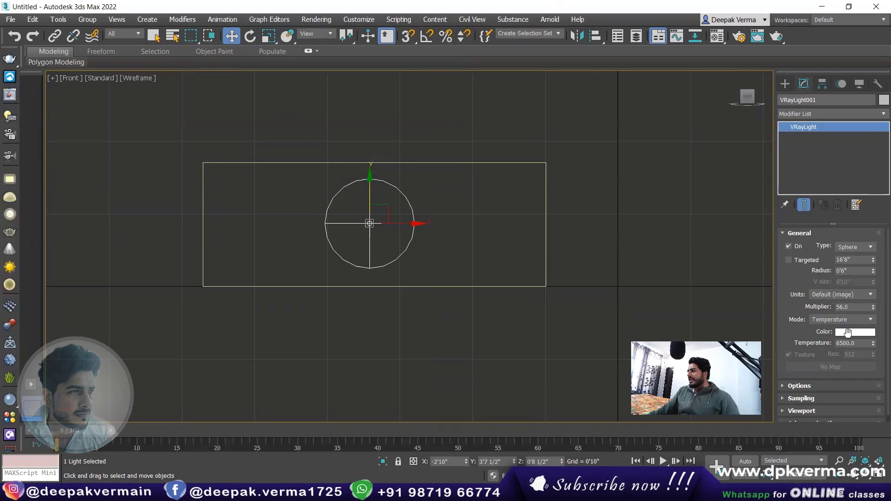
double_click(859, 344)
text(5)
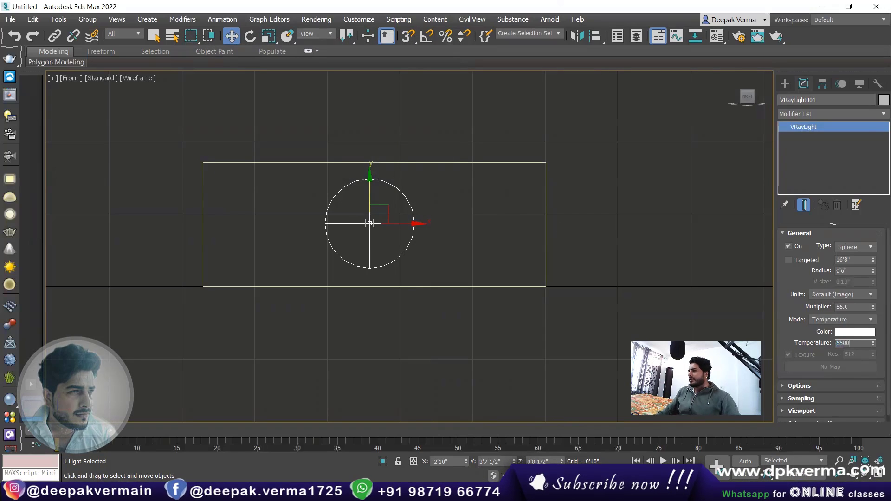
key(Return)
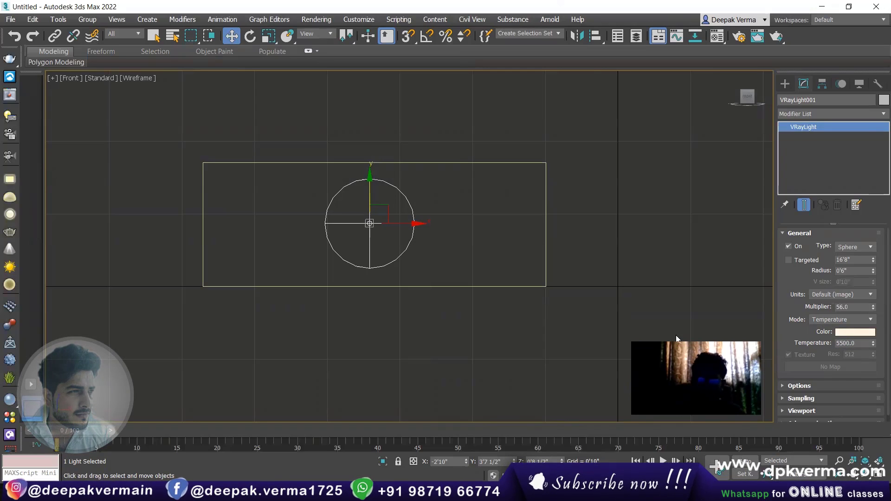
Return to Perspective view and reframe the room box
key(p)
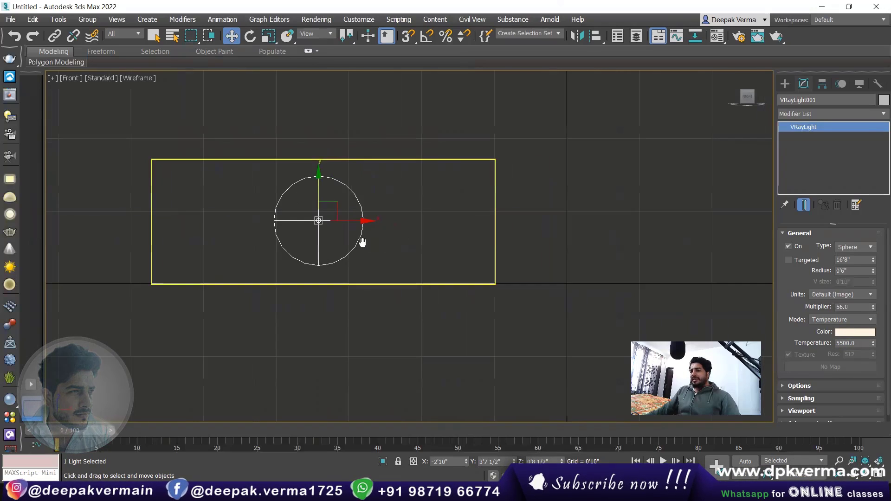
mouse_move(387, 266)
middle_down()
mouse_move(344, 255)
mouse_move(356, 293)
mouse_move(319, 261)
middle_up()
scroll(345, 255, up, 5)
scroll(353, 283, down, 1)
scroll(390, 297, down, 2)
scroll(332, 264, down, 5)
Render a test preview of the lit box with Shift+Q, then close the frame buffer
key(shift+q)
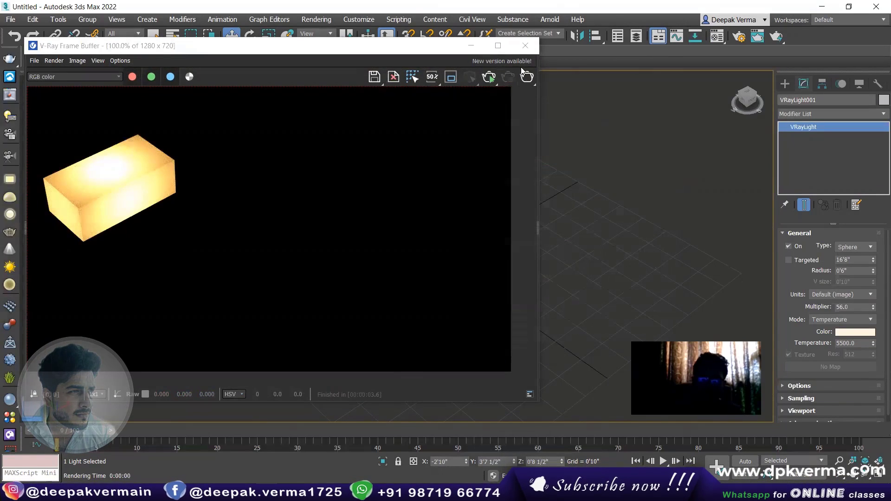
click(526, 51)
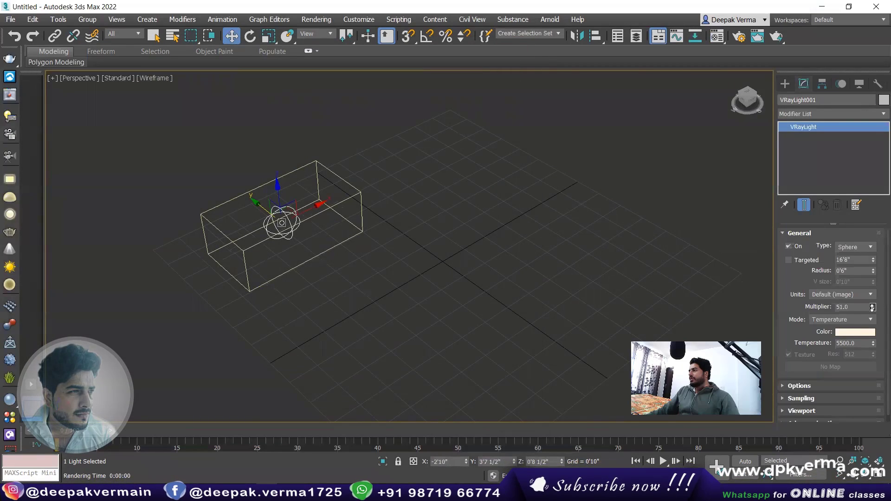
alt+middle_drag(368, 294, 378, 291)
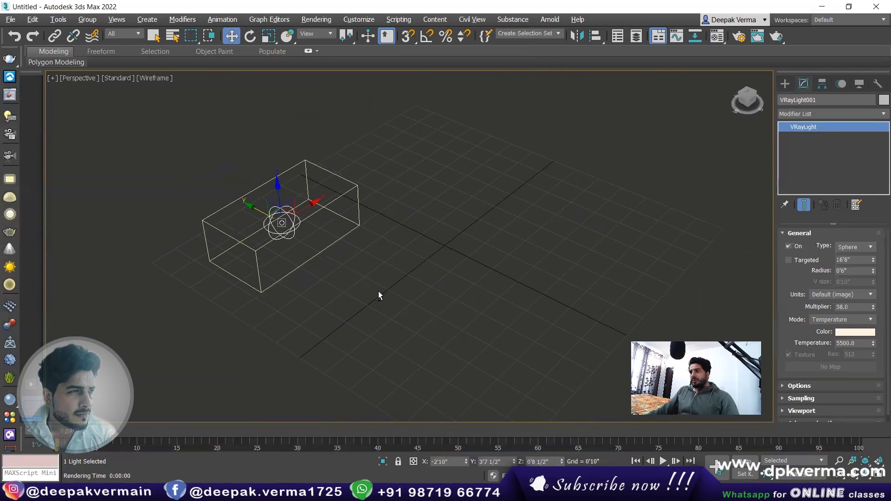
Place a VRayPlane from the V-Ray geometry objects into the scene
click(790, 82)
click(791, 119)
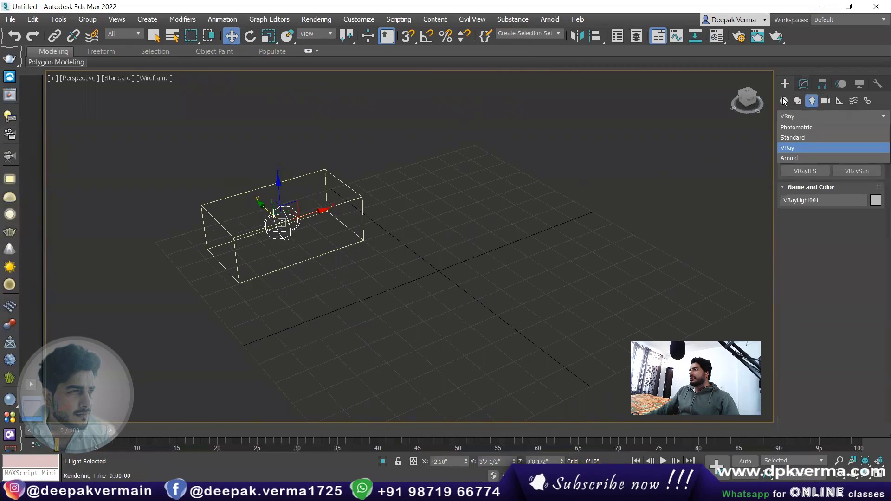
click(784, 100)
click(808, 116)
click(789, 261)
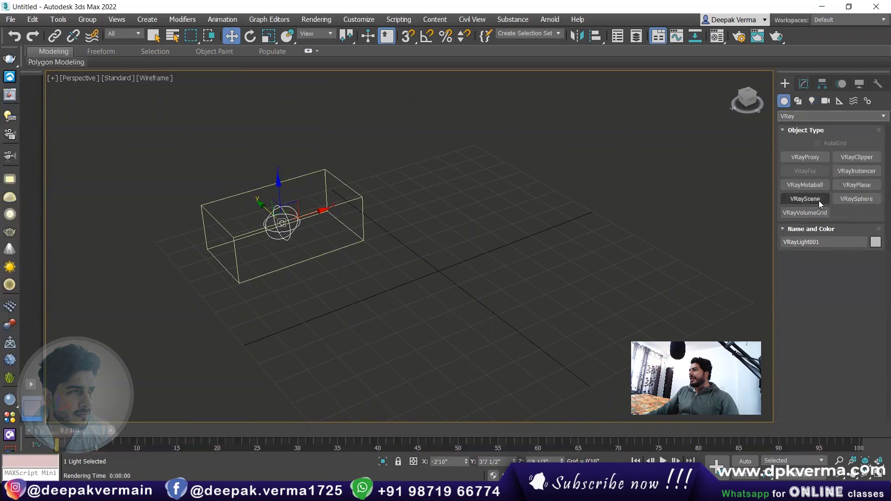
click(857, 185)
click(615, 215)
Open the Material Editor, place a second VRayPlane, and end plane creation
click(718, 36)
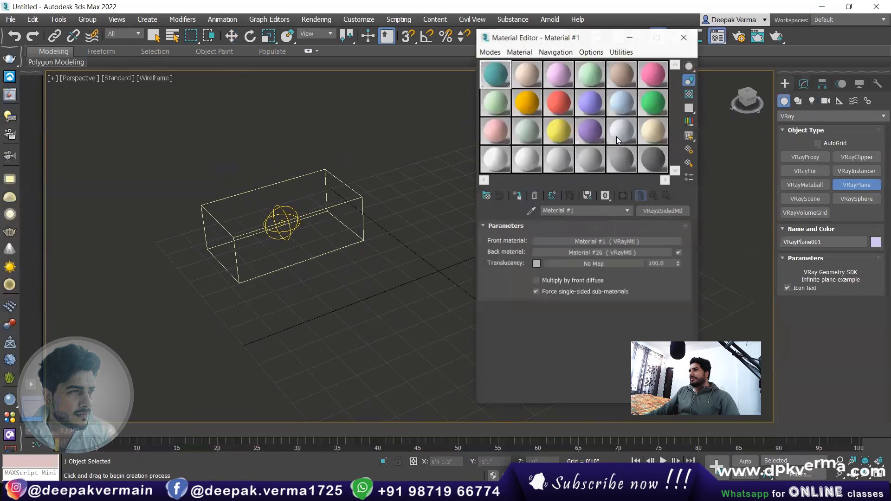
drag(536, 44, 391, 44)
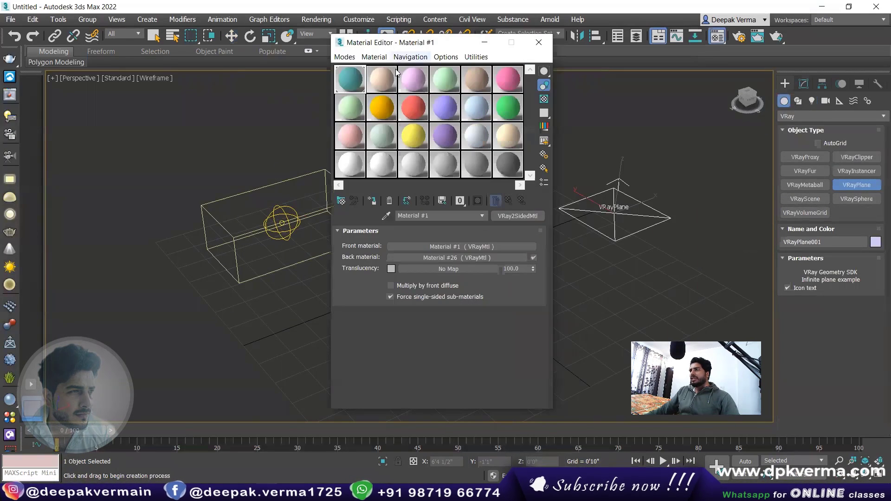
click(614, 210)
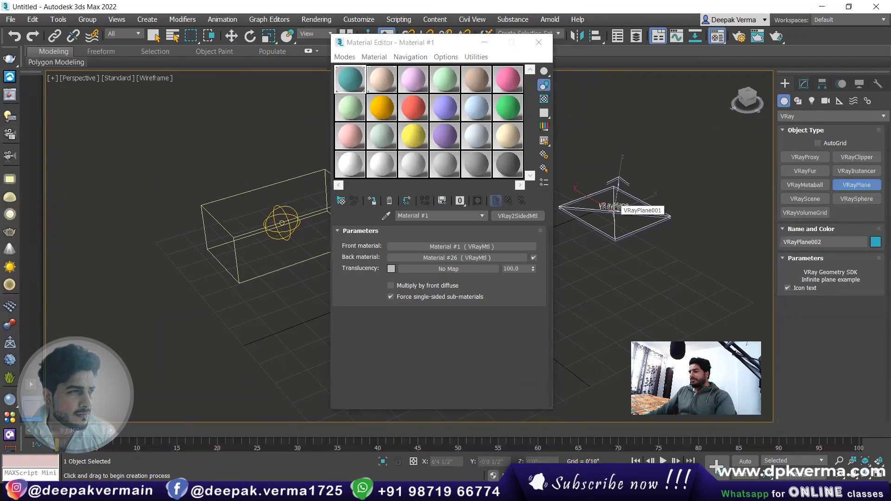
right_click(615, 210)
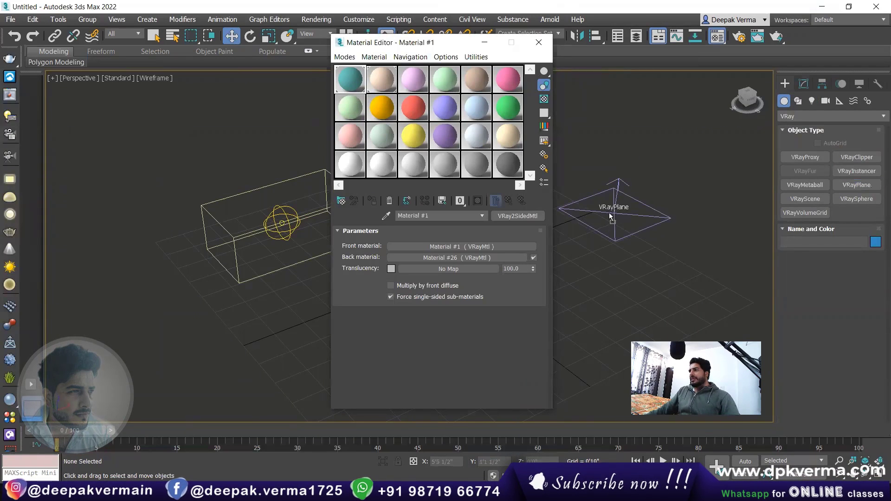
Set Material #2's Reflect colour to mid grey and close the Material Editor
click(383, 77)
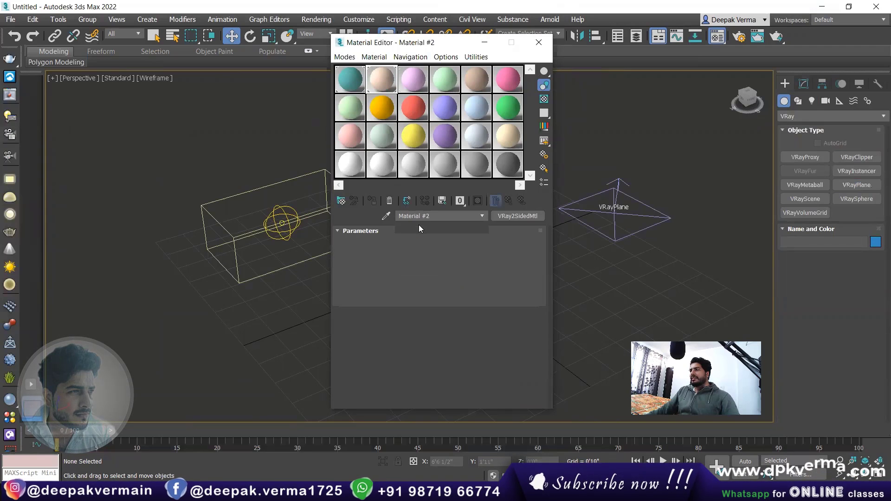
click(413, 274)
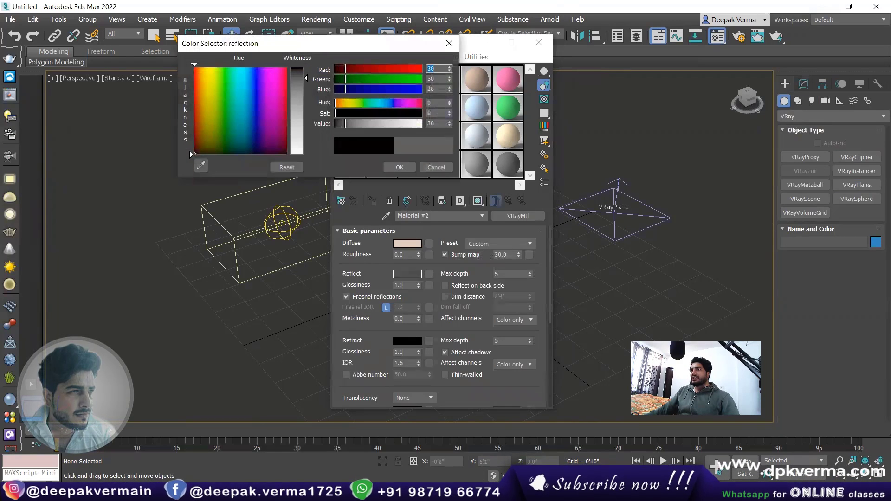
drag(297, 151, 297, 89)
click(404, 165)
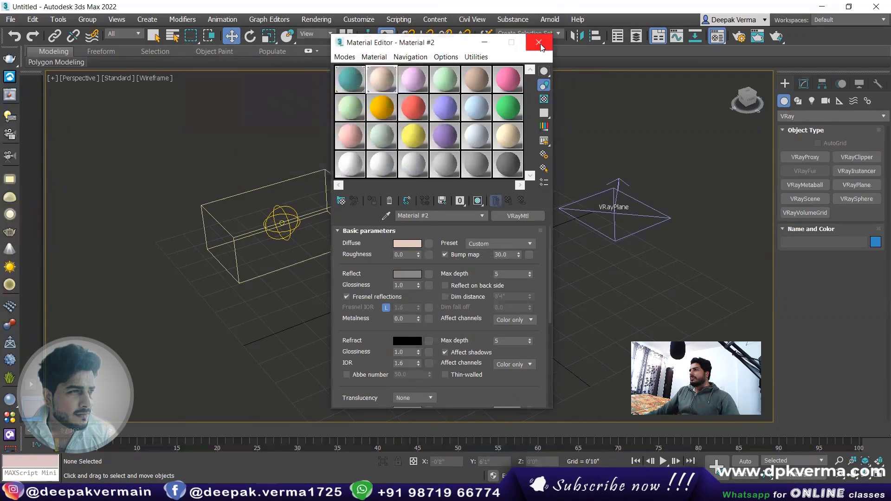
click(539, 42)
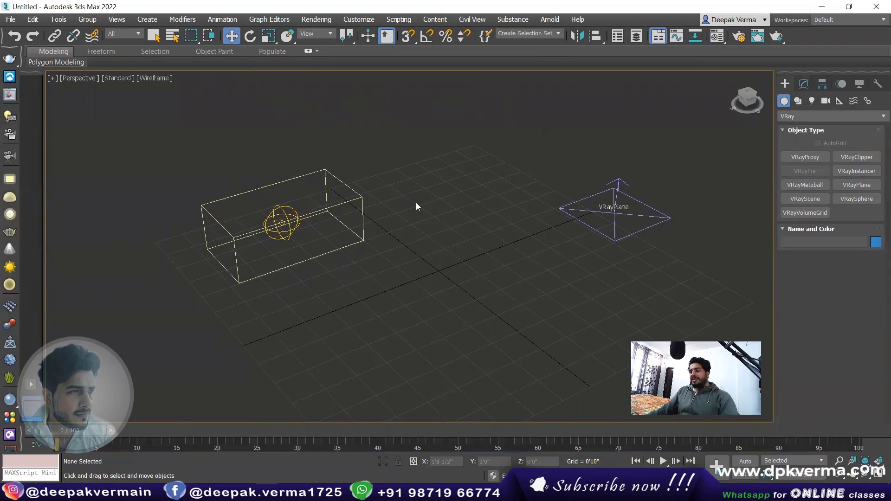
Place a VRayPhysicalCamera in Top view, aimed toward the box
key(t)
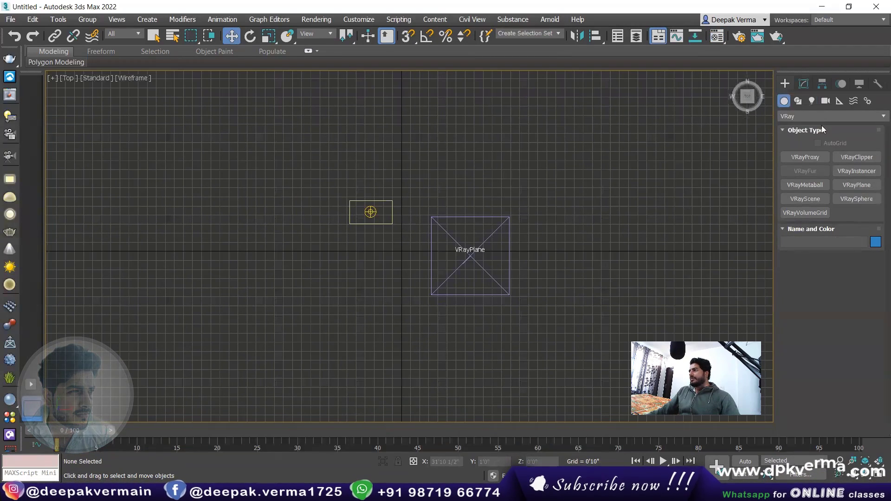
click(826, 102)
click(813, 116)
click(801, 138)
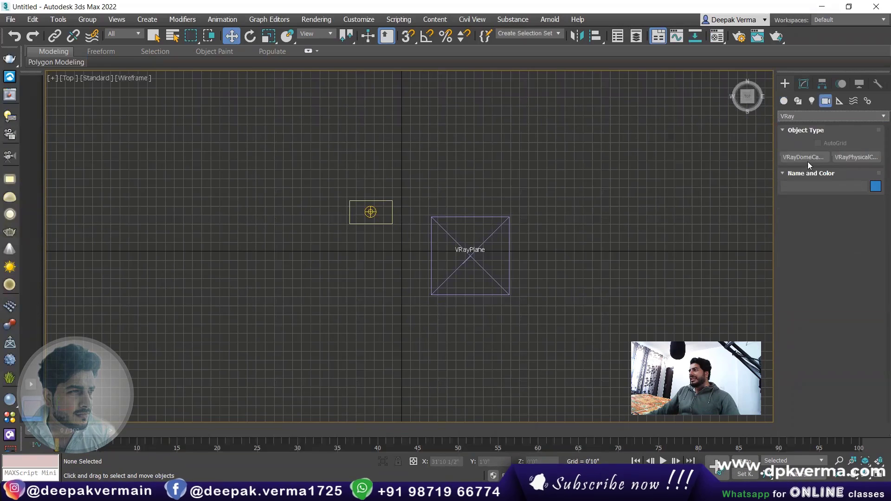
click(857, 157)
drag(310, 299, 385, 205)
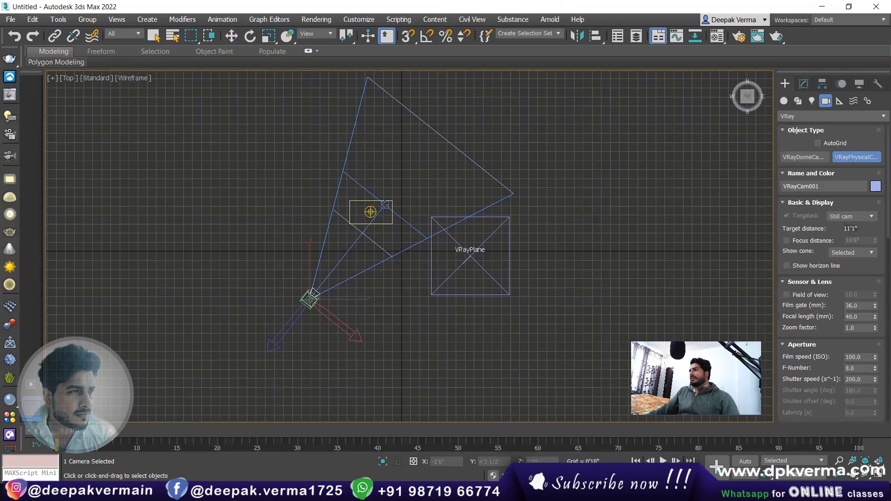
key(w)
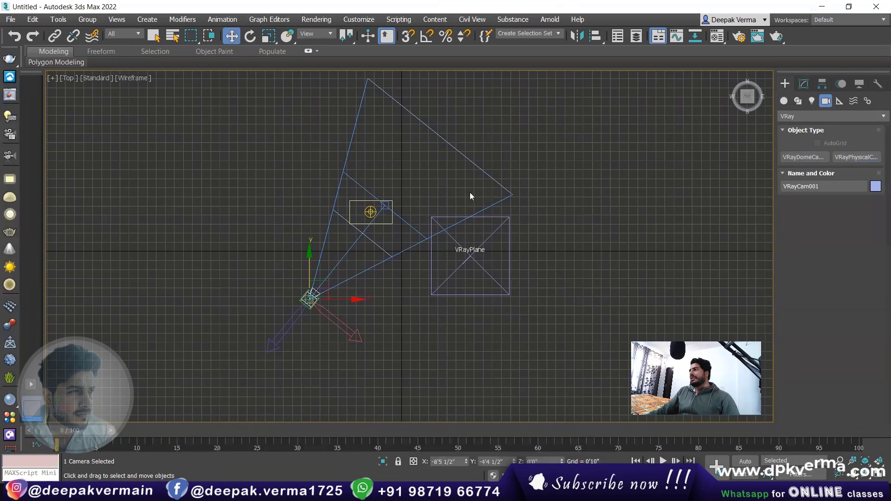
click(822, 84)
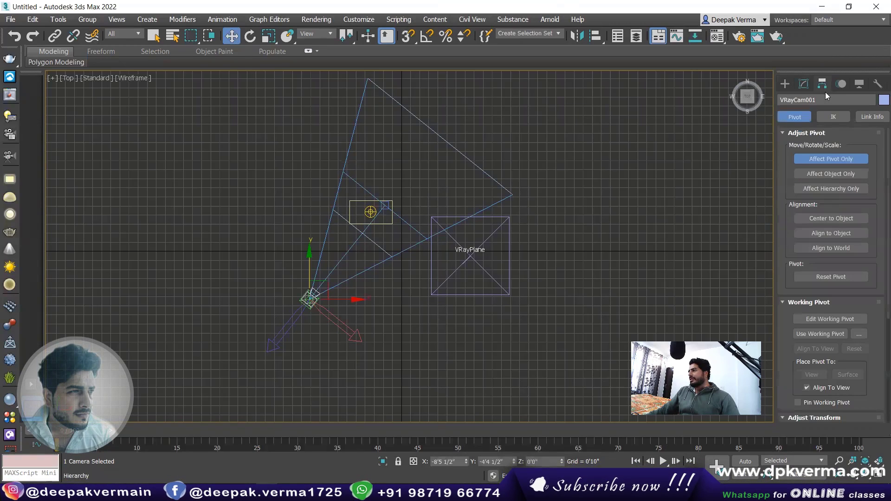
click(786, 84)
Look through VRayCam001, orbit to frame the box, shade the view, and render with Shift+Q
key(c)
alt+middle_drag(382, 211, 378, 261)
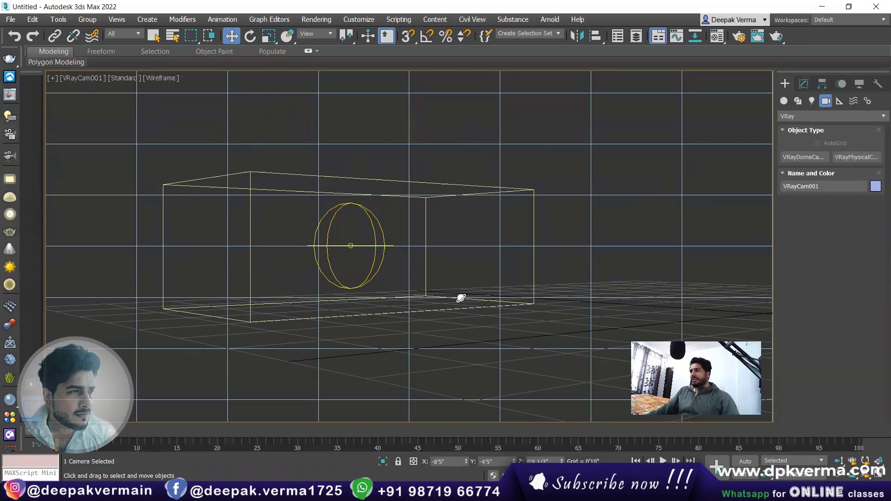
mouse_move(459, 305)
alt+middle_down()
mouse_move(386, 258)
mouse_move(396, 260)
mouse_move(386, 266)
alt+middle_up()
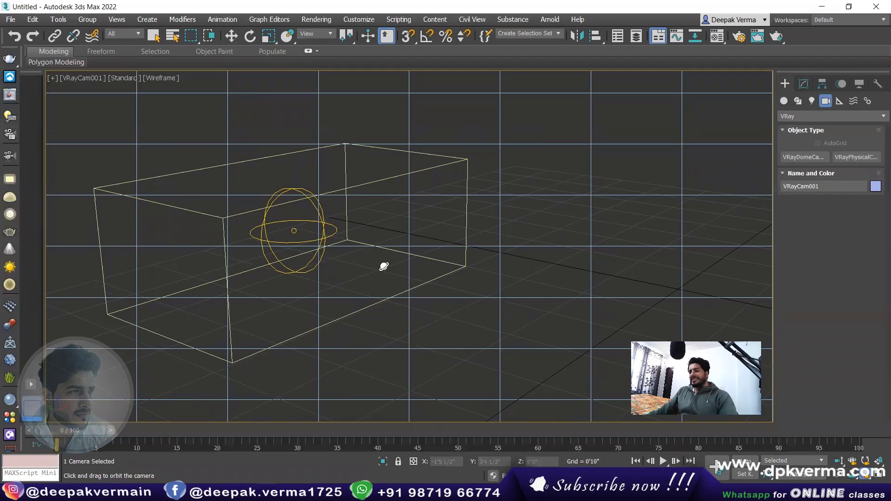
key(F3)
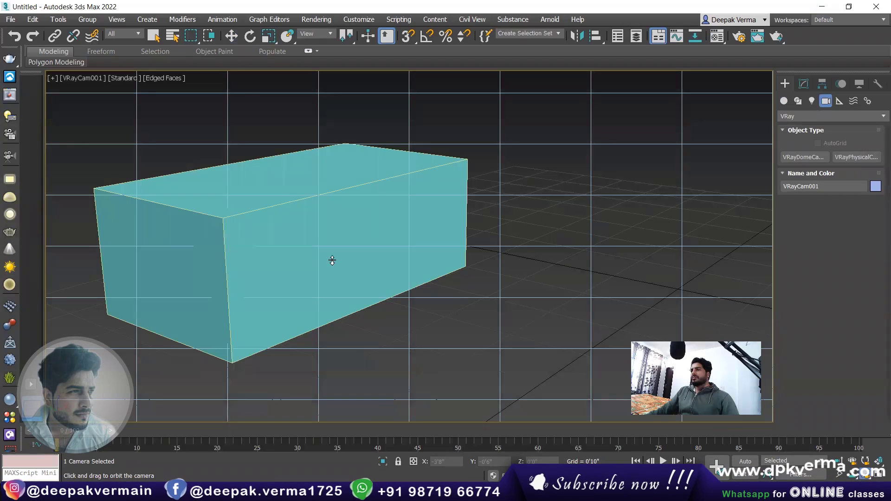
key(shift+q)
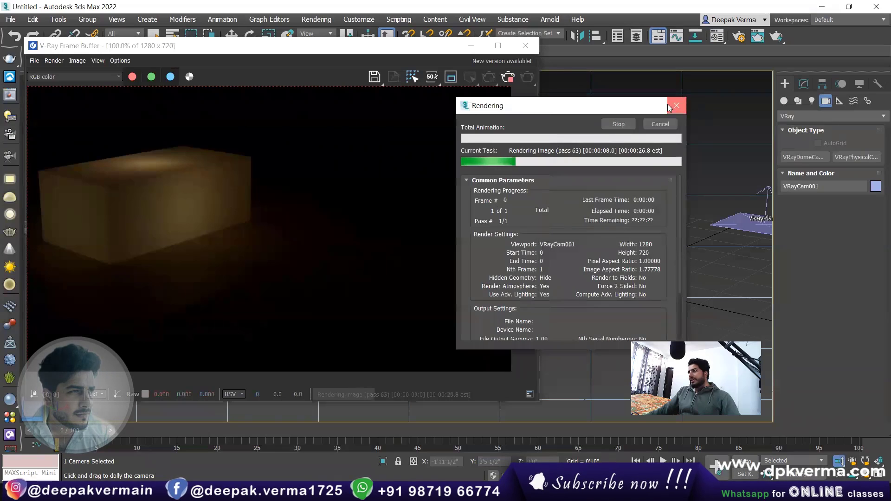
Select VRayLight001 in wireframe and reduce its radius to 0'3 1/2"
click(626, 127)
key(F3)
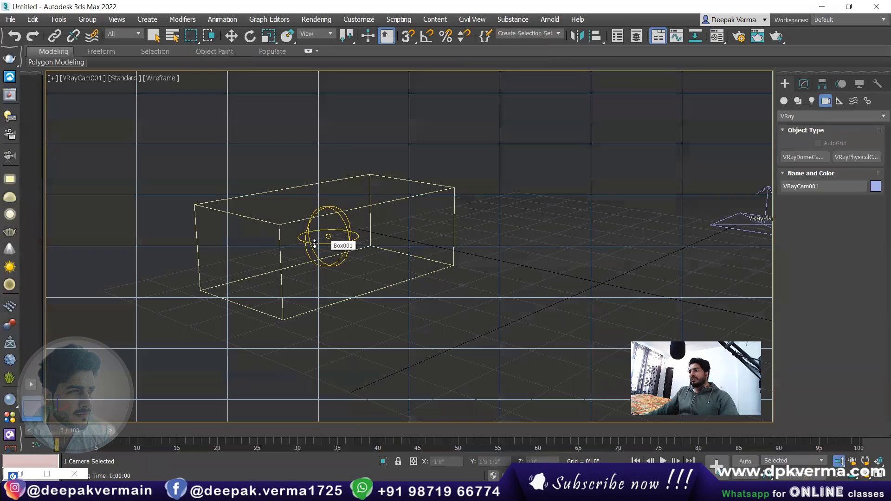
key(w)
click(308, 237)
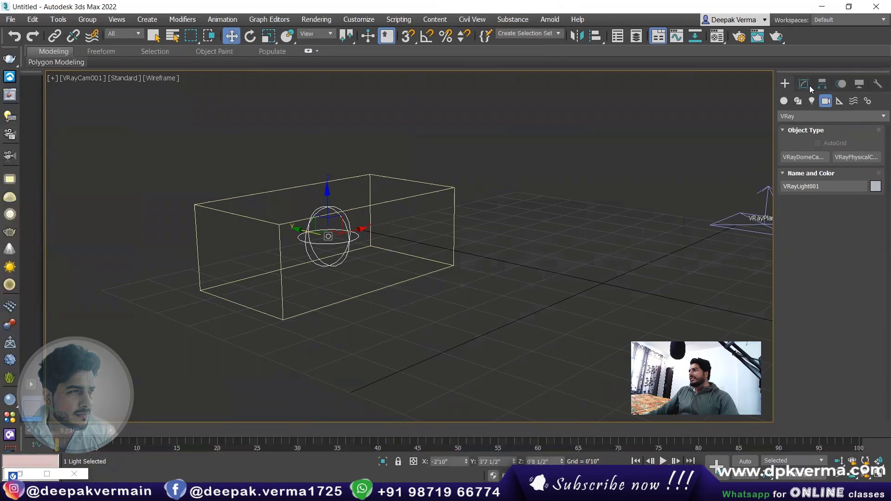
click(810, 86)
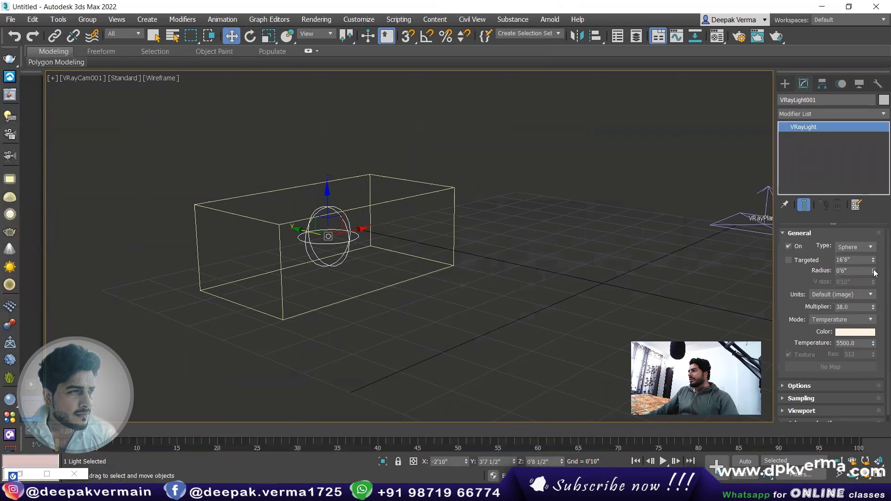
click(875, 273)
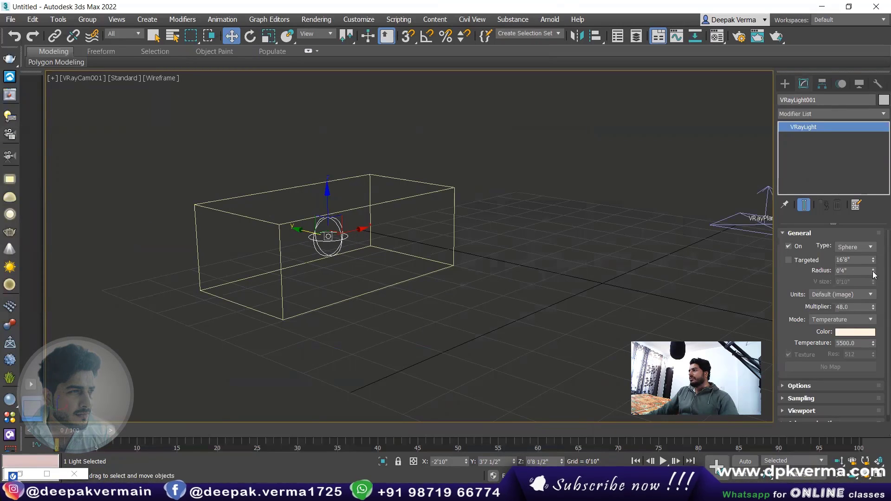
Raise the light's multiplier to 313 while checking an interactive render
key(shift+q)
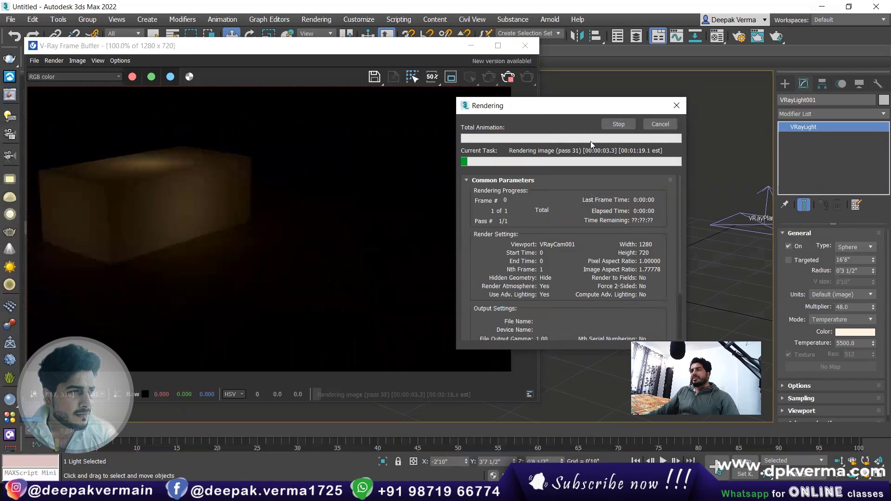
click(659, 125)
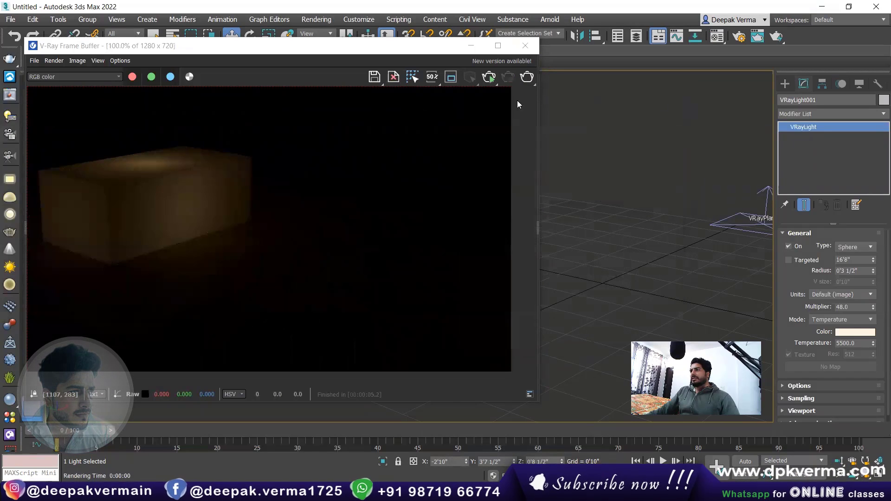
click(491, 77)
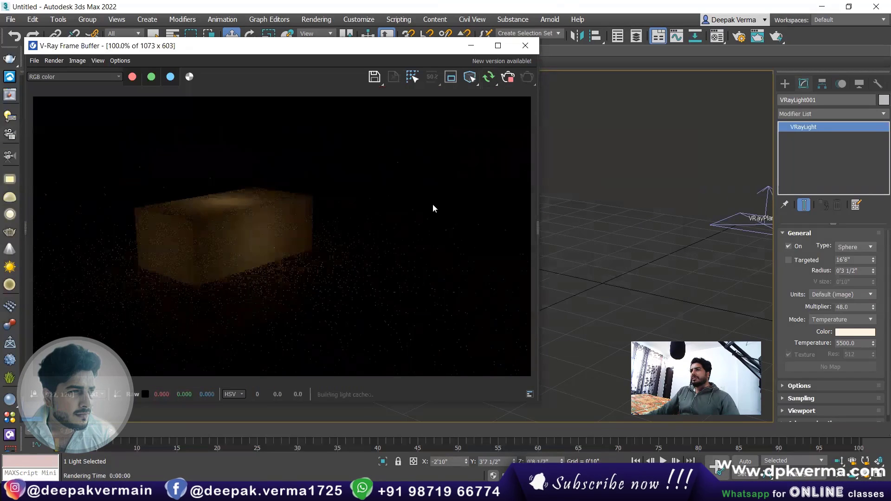
click(875, 306)
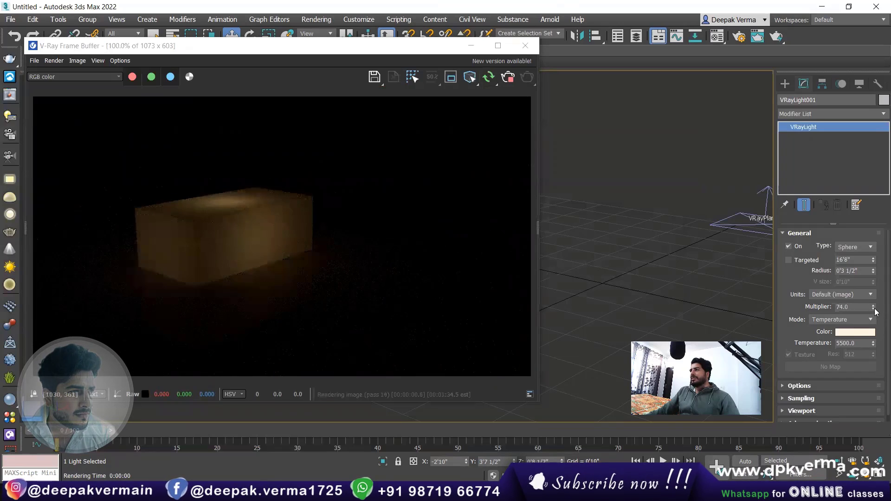
mouse_move(874, 308)
mouse_down()
mouse_move(872, 284)
mouse_move(873, 313)
mouse_up()
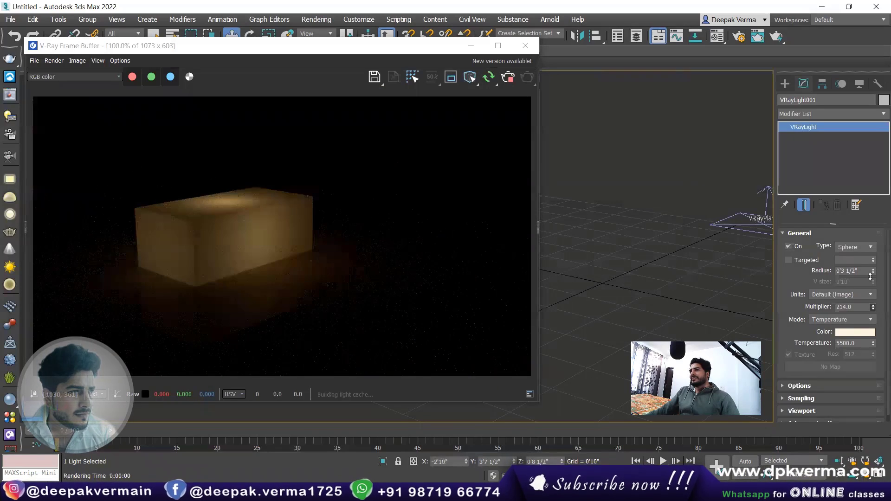
drag(870, 277, 874, 271)
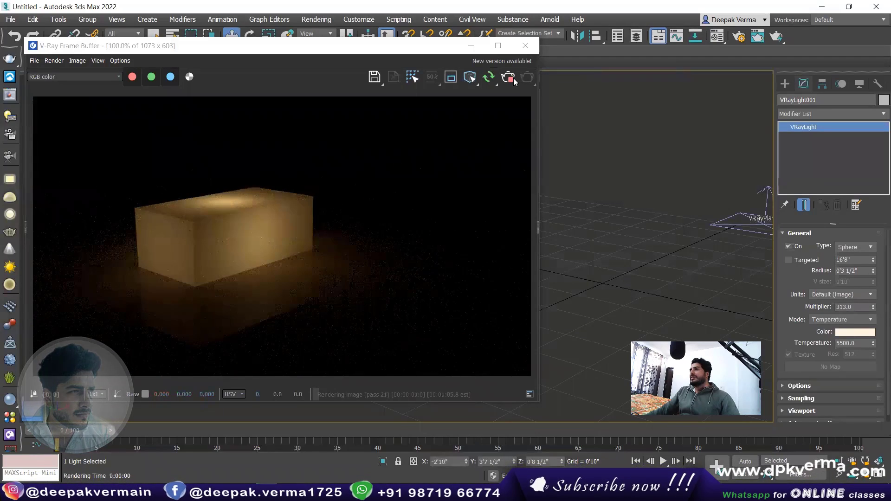
click(525, 46)
click(392, 222)
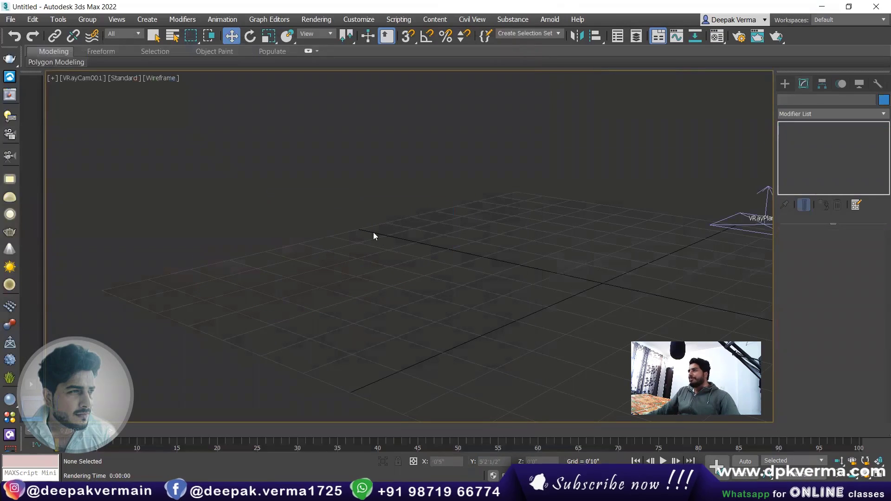
In a new Chrome tab, search Google for 'archive' and open Archive3D
key(alt+Tab)
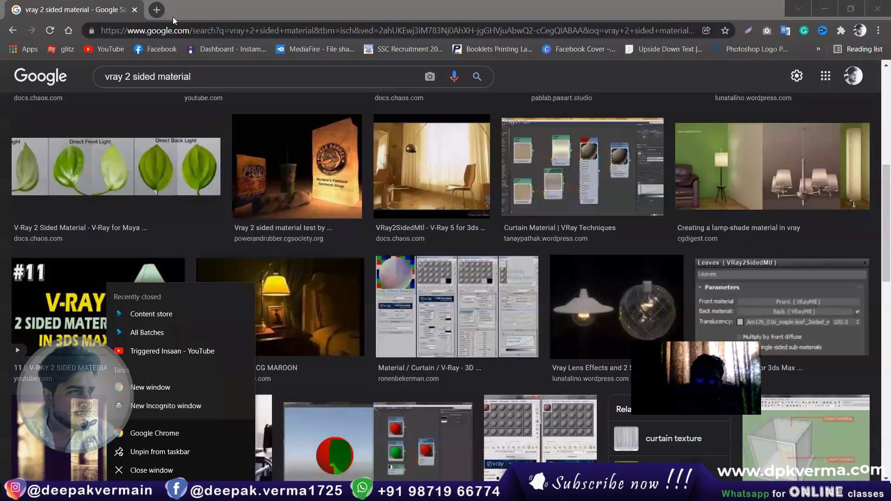
key(ctrl+t)
click(401, 241)
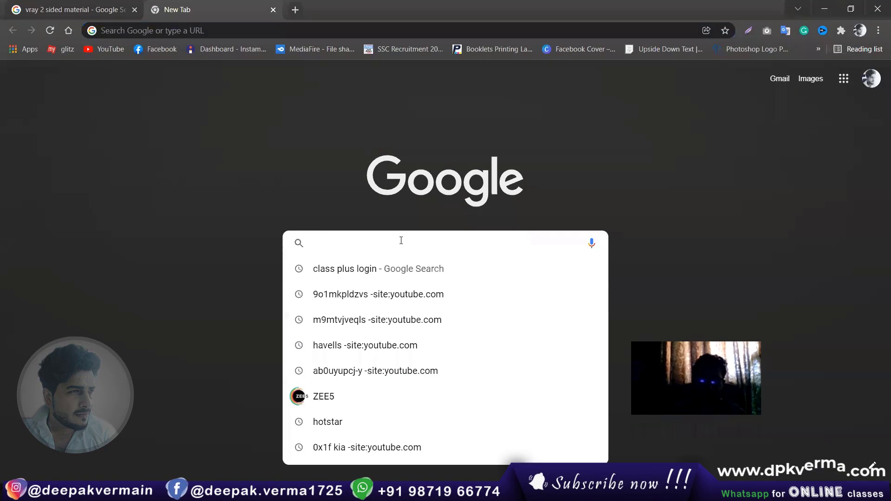
text(archive)
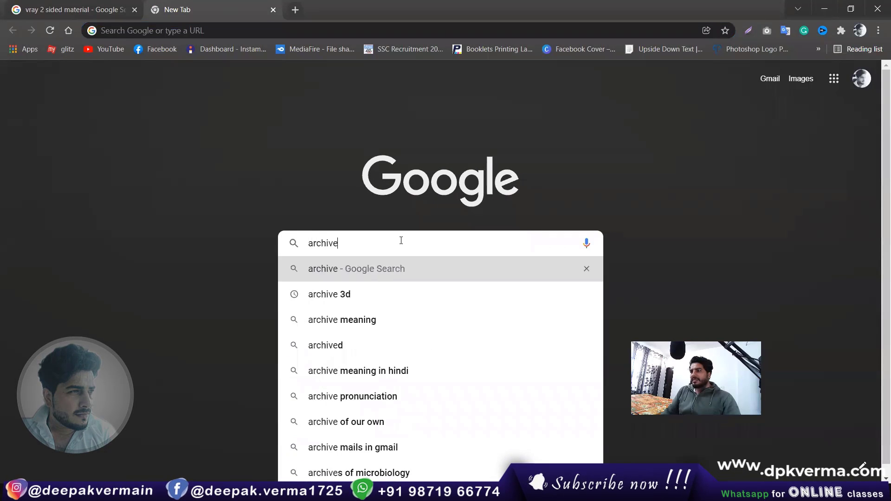
click(360, 294)
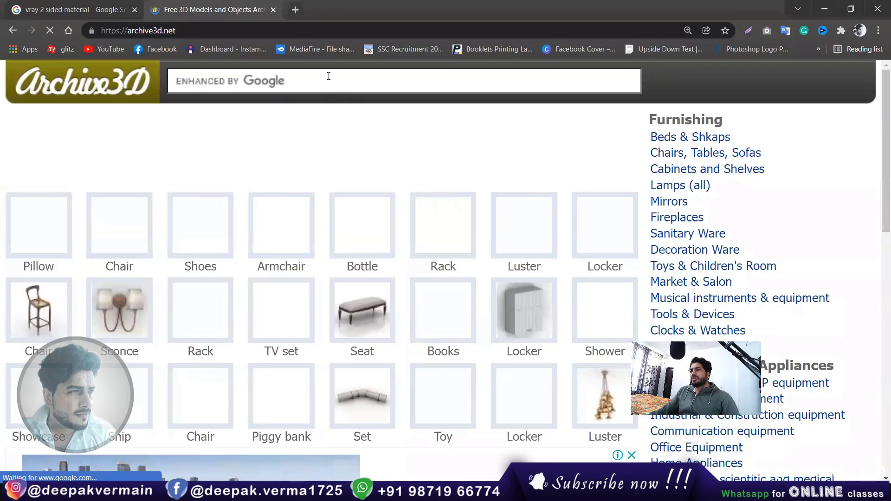
click(329, 75)
Search Archive3D for 'lamp' and browse the models tagged Lamp
text(lamp)
key(Return)
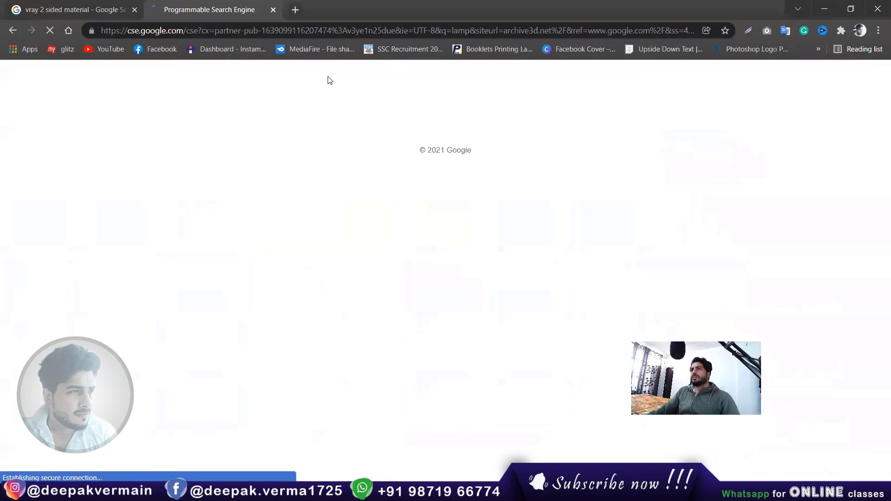
scroll(327, 161, down, 5)
scroll(77, 300, down, 3)
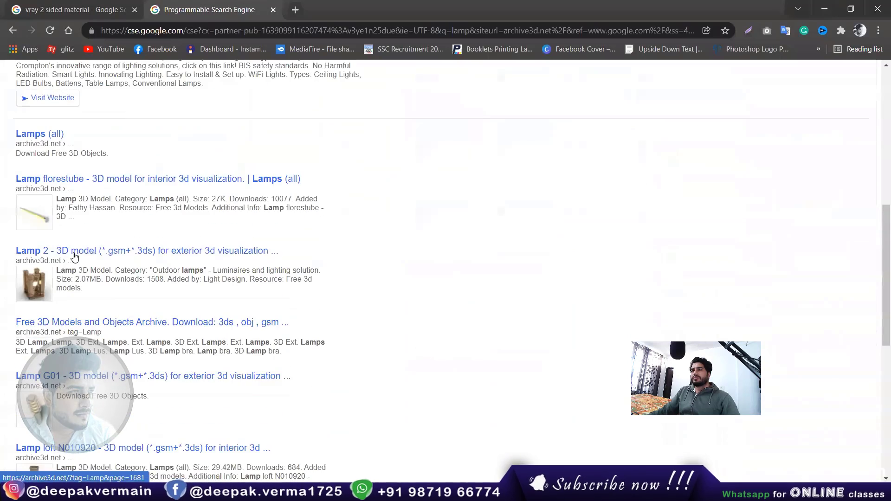
click(75, 254)
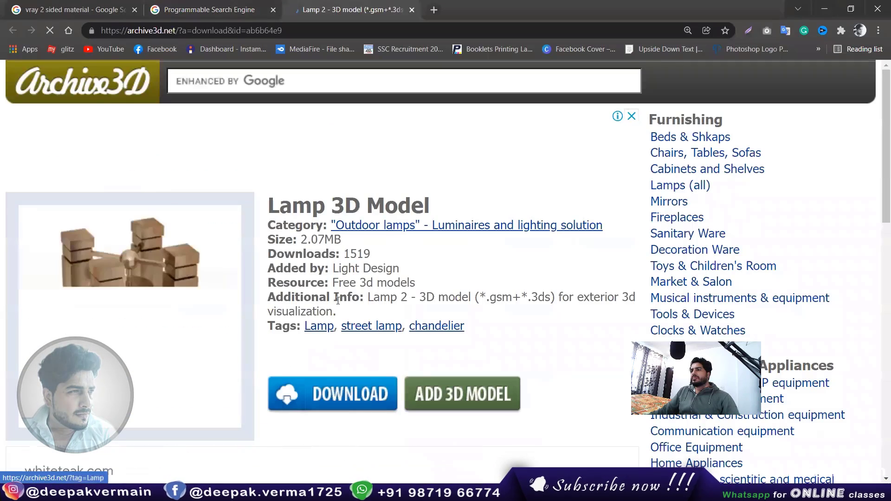
click(313, 325)
Download the Lamp Desk Balls N300721 model, accepting the terms
scroll(366, 221, down, 1)
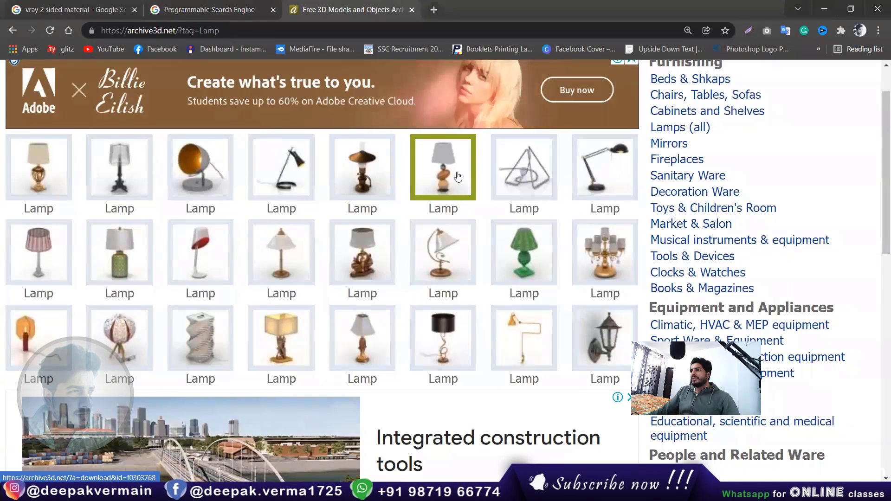
click(461, 177)
click(506, 318)
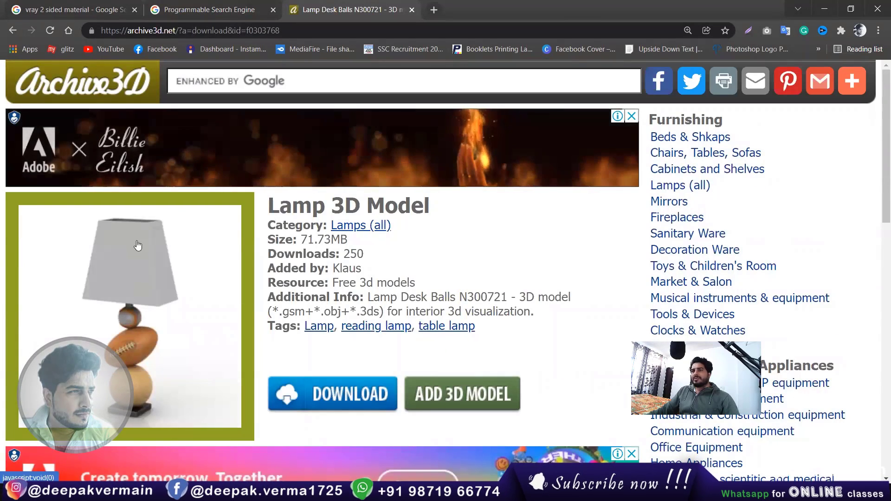
click(129, 240)
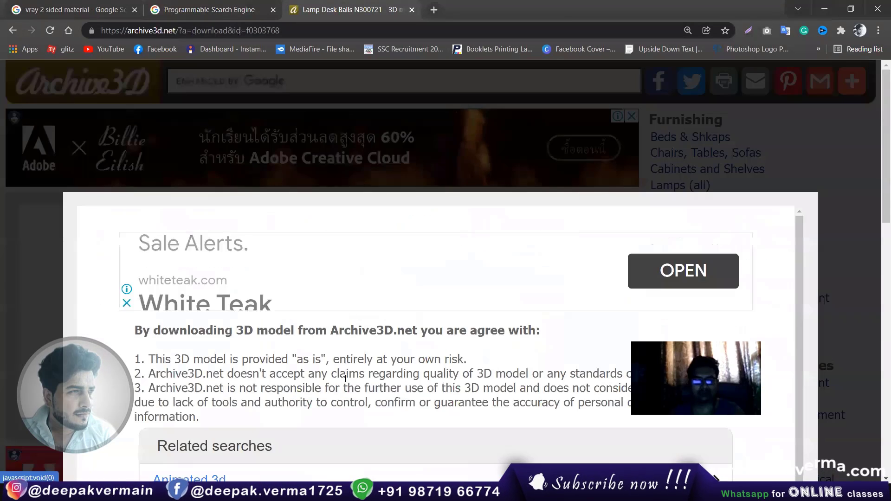
scroll(214, 389, down, 5)
scroll(214, 389, down, 5)
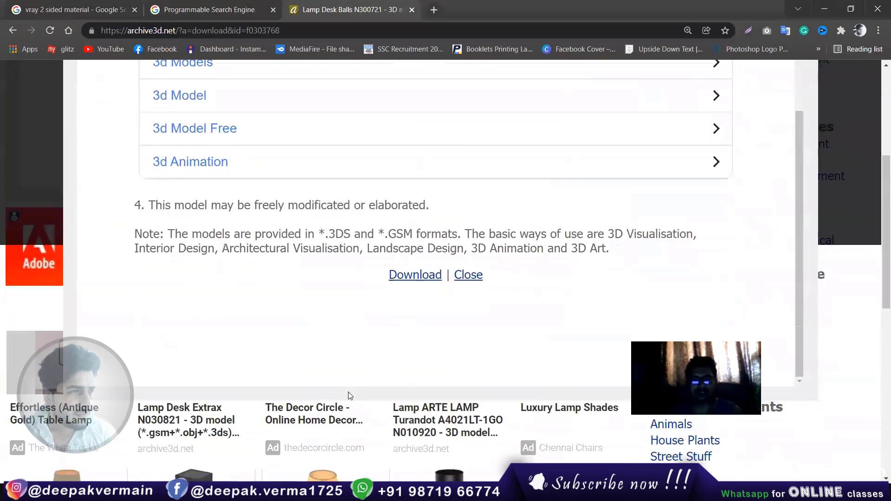
scroll(428, 111, down, 3)
click(429, 110)
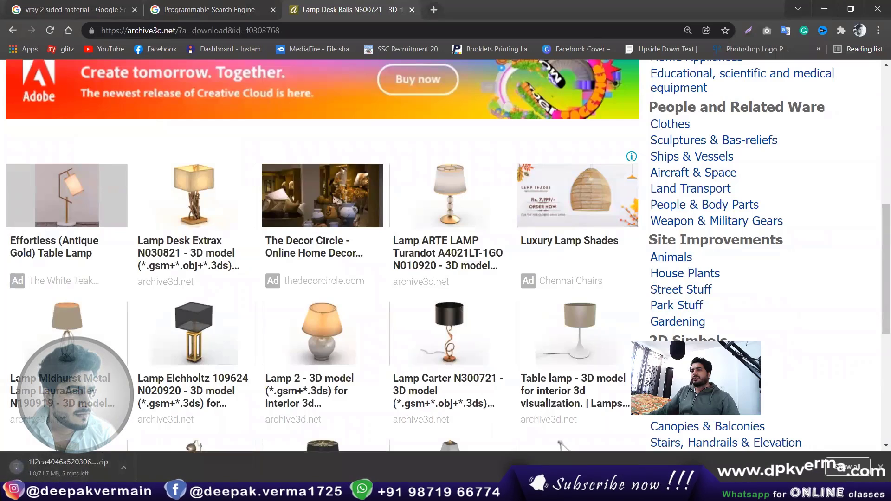
Open the downloaded lamp zip from Chrome's download bar
scroll(302, 313, up, 10)
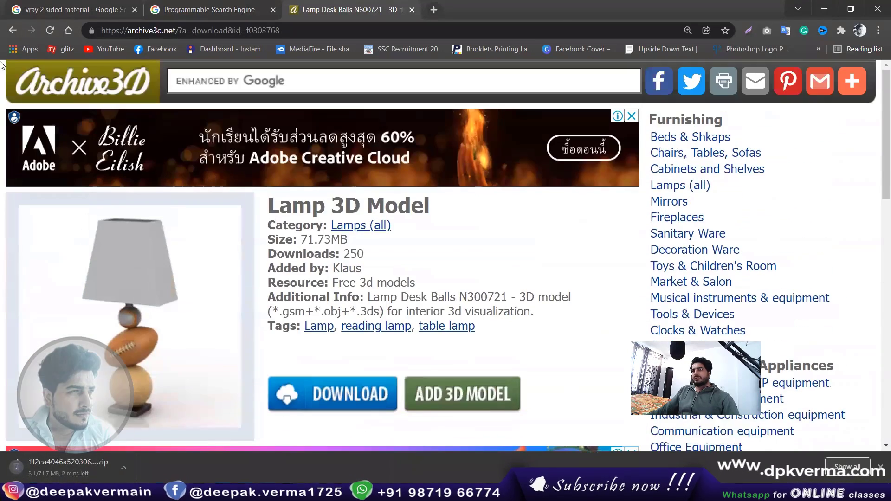
click(6, 32)
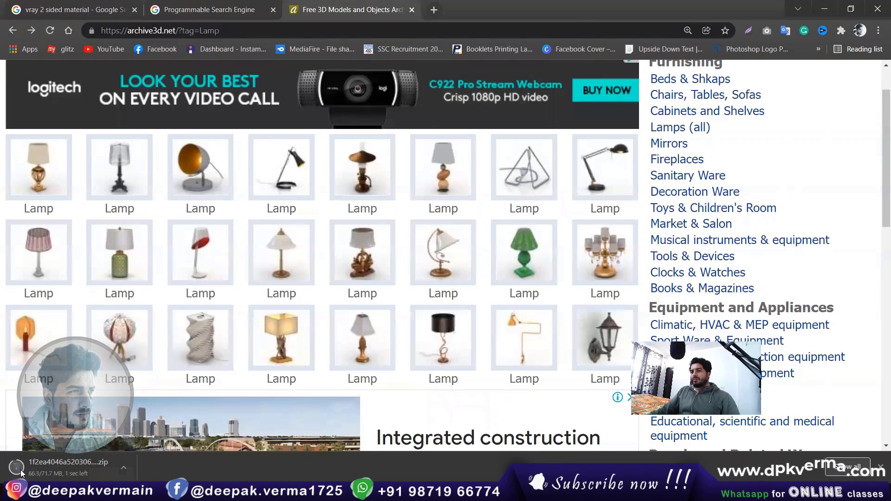
click(124, 468)
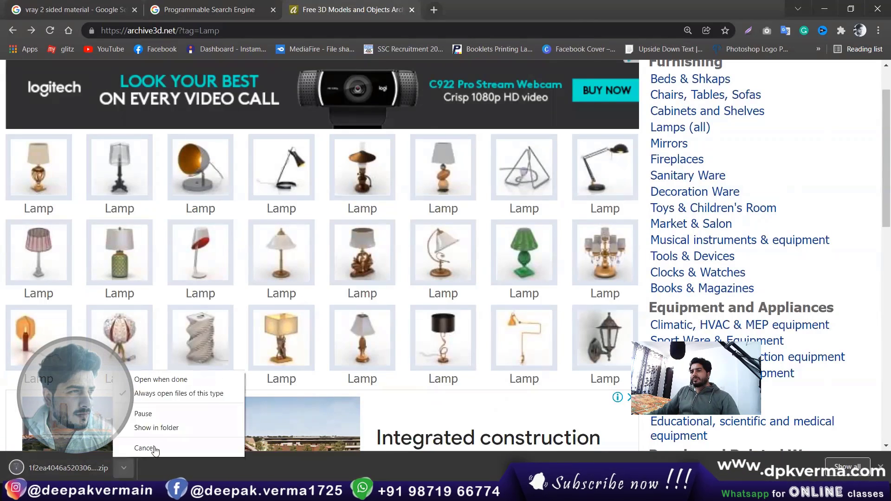
click(148, 379)
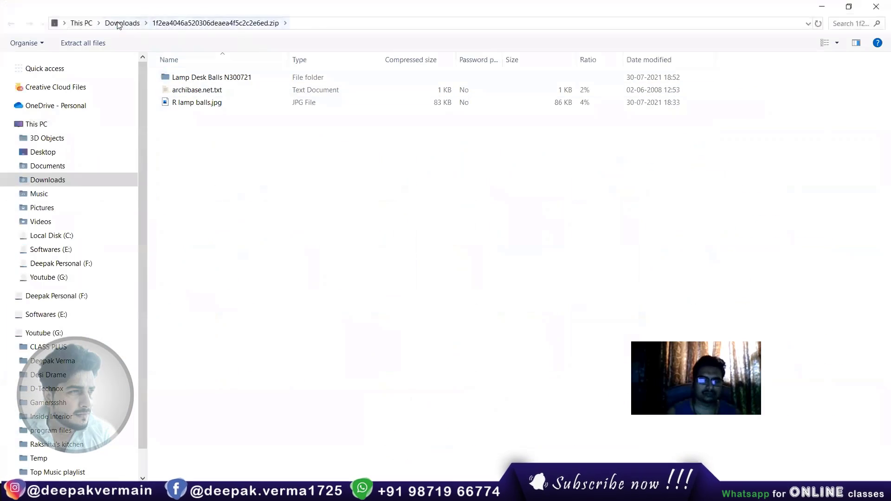
Extract the lamp zip and drag Lamp Desk Balls N300721.3ds into the 3ds Max viewport
click(121, 23)
right_click(185, 90)
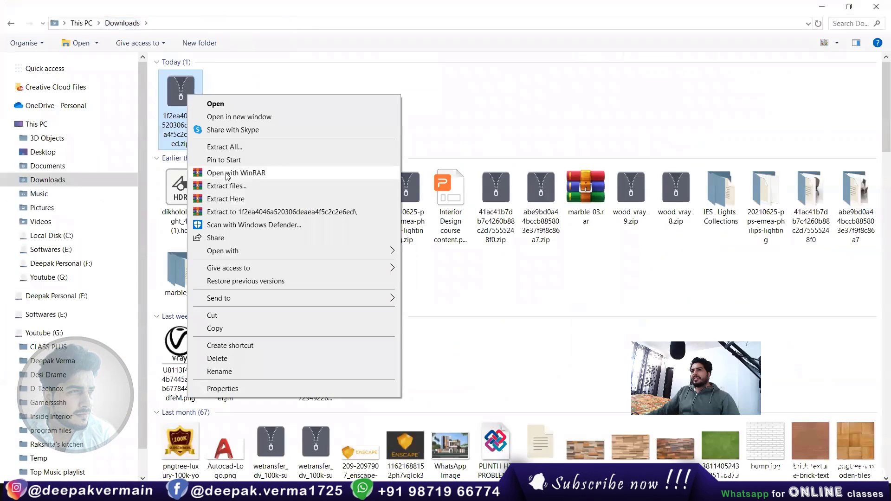
click(222, 210)
double_click(228, 101)
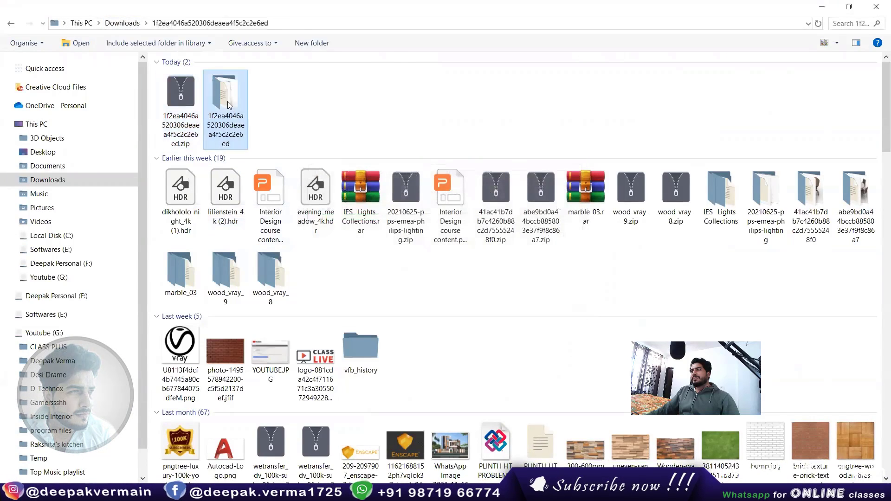
double_click(193, 79)
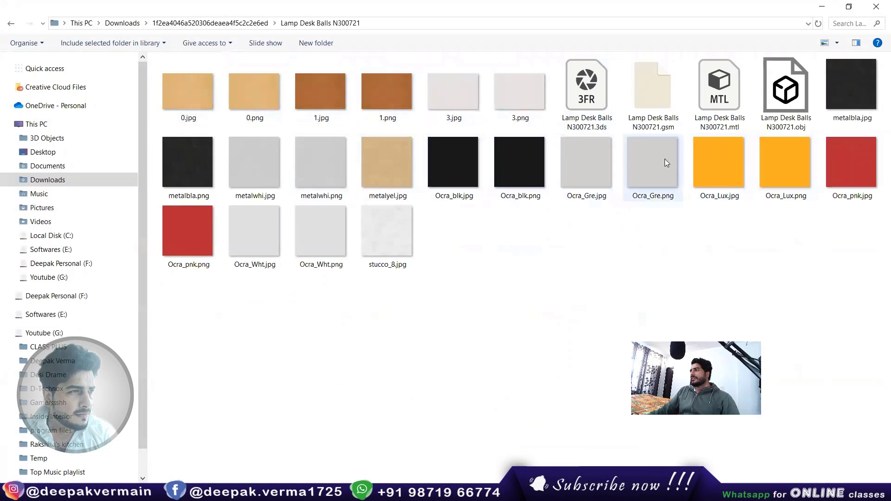
mouse_move(587, 93)
mouse_down()
mouse_move(499, 441)
mouse_move(373, 261)
mouse_up()
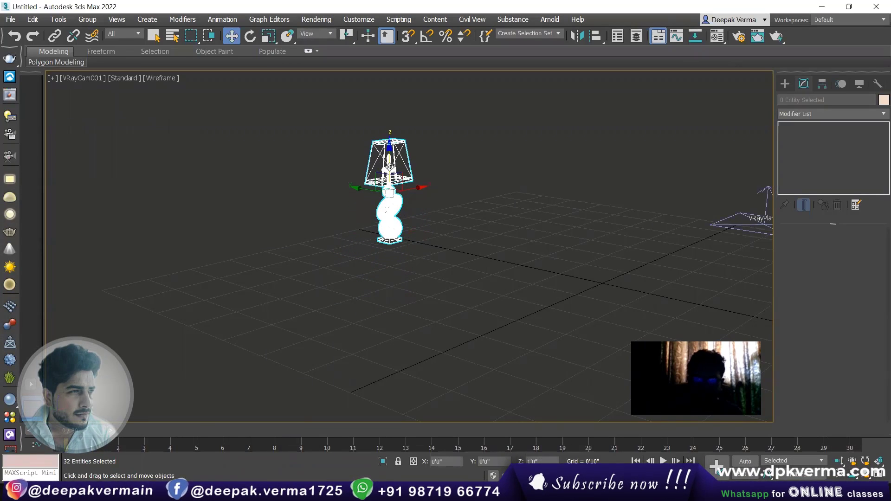
Dolly the camera view in on the lamp with default shading, then open Customize > Preferences
key(f)
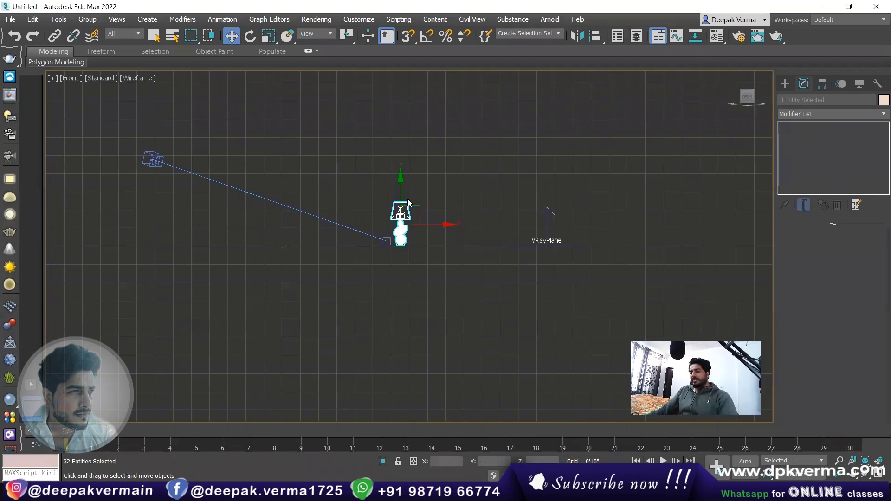
key(c)
click(422, 208)
key(F3)
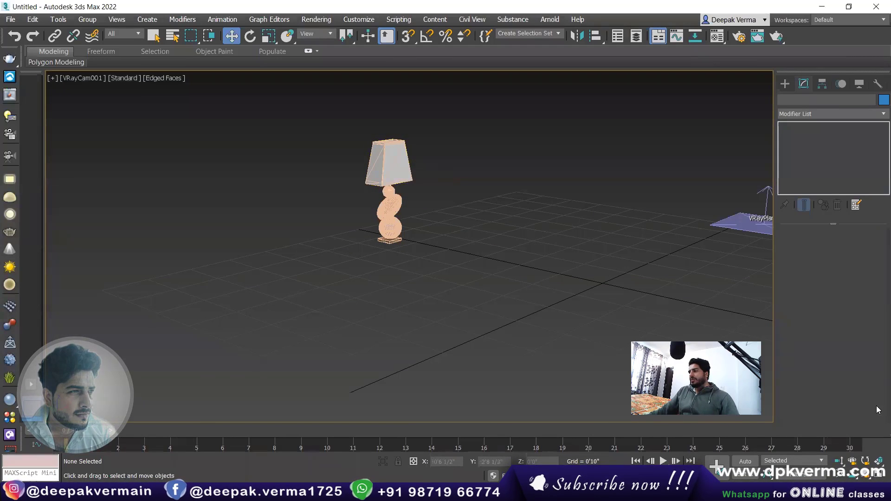
click(847, 461)
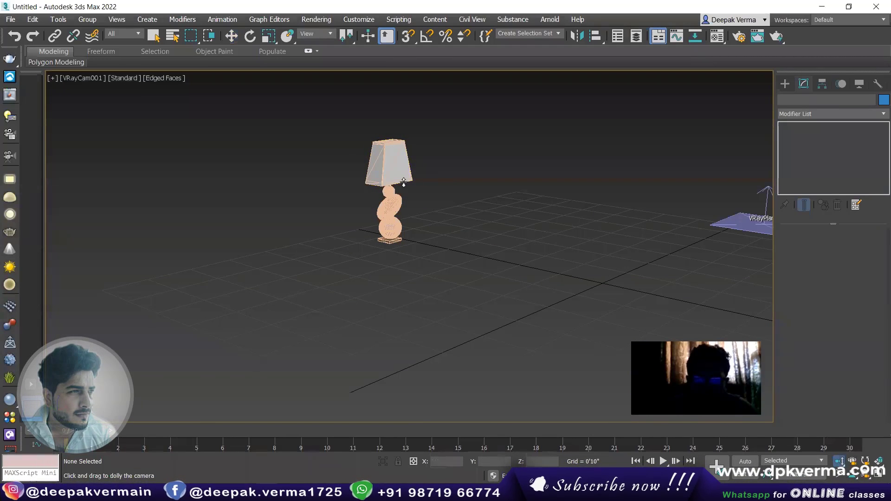
drag(404, 182, 329, 239)
key(F4)
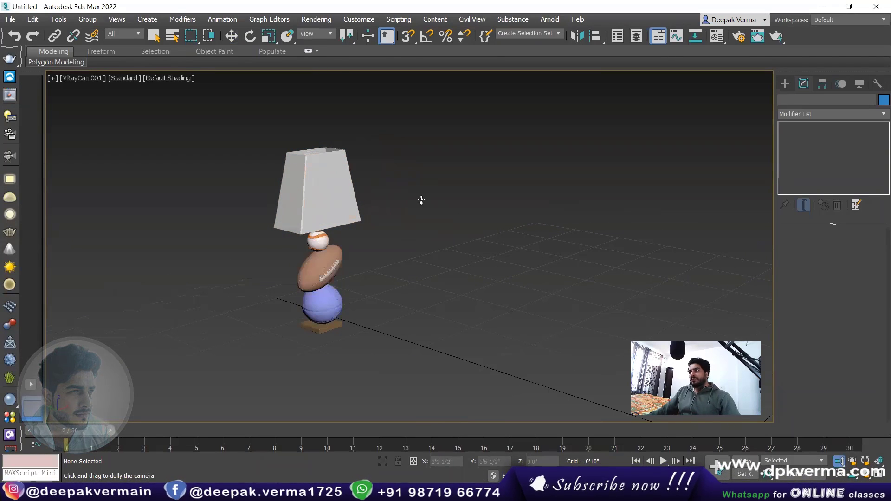
click(350, 21)
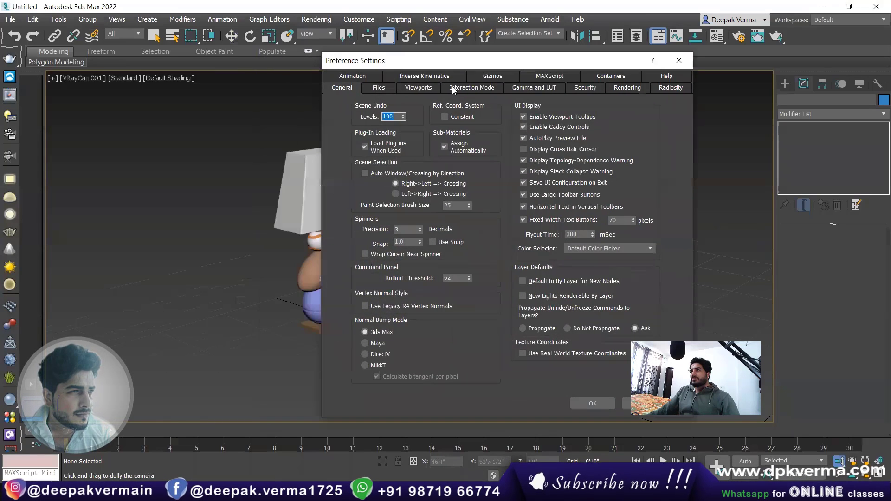
Review the Files preferences, including relative local file paths, and close with OK
click(378, 89)
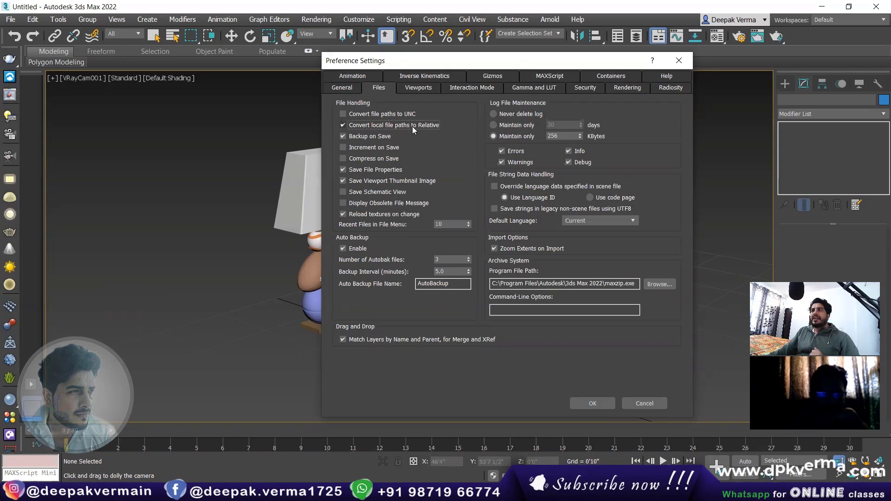
click(593, 404)
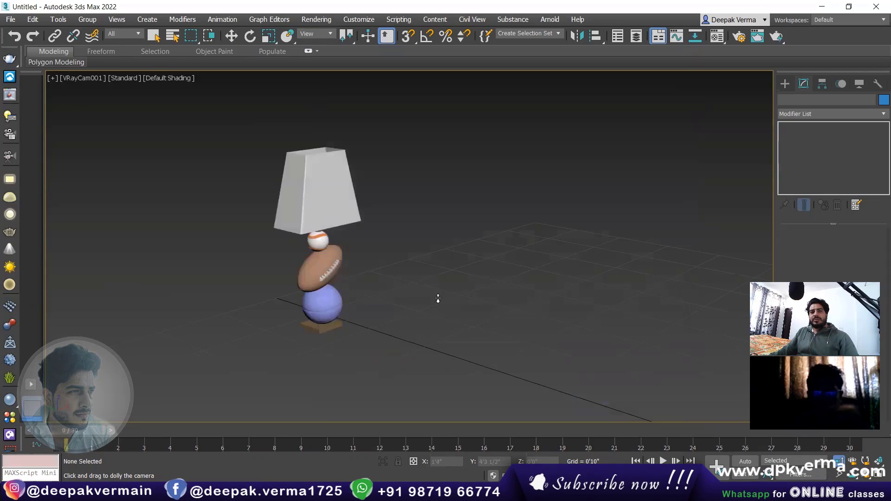
Exit Dolly, switch to a shaded Perspective view and select the lampshade
right_click(437, 299)
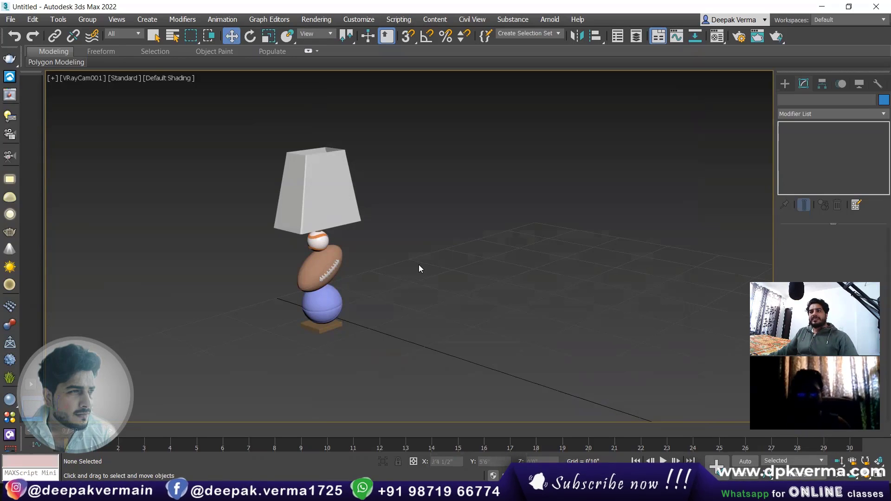
key(p)
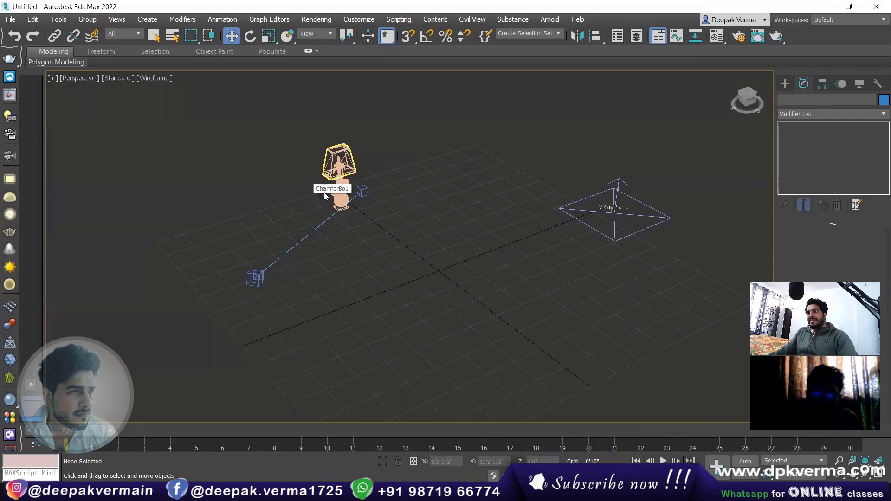
scroll(324, 192, up, 5)
scroll(340, 181, down, 3)
key(F3)
click(381, 225)
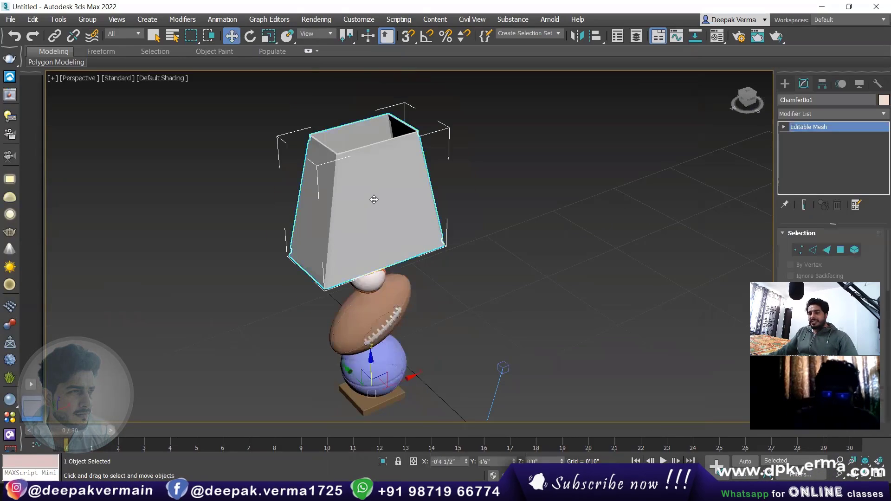
mouse_move(382, 225)
alt+middle_down()
mouse_move(314, 262)
mouse_move(460, 201)
mouse_move(356, 193)
mouse_move(388, 197)
mouse_move(429, 251)
mouse_move(439, 230)
mouse_move(409, 292)
mouse_move(392, 241)
mouse_move(364, 207)
mouse_move(369, 220)
alt+middle_up()
Orbit around the lampshade to inspect it from above, below and the side, then reselect it
scroll(363, 207, up, 3)
scroll(364, 207, down, 2)
scroll(369, 220, up, 3)
scroll(375, 233, down, 1)
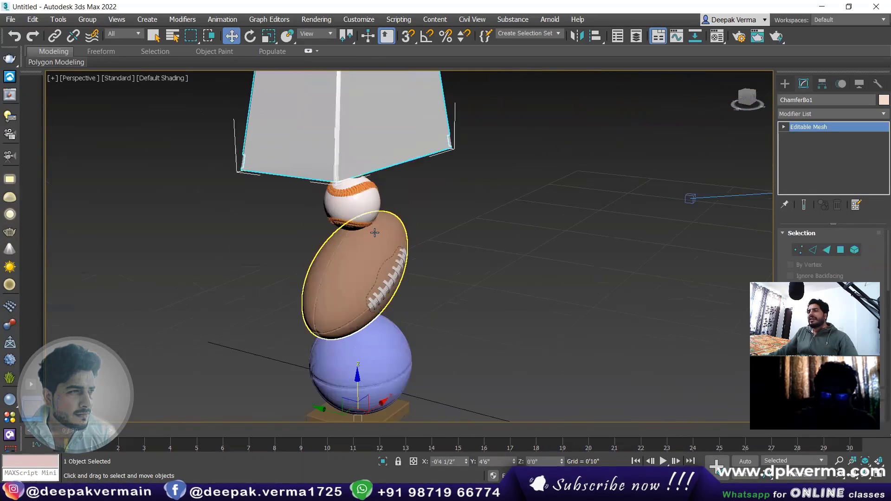
mouse_move(375, 251)
alt+middle_down()
mouse_move(355, 239)
mouse_move(394, 259)
mouse_move(382, 298)
mouse_move(378, 258)
alt+middle_up()
scroll(348, 208, up, 3)
alt+middle_drag(349, 209, 389, 237)
scroll(388, 237, down, 3)
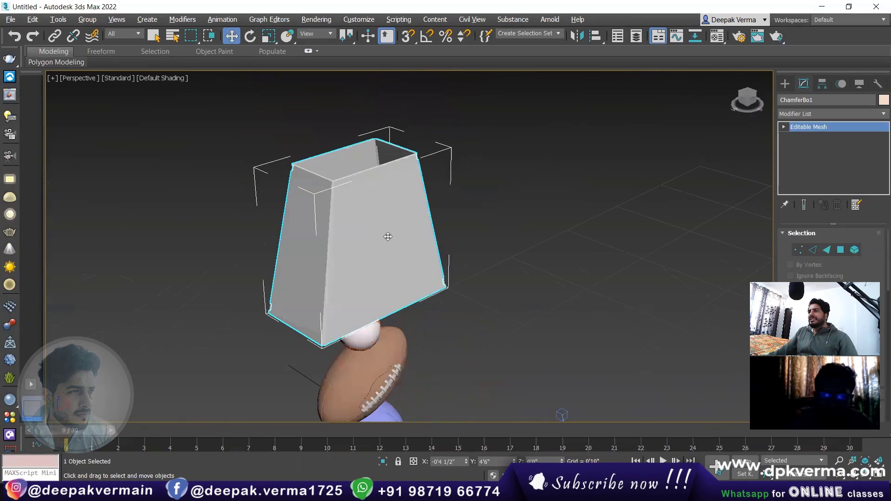
click(438, 211)
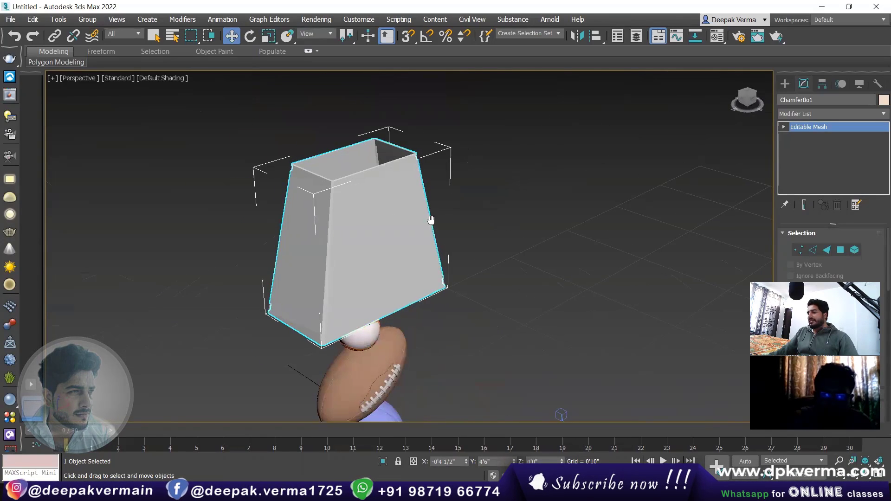
Apply pink Material #3 to the lampshade and convert it to VRay2SidedMtl, keeping it as front
key(m)
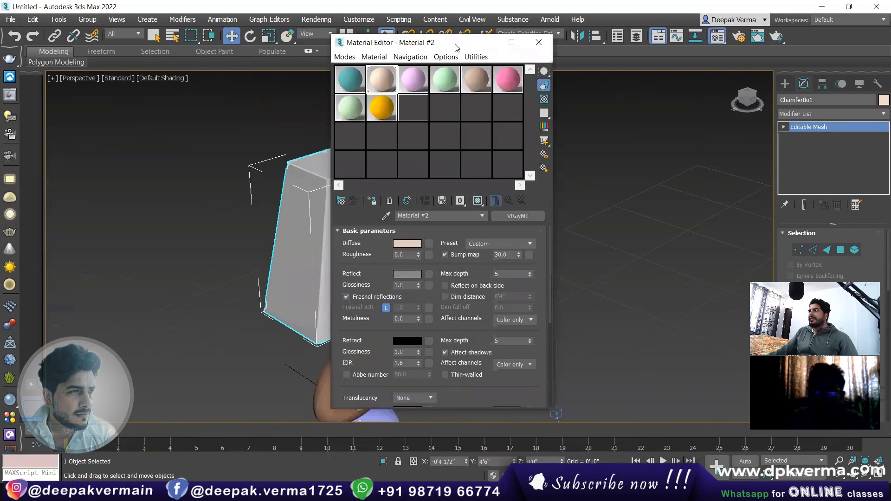
drag(457, 48, 691, 64)
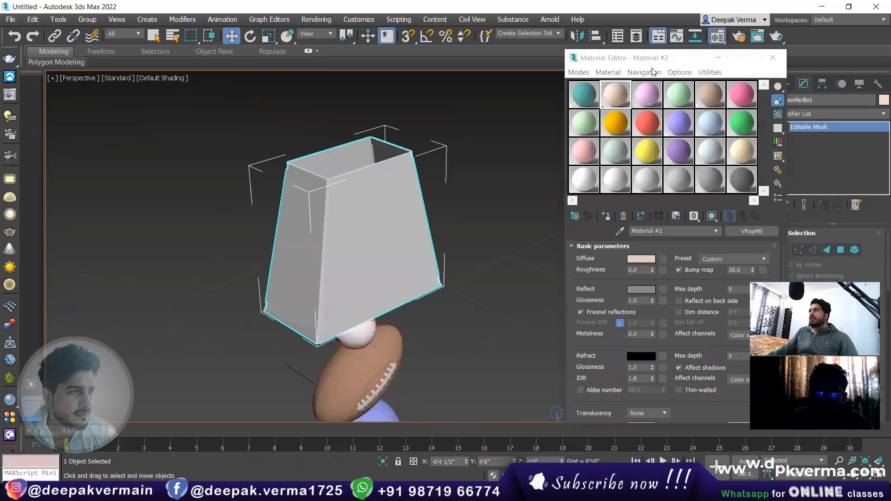
click(647, 96)
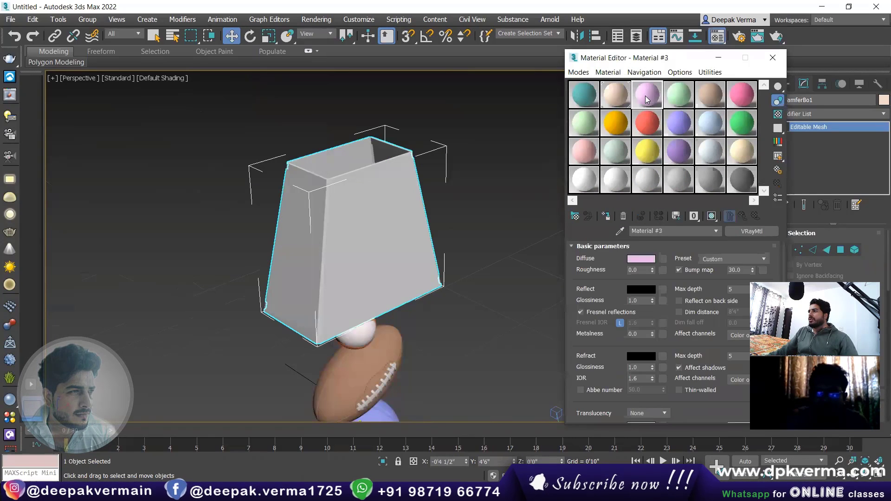
click(606, 217)
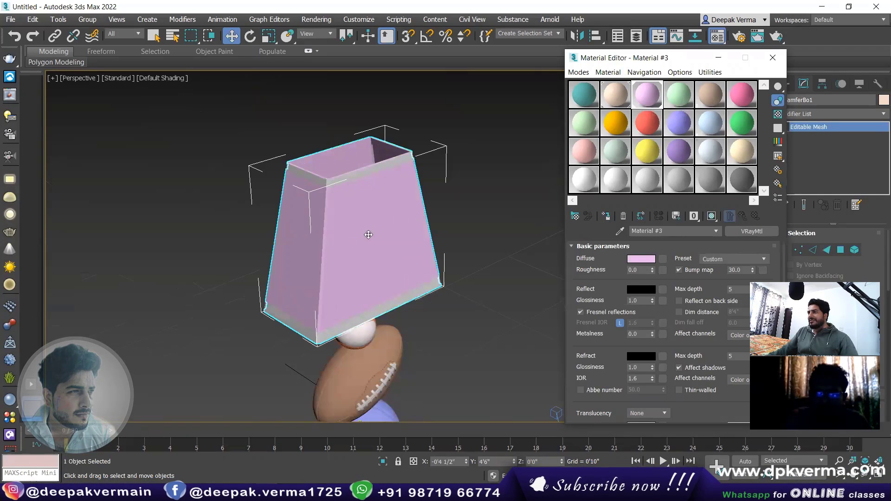
click(749, 231)
click(404, 463)
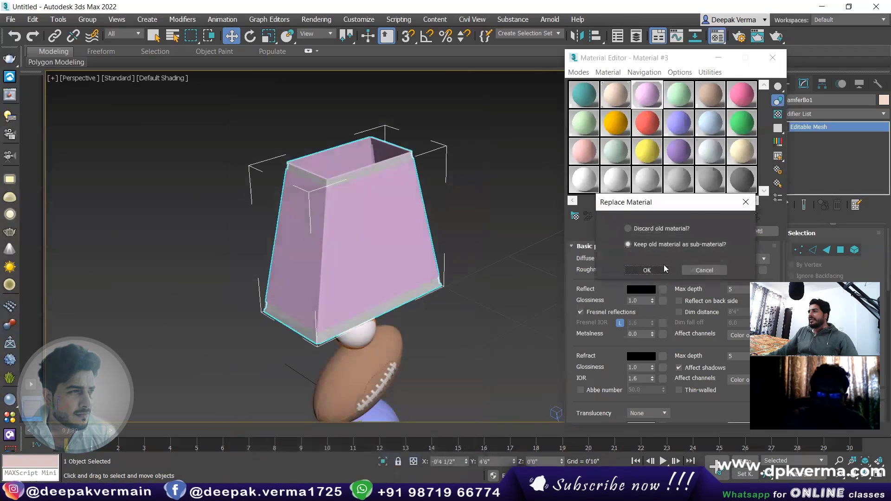
click(647, 271)
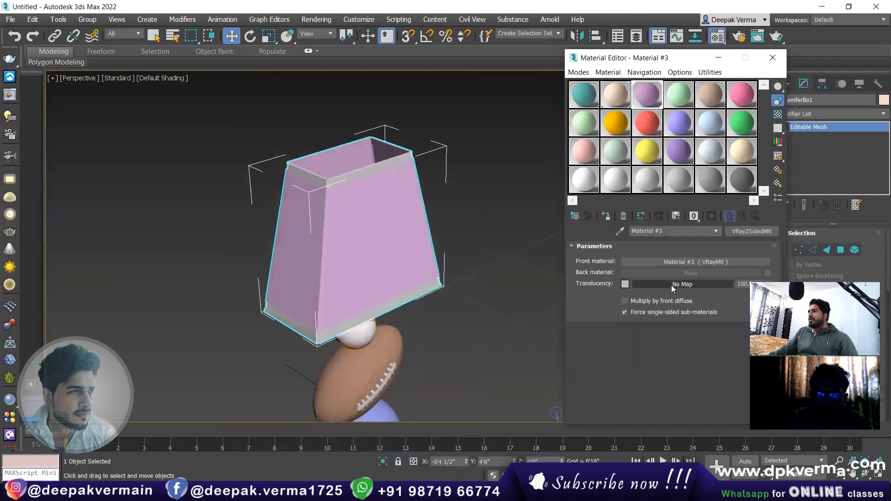
Copy the front material into the Back slot and tint its diffuse colour tan-orange
right_click(722, 262)
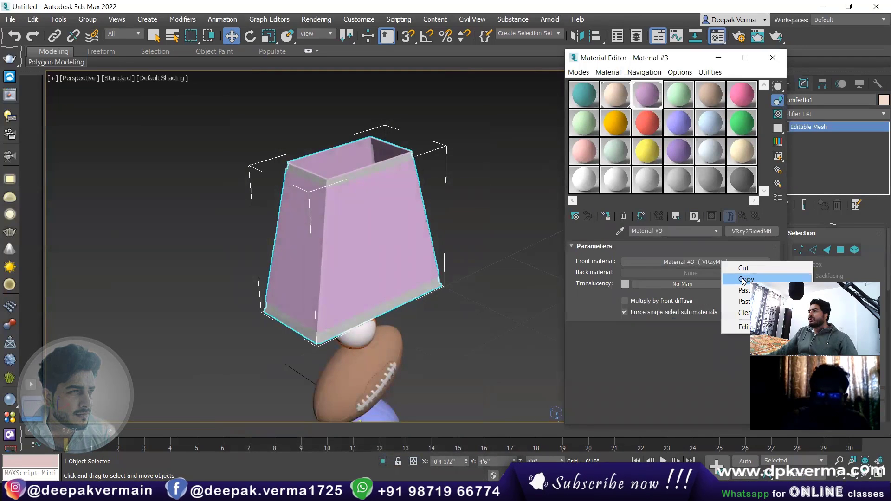
right_click(712, 272)
click(743, 278)
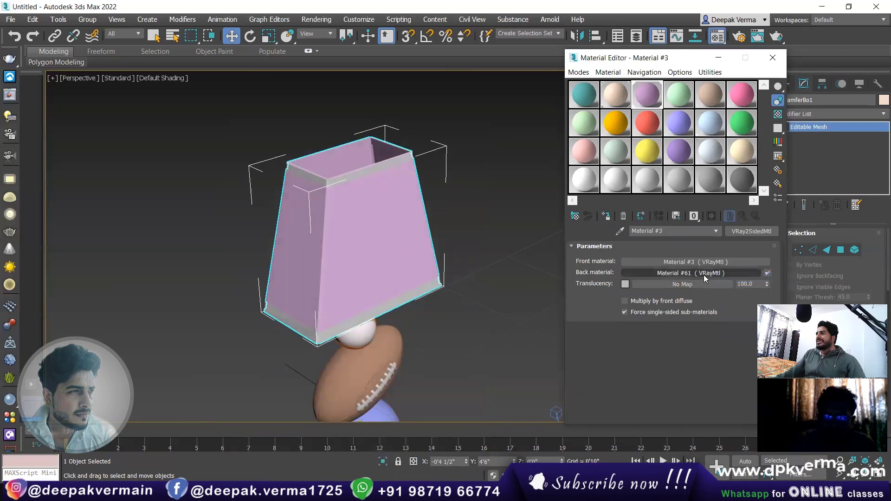
click(692, 273)
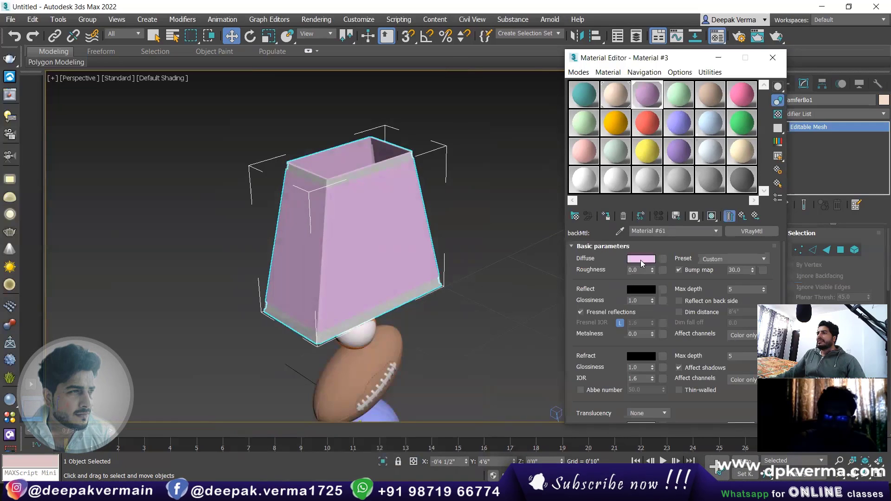
click(641, 259)
click(213, 104)
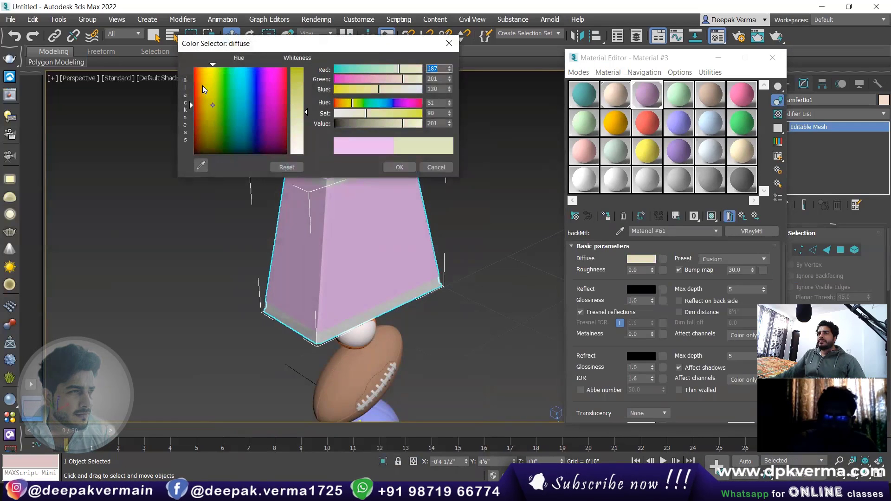
click(205, 85)
drag(306, 112, 306, 88)
click(405, 167)
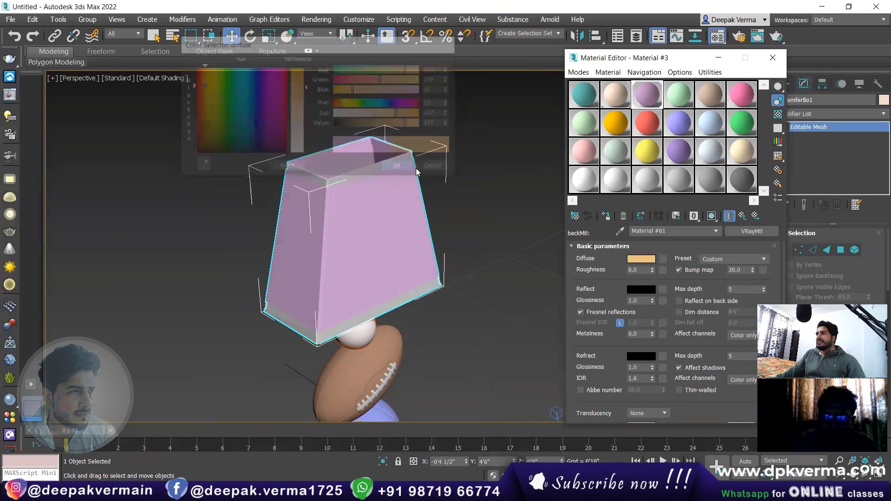
click(742, 215)
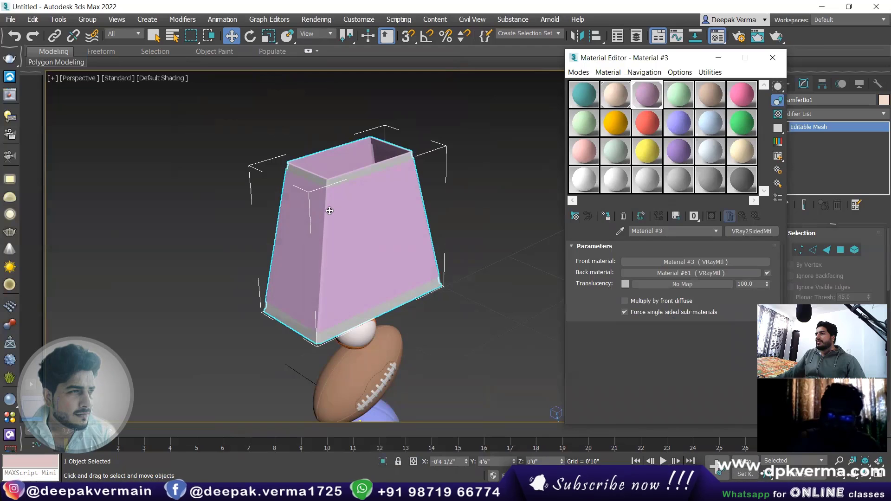
click(352, 178)
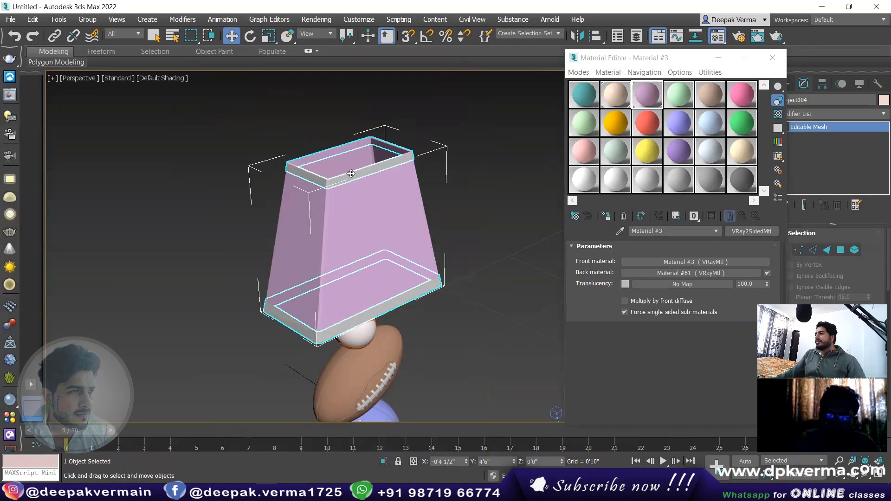
Assign dark grey Material #24 to the lampshade rims with a grey reflection colour
click(736, 182)
click(608, 217)
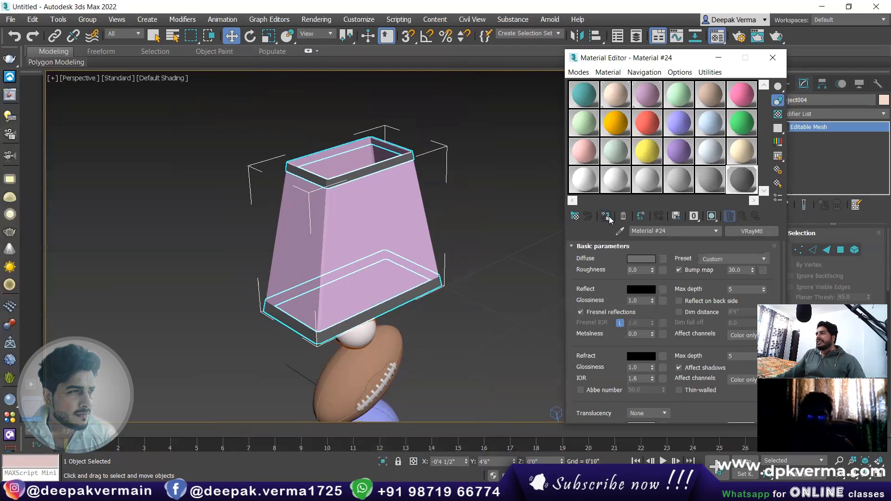
click(646, 259)
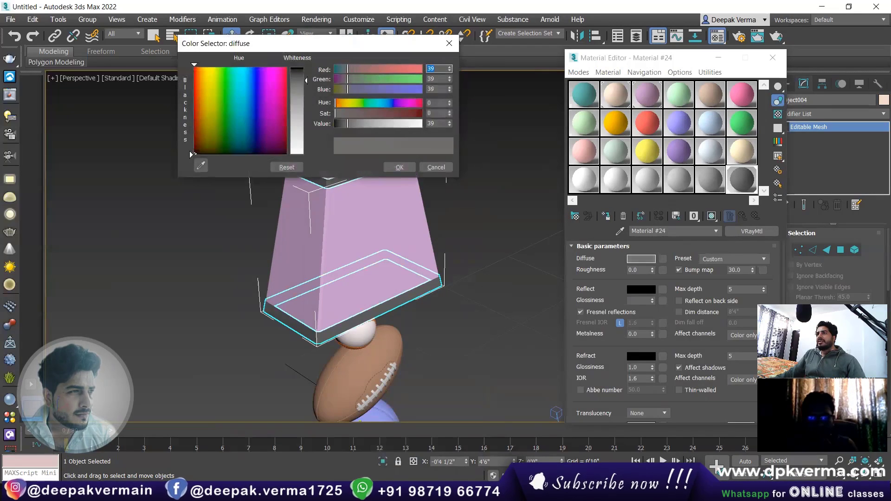
click(641, 289)
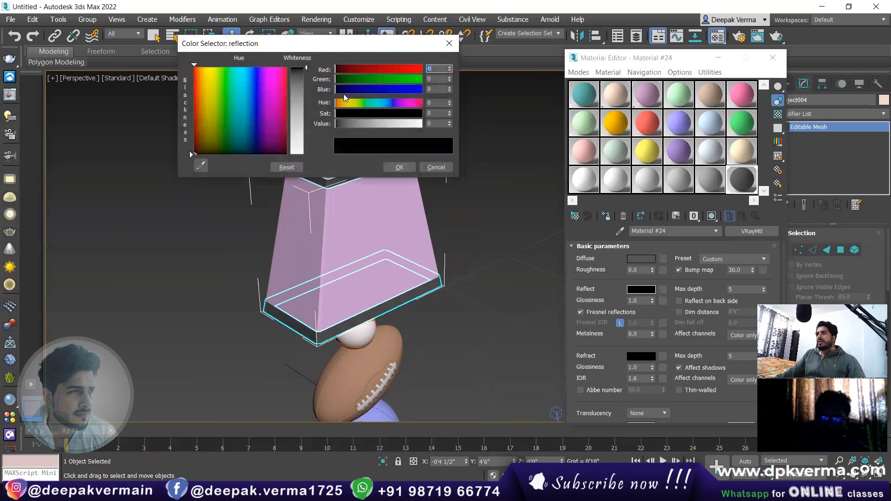
drag(336, 124, 357, 123)
click(399, 167)
click(504, 240)
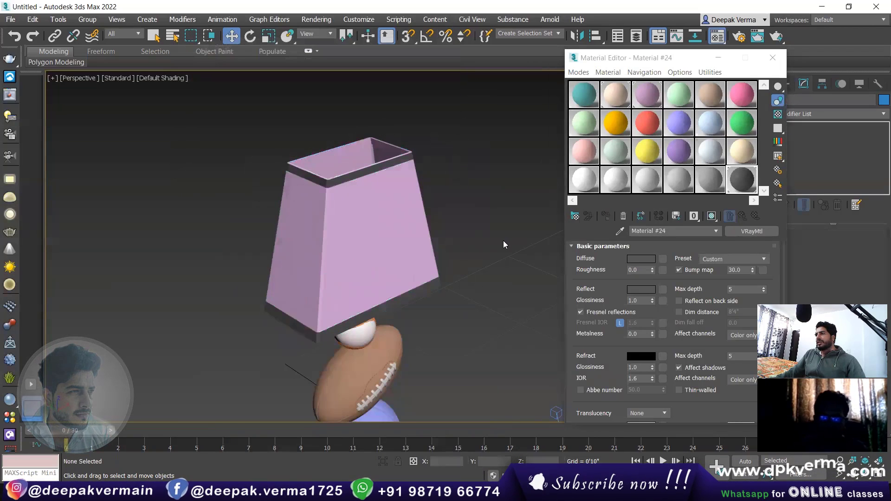
Minimize the Material Editor, frame the lamp in Top view and start a VRayLight
click(716, 56)
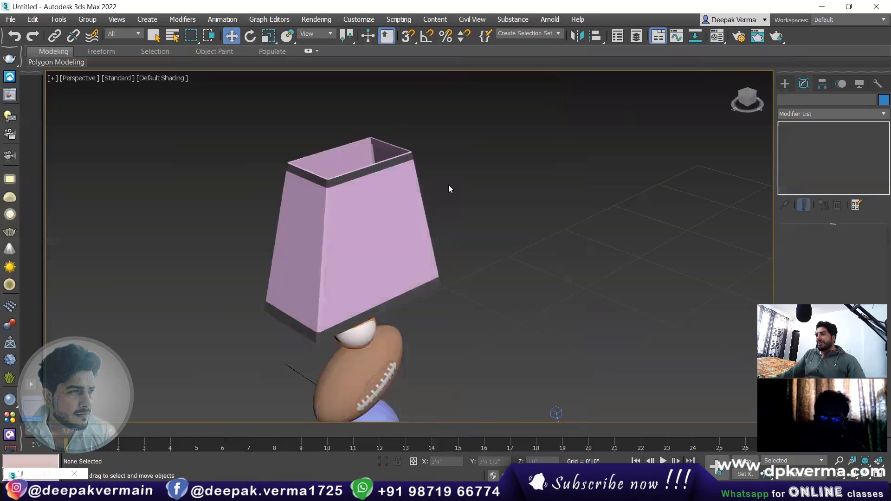
mouse_move(448, 185)
alt+middle_down()
mouse_move(376, 273)
mouse_move(361, 275)
alt+middle_up()
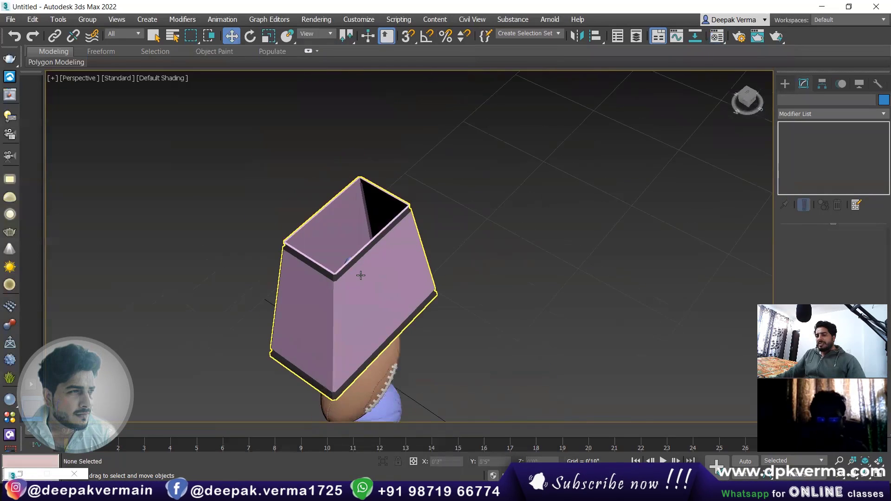
key(t)
key(z)
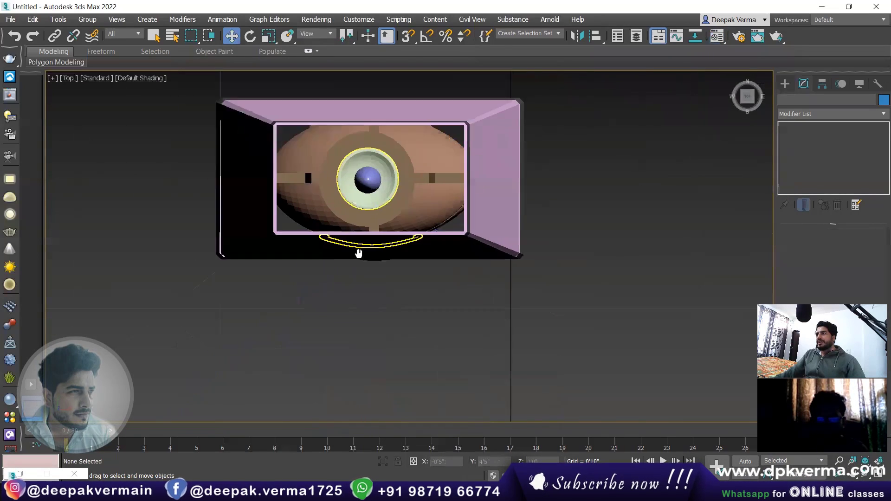
click(786, 85)
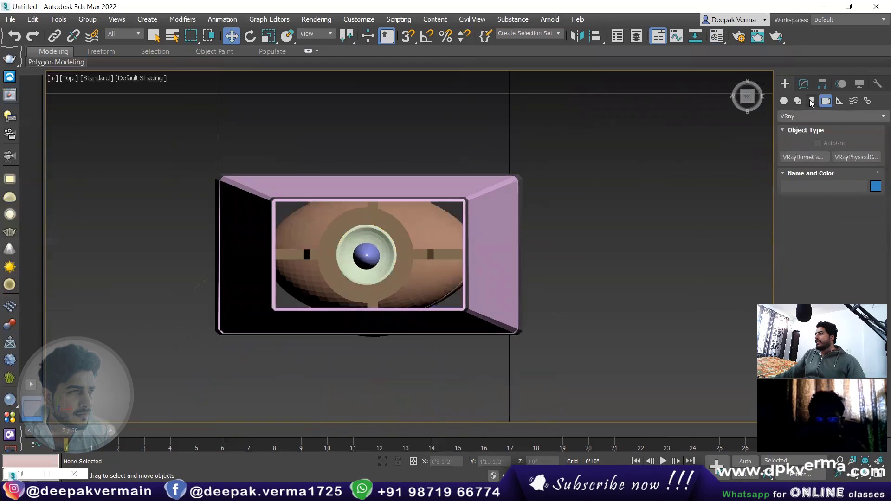
click(813, 156)
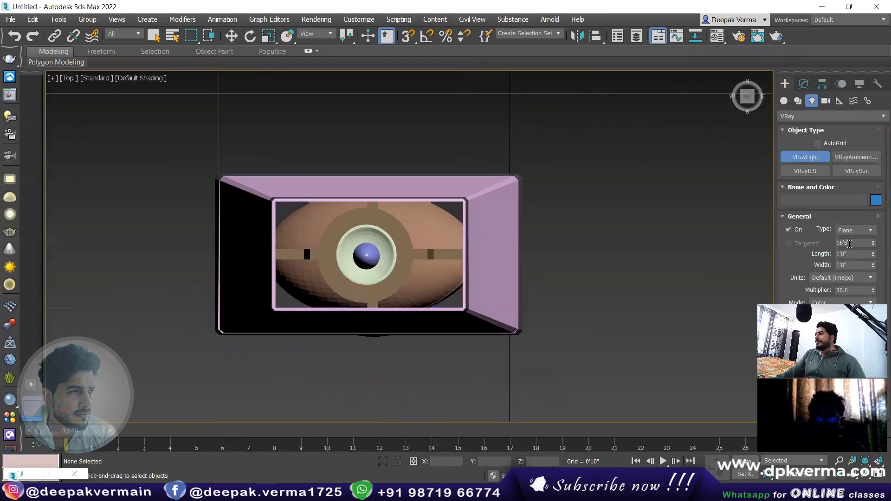
Place a Dome-type VRayLight over the lamp and raise it to the lampshade in Front view
click(854, 230)
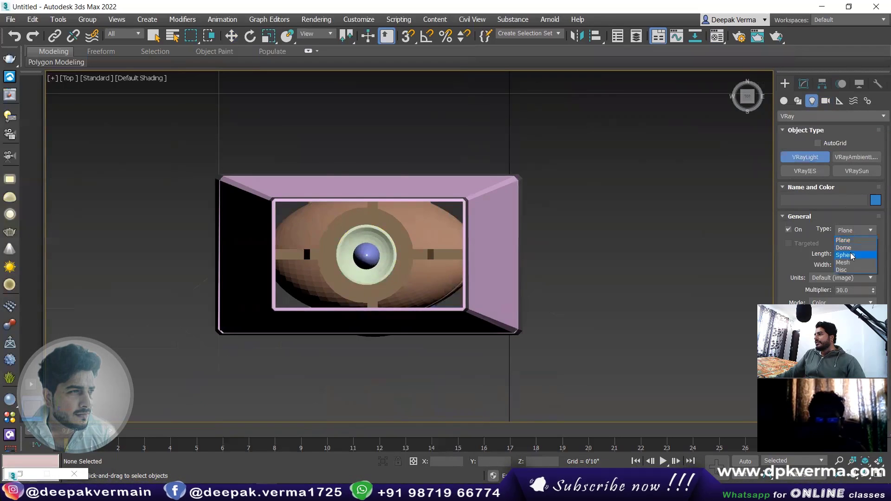
click(848, 246)
click(363, 253)
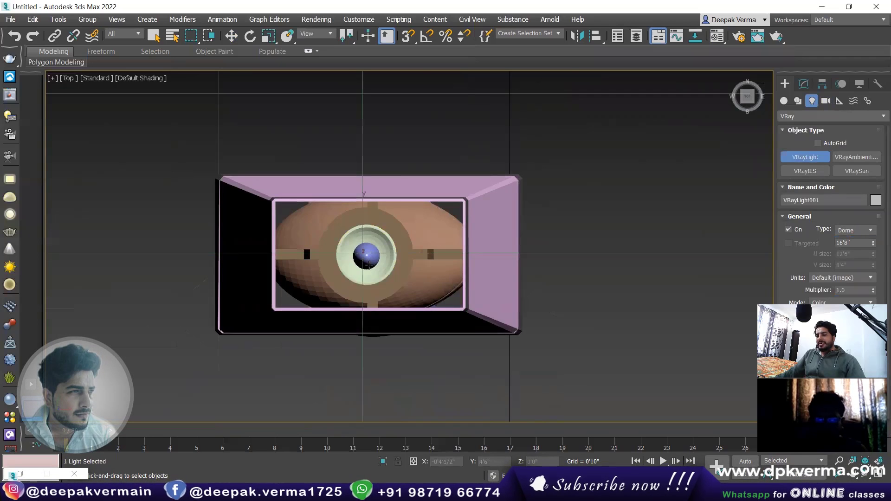
key(f)
middle_drag(523, 274, 448, 318)
key(w)
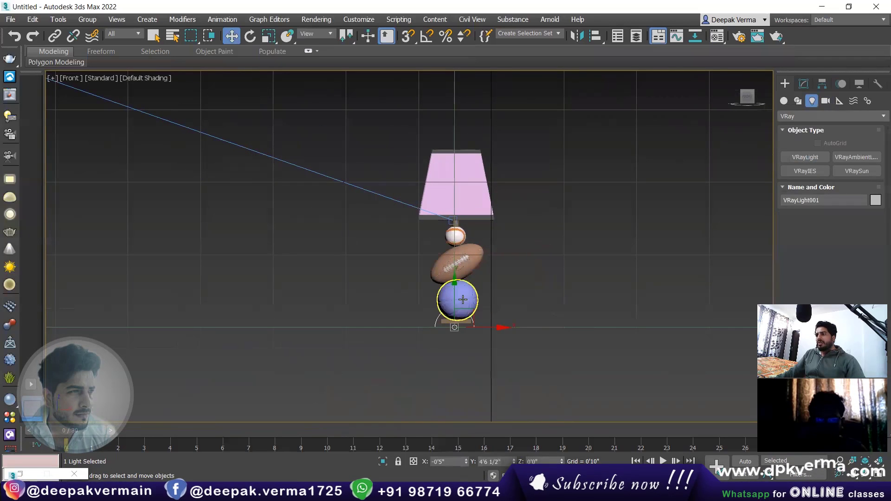
drag(457, 325, 446, 121)
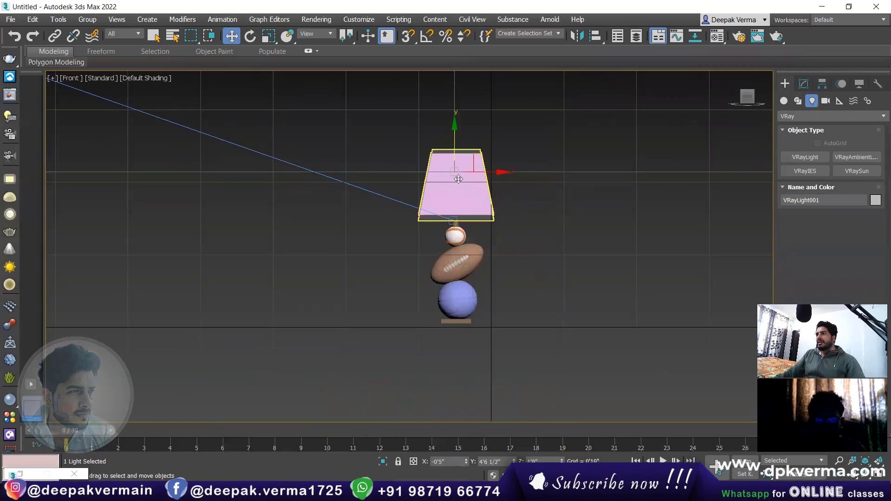
mouse_move(446, 121)
alt+middle_down()
mouse_move(476, 215)
mouse_move(496, 243)
mouse_move(438, 278)
alt+middle_up()
scroll(495, 243, down, 5)
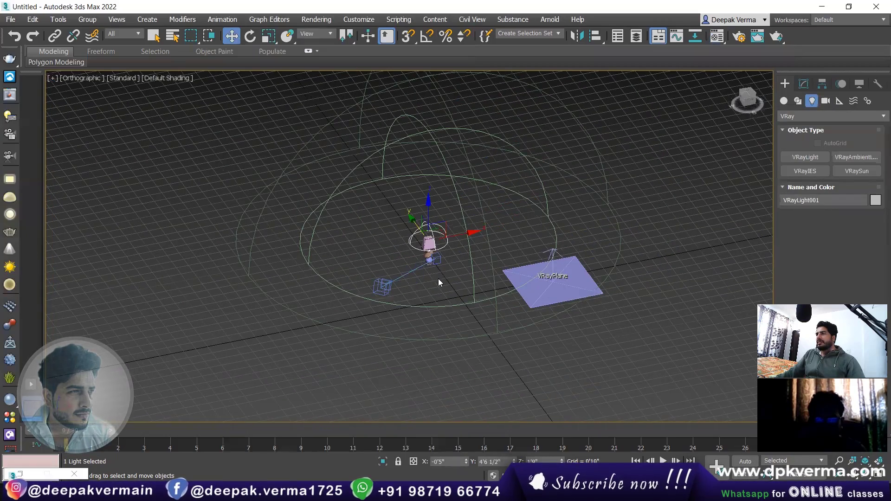
click(454, 263)
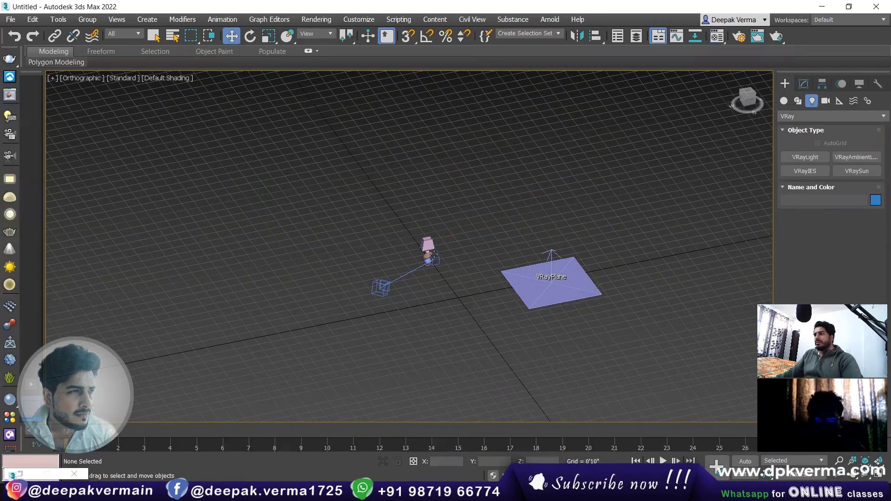
scroll(434, 250, up, 5)
key(t)
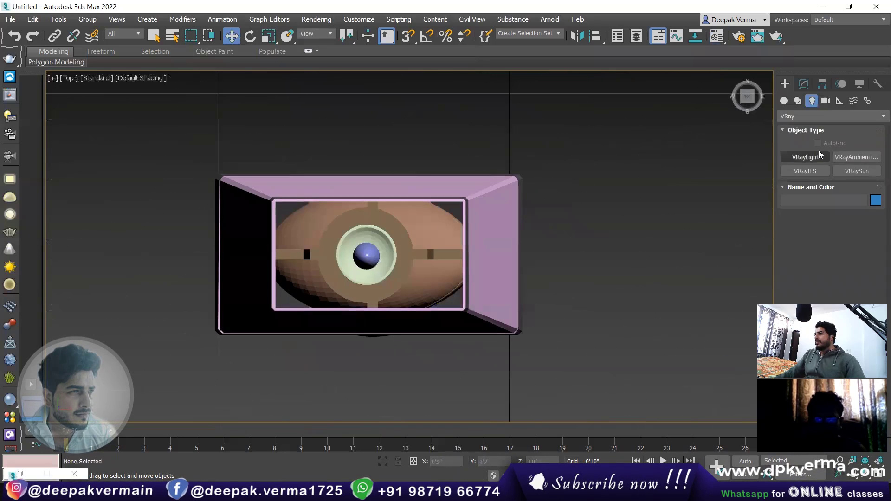
Create a Sphere VRayLight at the lamp's centre and lift it above the bulb inside the shade
click(805, 157)
click(855, 231)
click(846, 255)
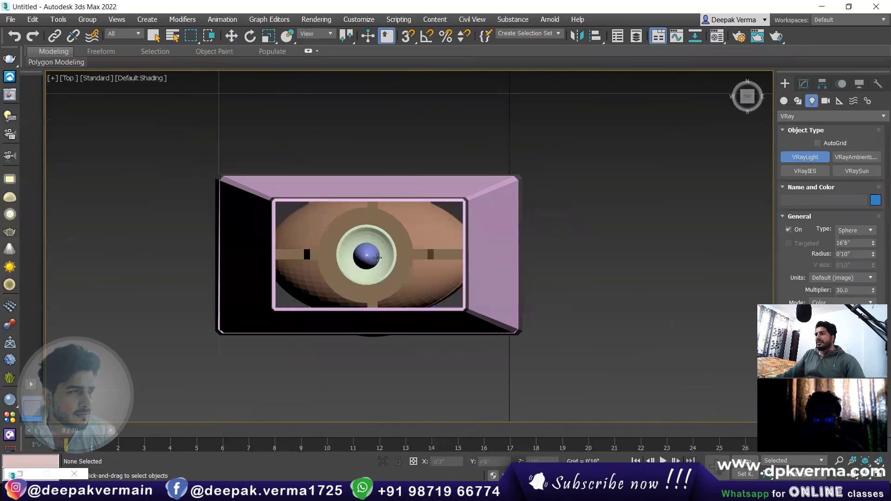
click(366, 256)
key(f)
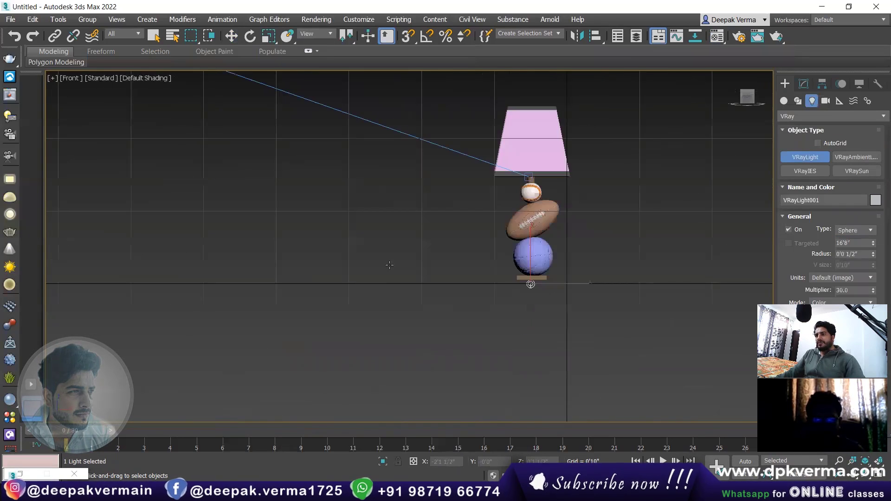
middle_drag(485, 276, 396, 320)
key(w)
drag(442, 292, 438, 197)
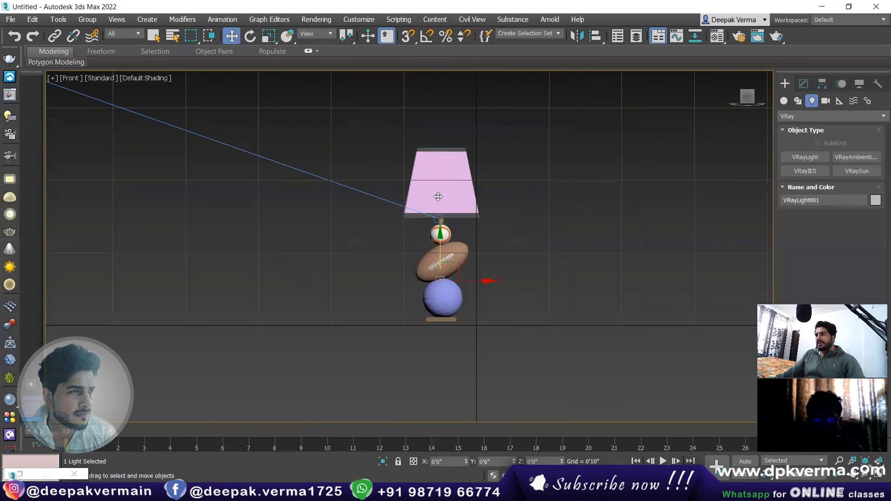
key(F3)
scroll(436, 153, up, 4)
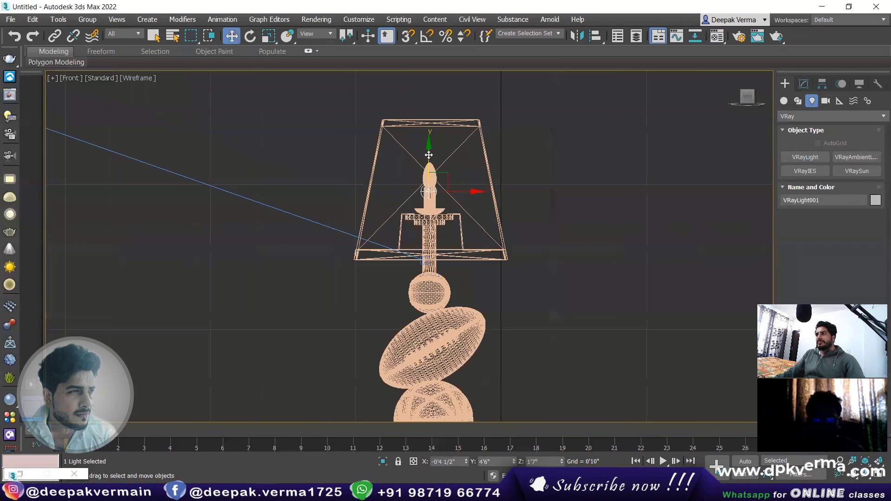
drag(429, 155, 424, 119)
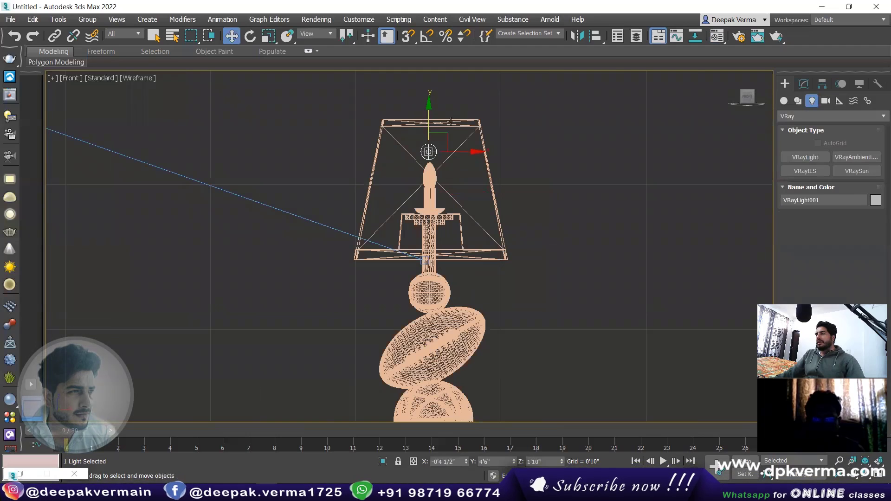
Enlarge the sphere light's radius to 0'1", nudge it, and render from the camera view
click(804, 84)
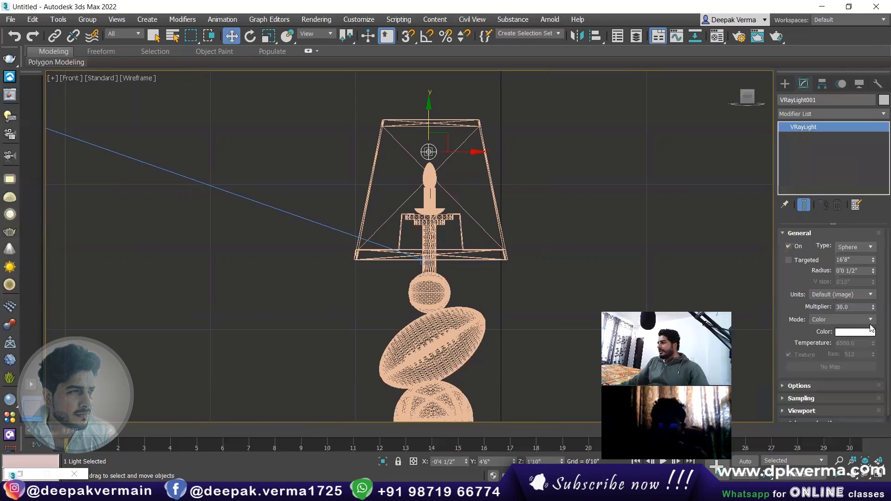
drag(874, 272, 872, 254)
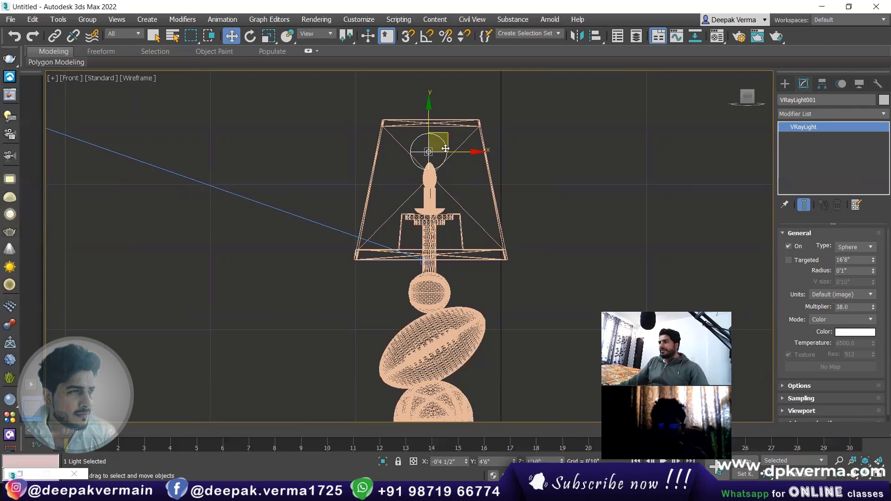
drag(464, 152, 469, 152)
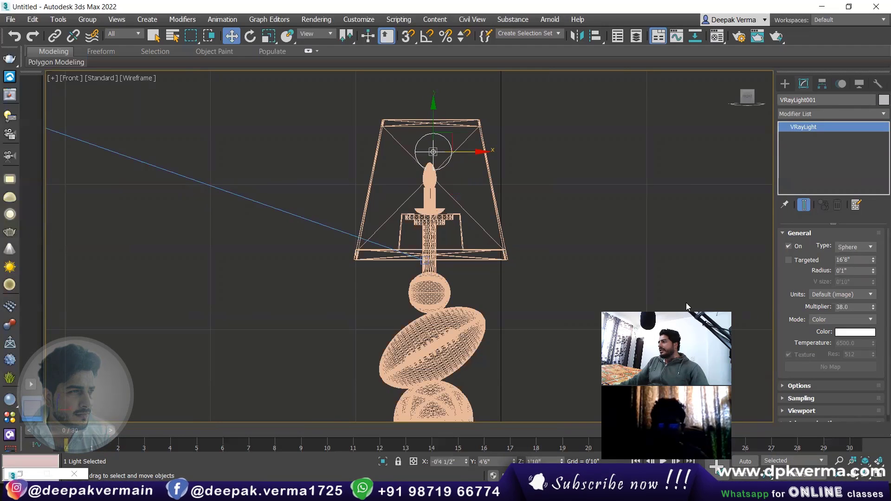
key(c)
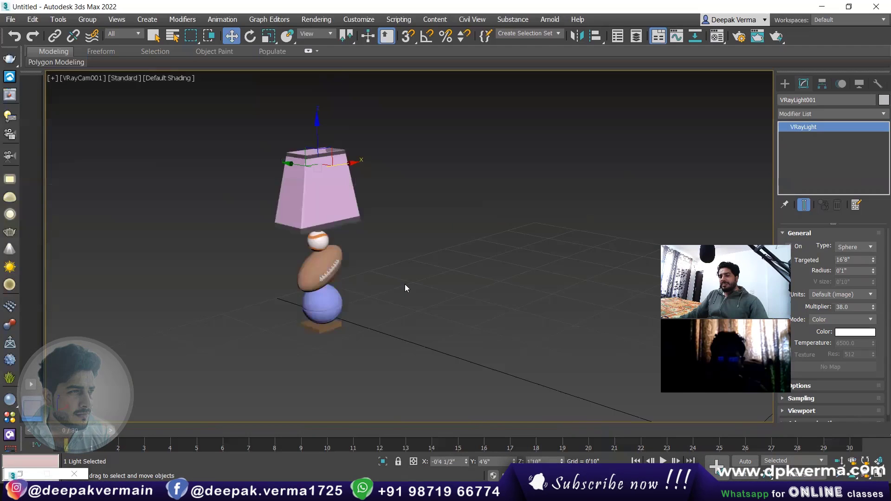
key(shift+q)
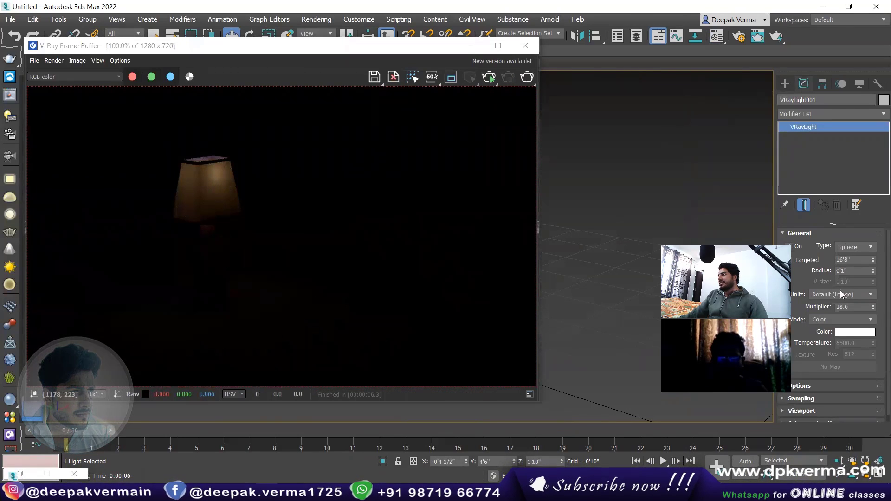
Raise the light multiplier to 96, re-render, and close the V-Ray Frame Buffer
drag(872, 307, 868, 280)
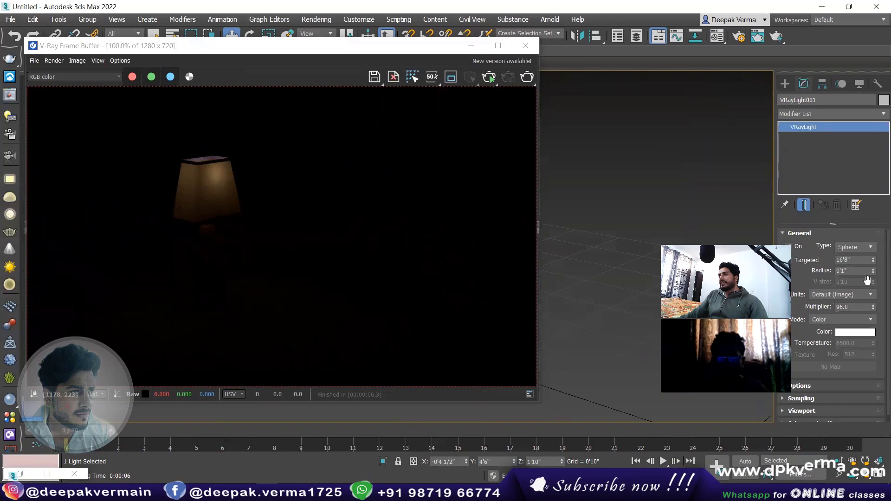
key(shift+q)
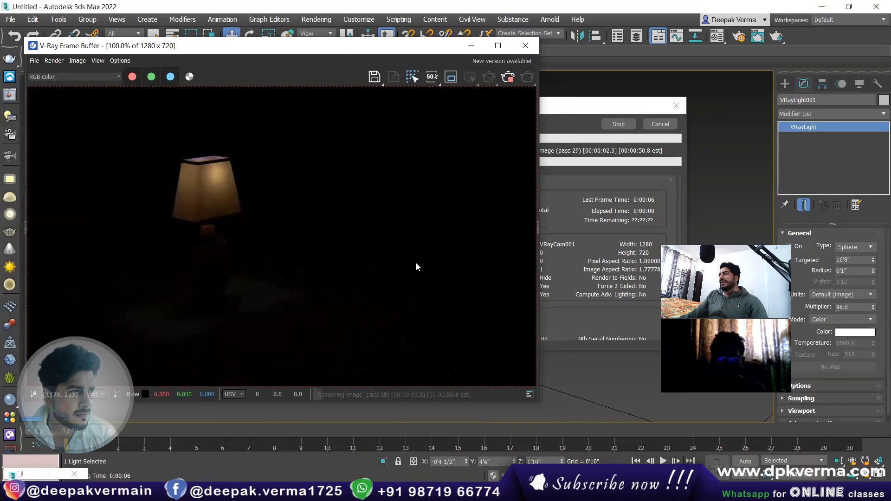
click(677, 106)
click(524, 51)
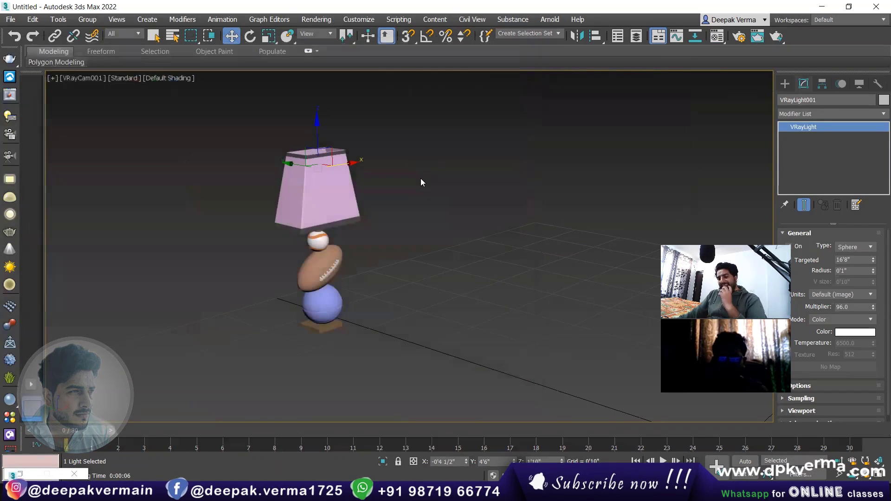
Draw a new VRayLight Plane beside the lamp in the Left view
key(f)
scroll(417, 211, down, 3)
scroll(441, 253, down, 3)
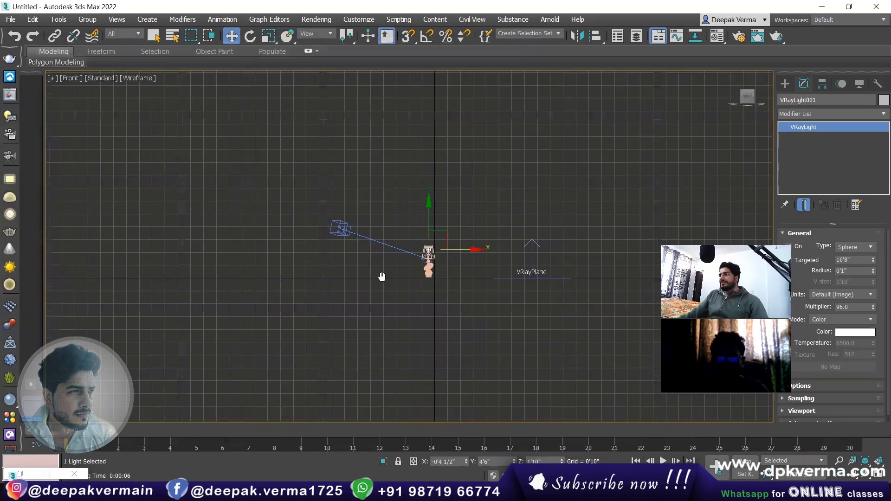
scroll(382, 274, down, 2)
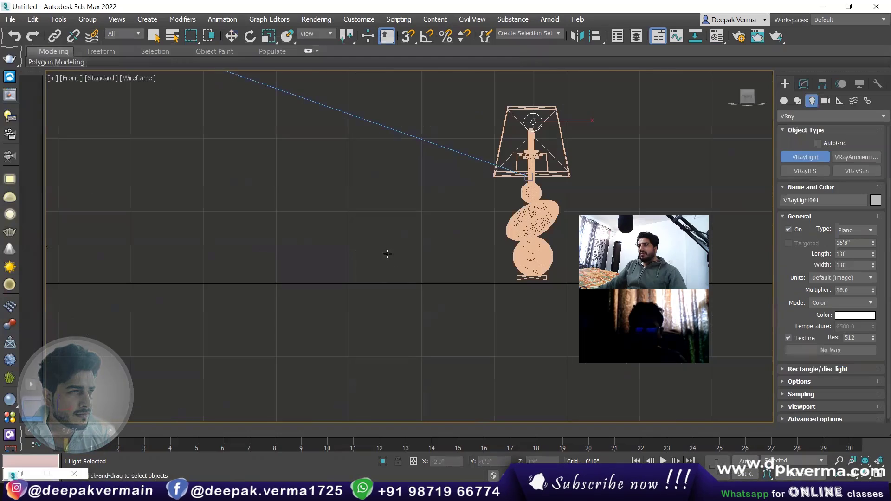
scroll(302, 274, down, 2)
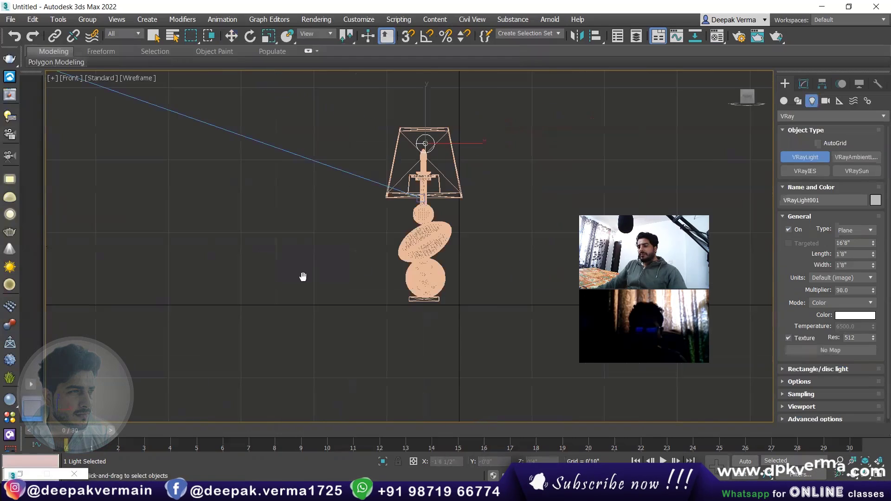
scroll(305, 278, down, 2)
key(l)
scroll(365, 266, up, 2)
drag(260, 154, 432, 287)
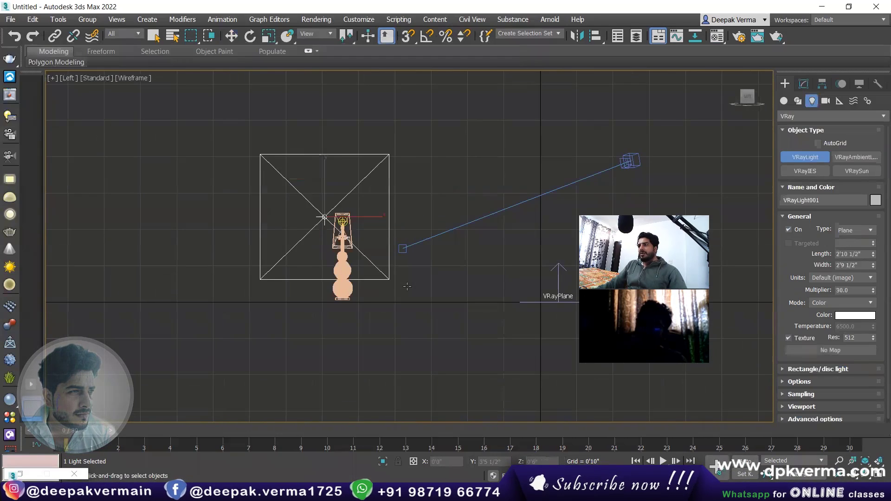
Tilt VRayLight002 toward the lamp and render the camera view
key(t)
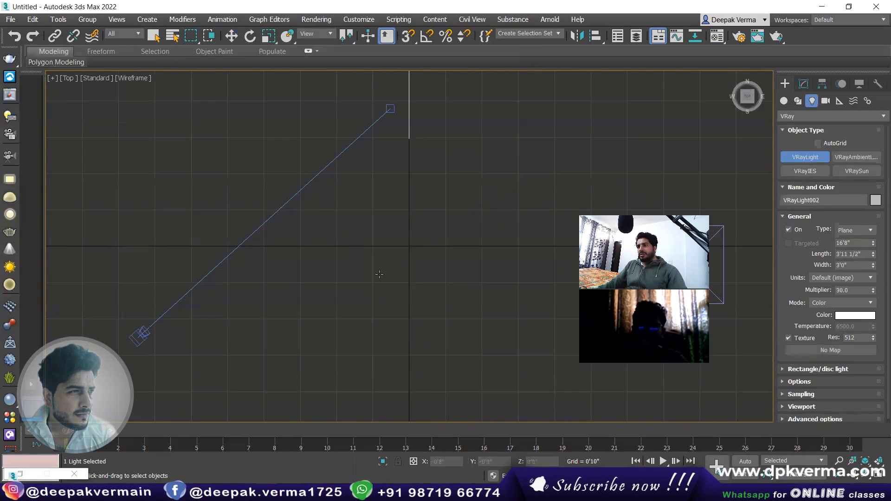
scroll(425, 278, down, 3)
scroll(425, 278, up, 2)
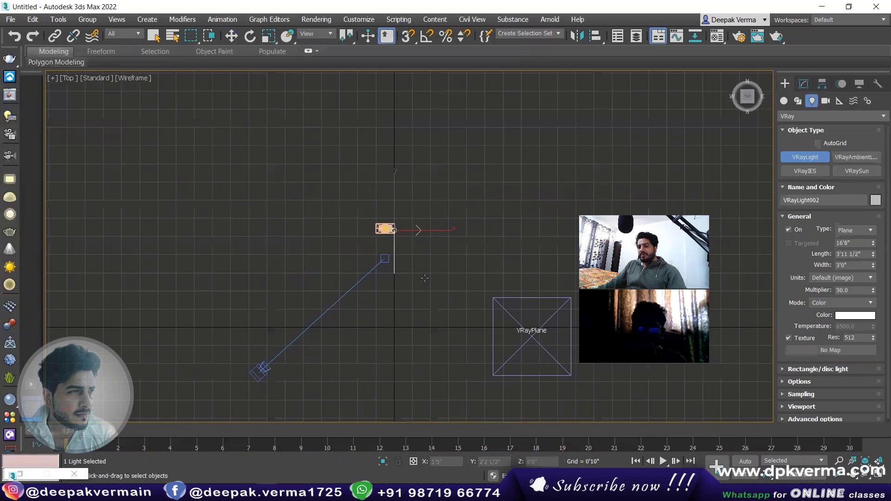
key(f)
scroll(489, 153, down, 5)
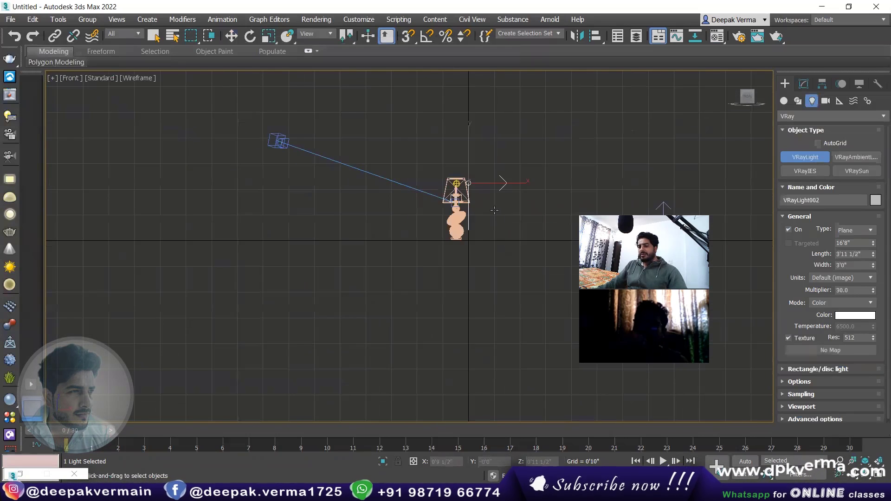
key(w)
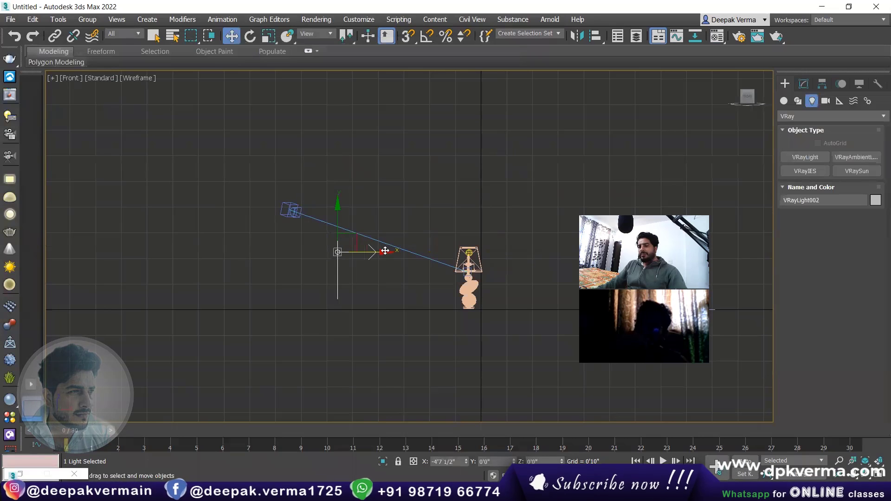
key(e)
drag(379, 230, 330, 169)
key(w)
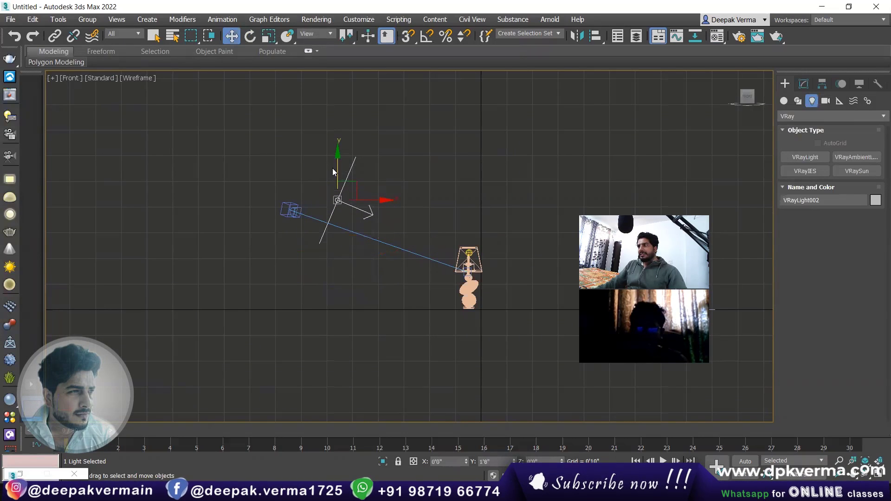
key(c)
key(shift+q)
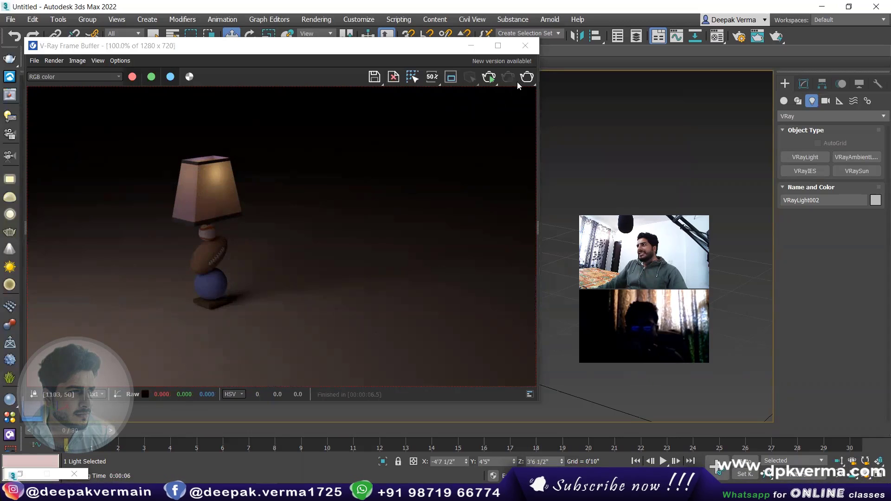
Close the render window and delete the lamp model
click(525, 45)
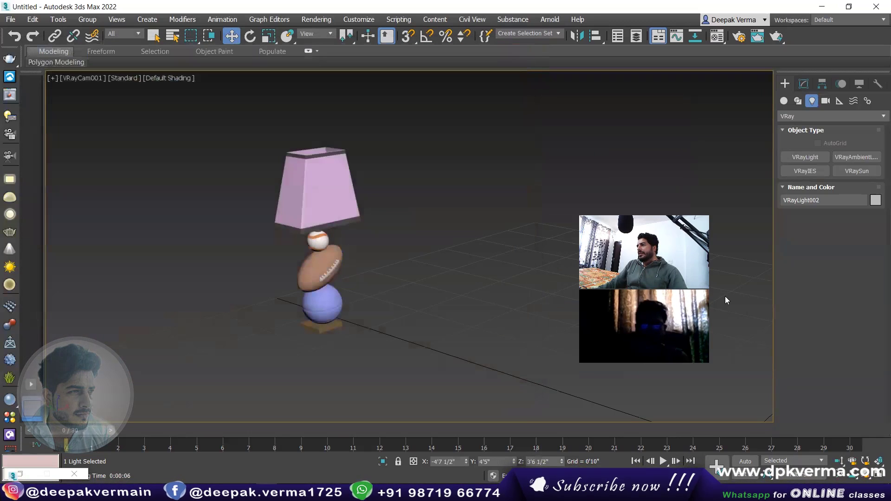
key(Delete)
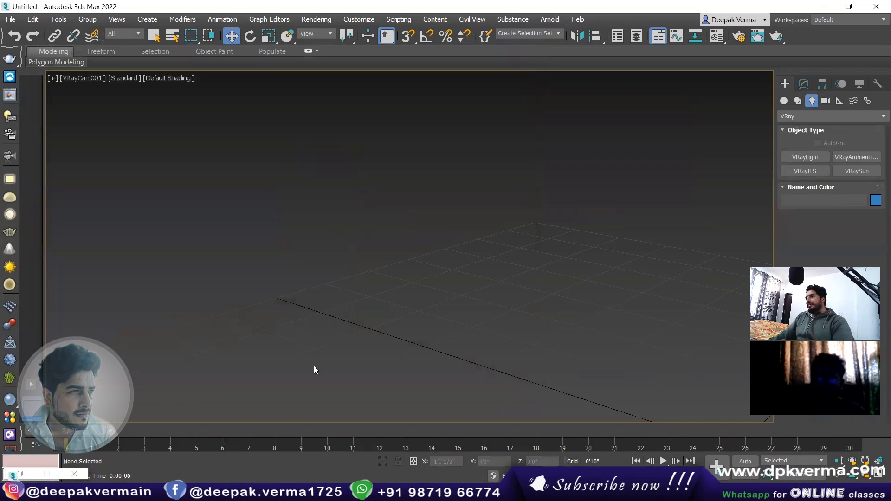
key(p)
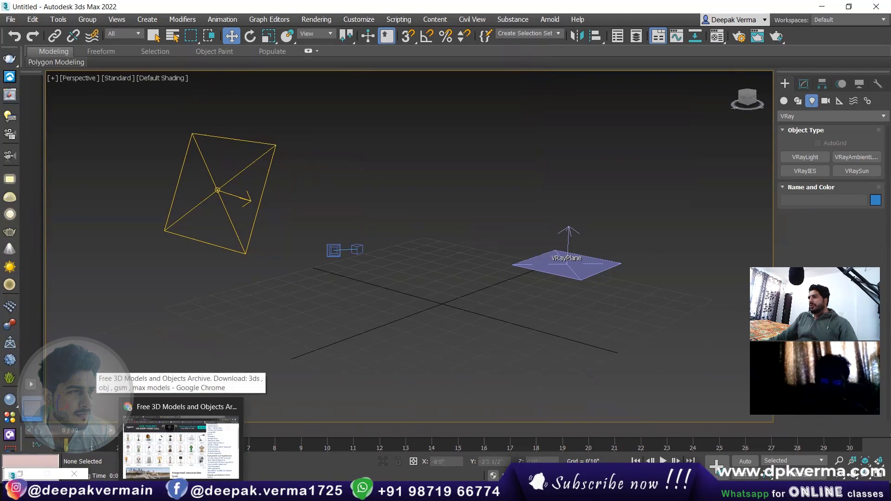
click(182, 446)
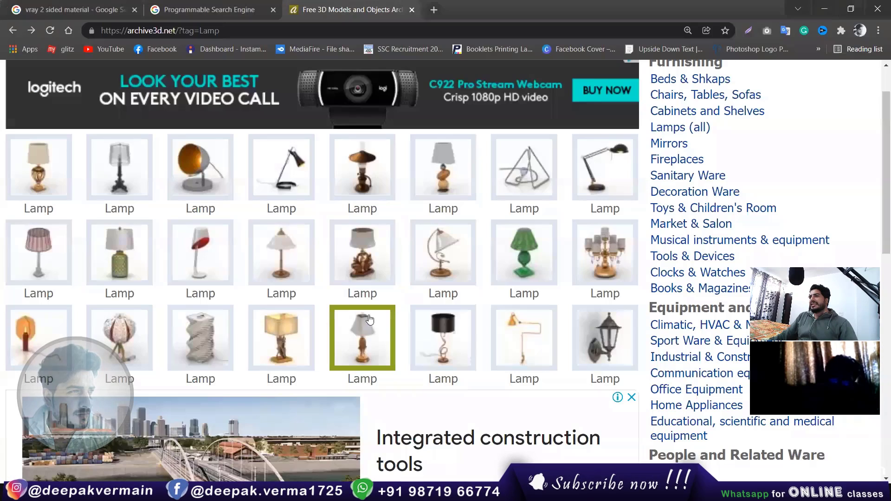
click(825, 9)
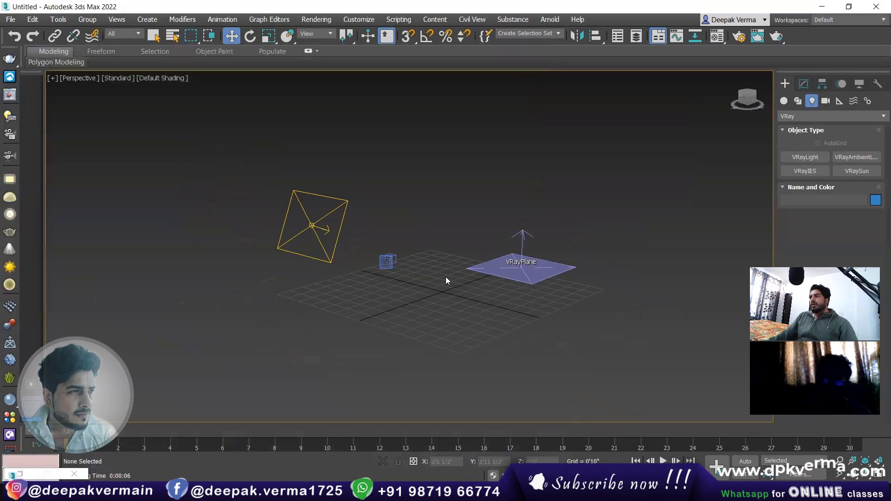
alt+middle_drag(446, 278, 430, 298)
Delete the plane light with its target, and the VRayPlane floor
click(315, 223)
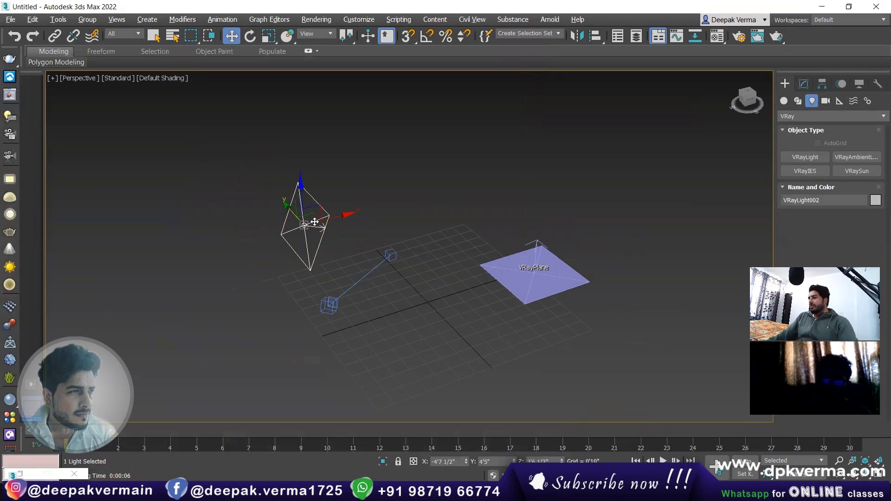
click(390, 255)
key(Delete)
click(536, 277)
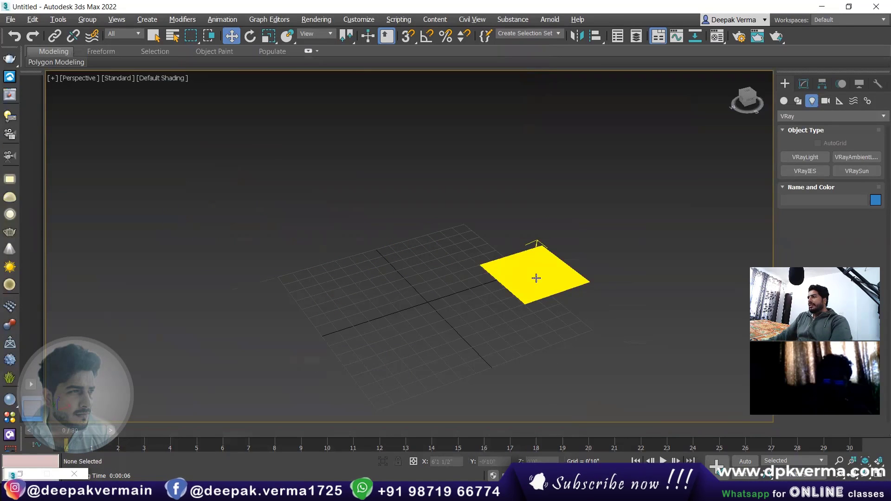
key(Delete)
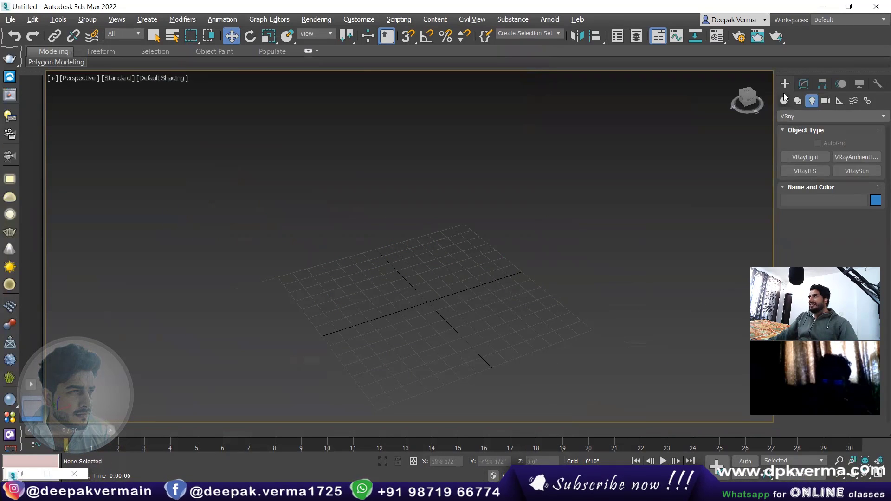
click(794, 116)
click(784, 101)
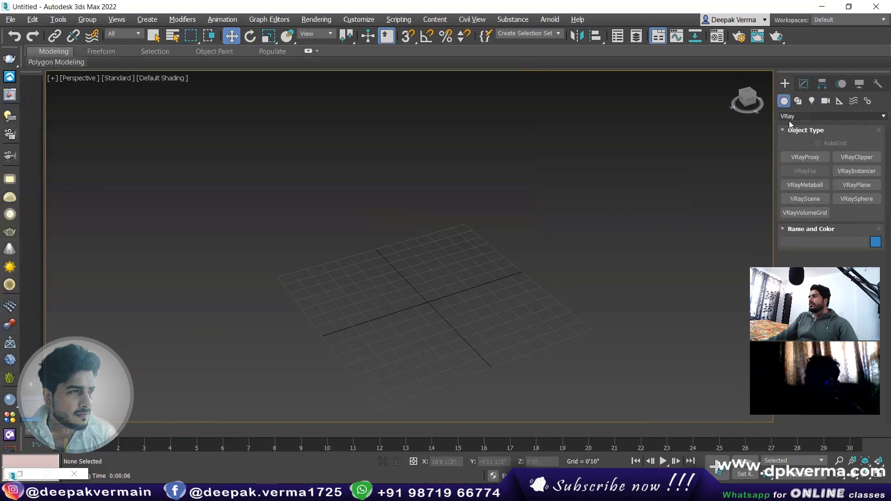
Create a box on the grid and convert it to an Editable Poly
click(790, 118)
click(806, 157)
drag(223, 260, 668, 265)
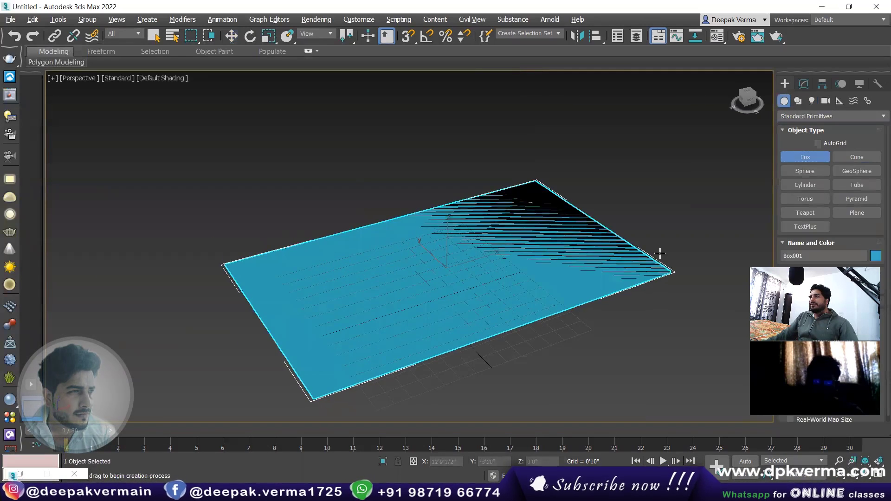
click(592, 123)
alt+middle_drag(484, 195, 553, 193)
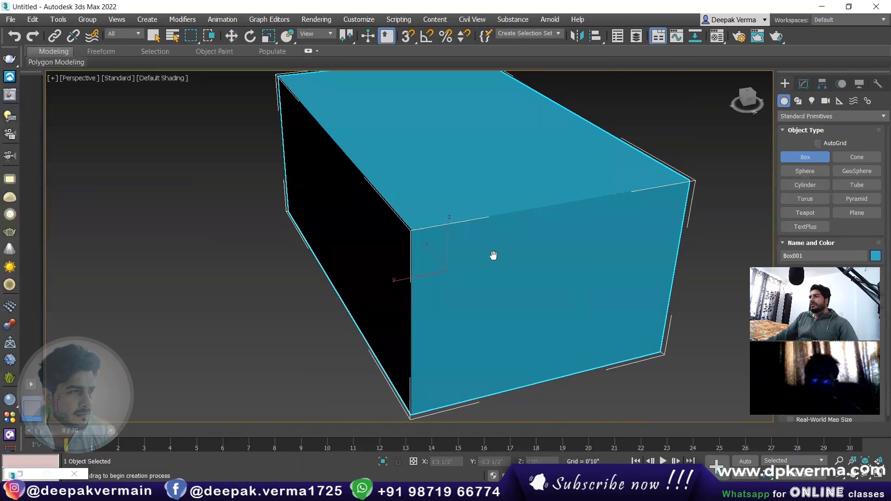
alt+middle_drag(494, 255, 511, 251)
right_click(511, 252)
right_click(485, 235)
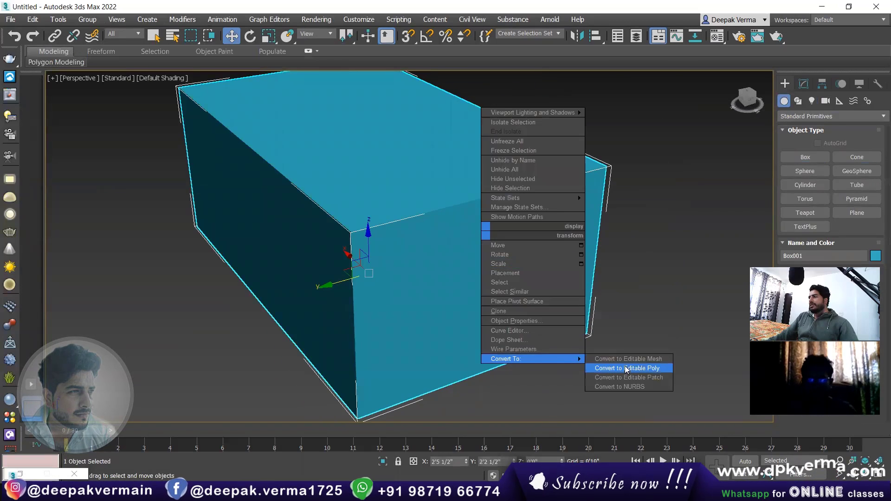
click(624, 369)
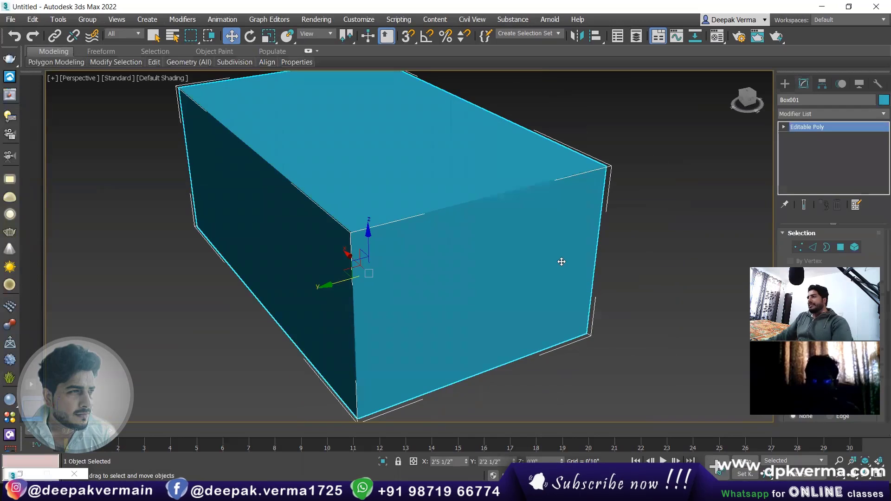
Select the box's top polygon and detach it
key(4)
click(418, 245)
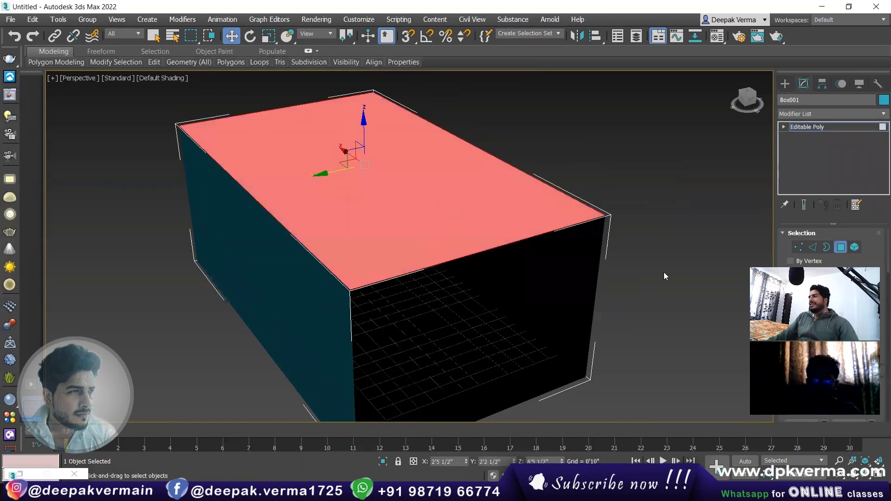
scroll(835, 384, down, 3)
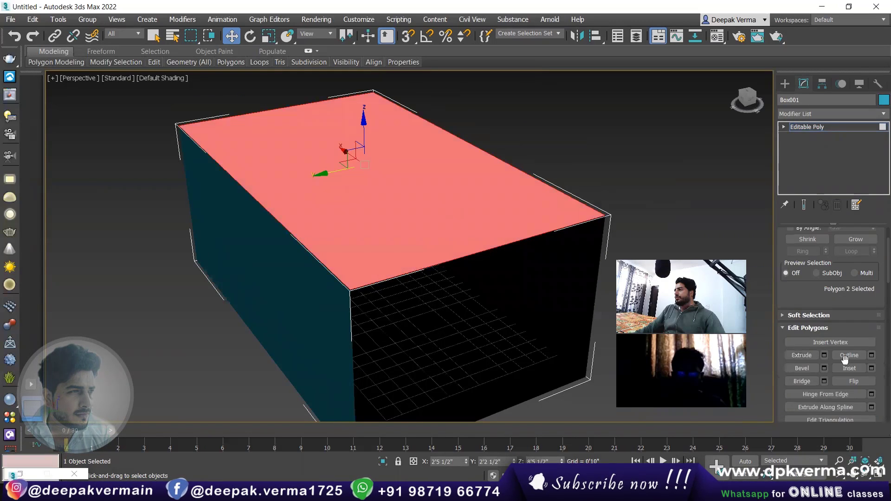
scroll(842, 388, down, 6)
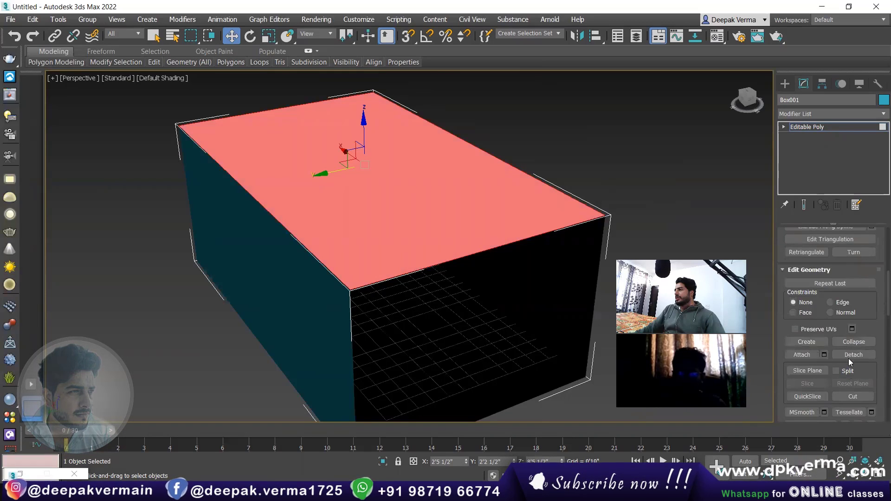
click(851, 355)
Accept the name Object001 and raise the detached plane straight up above the box
click(485, 251)
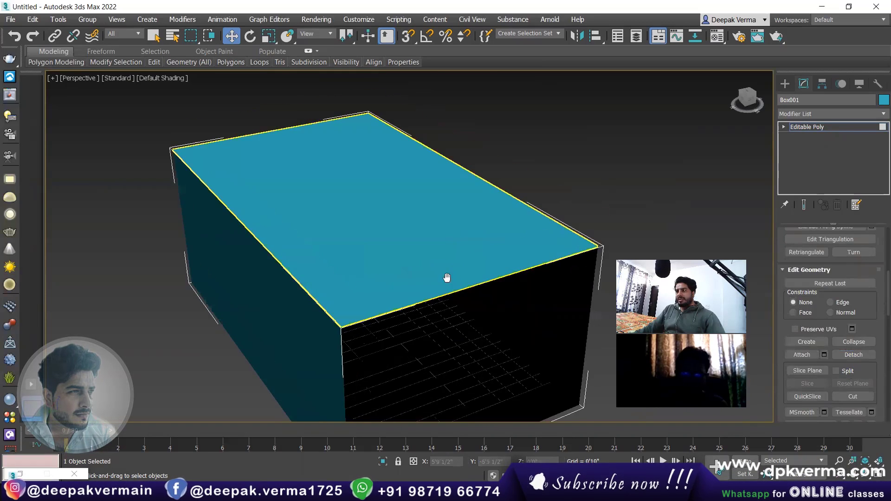
click(425, 276)
scroll(425, 276, down, 3)
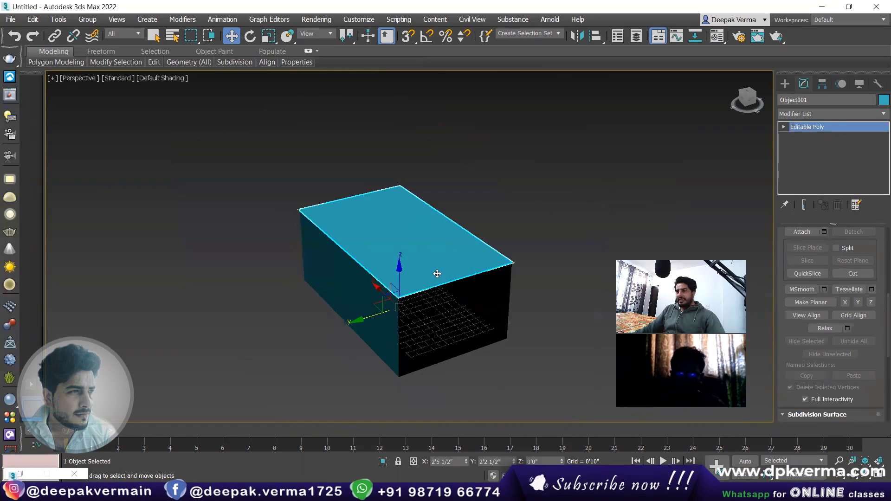
drag(399, 267, 397, 201)
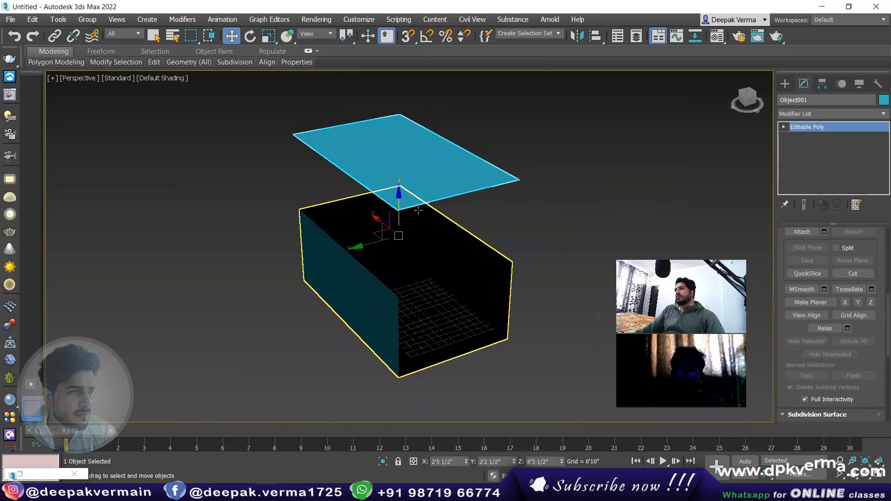
mouse_move(415, 206)
middle_down()
mouse_move(389, 211)
mouse_move(370, 174)
middle_up()
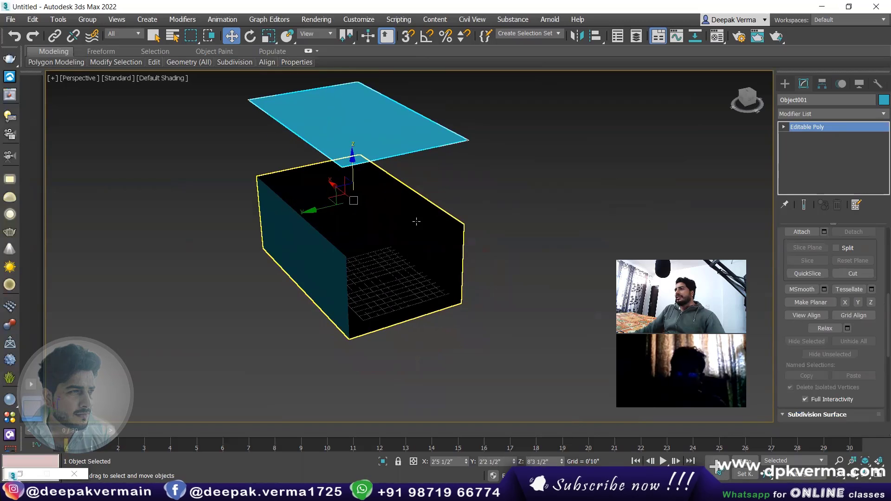
Select Box001 and open its Modifier List
click(416, 223)
click(786, 83)
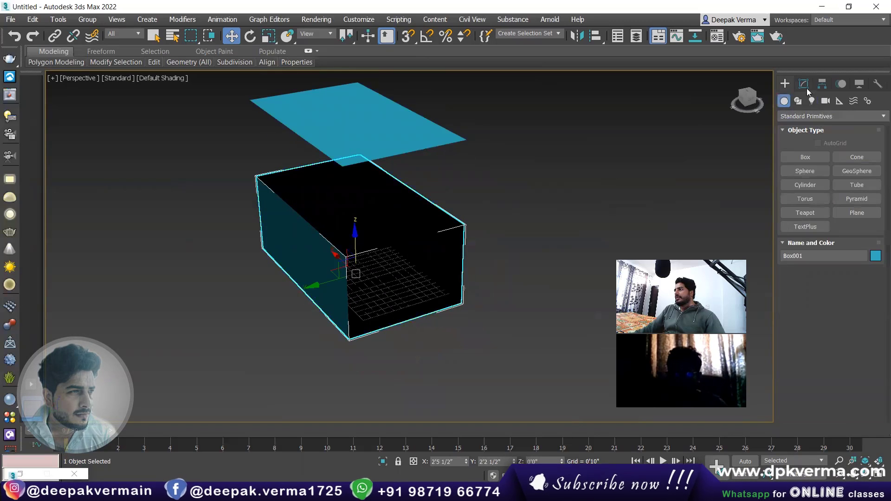
click(799, 116)
click(804, 84)
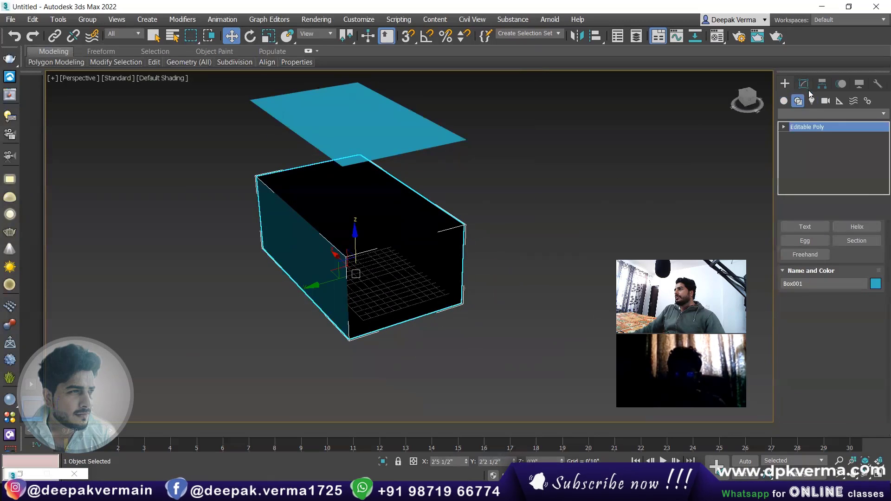
click(813, 113)
Add a Shell modifier to Box001 with Straighten Corners on
scroll(813, 113, down, 10)
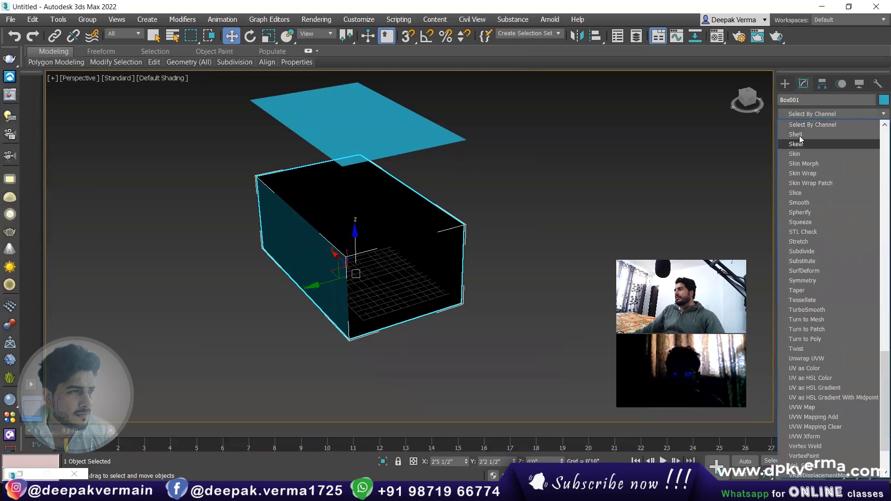
click(796, 134)
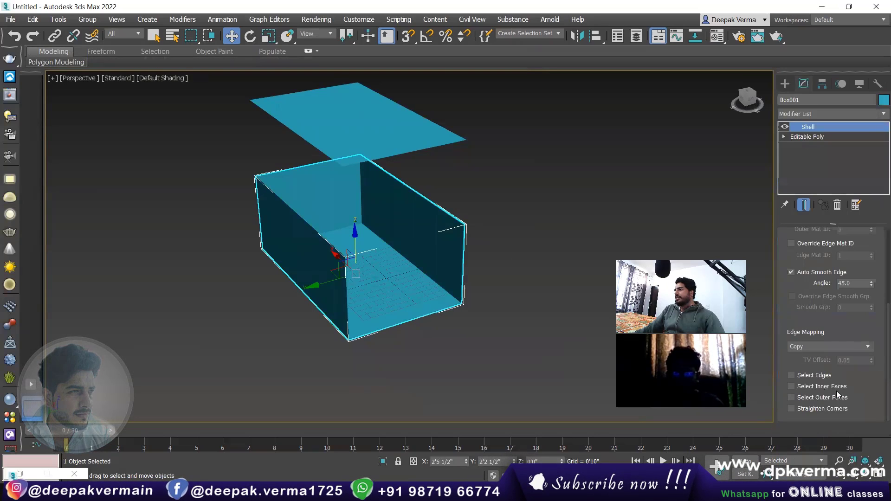
click(820, 409)
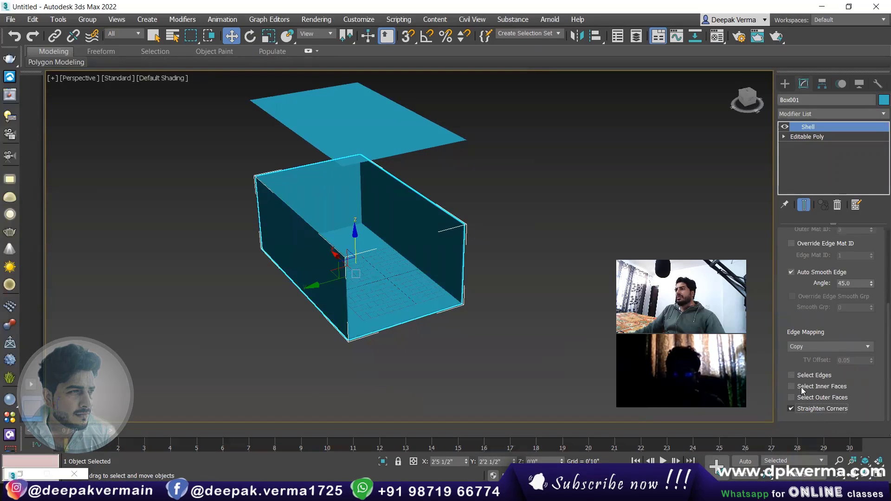
Add a Shell modifier to Object001 with Outer Amount 0'2 1/2"
click(392, 171)
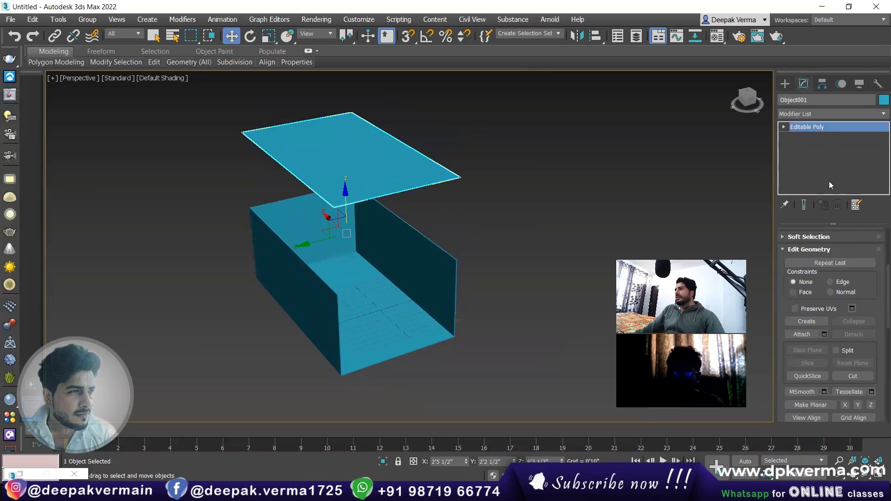
click(818, 114)
scroll(818, 113, down, 5)
scroll(818, 113, down, 2)
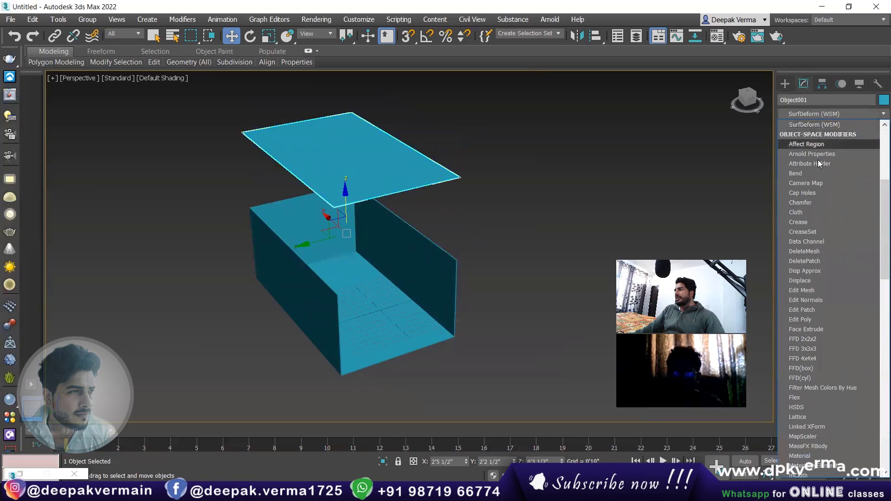
scroll(812, 210, down, 10)
click(810, 141)
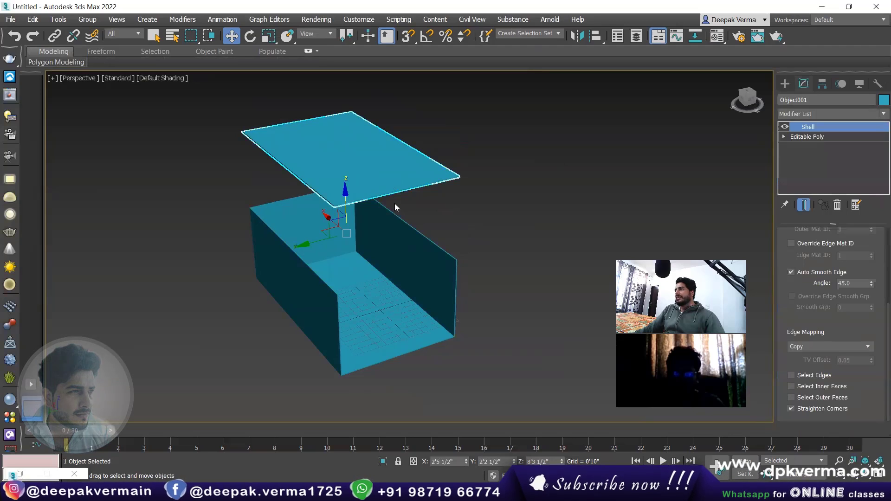
scroll(873, 268, up, 3)
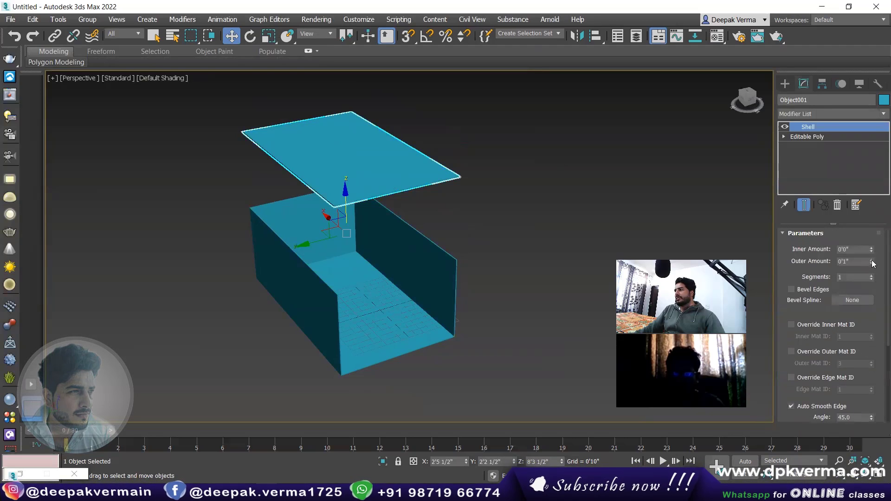
drag(872, 264, 856, 173)
mouse_move(414, 237)
alt+middle_down()
mouse_move(413, 196)
mouse_move(403, 206)
mouse_move(390, 160)
alt+middle_up()
right_click(389, 154)
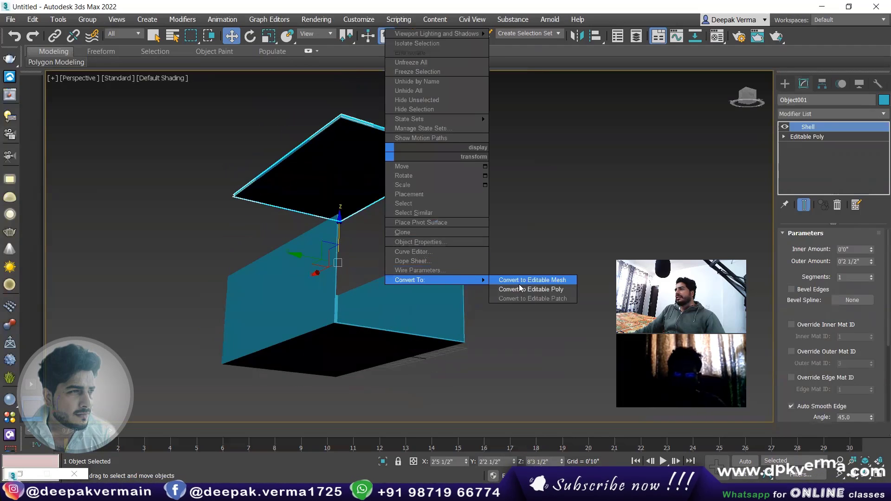
Convert Object001 to Editable Poly and center its pivot to the object
click(504, 290)
click(822, 84)
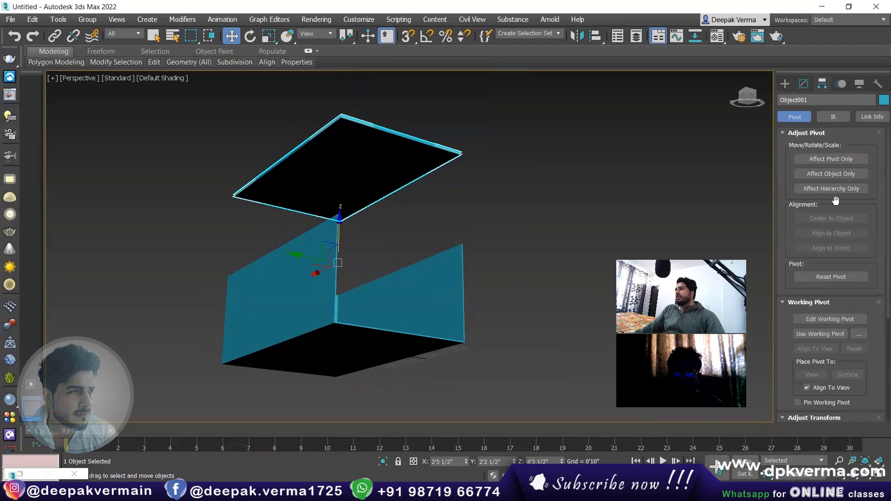
click(825, 159)
click(833, 217)
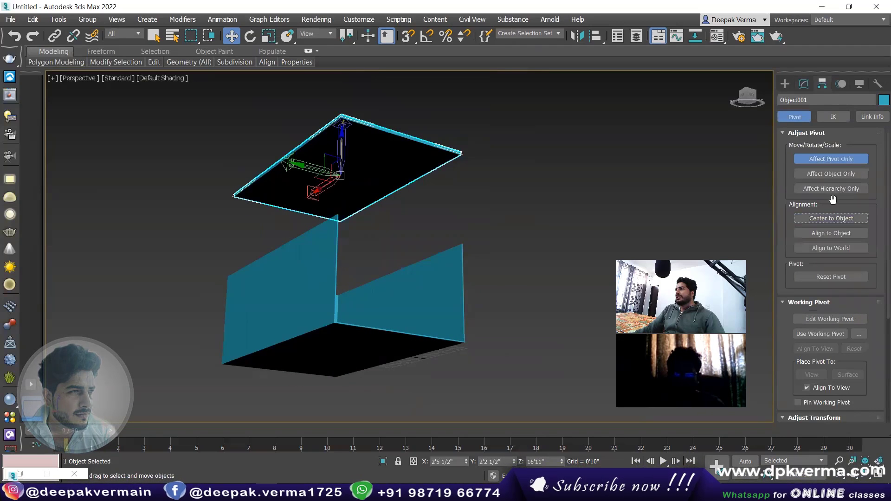
click(824, 160)
click(576, 176)
click(375, 149)
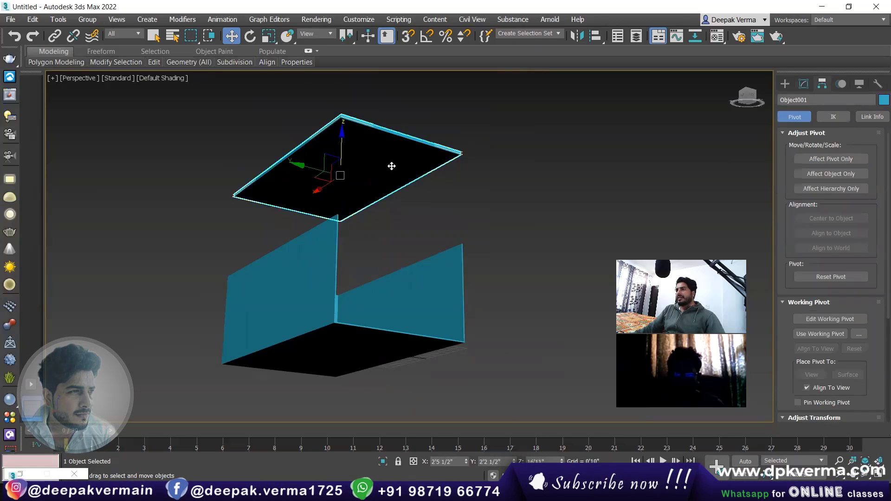
Reframe the view around the lid and switch to the Front view
scroll(390, 170, up, 2)
scroll(390, 170, up, 2)
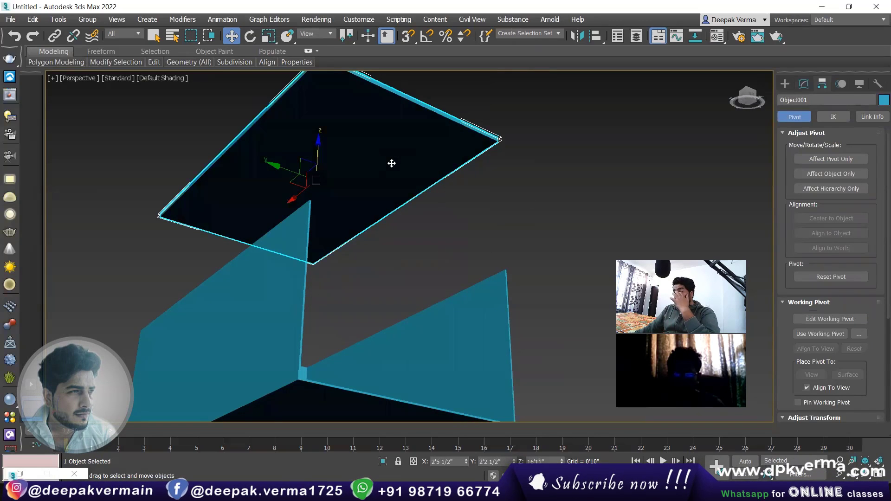
mouse_move(392, 171)
alt+middle_down()
mouse_move(386, 191)
mouse_move(369, 180)
alt+middle_up()
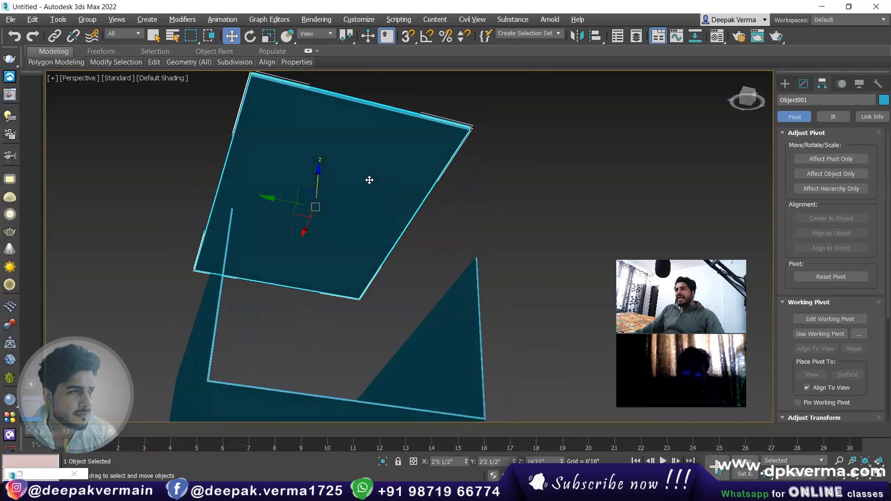
scroll(370, 180, up, 1)
scroll(342, 227, up, 1)
scroll(366, 232, up, 1)
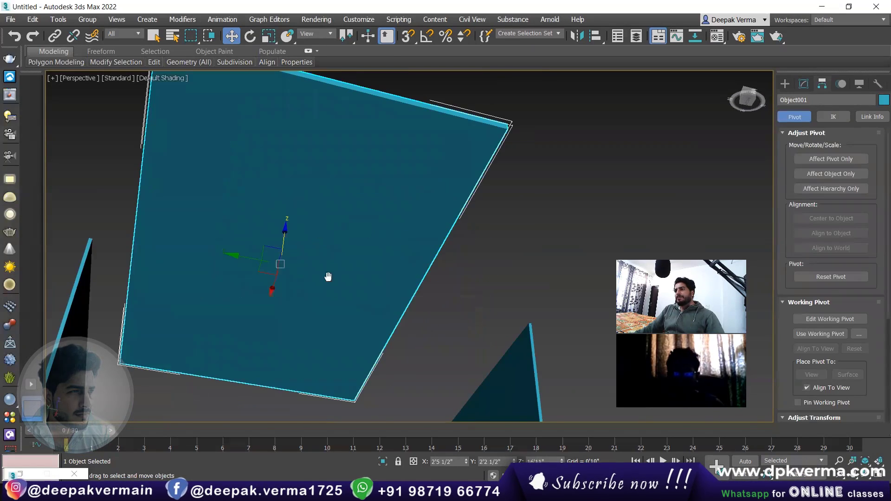
scroll(328, 277, down, 1)
scroll(342, 259, down, 2)
middle_drag(347, 253, 358, 208)
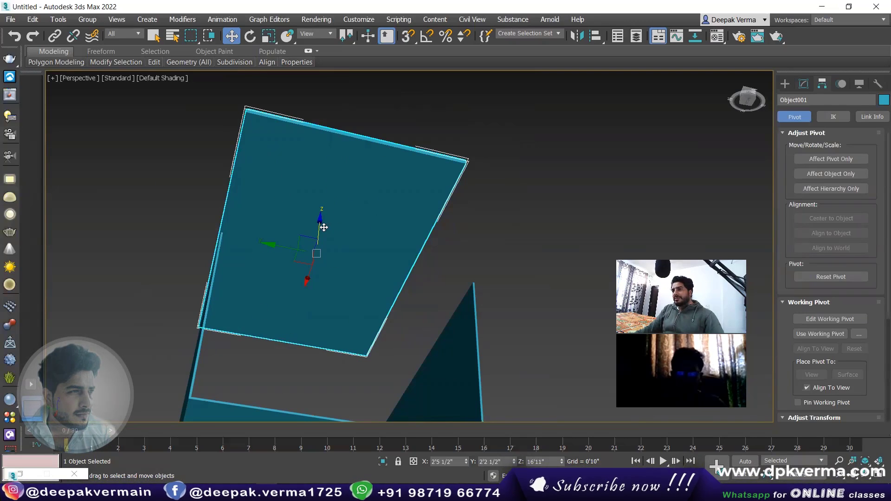
middle_drag(323, 227, 329, 248)
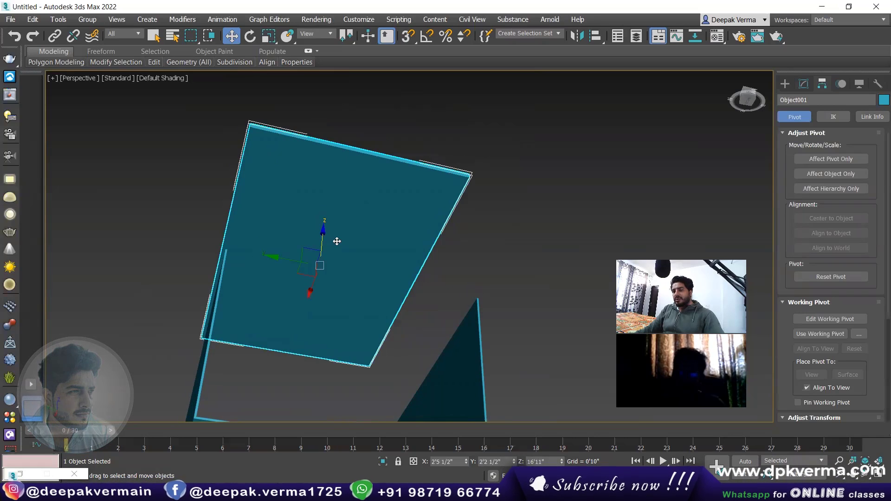
key(f)
scroll(383, 273, down, 2)
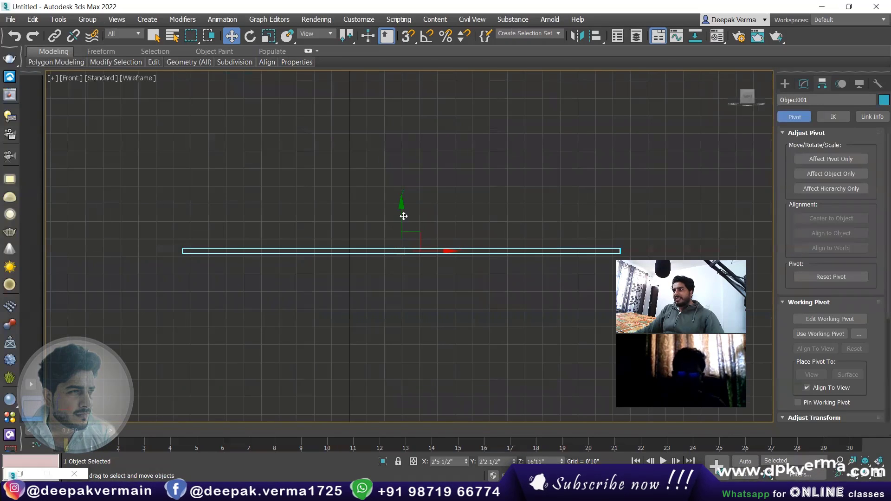
Clone the shelled plate downward as a copy, Object002
shift+drag(403, 217, 400, 228)
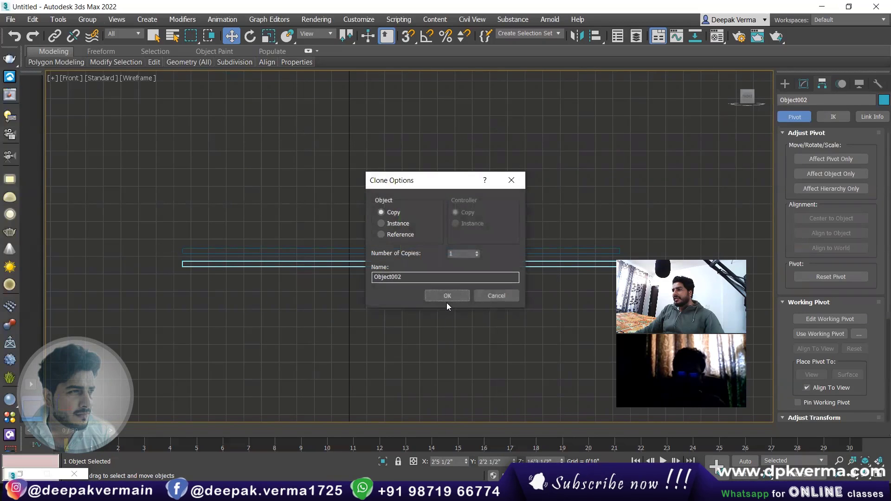
click(448, 294)
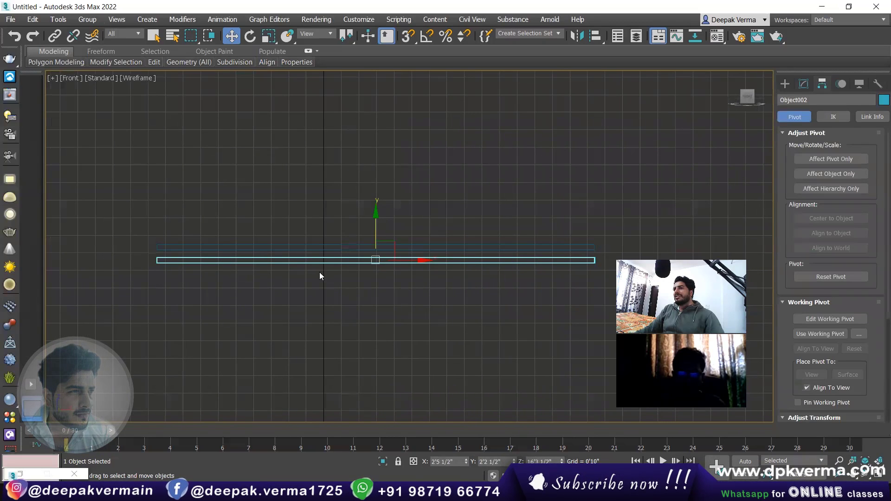
alt+middle_drag(397, 263, 334, 229)
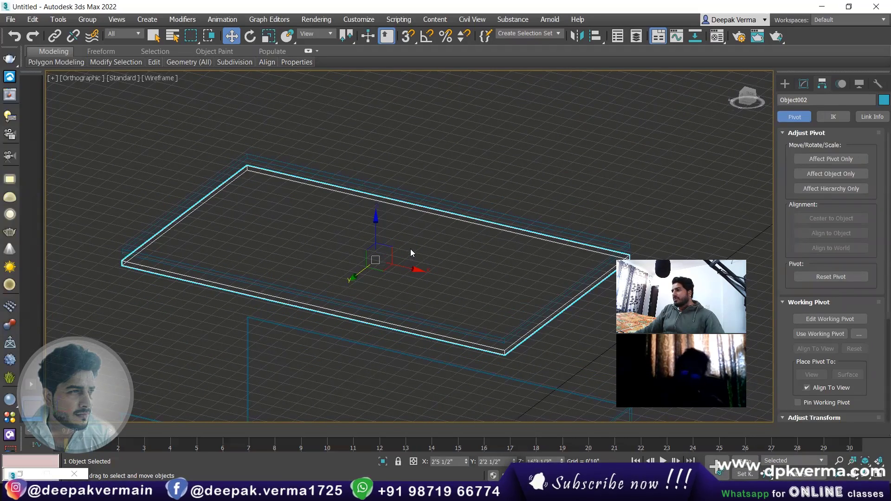
middle_drag(424, 249, 408, 253)
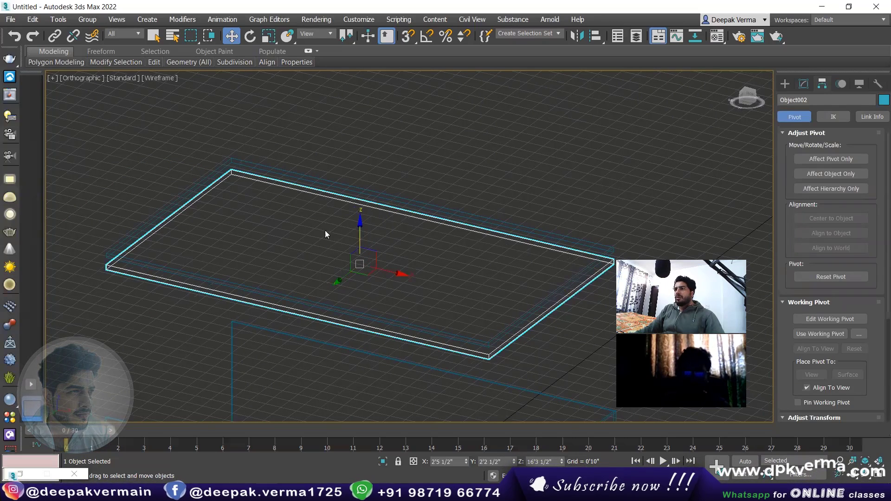
Copy the thin slab just below itself as Object003 in the Front view
key(t)
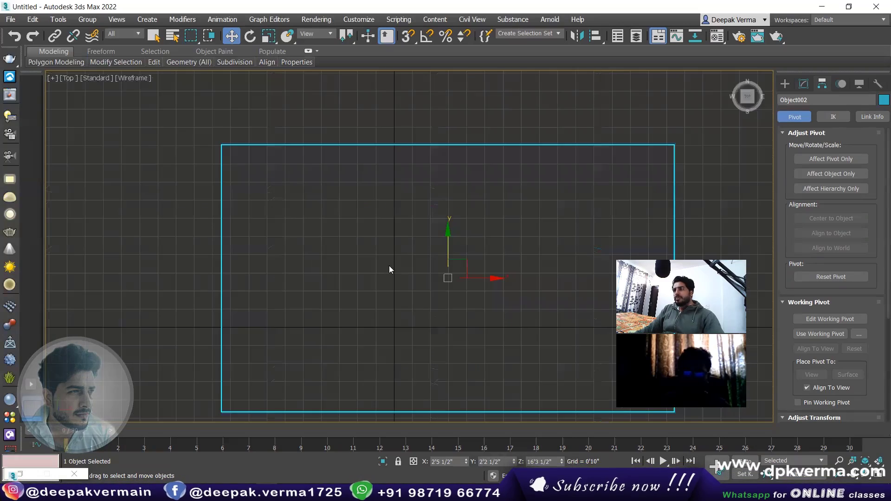
scroll(404, 260, down, 5)
middle_drag(416, 255, 349, 227)
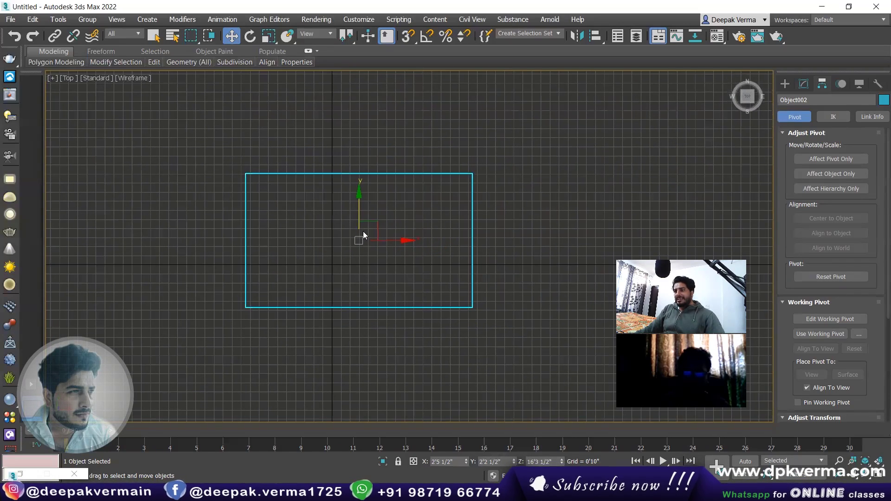
key(f)
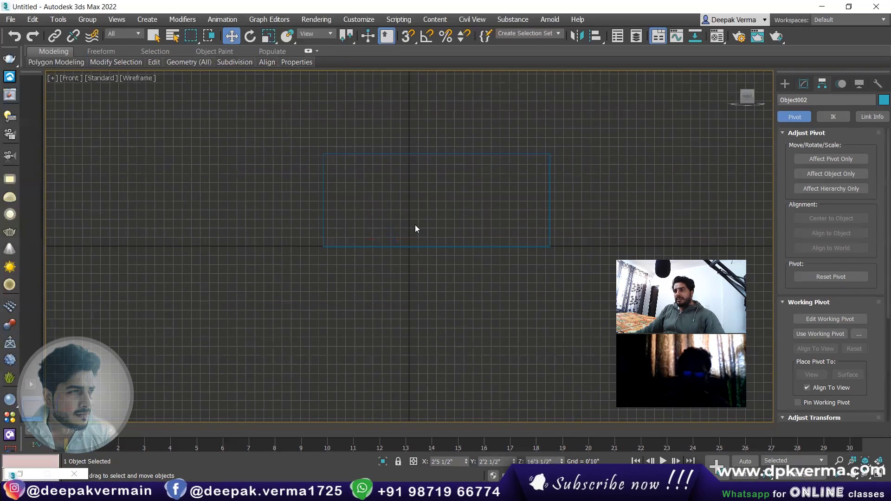
middle_drag(415, 225, 286, 255)
click(339, 233)
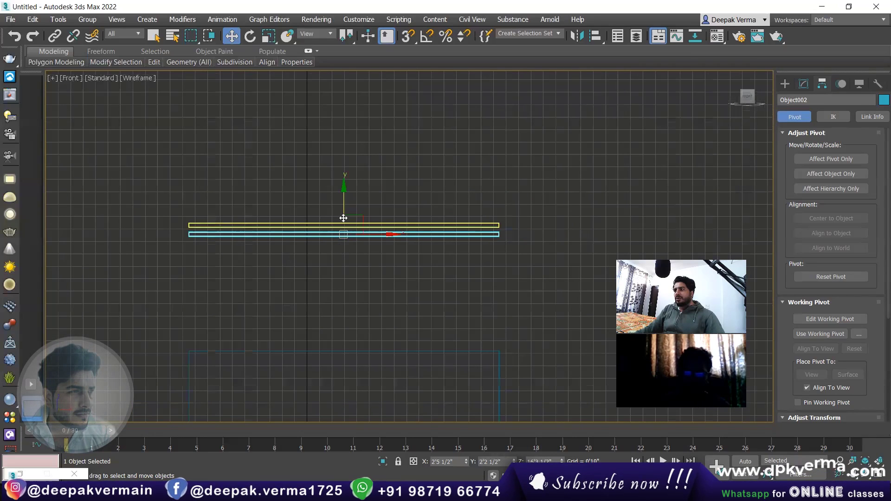
scroll(339, 232, up, 3)
shift+drag(346, 209, 375, 254)
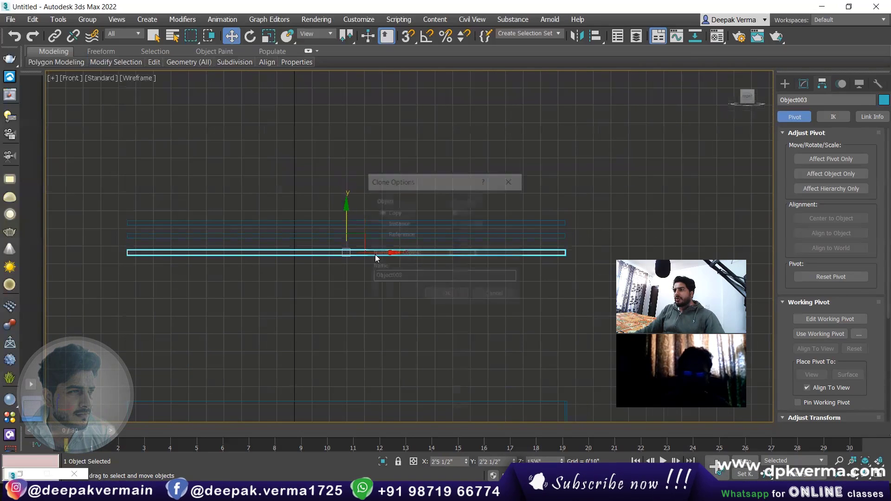
click(448, 294)
Uniformly scale Object003 smaller in Top view and convert it to Editable Poly
key(t)
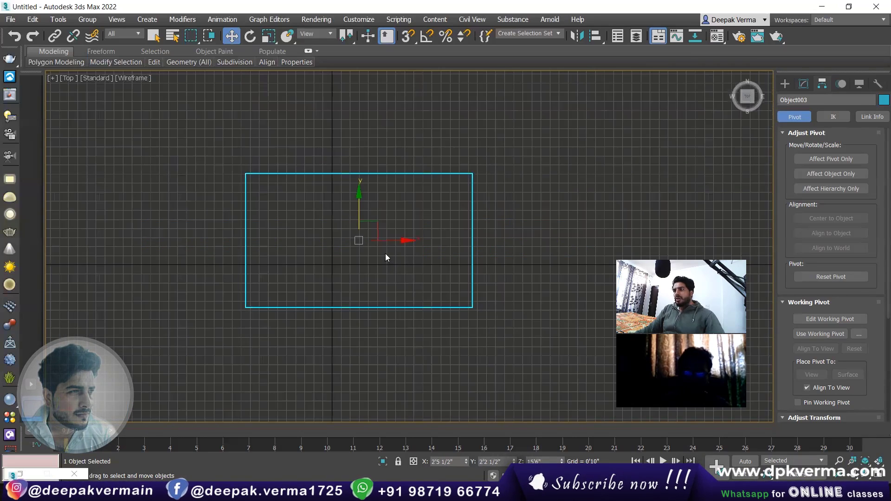
key(r)
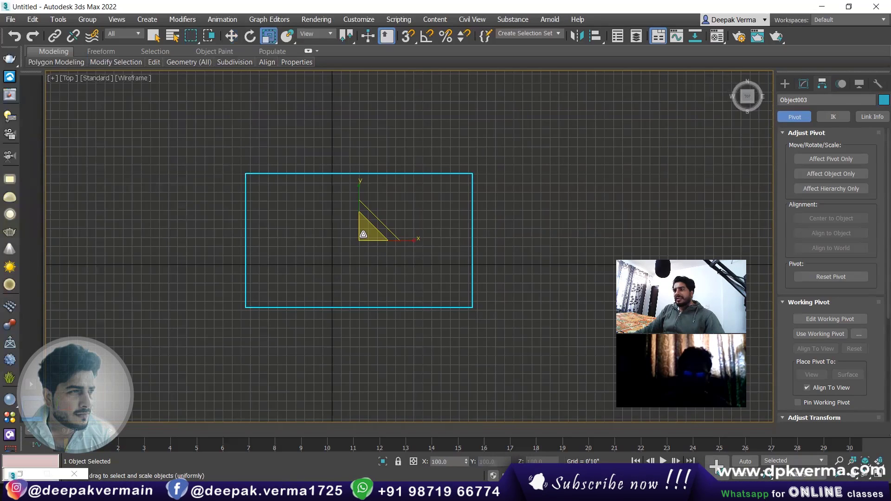
mouse_move(366, 235)
mouse_down()
mouse_move(360, 268)
mouse_move(372, 260)
mouse_up()
scroll(380, 255, up, 2)
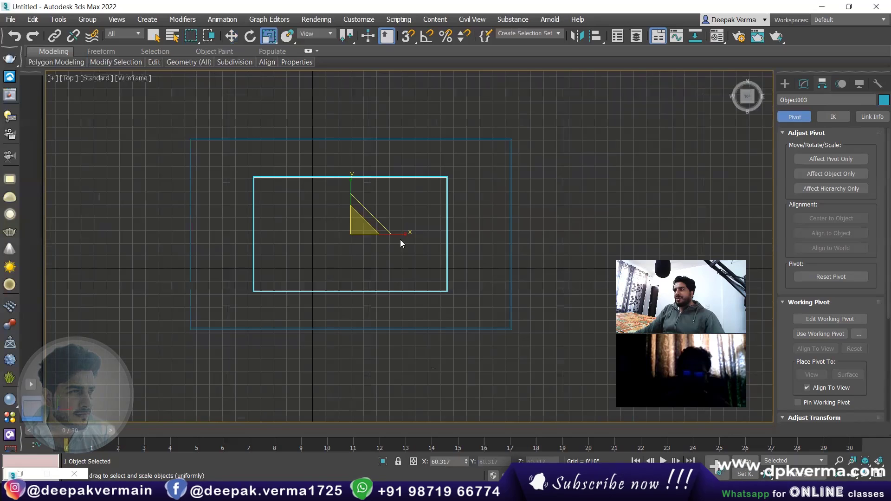
right_click(355, 218)
mouse_move(390, 346)
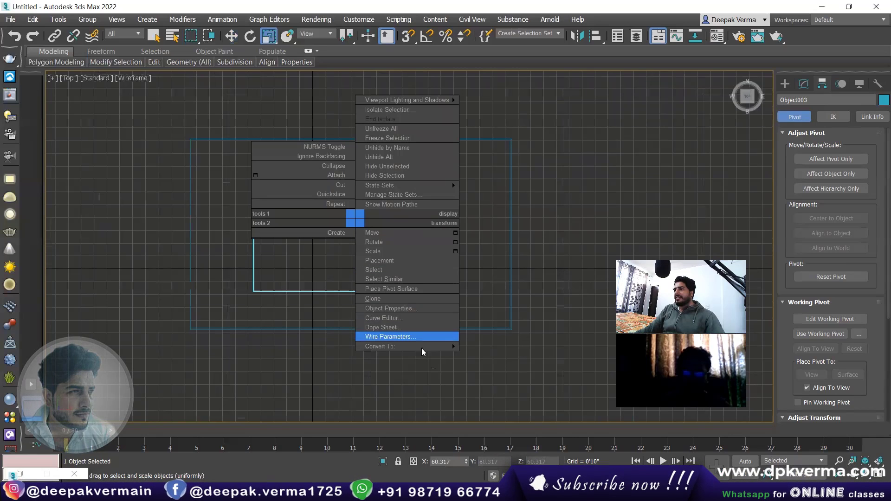
click(501, 355)
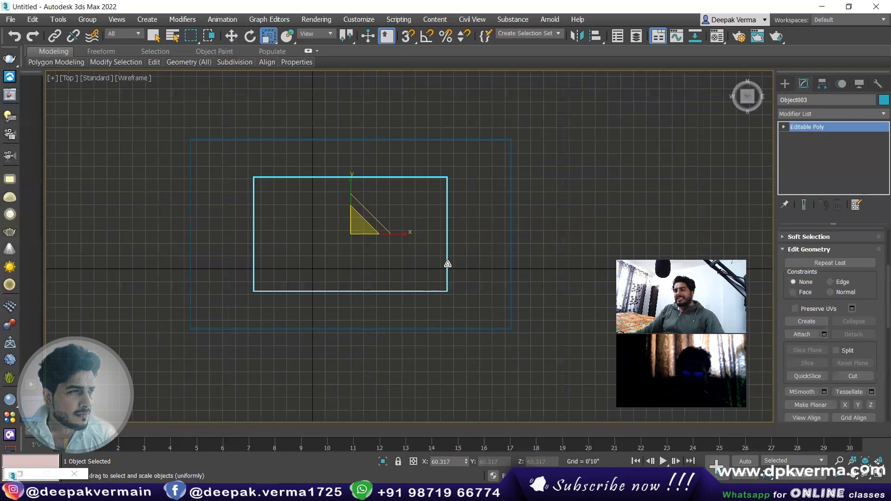
Move Object003's right and left side vertices outward in Top view
key(1)
drag(428, 160, 488, 266)
key(w)
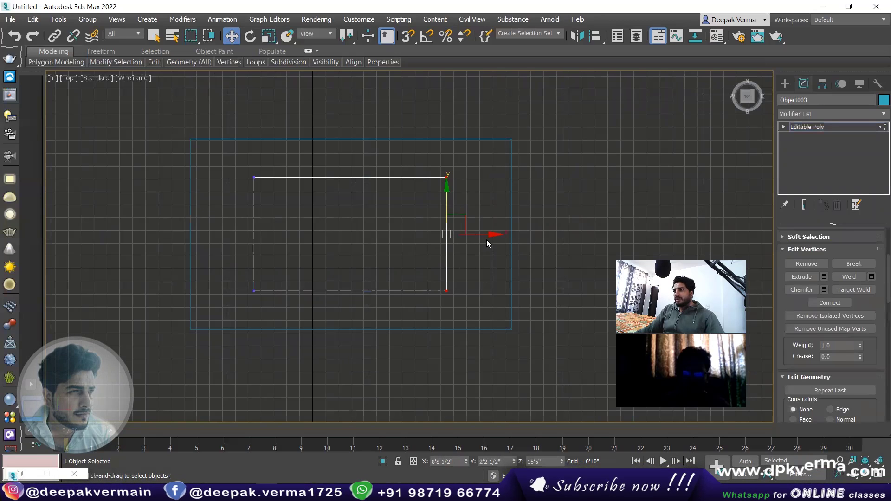
drag(475, 231, 493, 232)
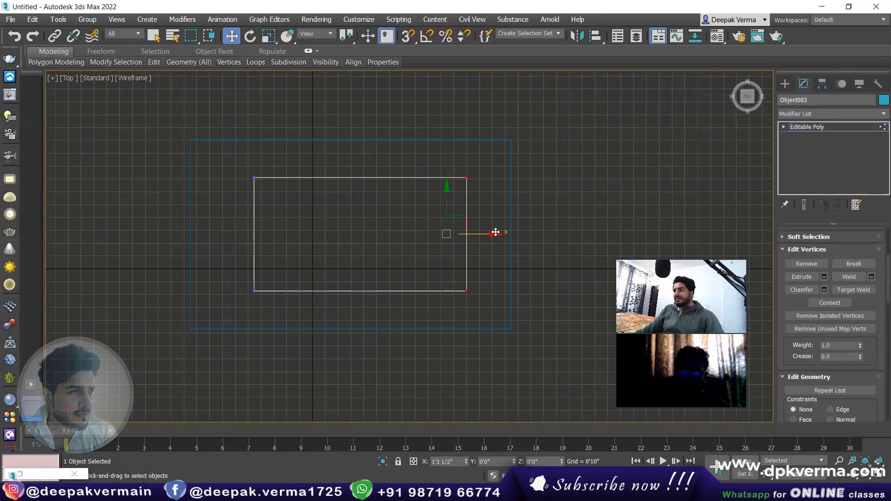
drag(242, 306, 274, 162)
drag(295, 235, 276, 237)
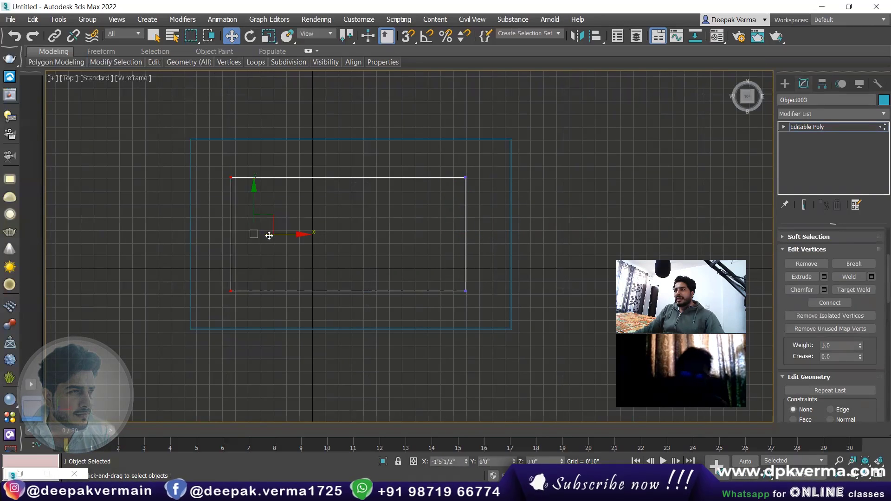
Raise Object003's edge vertices in Front view to form a tall box
key(f)
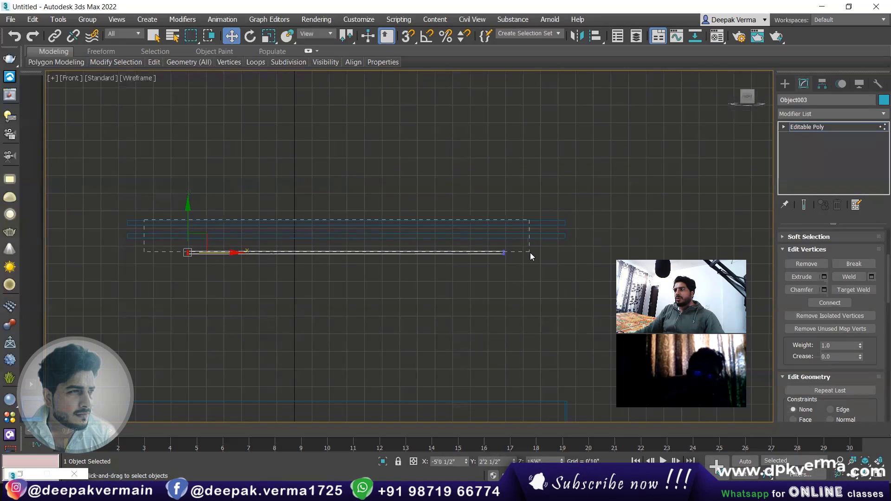
drag(531, 256, 530, 252)
click(205, 252)
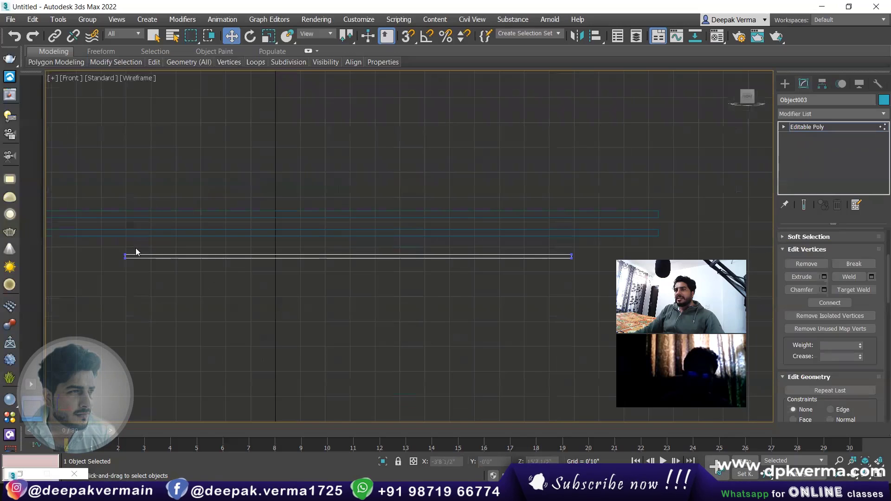
mouse_move(423, 246)
mouse_down()
mouse_move(621, 263)
mouse_move(615, 259)
mouse_up()
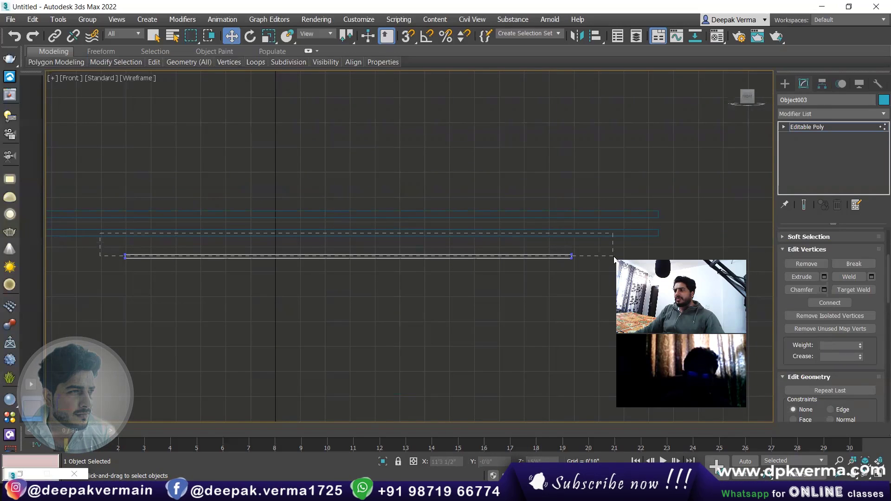
scroll(572, 259, up, 3)
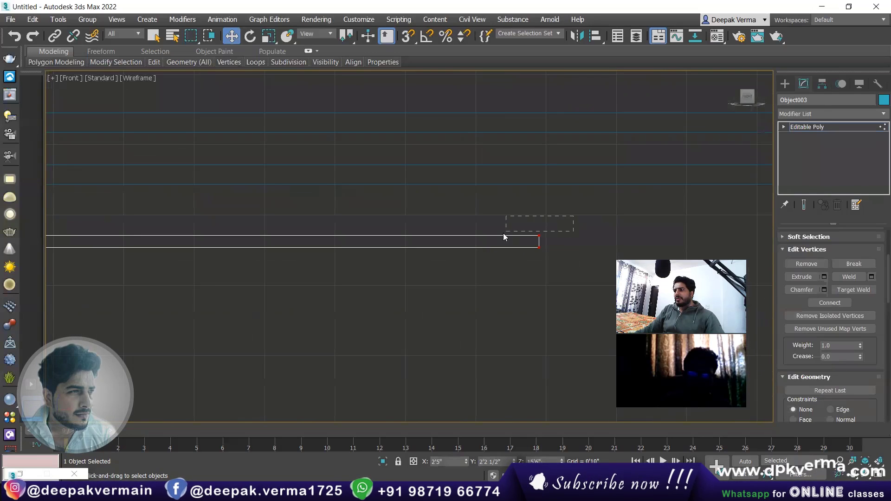
drag(503, 237, 489, 240)
scroll(502, 242, down, 1)
scroll(399, 242, up, 2)
scroll(407, 261, down, 3)
shift+drag(401, 233, 401, 196)
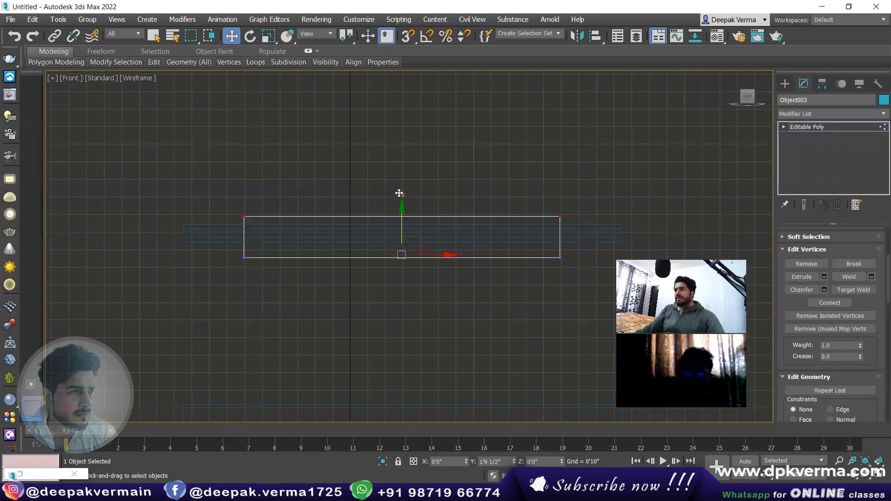
Select the thin slab Object002 and go to Create > Compound Objects
click(242, 239)
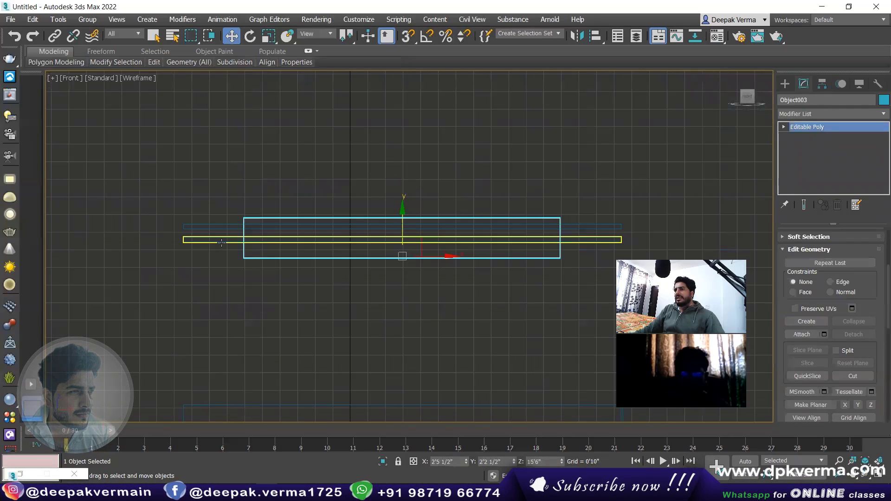
click(785, 84)
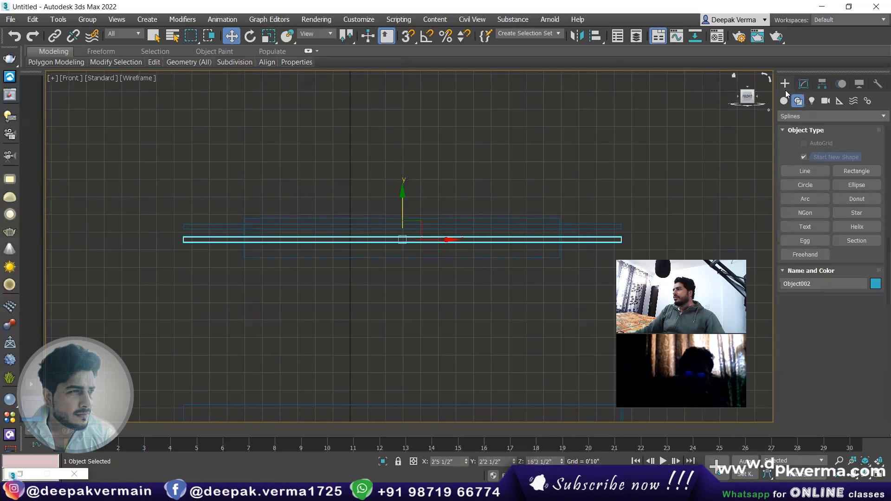
click(793, 116)
click(798, 140)
Boolean-subtract Object003 from Object002 to cut the opening
click(791, 116)
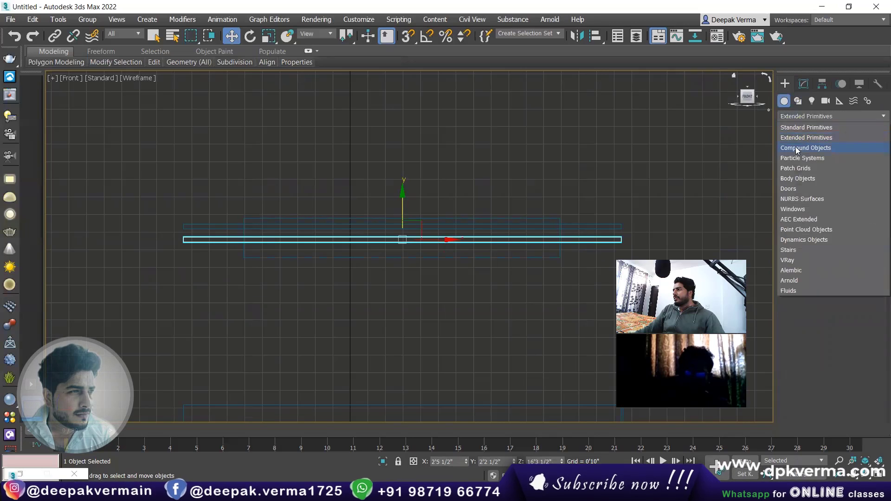
click(806, 148)
click(851, 228)
click(823, 284)
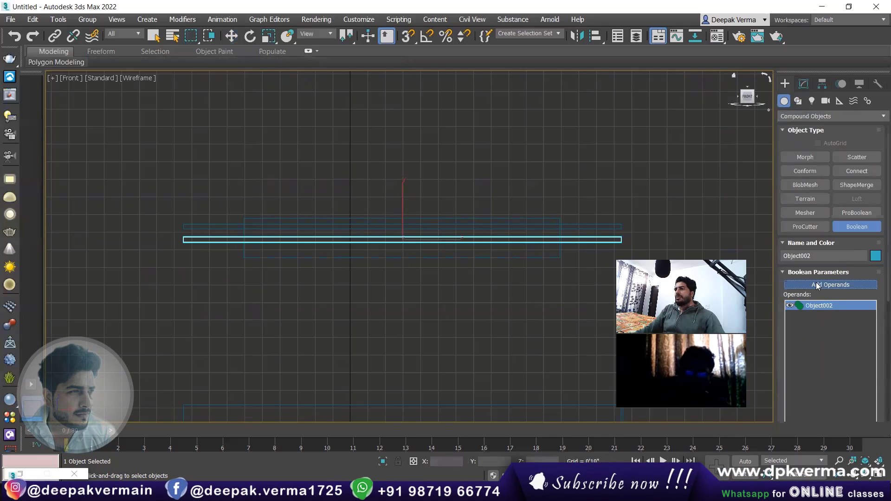
click(415, 258)
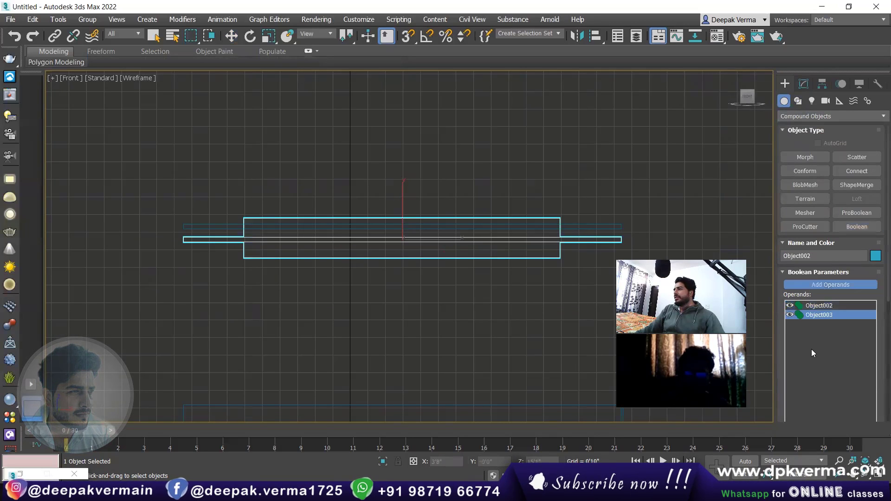
scroll(780, 323, down, 3)
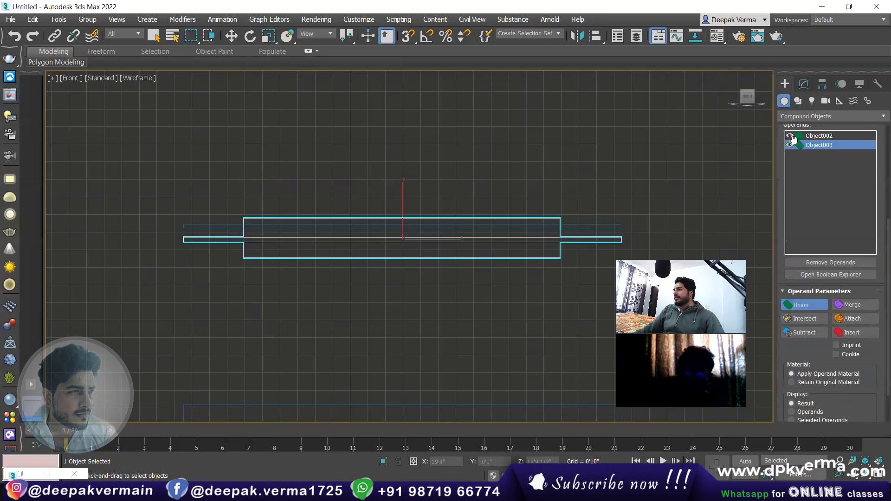
scroll(808, 293, down, 2)
click(812, 295)
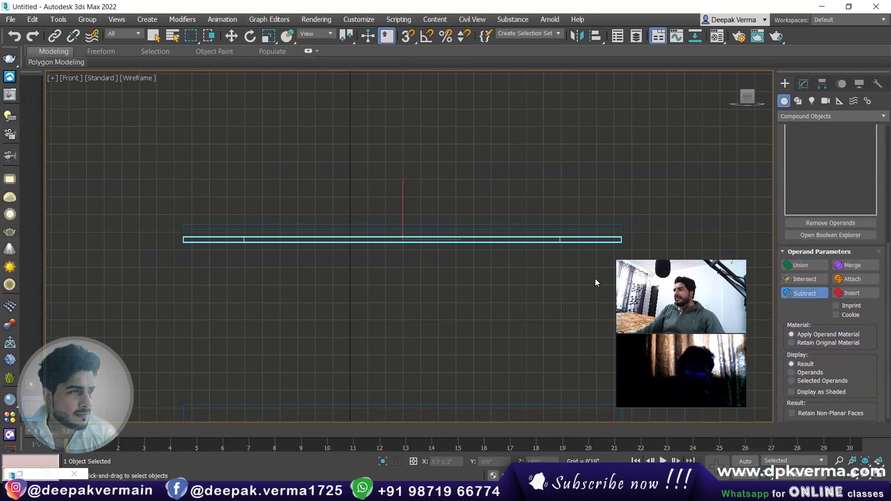
Nudge the cut slab slightly upward
key(w)
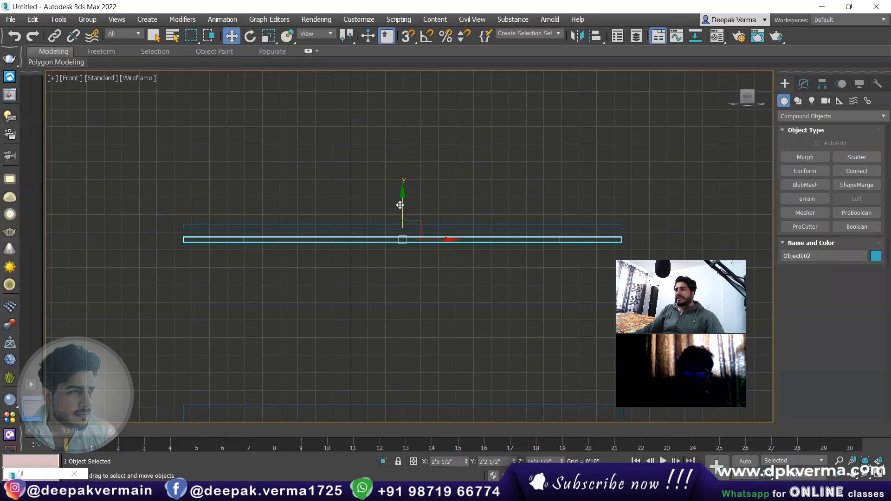
scroll(401, 205, up, 2)
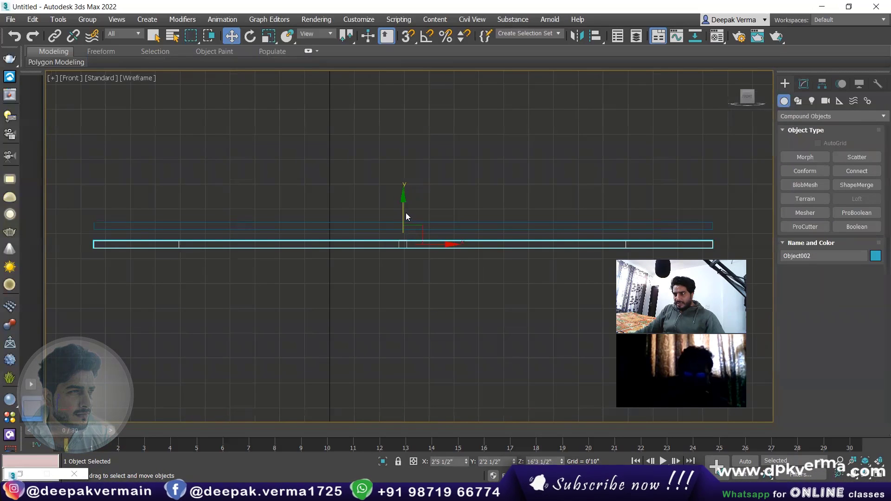
drag(402, 212, 402, 209)
scroll(409, 225, down, 1)
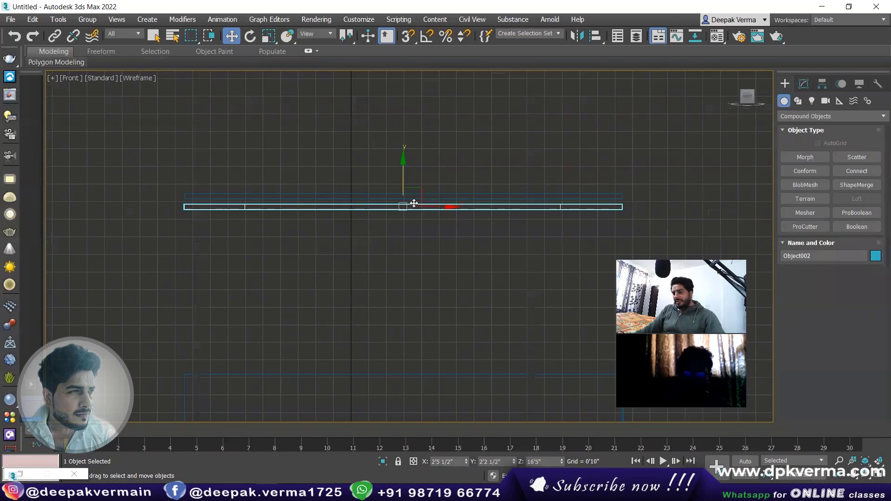
Orbit and zoom the perspective view in on the ceiling slab
key(p)
alt+middle_drag(404, 219, 386, 244)
scroll(418, 250, up, 2)
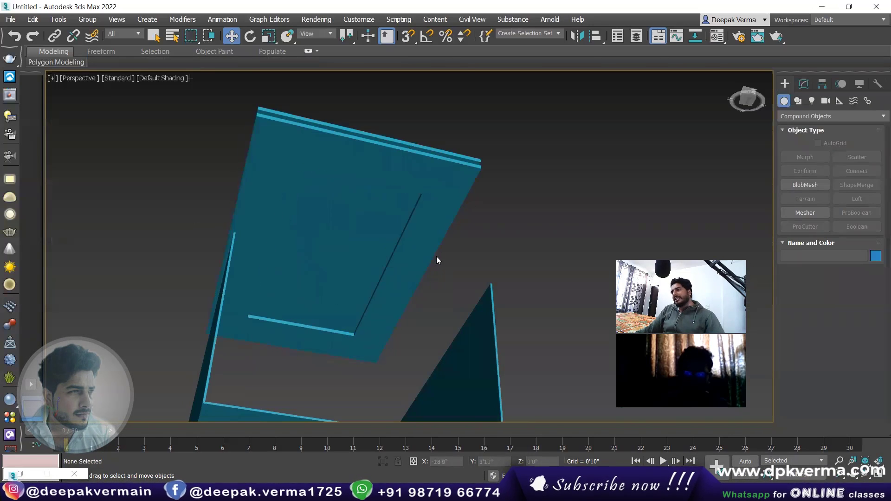
scroll(437, 256, up, 3)
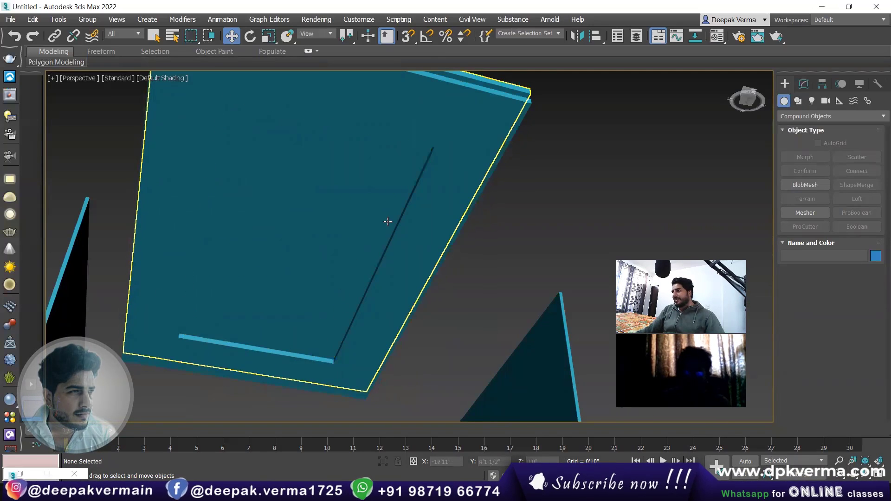
scroll(388, 221, up, 2)
scroll(464, 161, up, 2)
scroll(458, 167, up, 2)
scroll(557, 185, up, 2)
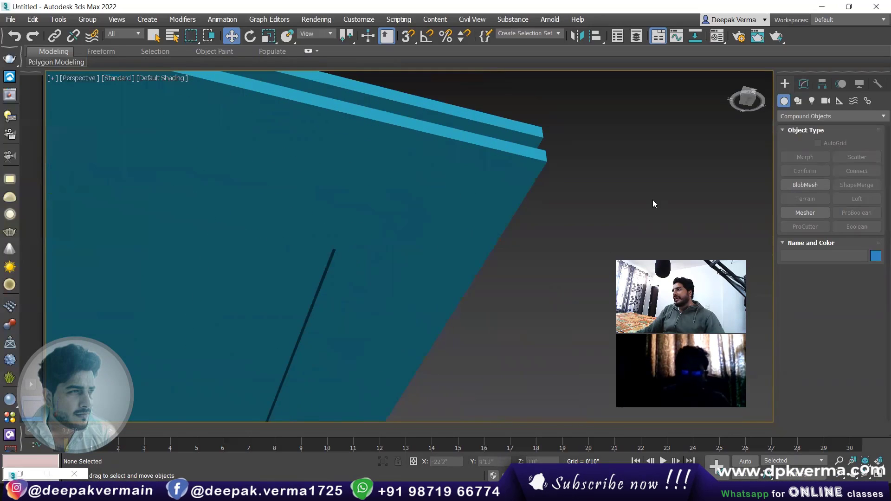
With AutoGrid on, create a 0'2" radius, 0'1" high cylinder on the slab, shown with edged faces
click(802, 115)
click(797, 130)
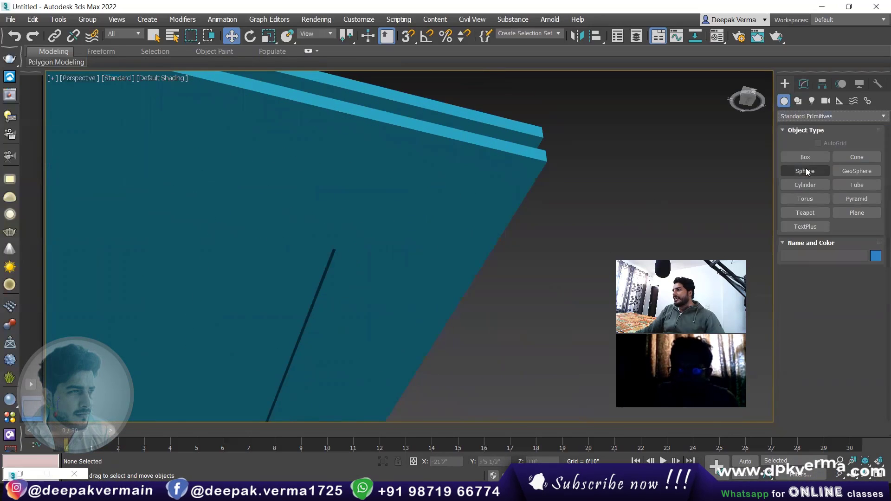
click(804, 172)
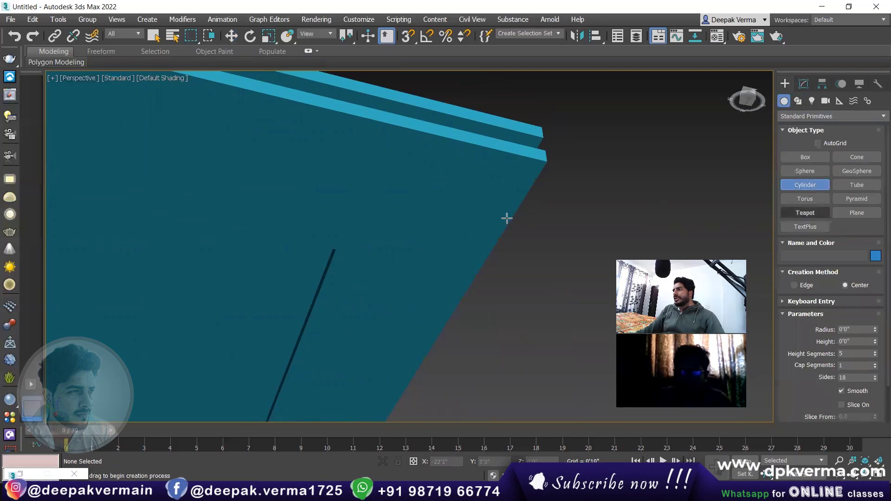
click(820, 143)
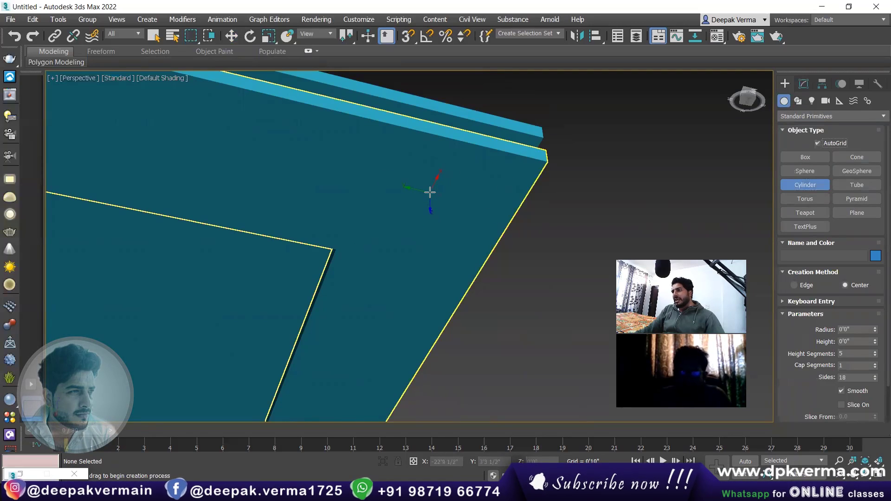
drag(430, 192, 436, 204)
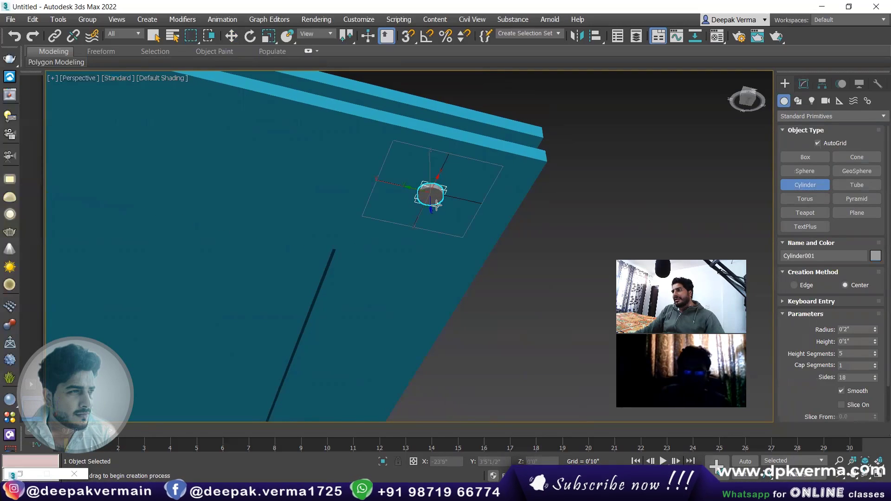
key(z)
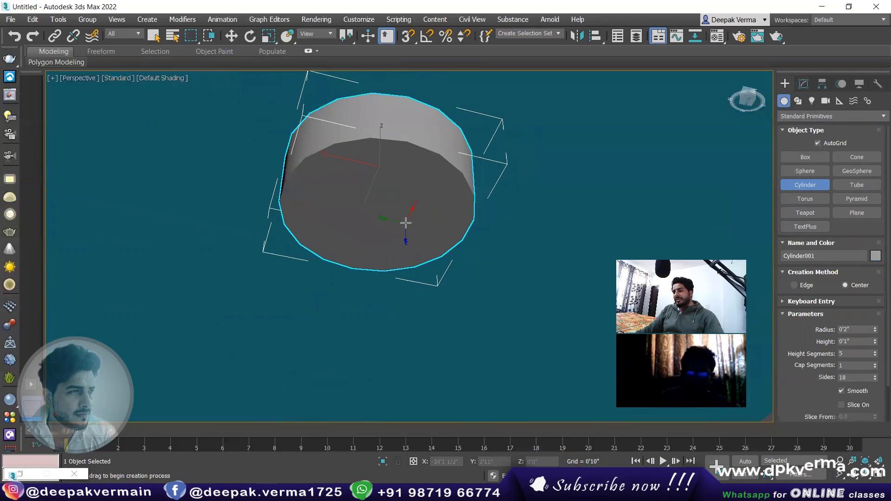
key(F3)
key(F4)
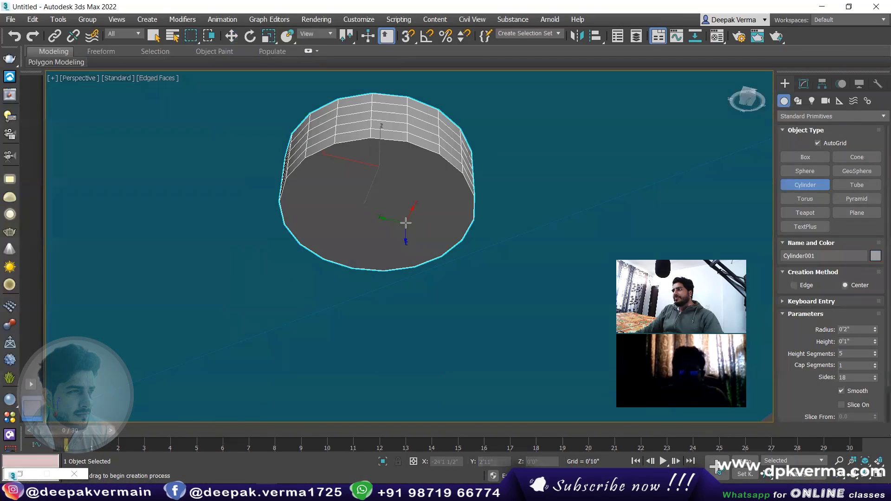
Set the cylinder to 112 sides and convert it to an Editable Poly
key(w)
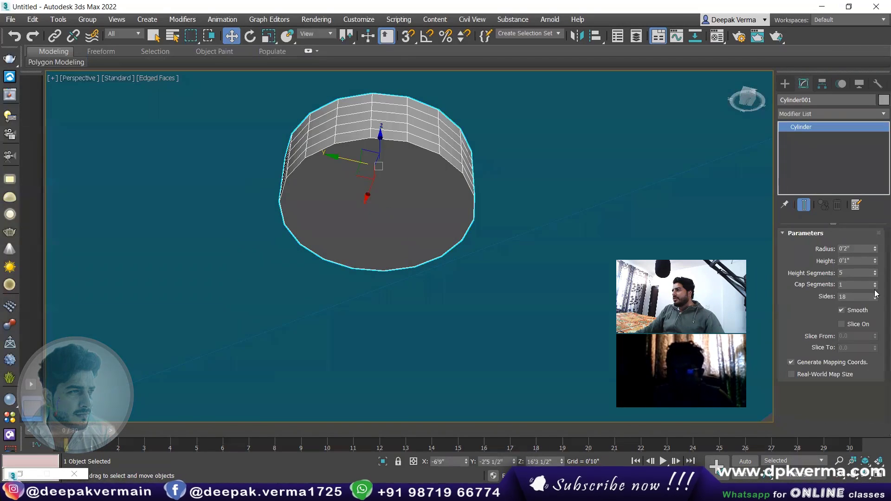
drag(876, 299, 863, 255)
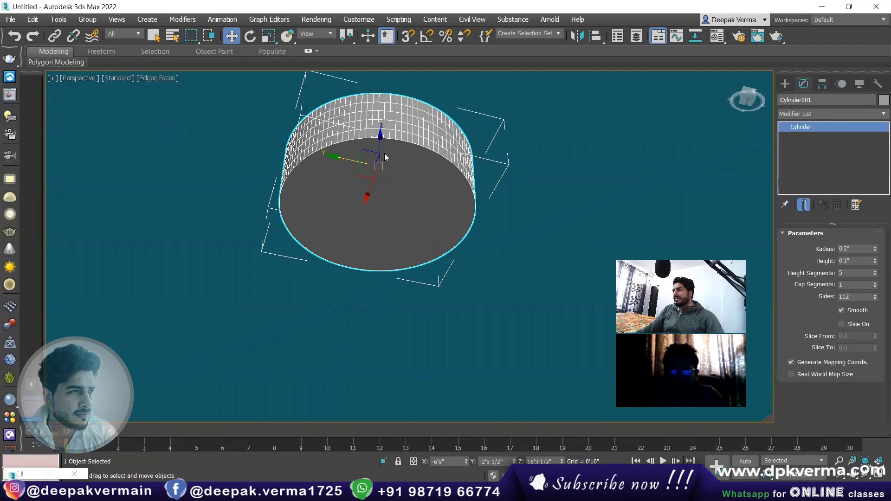
right_click(385, 154)
click(534, 286)
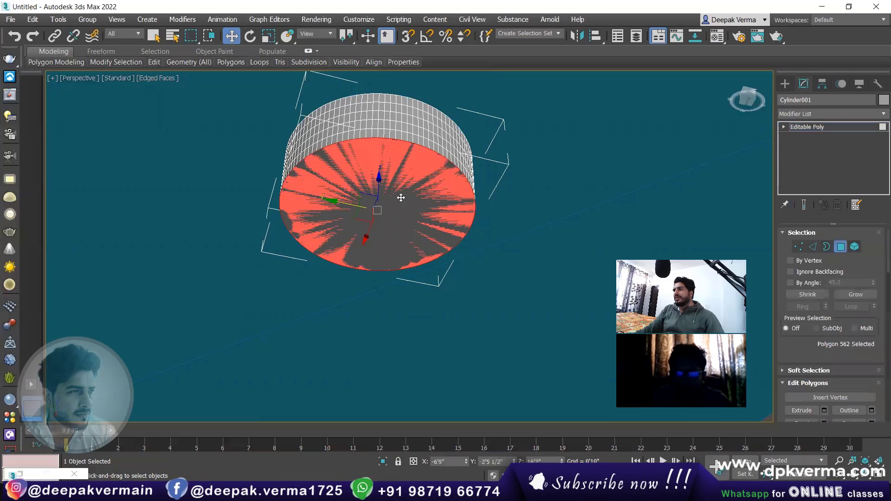
Inset the cylinder's end face to leave a thin rim, then extrude it inward
right_click(428, 189)
click(408, 253)
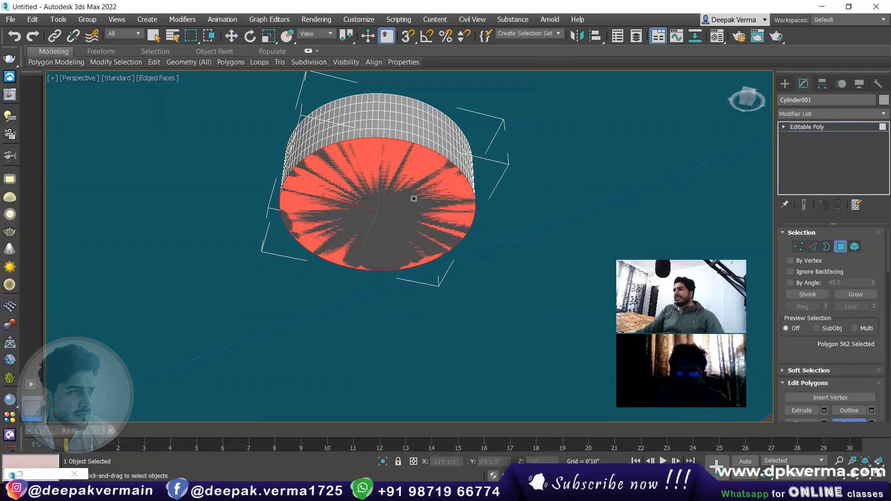
drag(414, 199, 412, 193)
key(w)
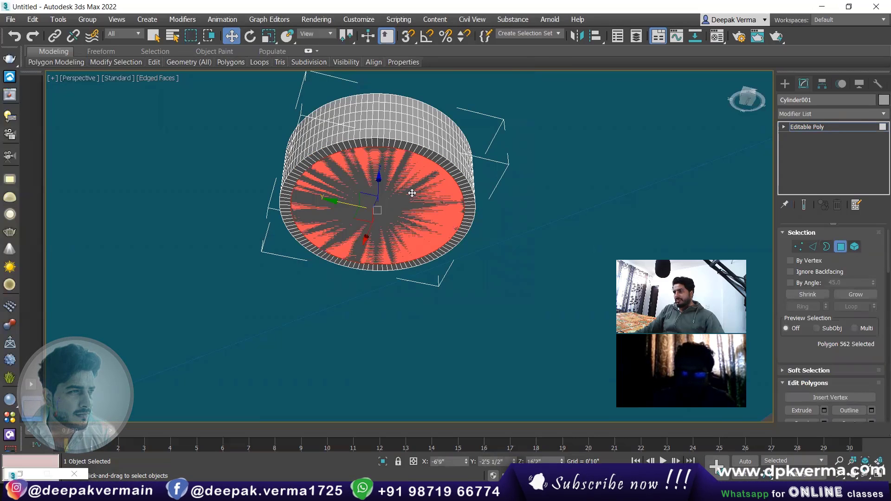
right_click(412, 193)
click(392, 223)
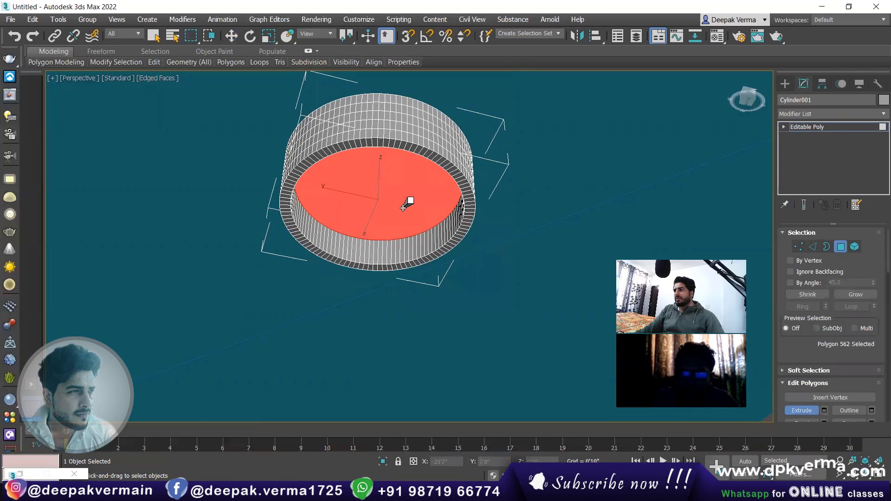
drag(408, 205, 408, 201)
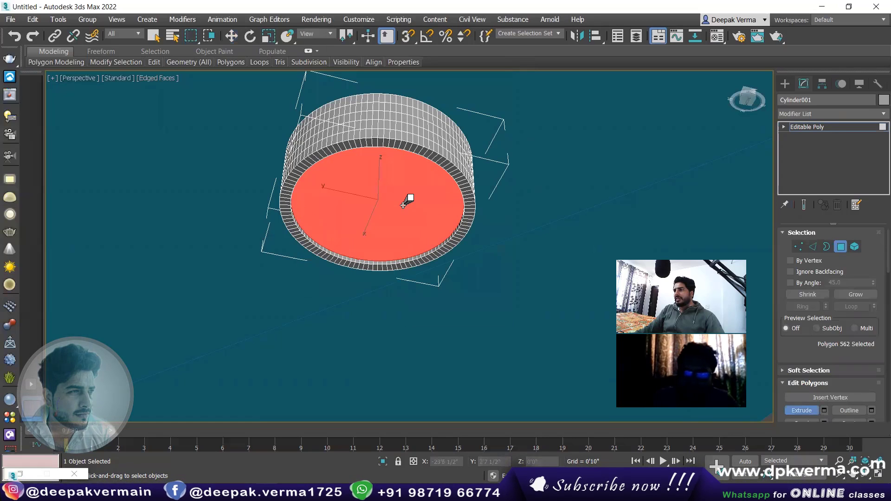
click(842, 248)
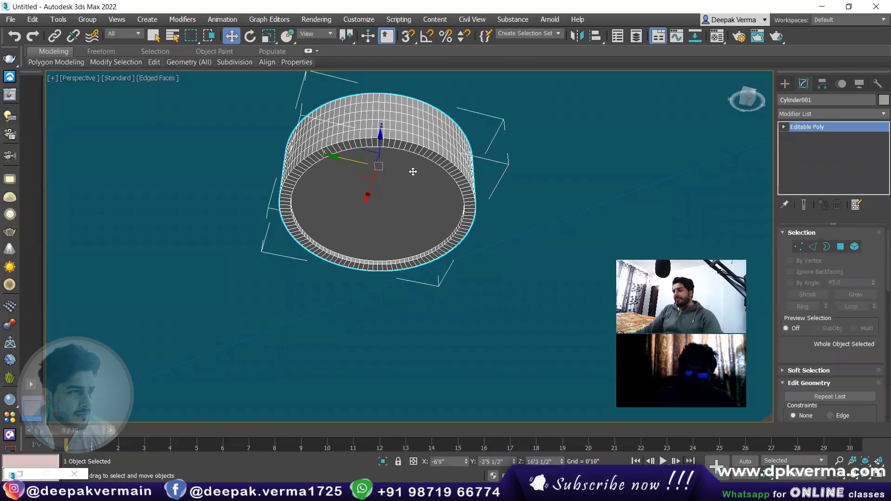
key(m)
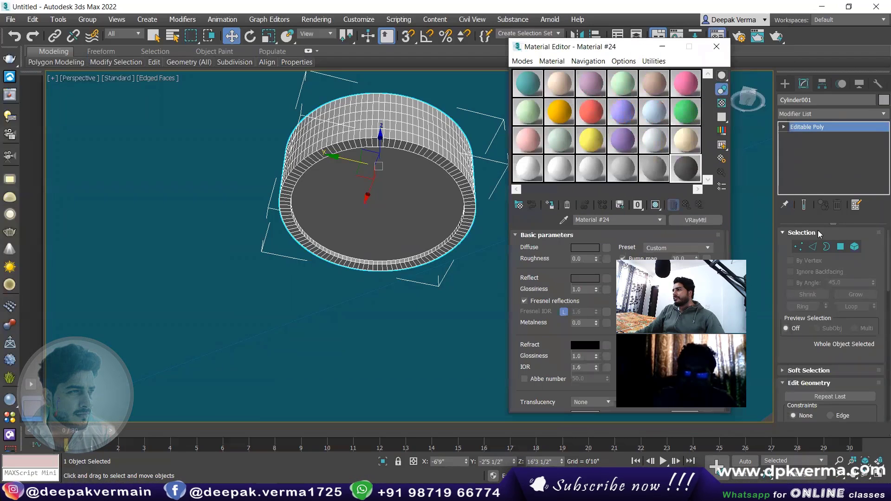
Assign a material named 'light' to the cylinder's recessed end face
click(842, 248)
click(399, 200)
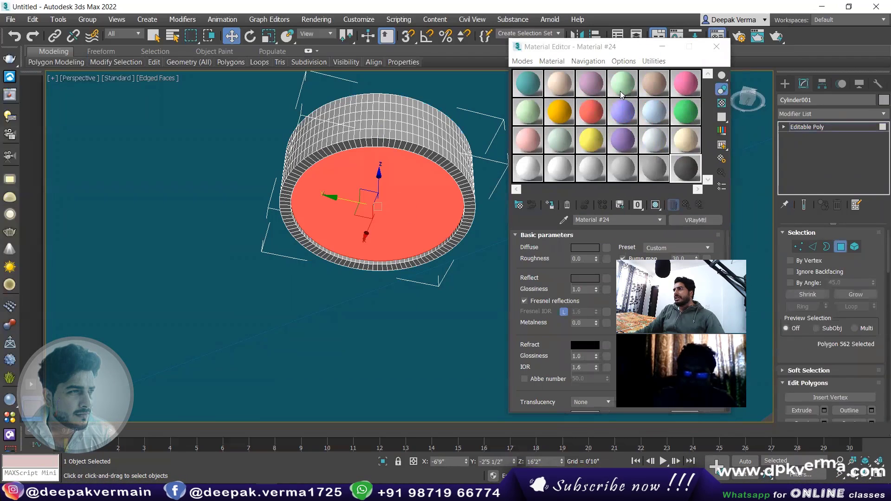
click(526, 109)
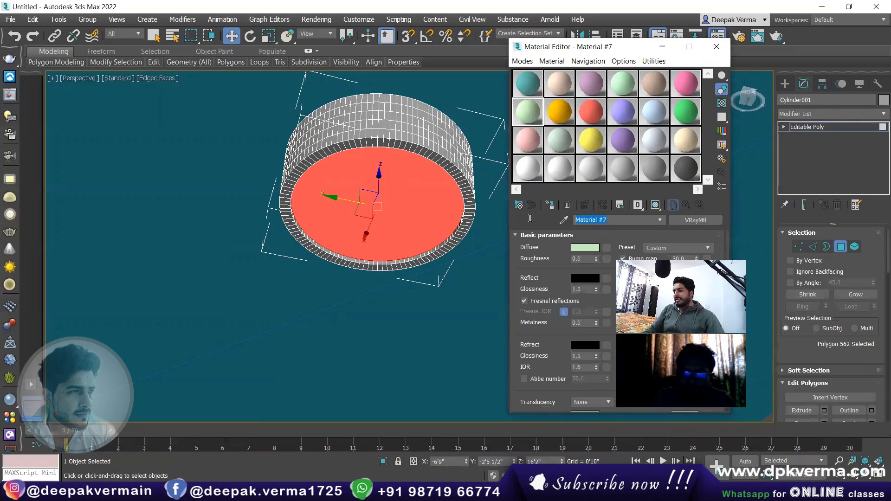
text(light)
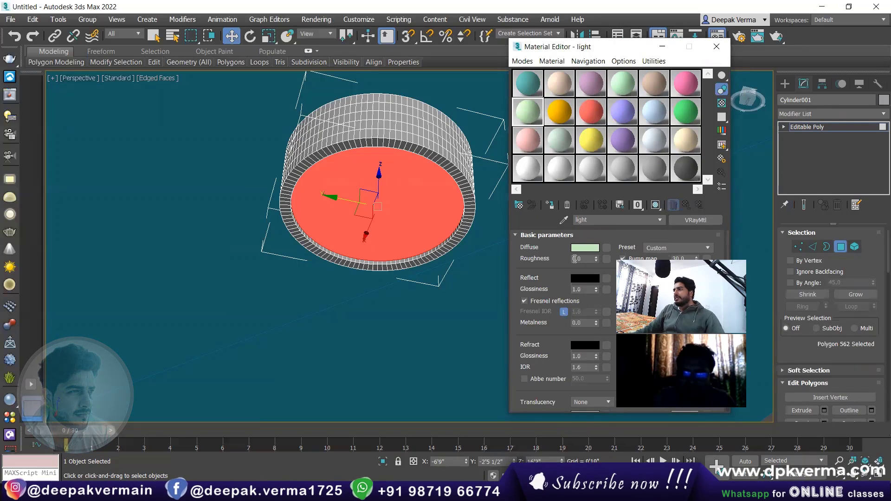
text(0)
click(551, 208)
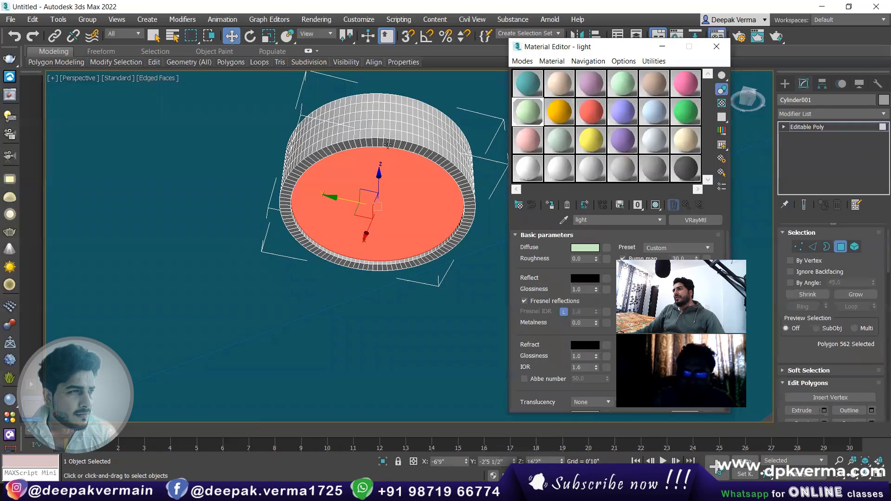
Invert the face selection and give the remaining faces a white material
click(59, 21)
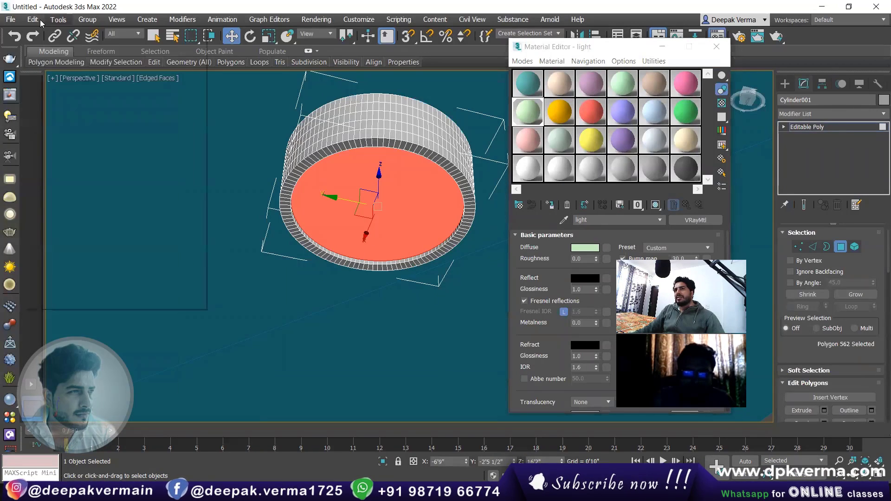
click(32, 20)
click(69, 220)
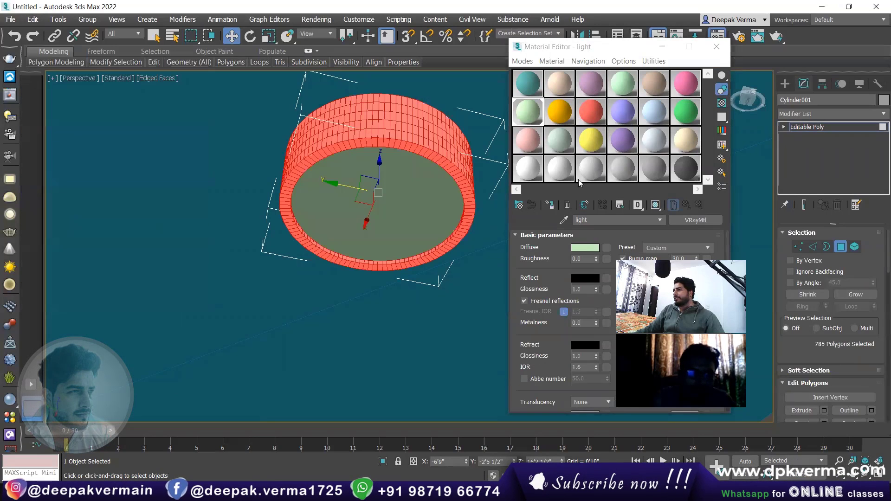
click(560, 123)
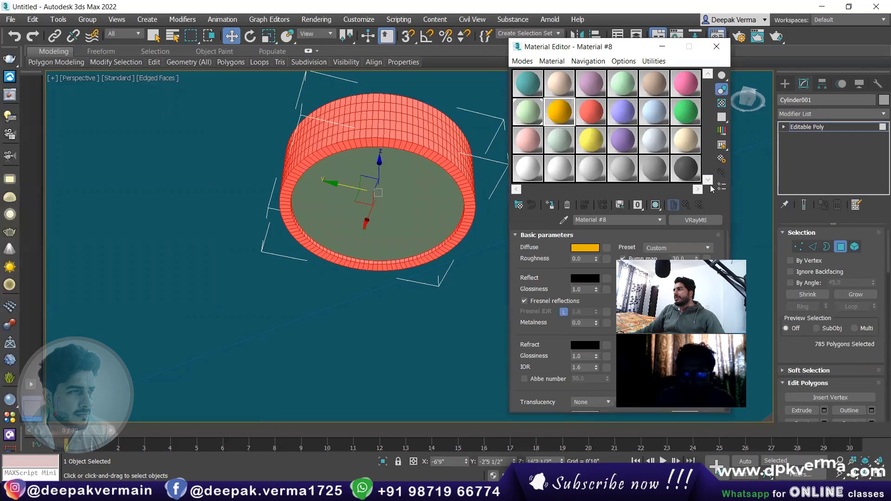
click(692, 174)
click(550, 205)
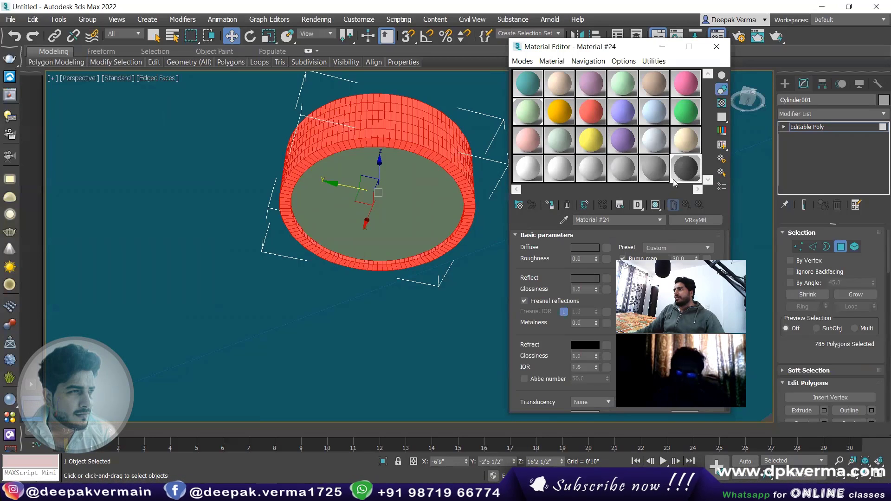
click(528, 168)
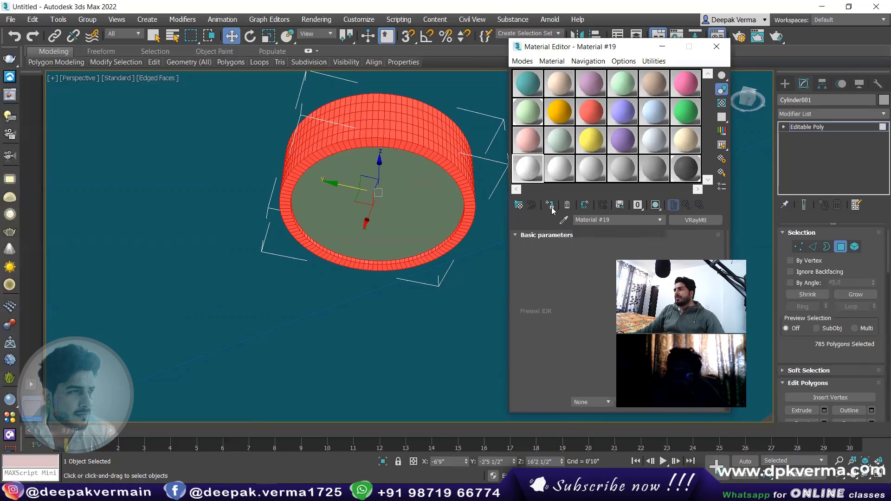
click(551, 208)
click(497, 227)
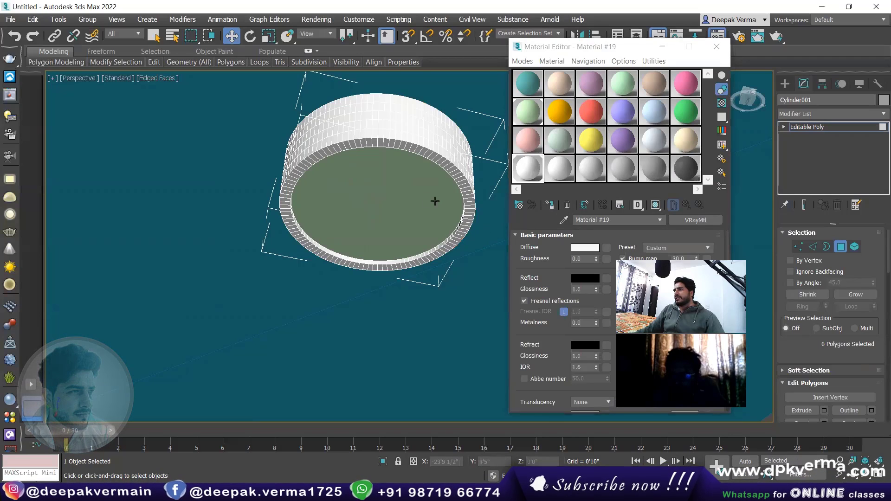
click(531, 110)
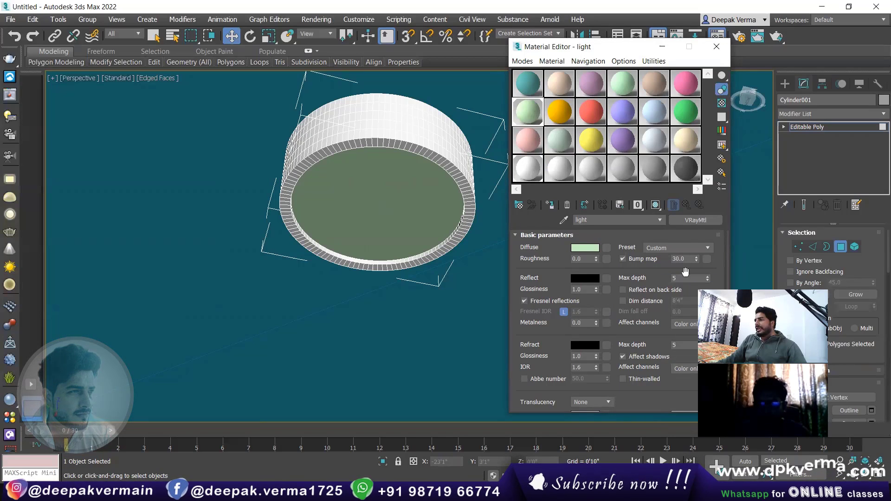
click(664, 249)
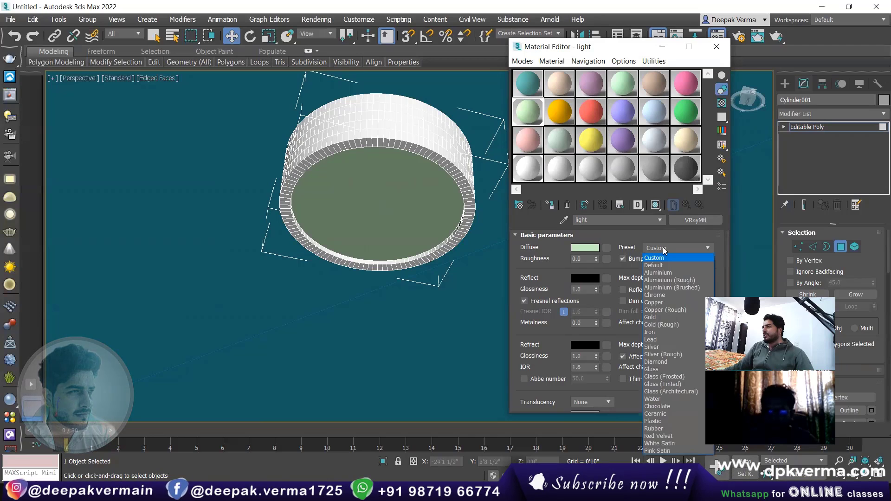
Change the 'light' material to a VRayLightMtl with a colour intensity of 2.8
click(582, 240)
click(369, 184)
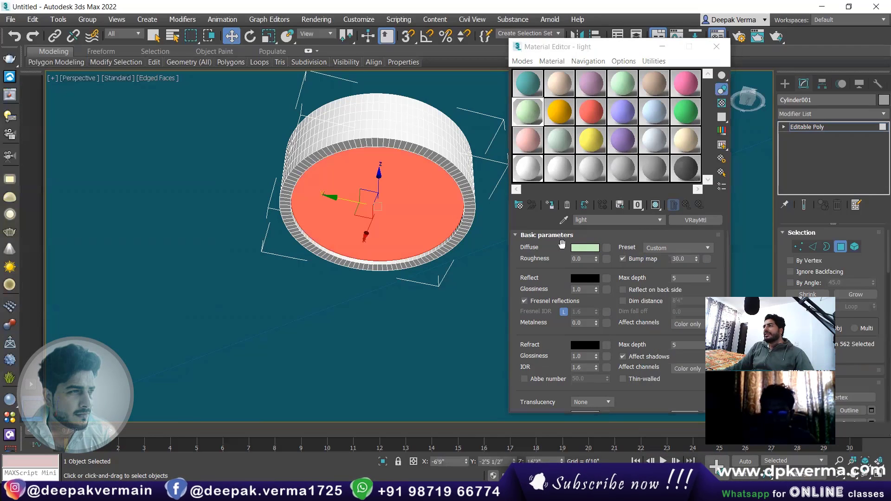
click(695, 220)
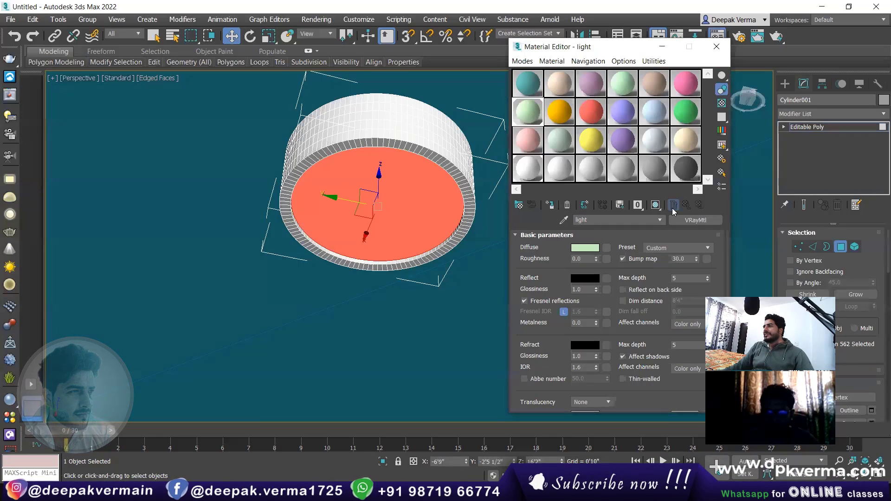
click(694, 220)
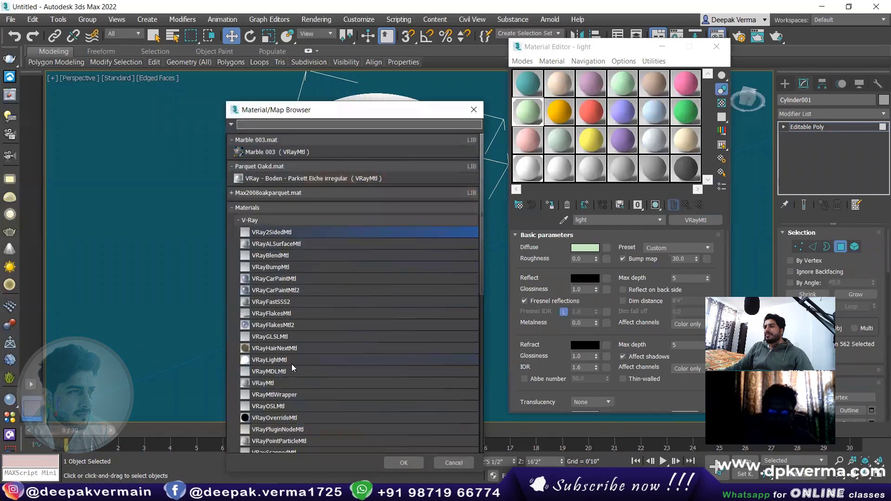
click(270, 361)
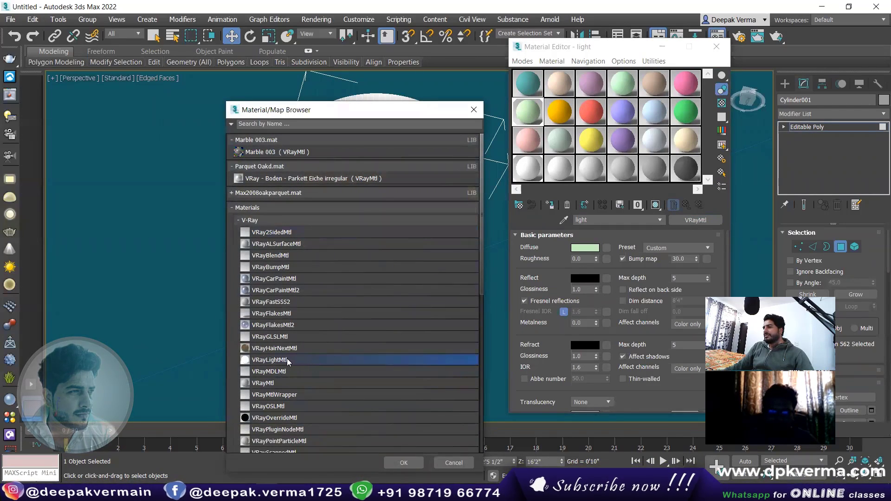
click(403, 462)
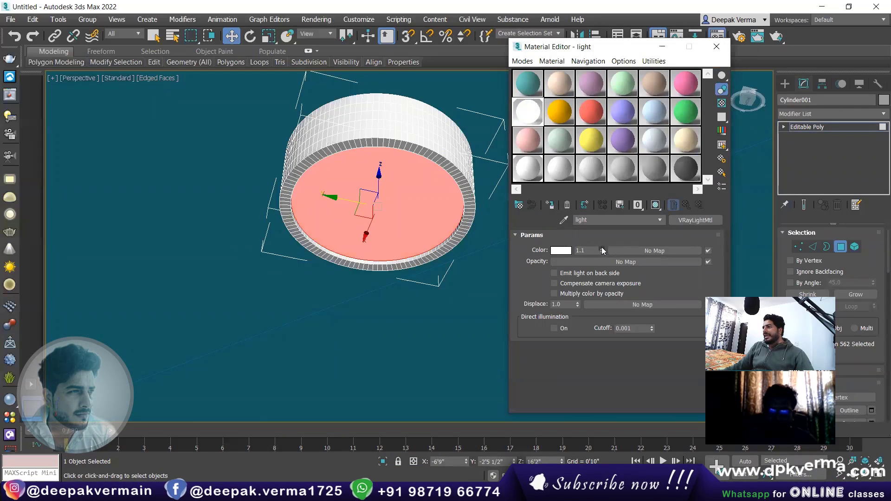
drag(601, 249, 602, 242)
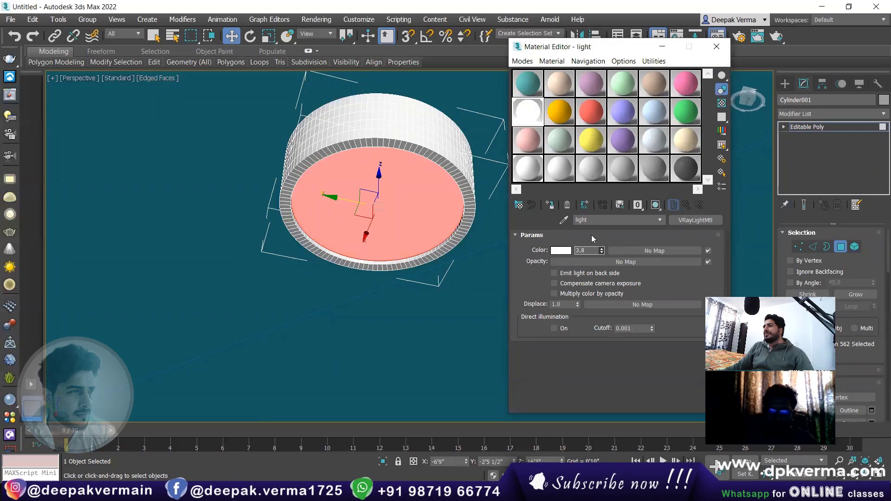
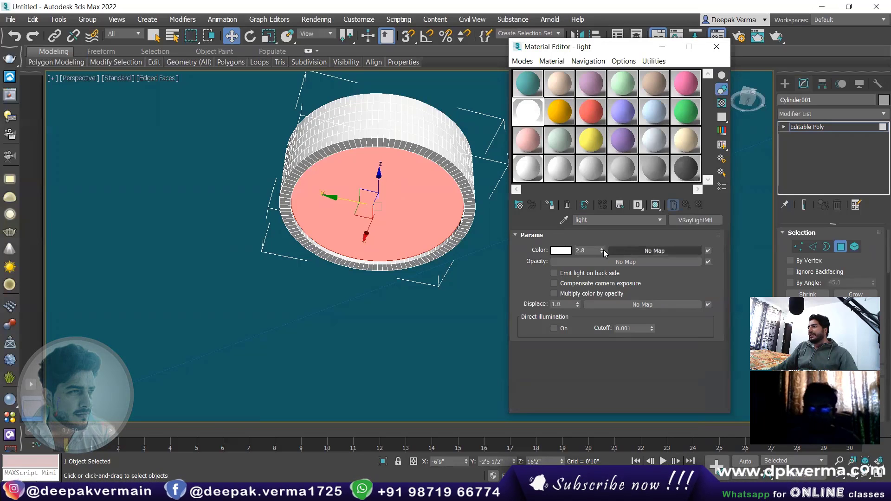
Raise the downlight VRayLightMtl Color multiplier to 10.4 and close the Material Editor
drag(602, 249, 601, 215)
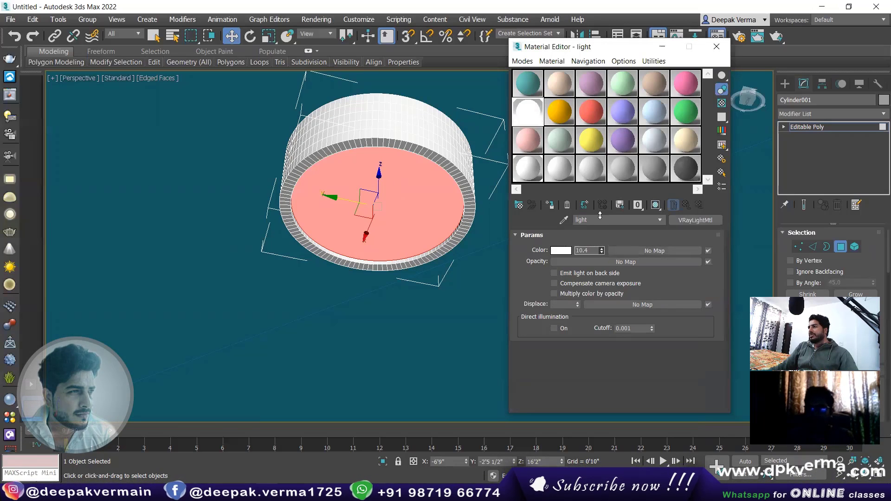
click(841, 247)
click(717, 47)
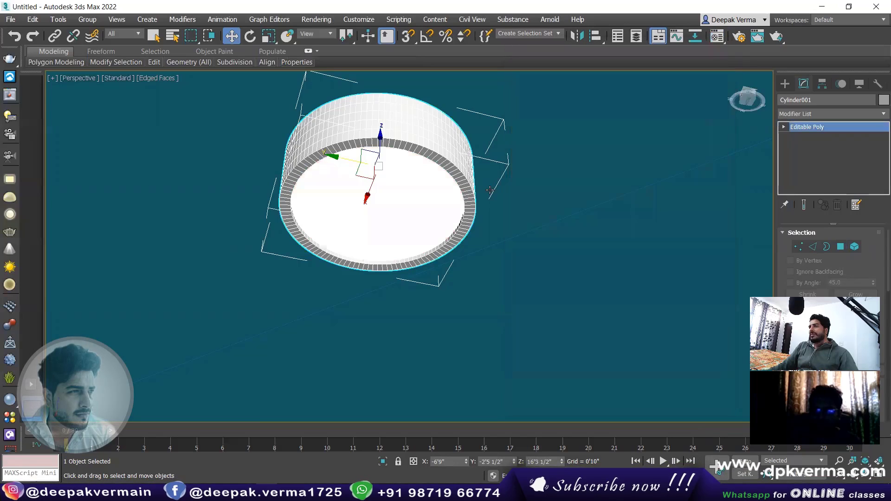
Lift the light fixture cylinder up on Z into the ceiling
scroll(511, 202, down, 5)
scroll(511, 202, down, 2)
scroll(511, 202, up, 2)
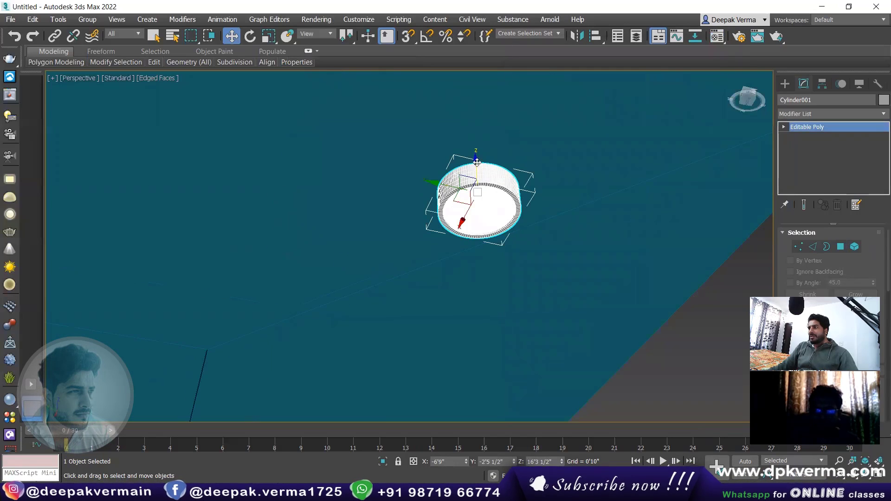
drag(477, 162, 478, 151)
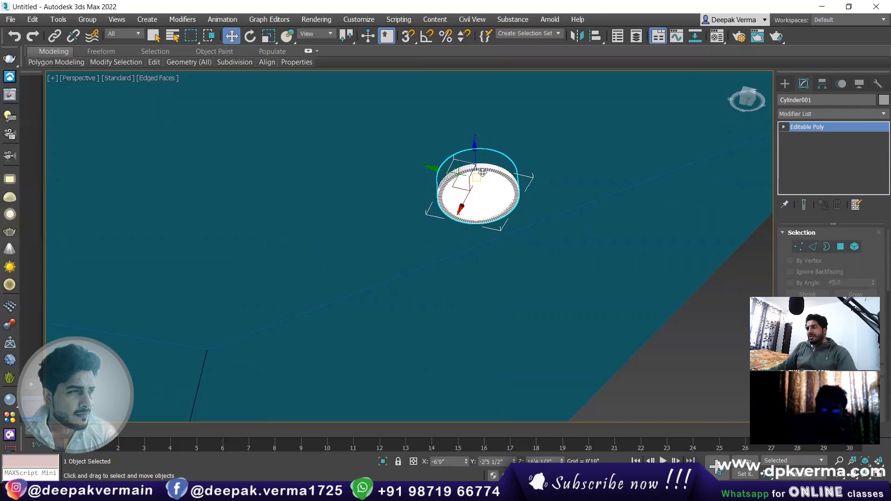
In a wireframe Top view, start Shift-dragging a copy of the fixture upward
key(t)
key(F3)
scroll(409, 232, down, 3)
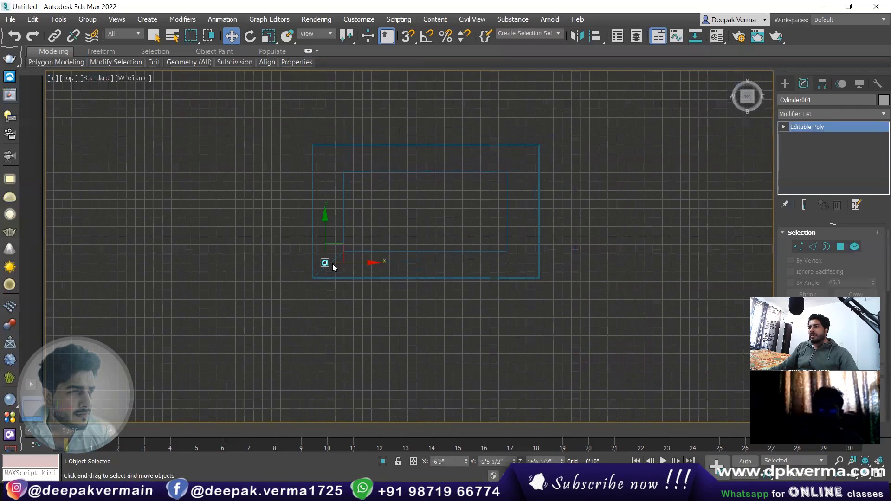
scroll(332, 264, up, 2)
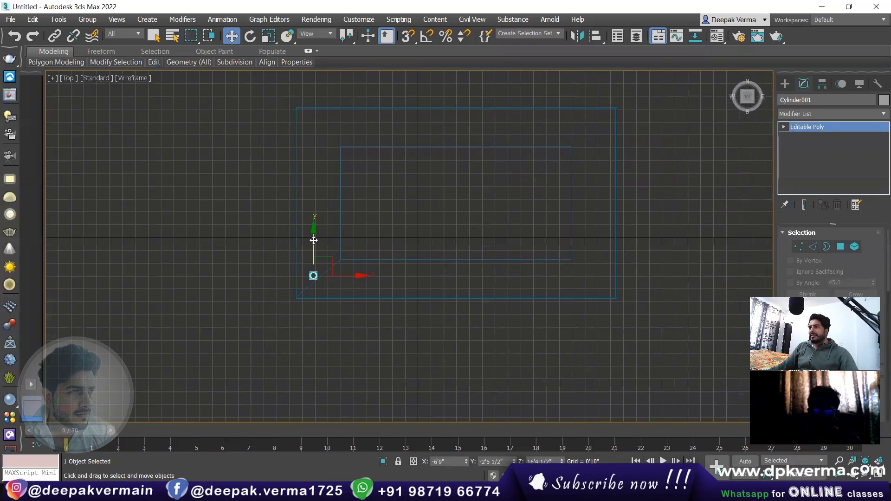
shift+drag(322, 208, 319, 203)
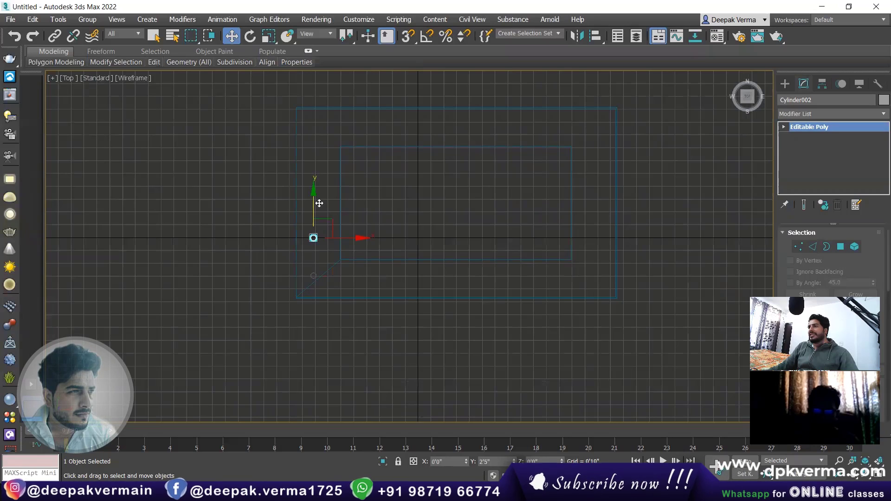
Make instanced copies of the fixture and even out their spacing into a column
shift+drag(319, 203, 319, 201)
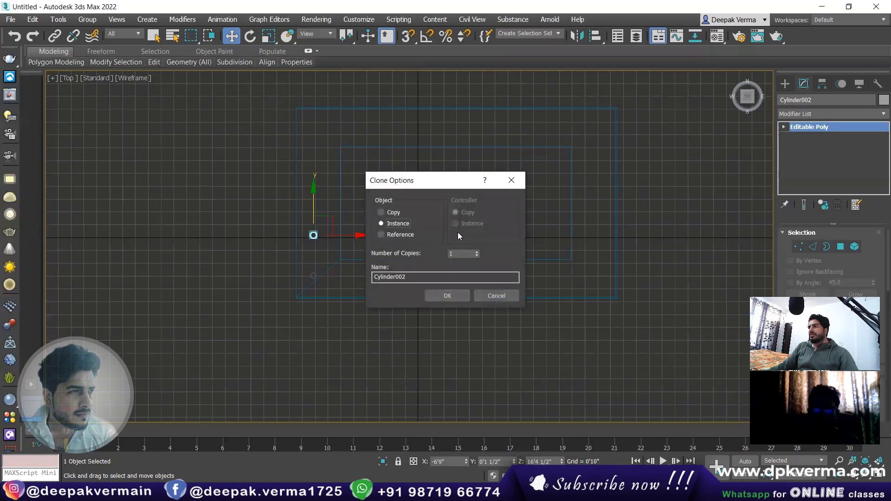
click(456, 296)
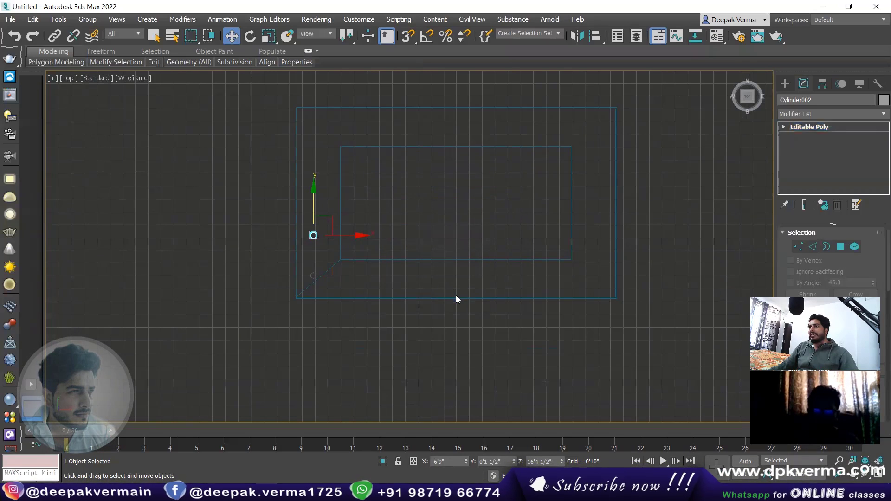
drag(316, 82, 316, 88)
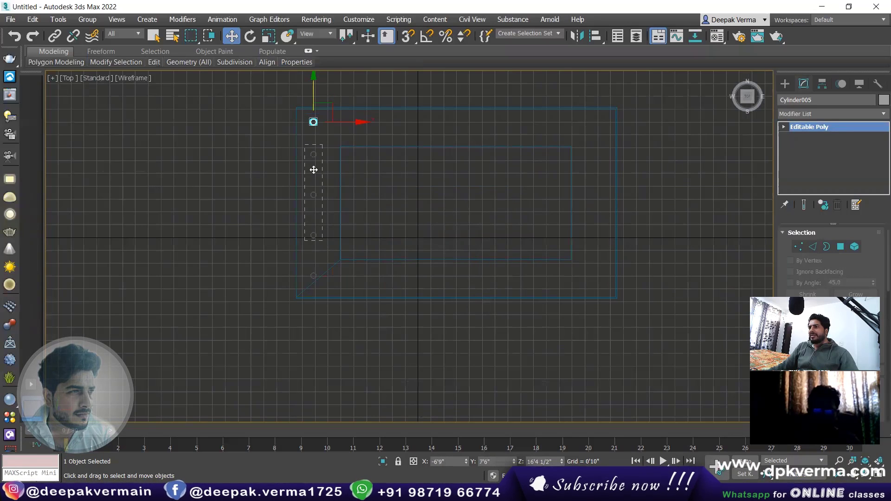
mouse_move(314, 170)
mouse_down()
mouse_move(307, 146)
mouse_move(312, 157)
mouse_up()
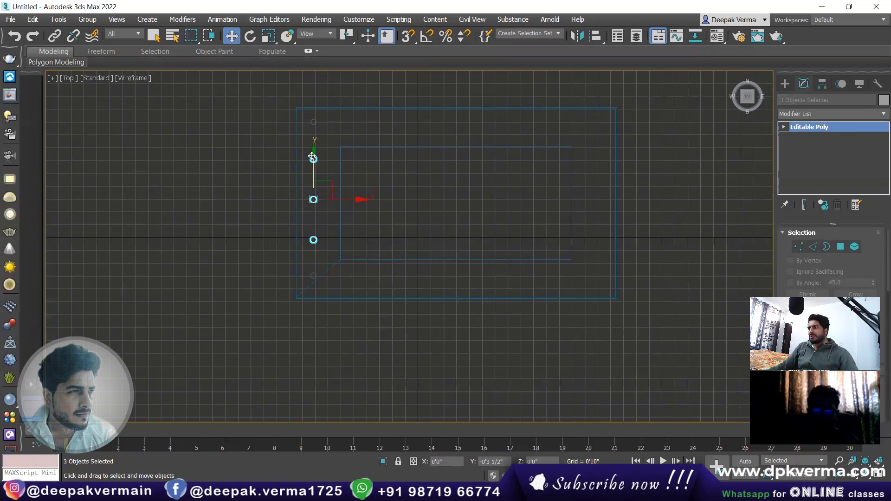
Reselect the fixture column and switch selection to Window mode
drag(282, 99, 327, 309)
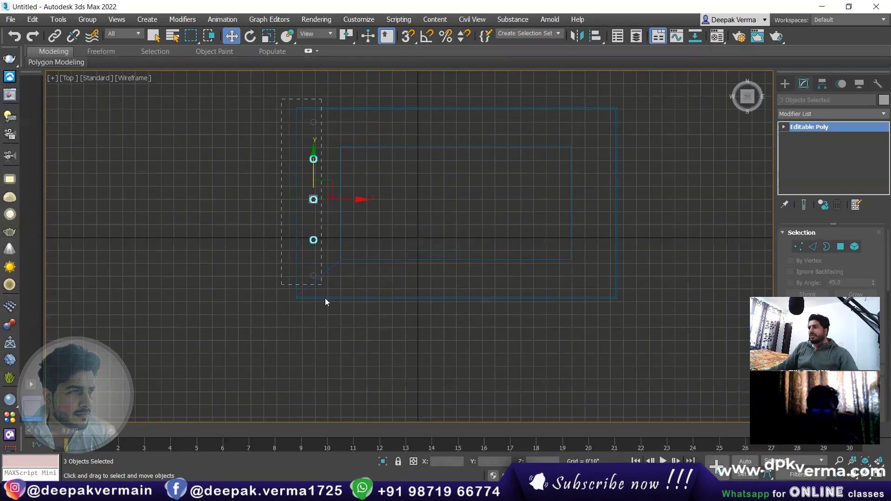
click(308, 116)
click(307, 116)
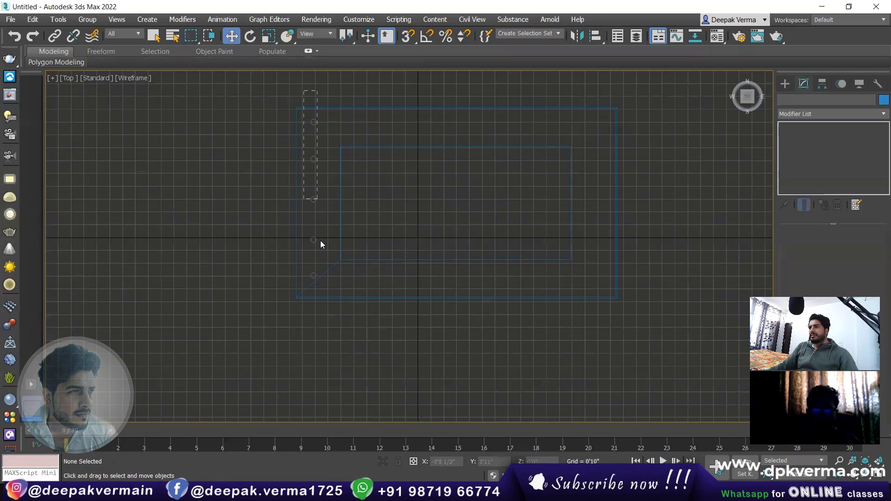
drag(321, 241, 325, 282)
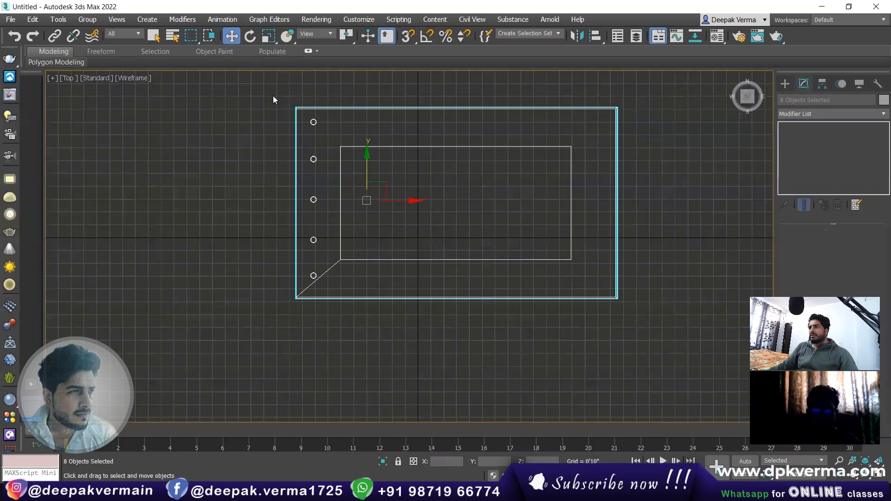
click(210, 36)
Copy the five-fixture column along X as 8 instanced columns
drag(331, 281, 332, 284)
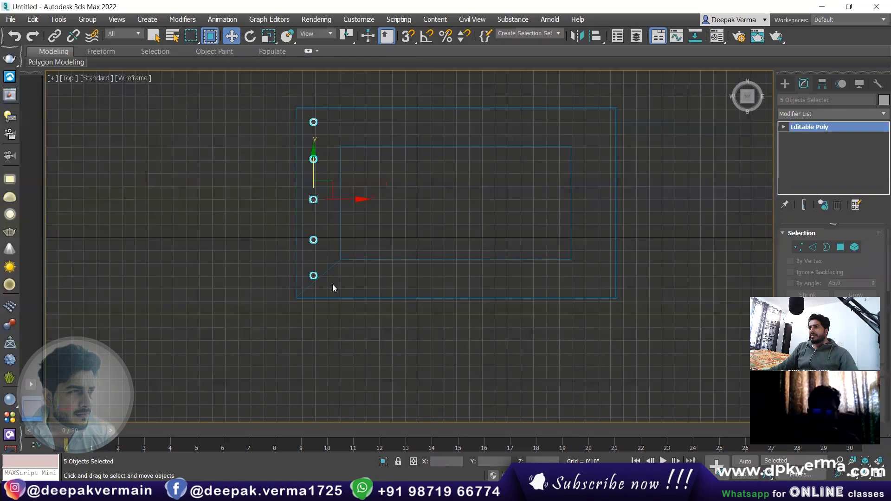
mouse_move(346, 198)
mouse_down()
mouse_move(625, 196)
mouse_move(395, 203)
mouse_move(417, 203)
mouse_up()
click(494, 297)
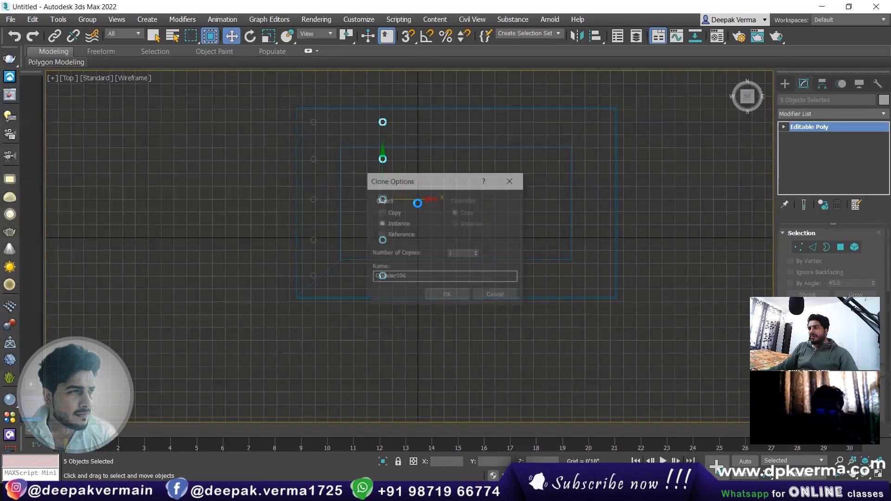
click(477, 252)
click(456, 296)
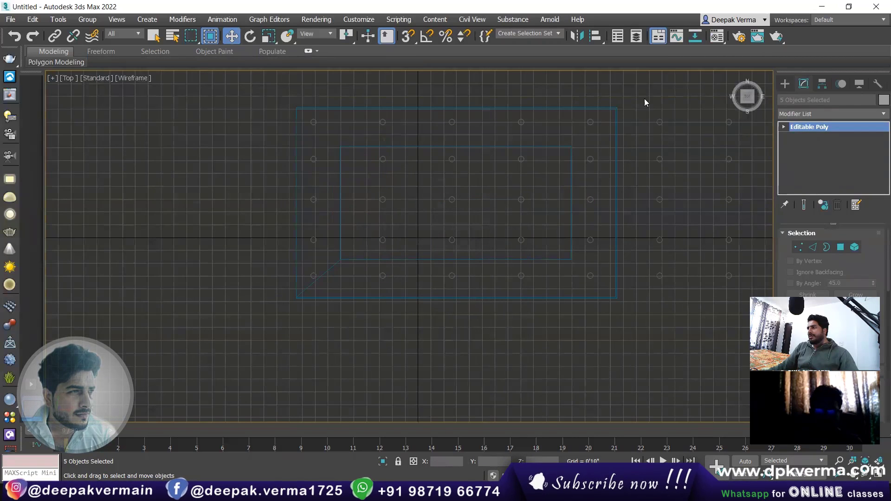
Delete the extra fixture columns that fall outside the ceiling
drag(741, 302, 739, 300)
middle_drag(738, 299, 498, 323)
key(Delete)
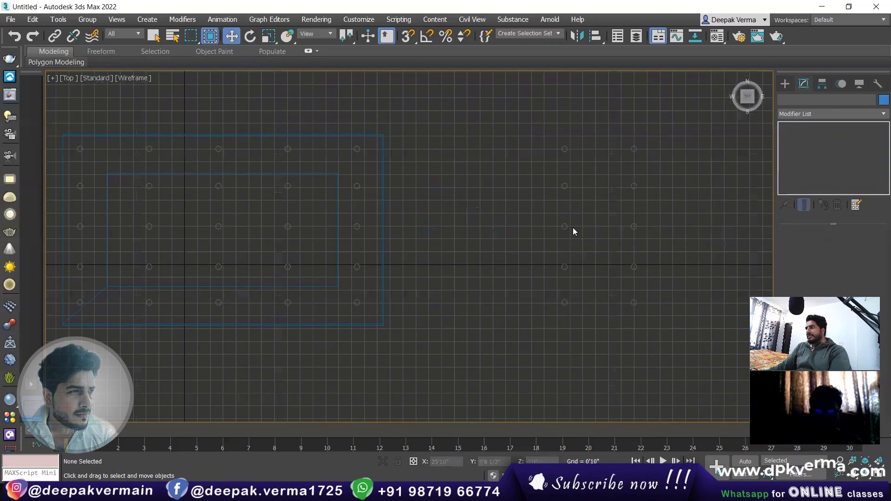
middle_drag(361, 243, 474, 213)
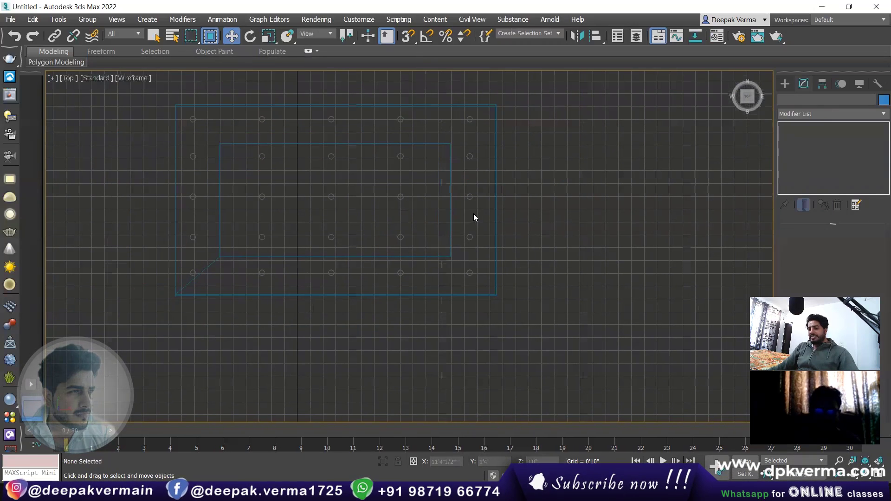
Switch to the Perspective view, frame the scene and orbit around the room
key(c)
key(Return)
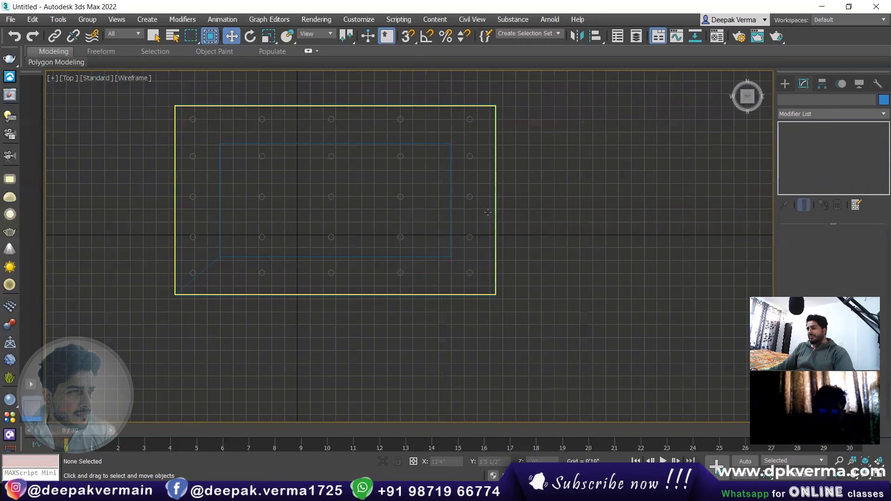
key(p)
key(z)
alt+middle_drag(456, 245, 491, 203)
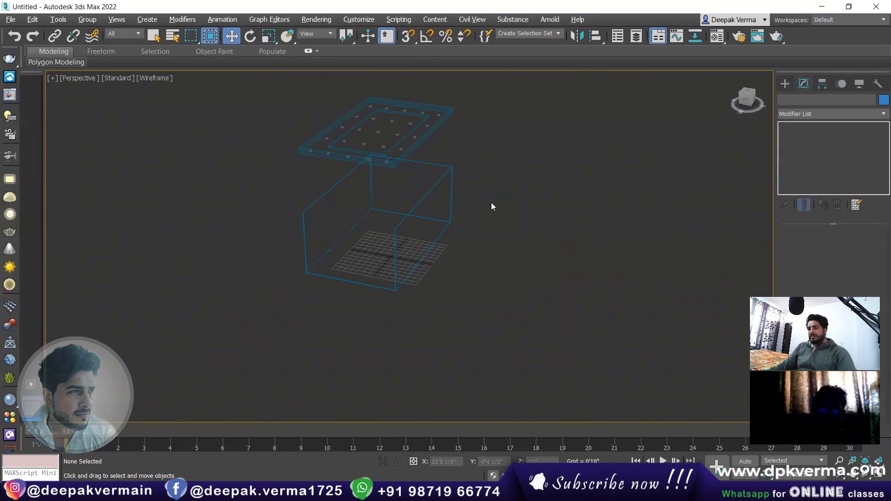
Delete the six unwanted fixtures sitting in the recessed ceiling centre
key(F3)
alt+middle_drag(436, 202, 448, 145)
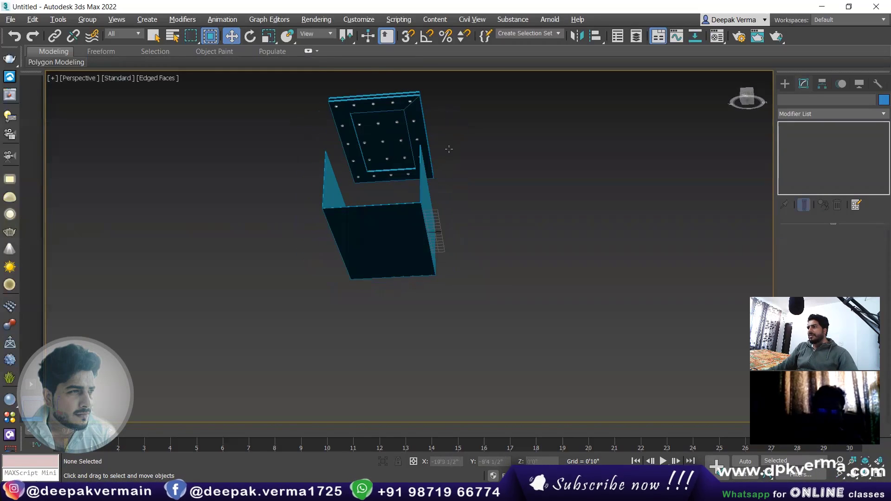
scroll(370, 109, up, 4)
scroll(370, 110, up, 3)
scroll(370, 110, up, 2)
click(356, 145)
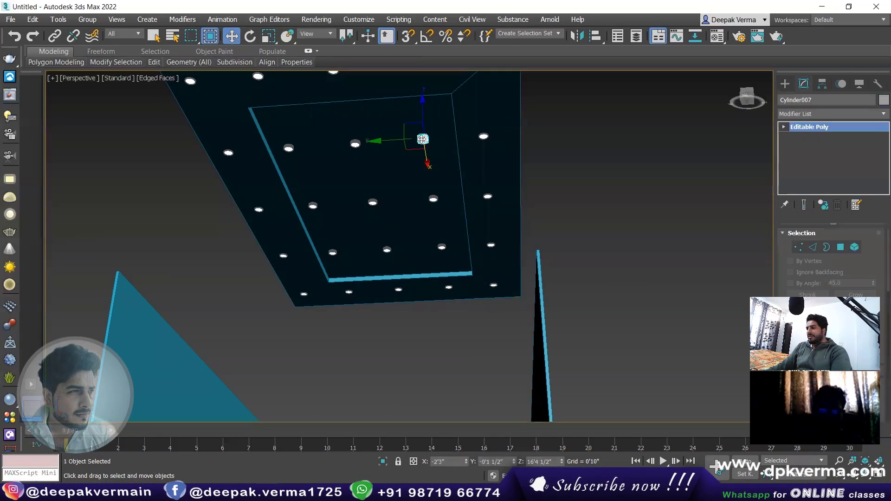
click(356, 145)
key(Delete)
click(289, 148)
key(Delete)
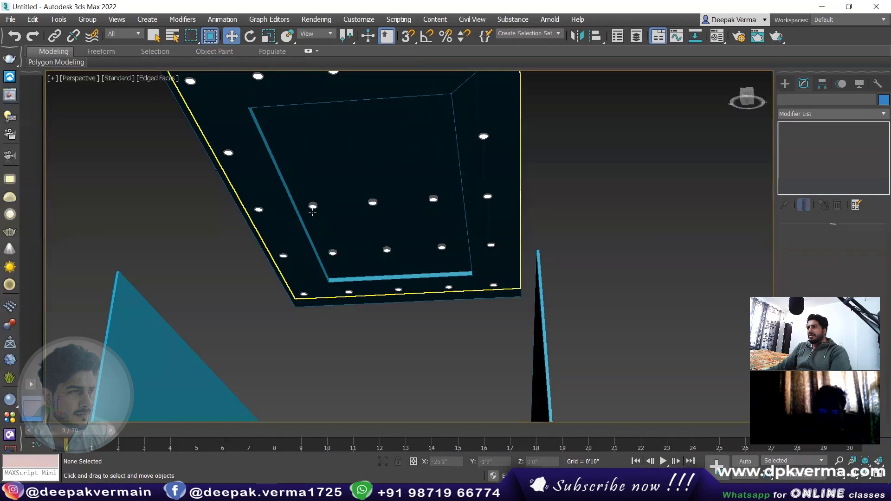
click(313, 206)
key(Delete)
click(332, 252)
key(Delete)
click(387, 250)
key(Delete)
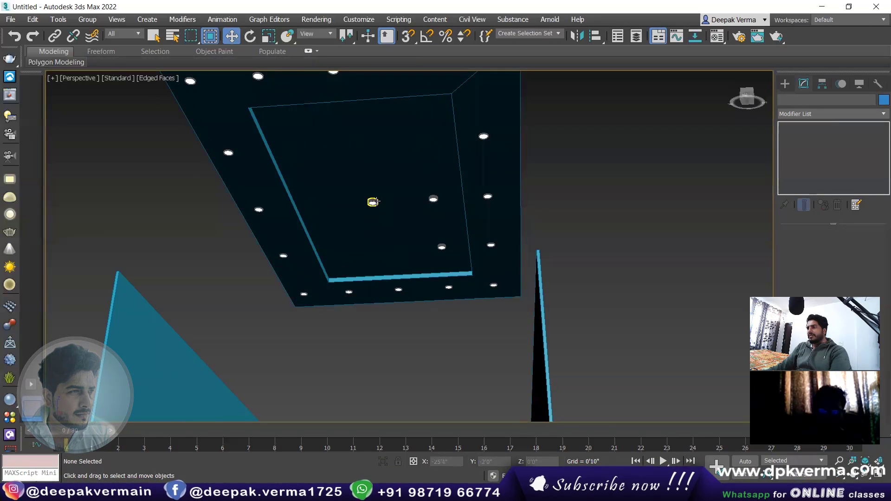
click(373, 202)
key(Delete)
Select the ceiling objects in the Front view and lower them onto the walls
click(433, 198)
key(z)
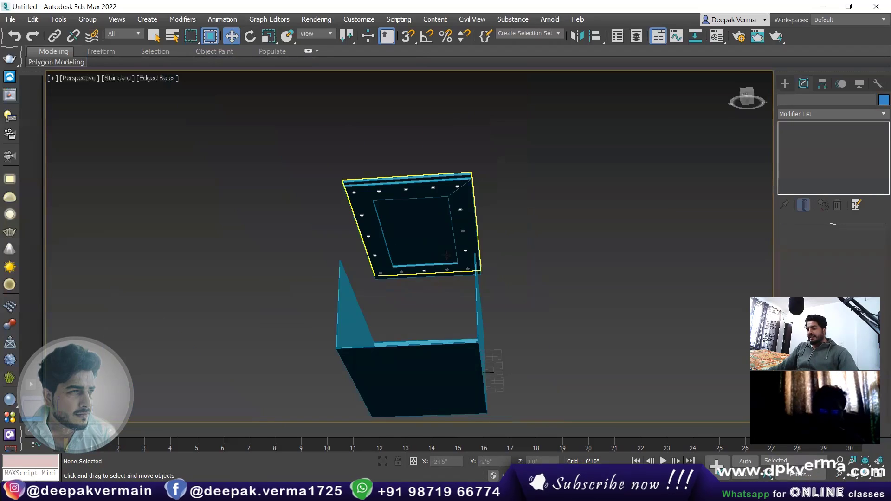
key(f)
drag(611, 245, 613, 246)
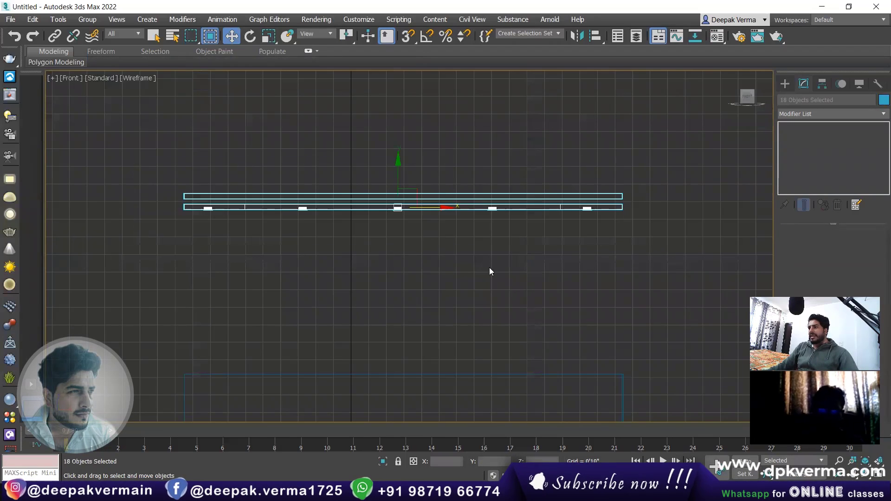
key(z)
drag(427, 149, 431, 290)
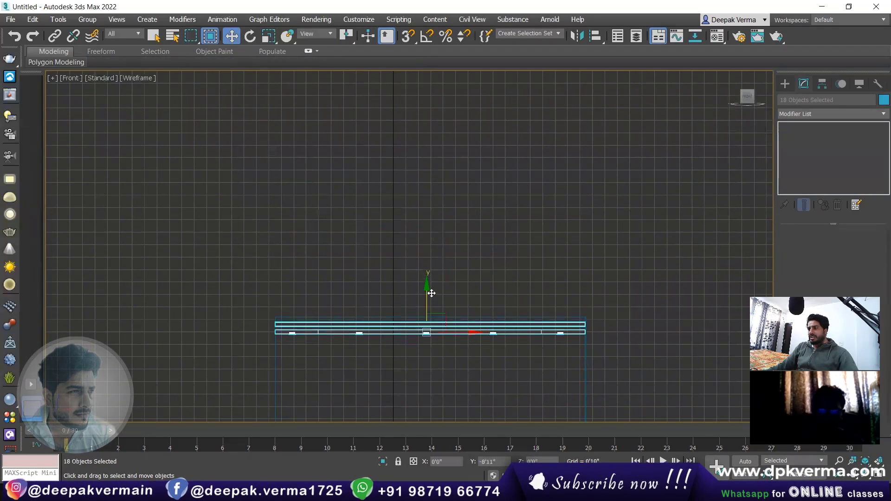
scroll(443, 340, up, 1)
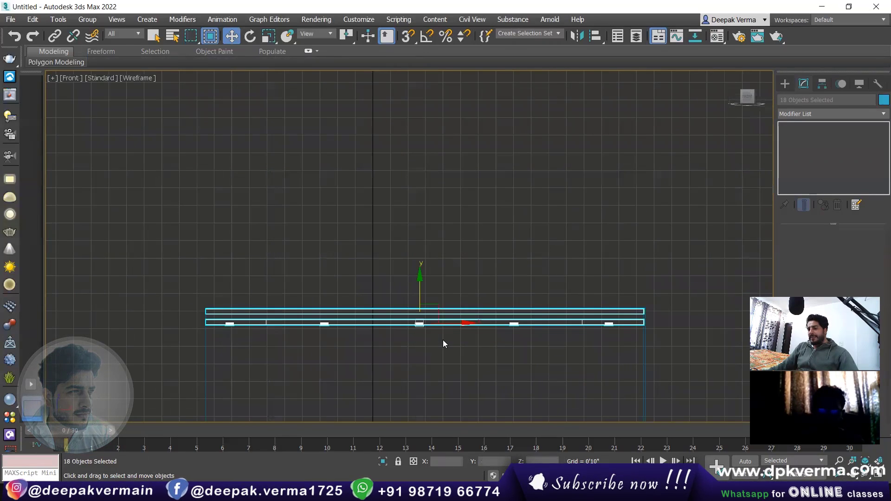
mouse_move(443, 340)
middle_down()
mouse_move(423, 302)
mouse_move(460, 269)
middle_up()
scroll(423, 302, up, 1)
scroll(424, 302, down, 1)
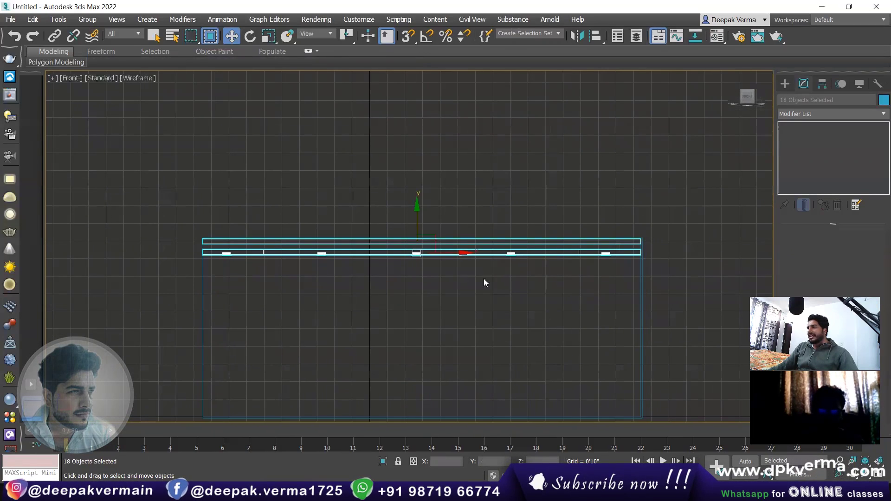
scroll(343, 279, down, 2)
middle_drag(386, 291, 390, 259)
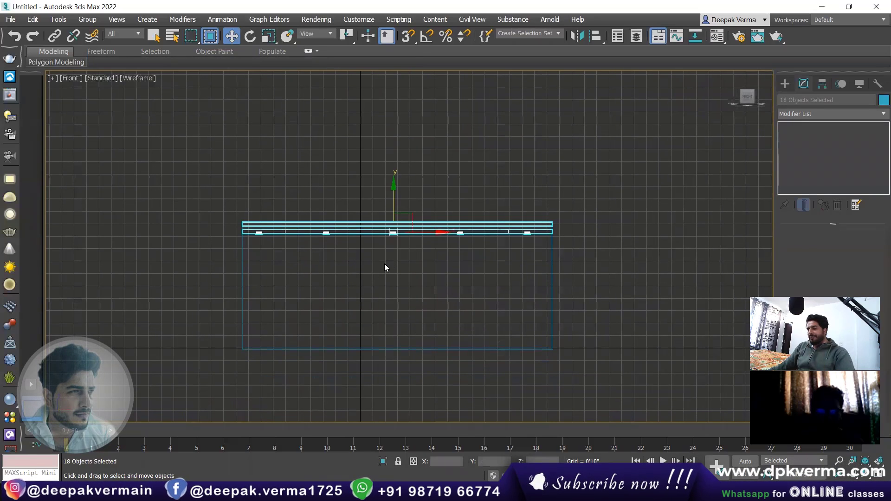
Open the Material Editor in the Perspective view and select Material #1
key(m)
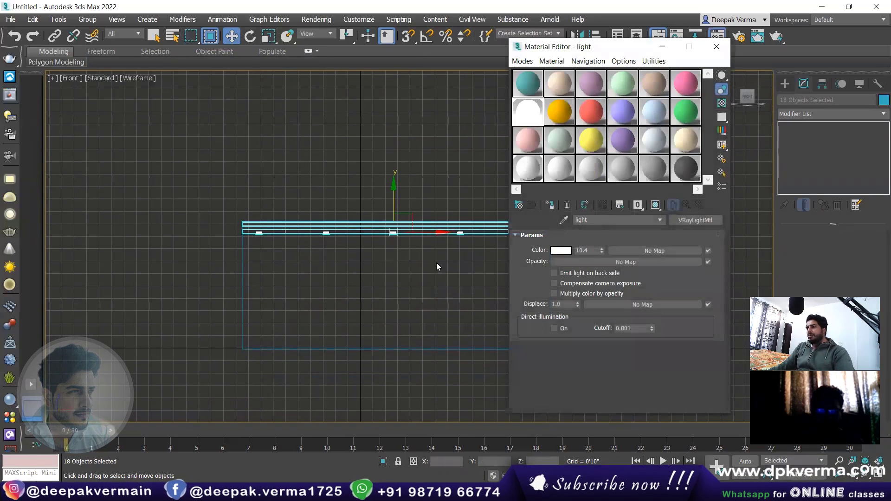
key(p)
alt+middle_drag(436, 266, 371, 285)
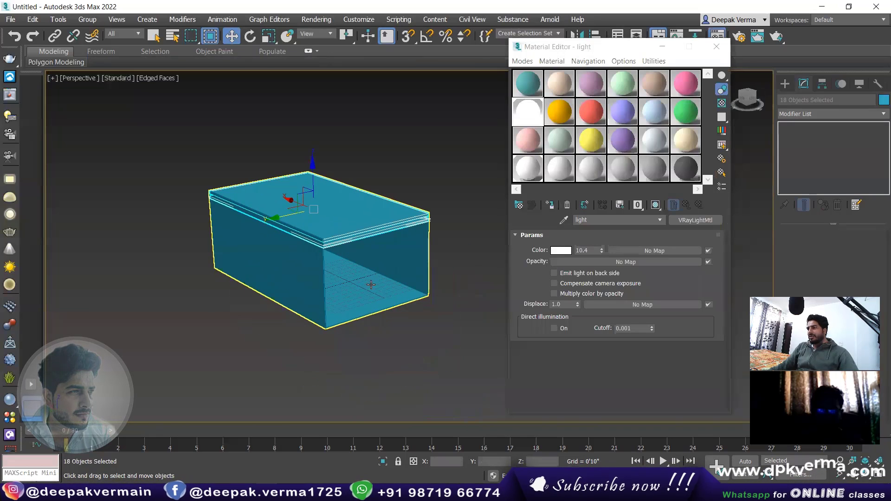
click(527, 83)
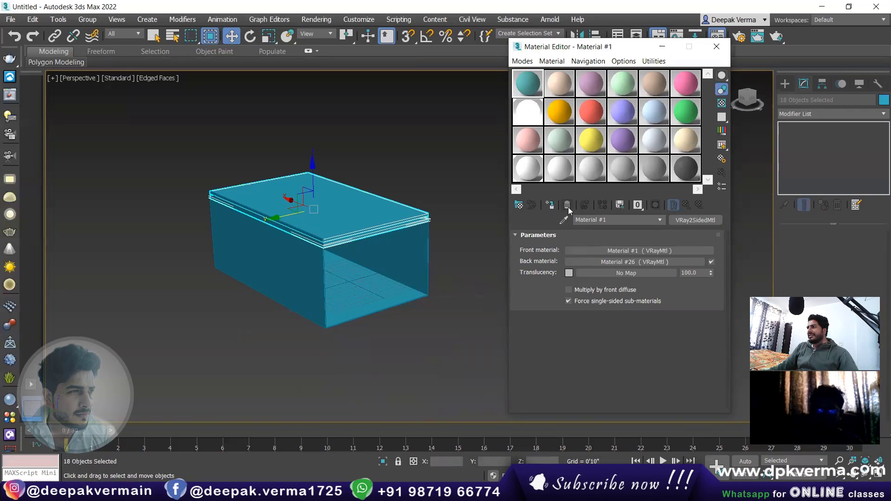
Reset all material sample slots via Utilities > Reset Material Editor Slots
click(650, 61)
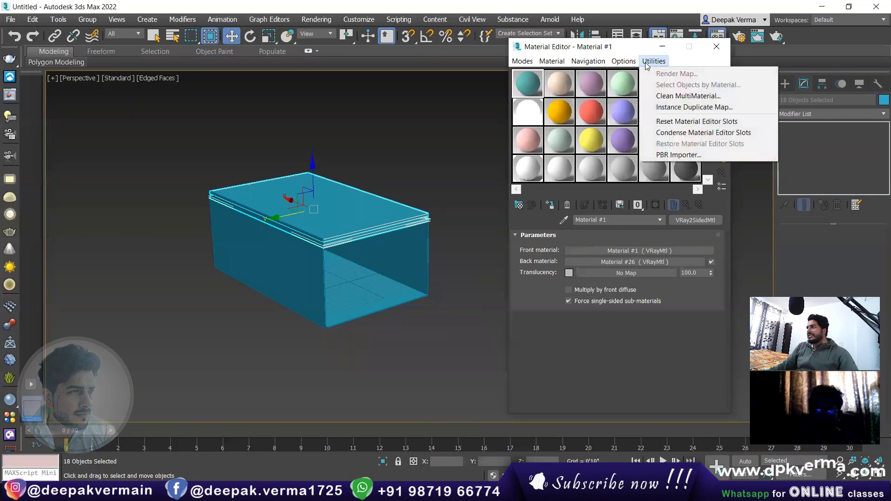
click(697, 123)
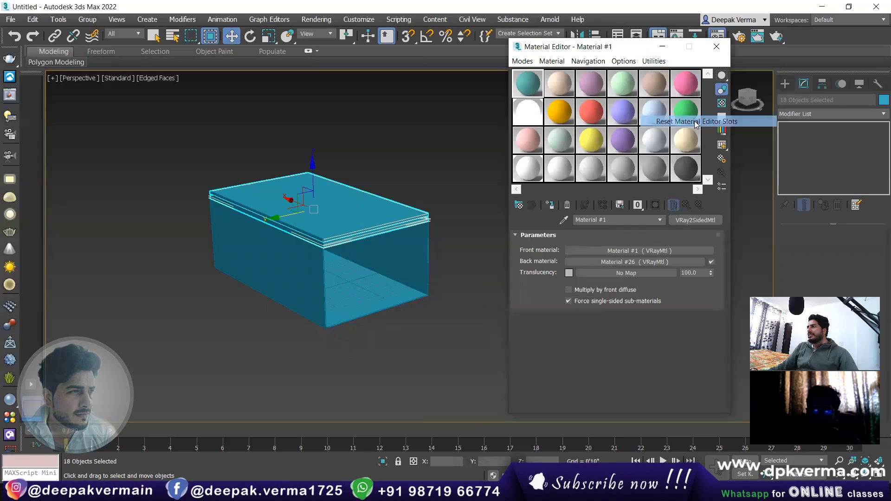
click(654, 62)
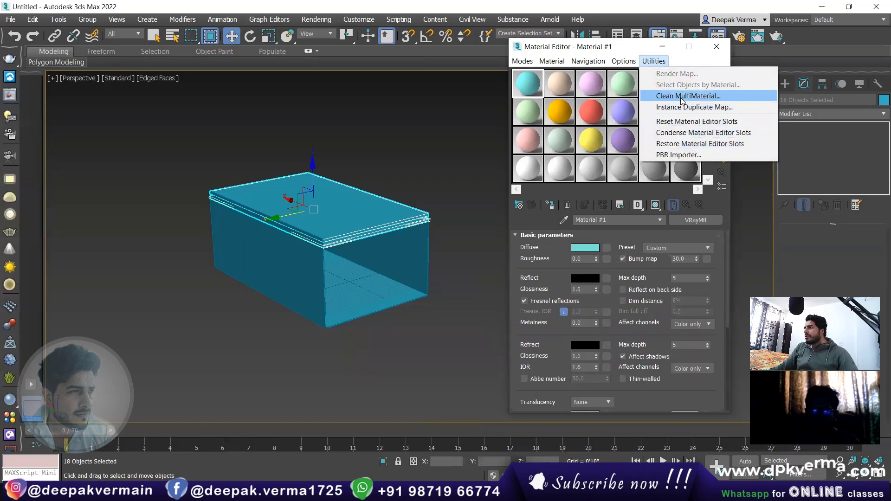
click(630, 64)
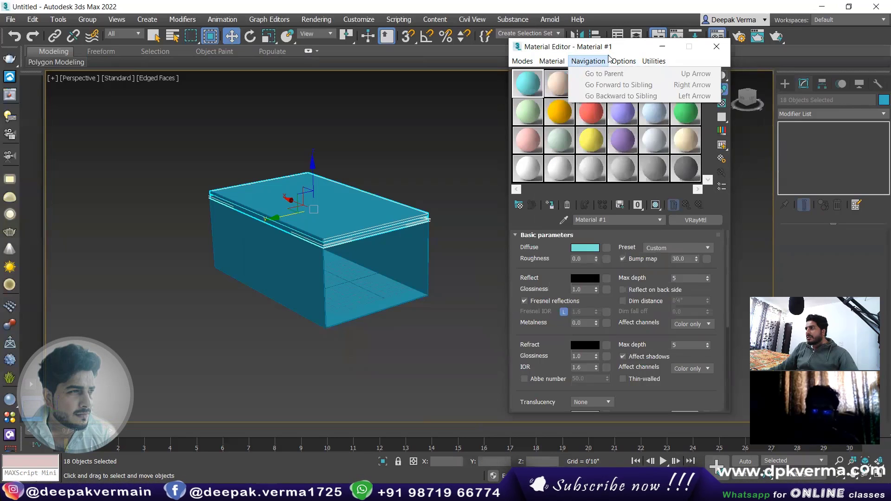
mouse_move(624, 62)
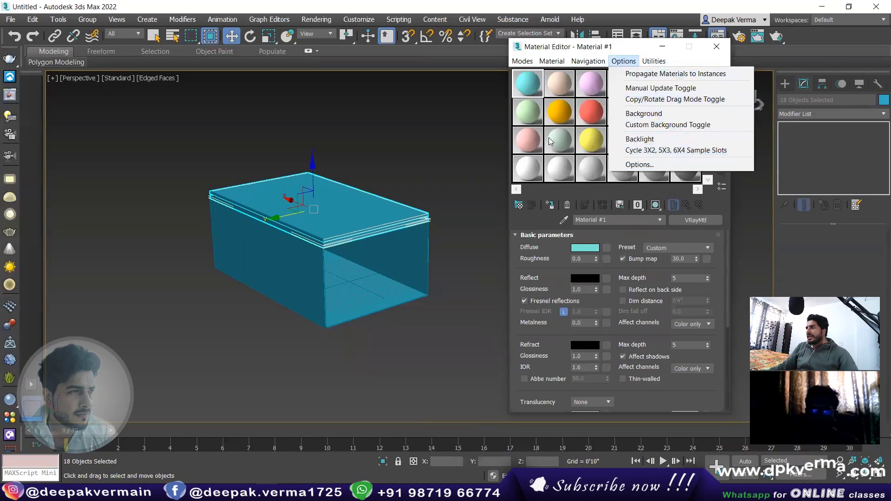
click(551, 141)
Reset the Material #2 and Material #3 slots to default materials
click(528, 83)
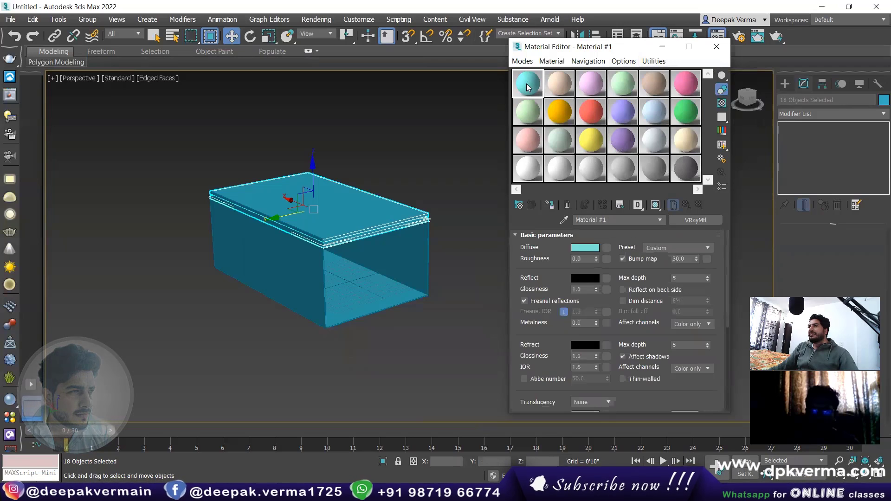
click(559, 84)
click(568, 205)
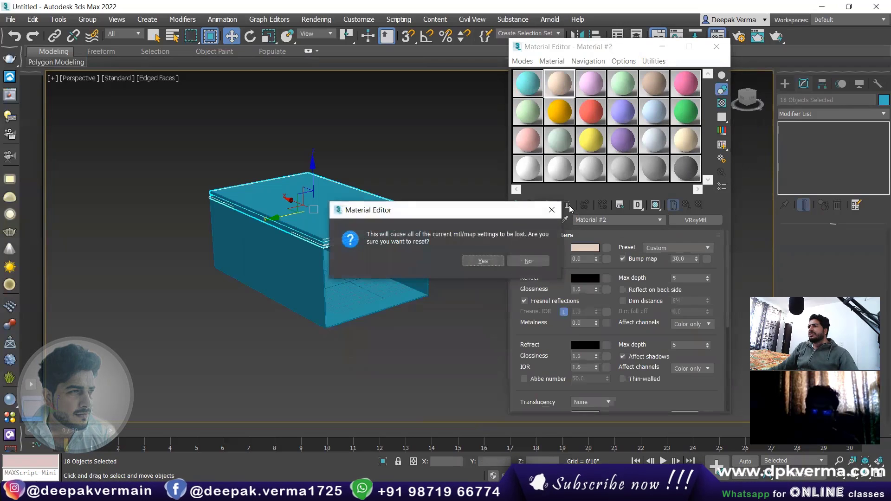
key(Return)
click(591, 83)
click(568, 205)
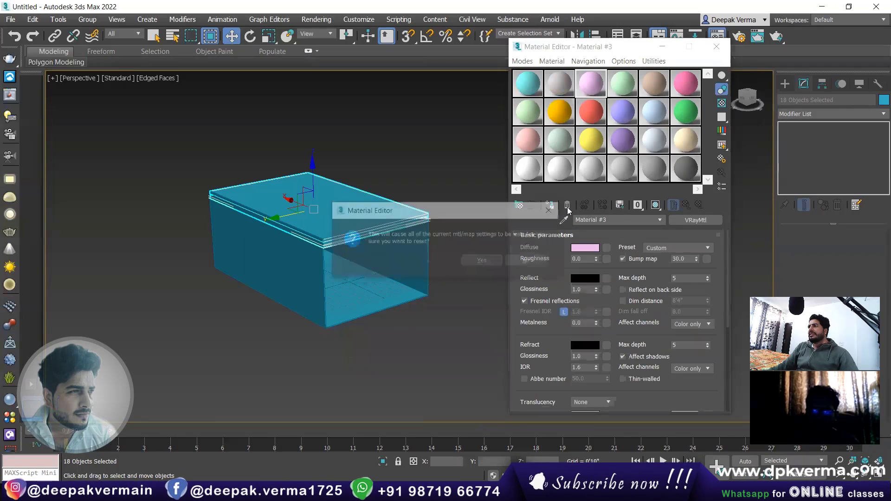
click(489, 258)
click(622, 83)
Reset Material #4 to default and drag the cyan Material #1 onto the room box
click(563, 207)
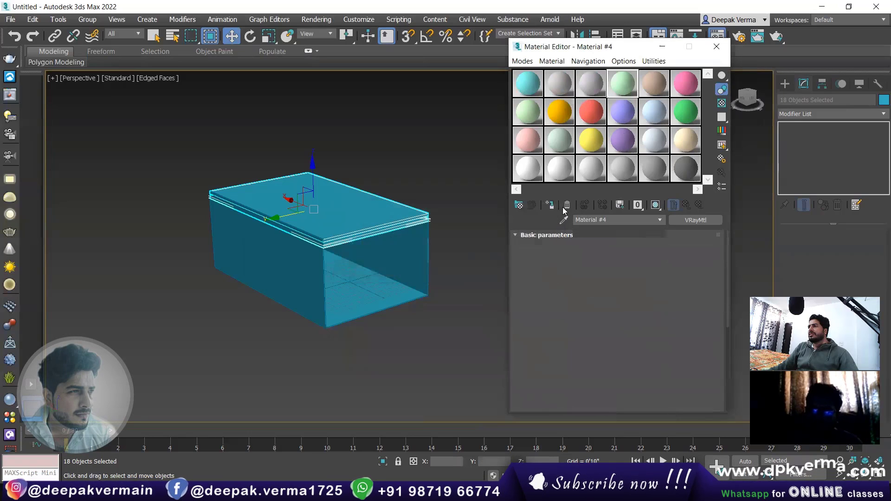
click(489, 258)
click(524, 87)
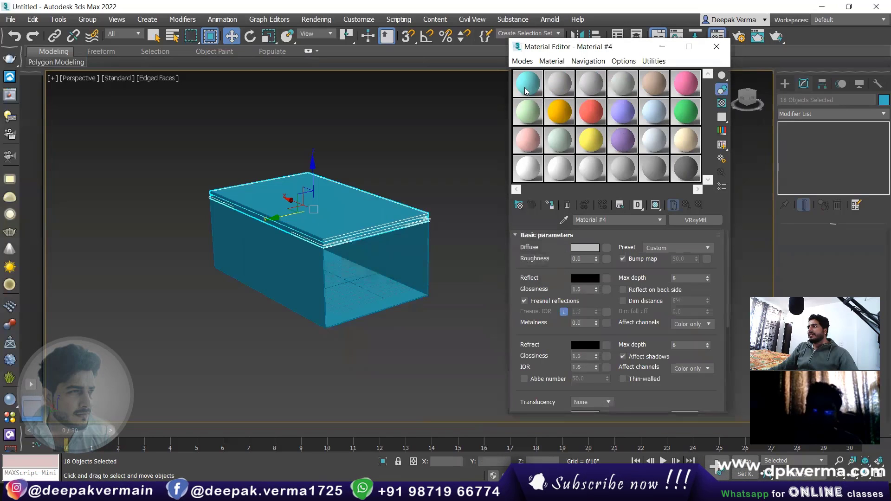
drag(529, 81, 398, 276)
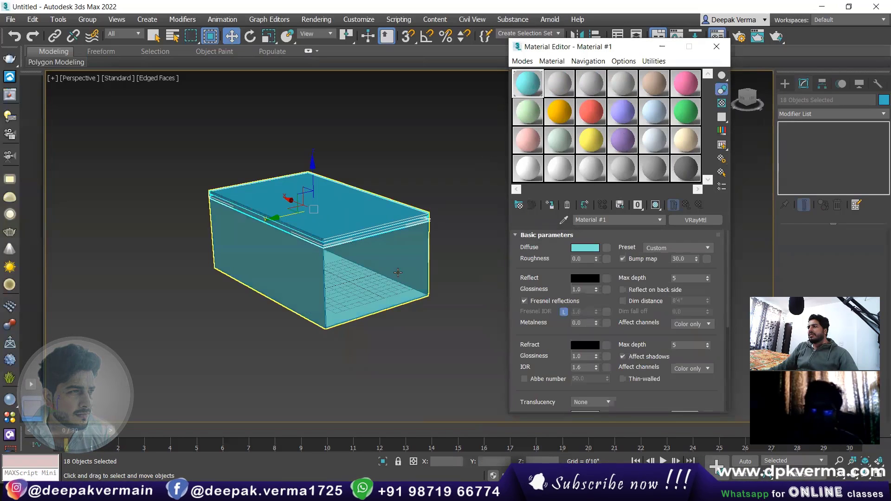
Set Material #1's Diffuse color to pale RGB 199, 240, 235
scroll(394, 239, up, 4)
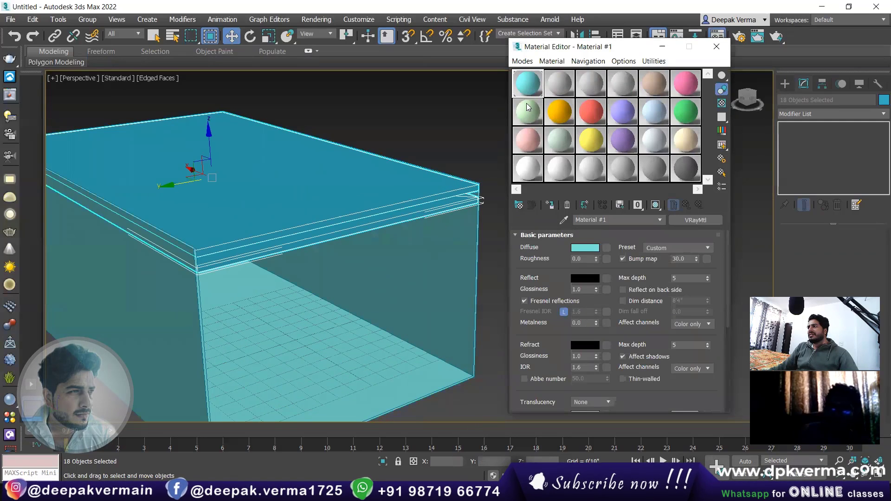
click(585, 247)
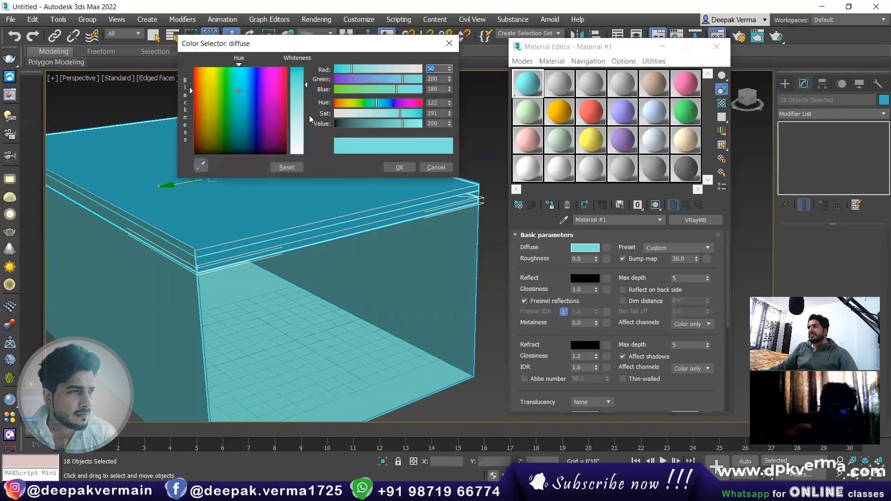
drag(310, 115, 306, 135)
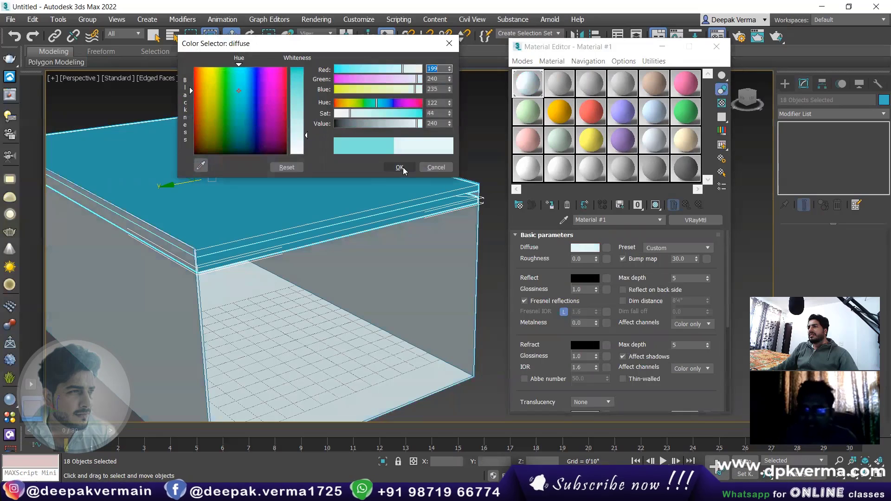
click(400, 167)
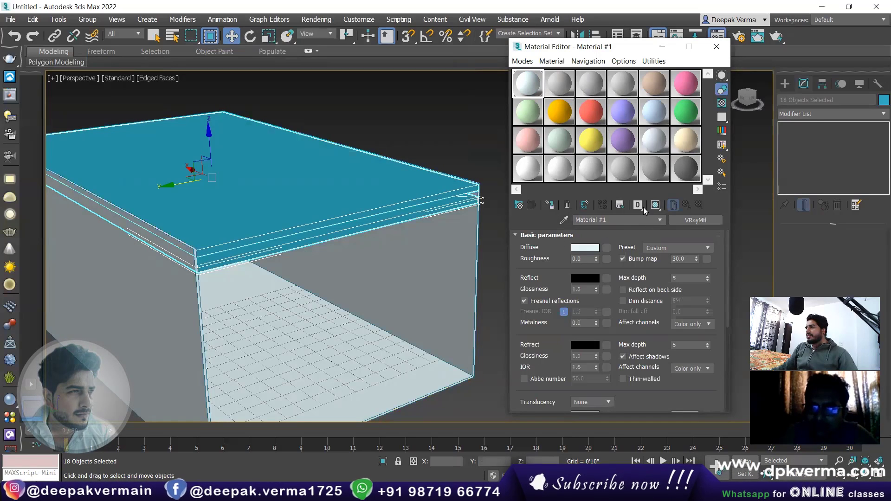
Assign Material #1 to all selected room objects with Assign to Selection
click(654, 62)
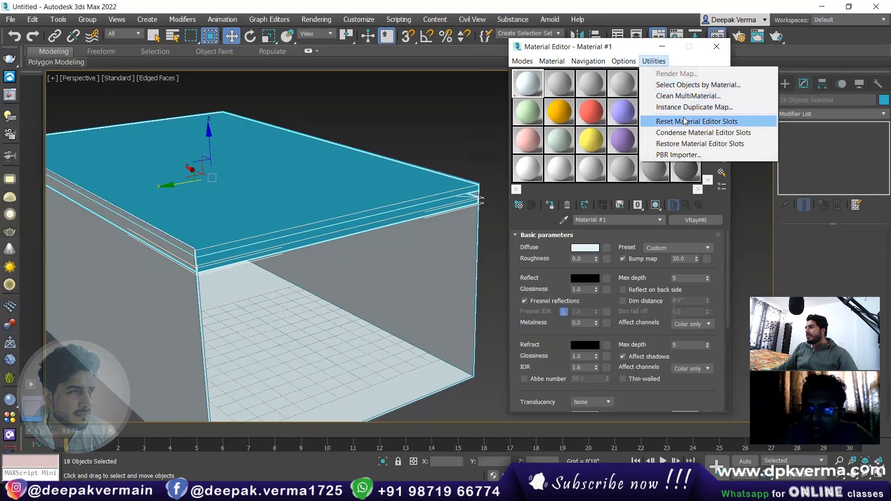
click(515, 86)
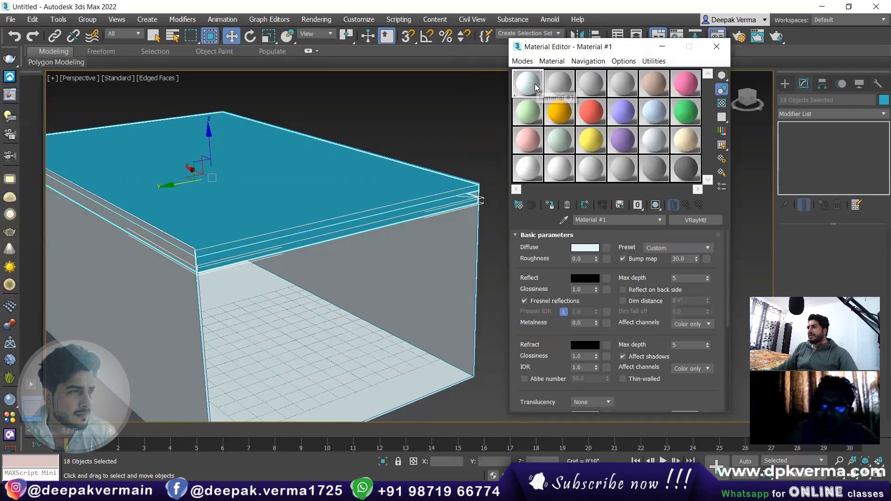
middle_drag(414, 274, 415, 258)
drag(526, 78, 384, 162)
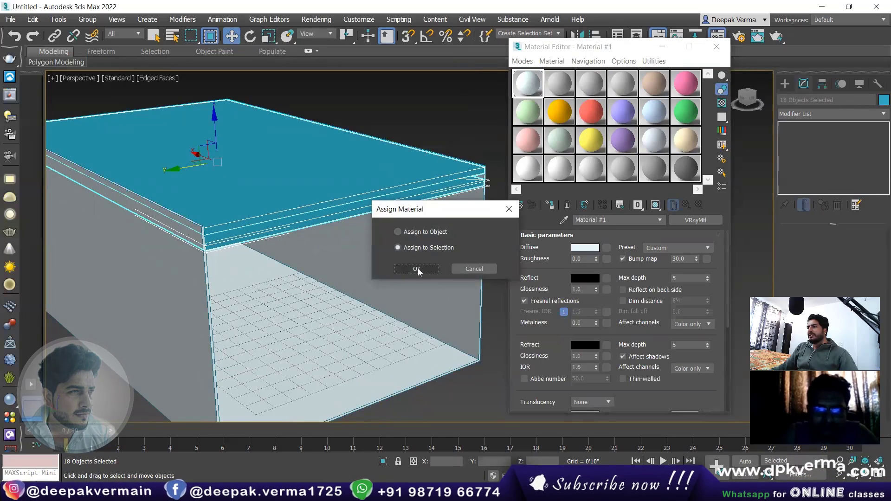
click(416, 269)
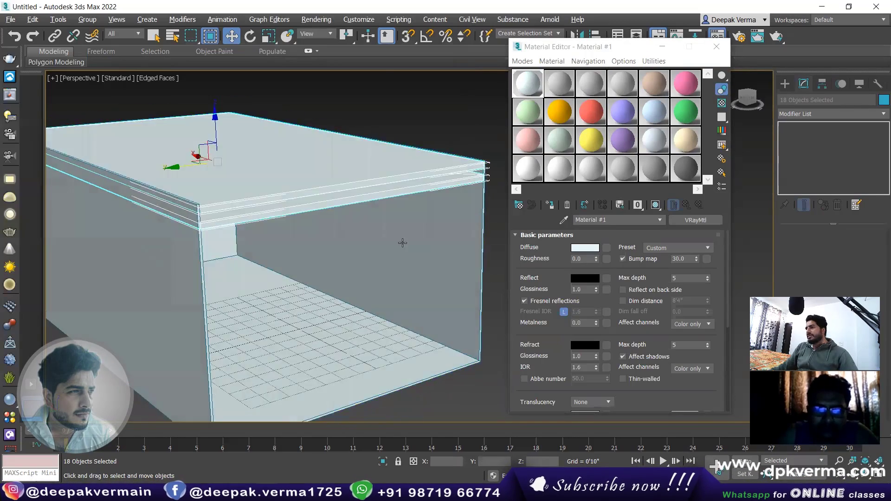
alt+middle_drag(400, 243, 361, 190)
Select the ceiling strip Object001 and drag Material #1 onto it
scroll(361, 190, up, 5)
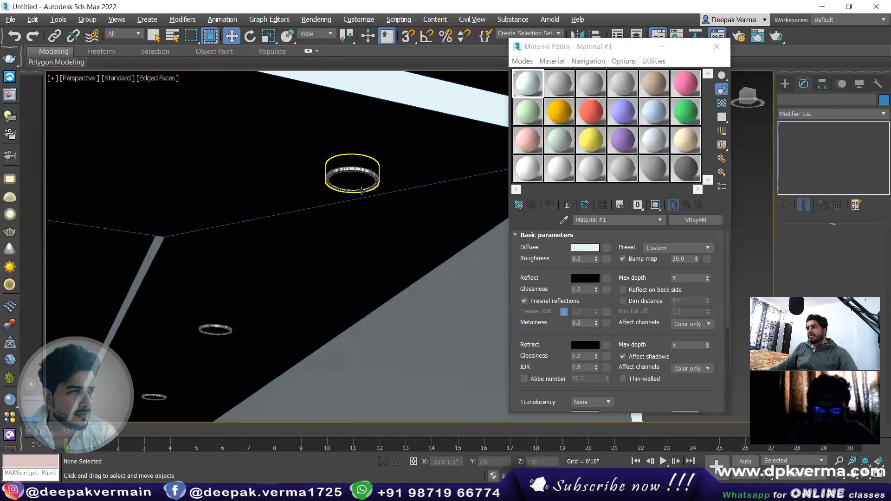
scroll(361, 191, down, 4)
key(ctrl+a)
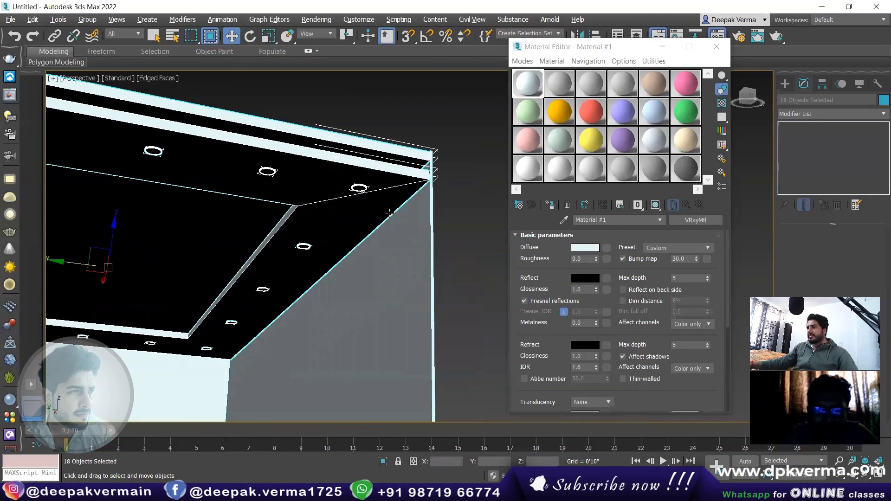
key(ctrl+d)
scroll(342, 207, up, 4)
scroll(342, 207, down, 3)
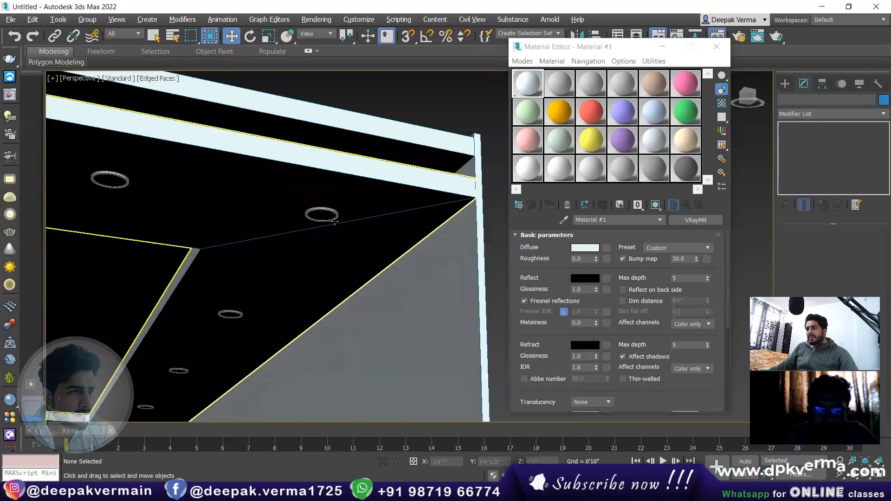
scroll(353, 216, down, 1)
key(ctrl+a)
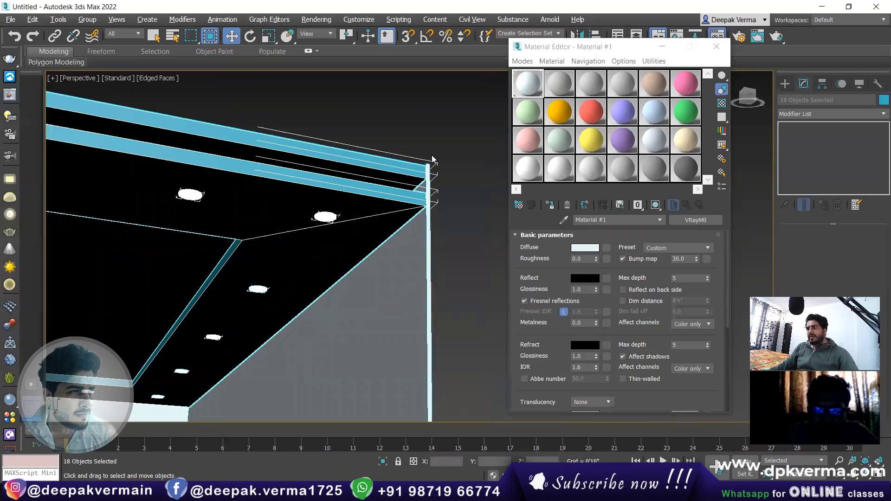
click(432, 159)
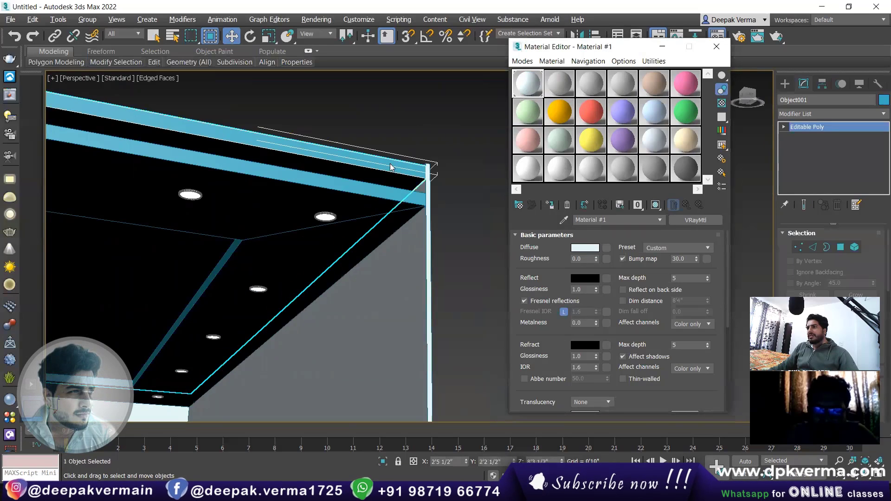
drag(532, 91, 393, 168)
drag(532, 91, 390, 197)
alt+middle_drag(390, 197, 499, 170)
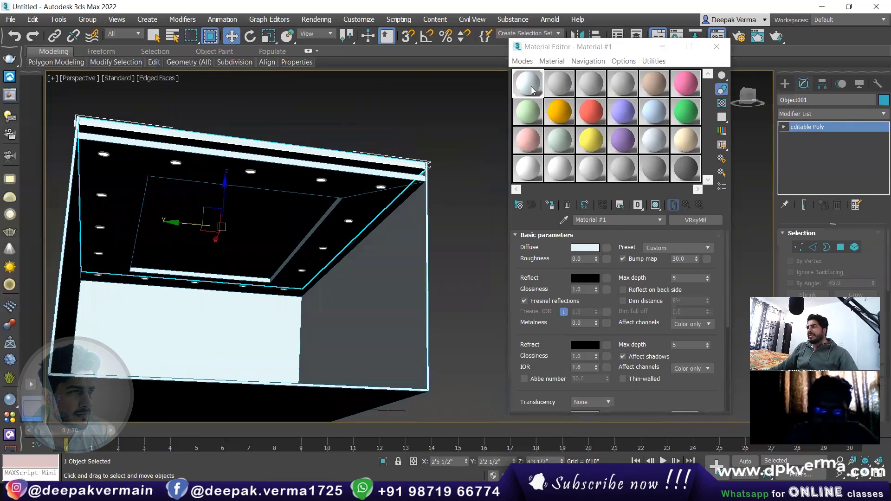
Change Material #1's Diffuse to warm cream RGB 232, 227, 199
click(585, 247)
drag(197, 114, 209, 103)
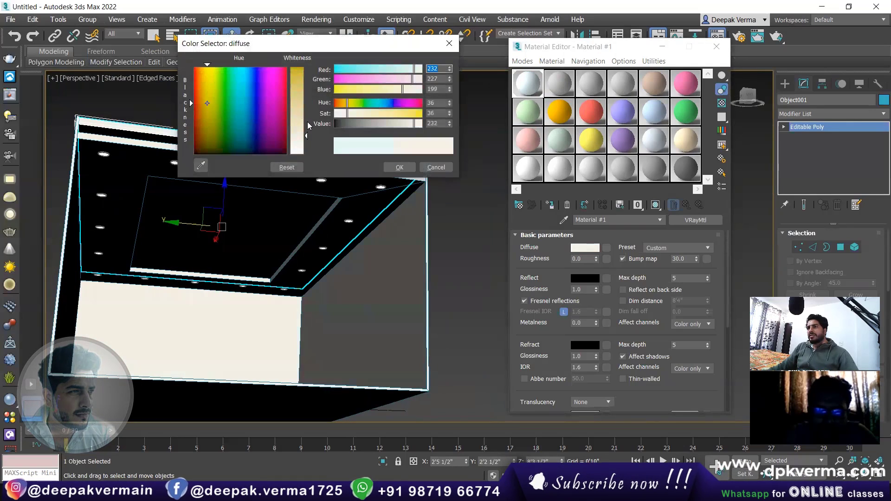
drag(306, 135, 306, 114)
click(399, 167)
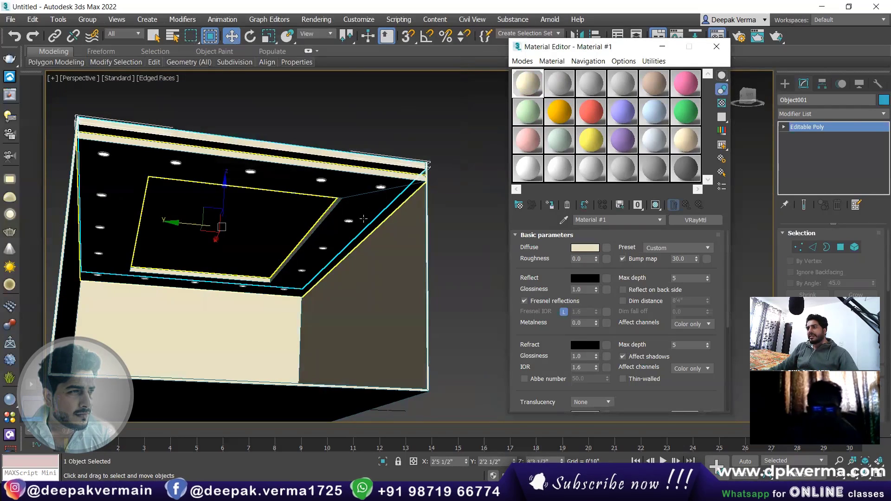
scroll(364, 237, down, 5)
Create a VRayPhysicalCamera in Top view, left of the room and aimed inside, AutoGrid off
key(t)
middle_drag(363, 237, 340, 247)
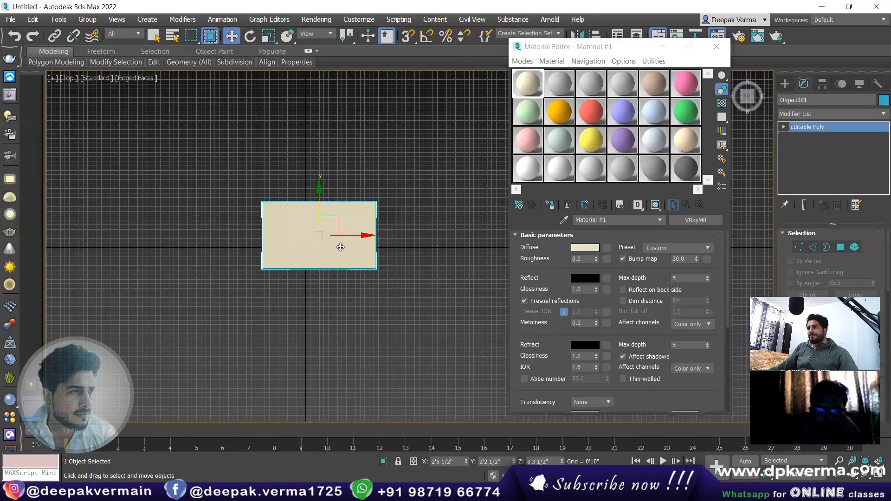
key(F3)
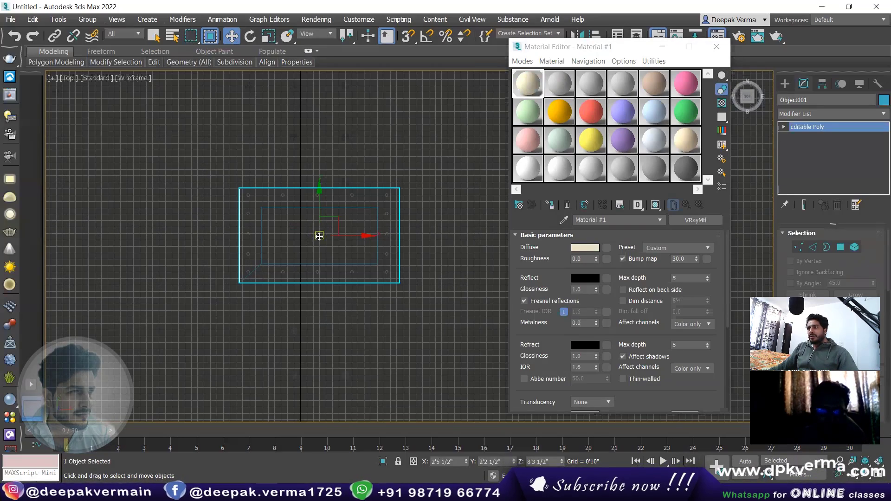
alt+middle_drag(282, 254, 331, 222)
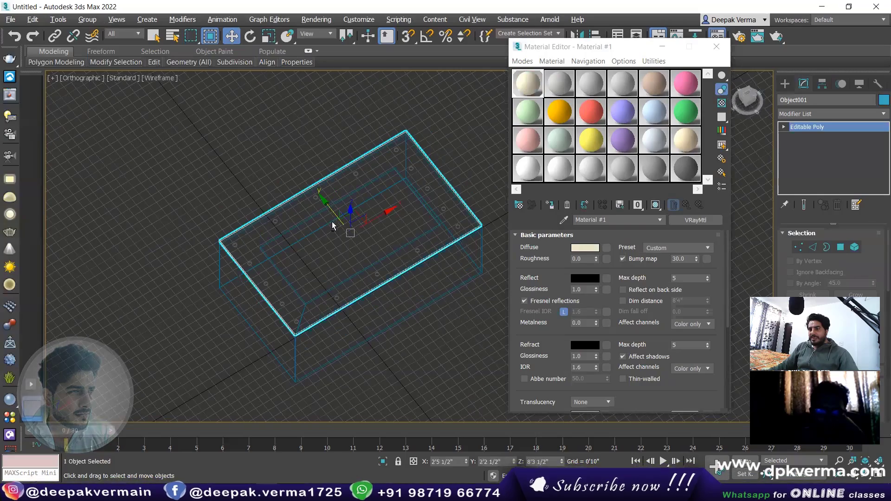
key(F3)
key(F3)
key(t)
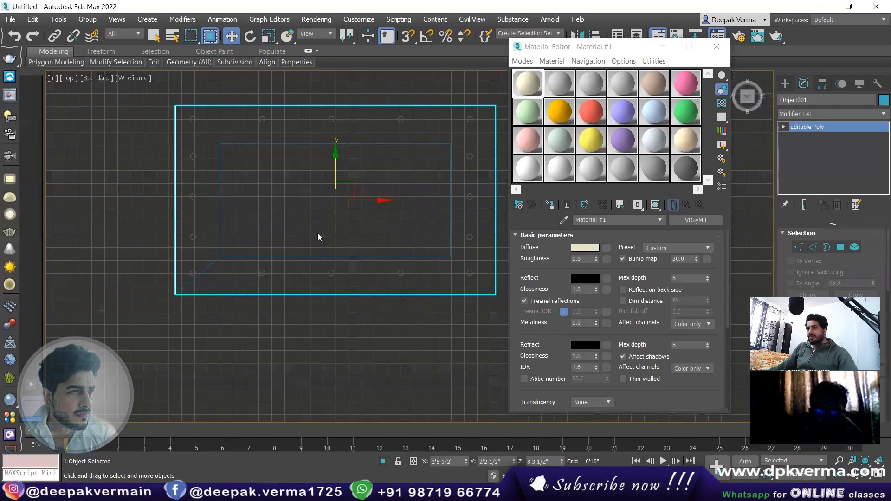
click(787, 85)
click(826, 101)
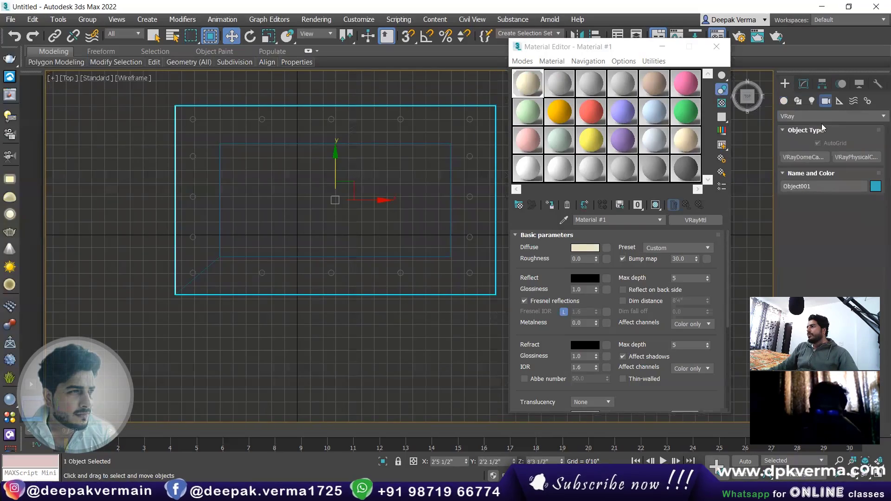
click(855, 157)
scroll(390, 213, down, 3)
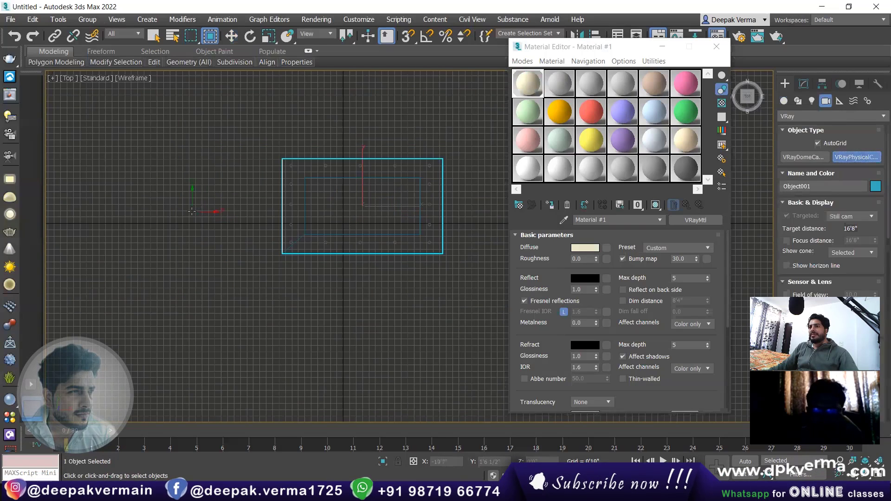
click(818, 143)
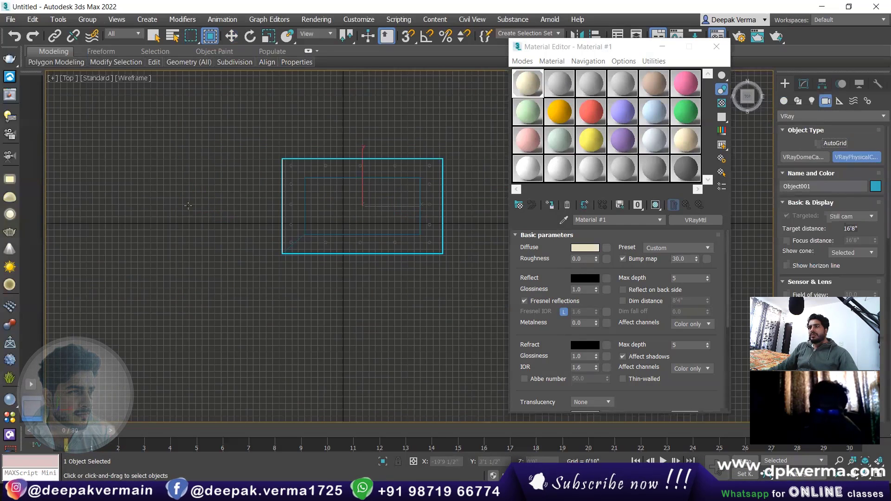
drag(174, 204, 380, 198)
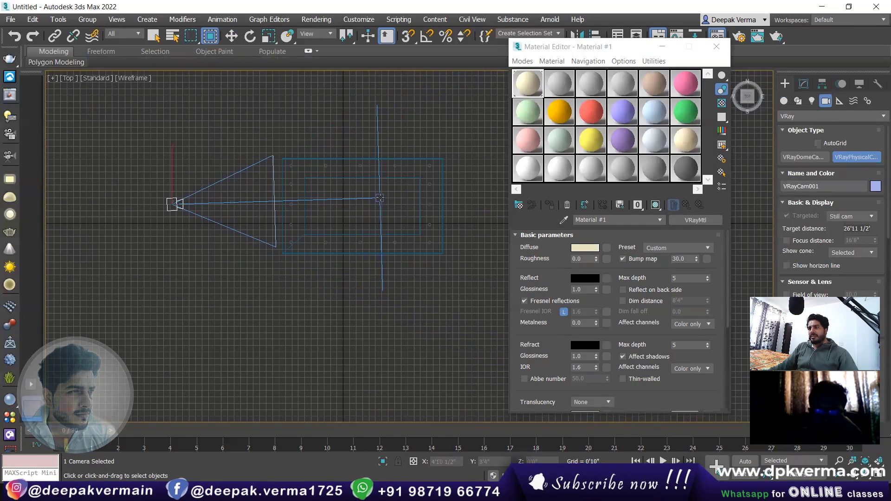
Look through the camera with safe frames on and dolly it forward into the room
key(c)
middle_drag(388, 265, 325, 312)
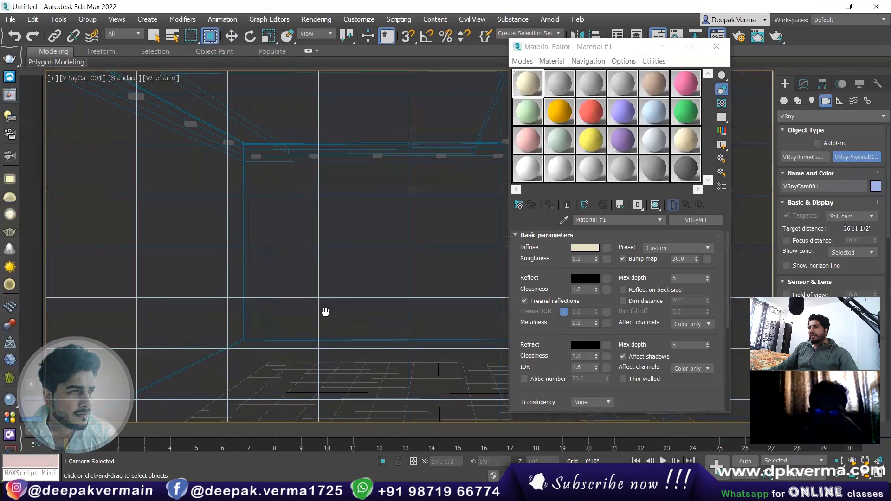
drag(630, 52, 758, 61)
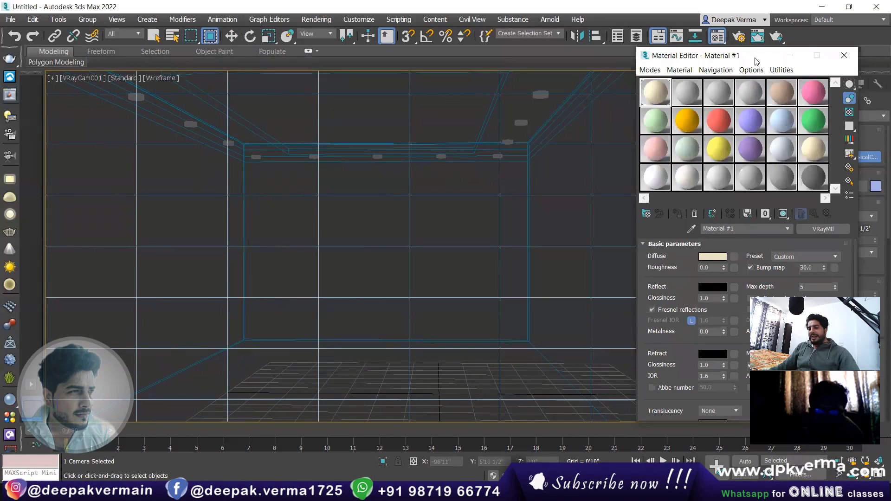
key(shift+f)
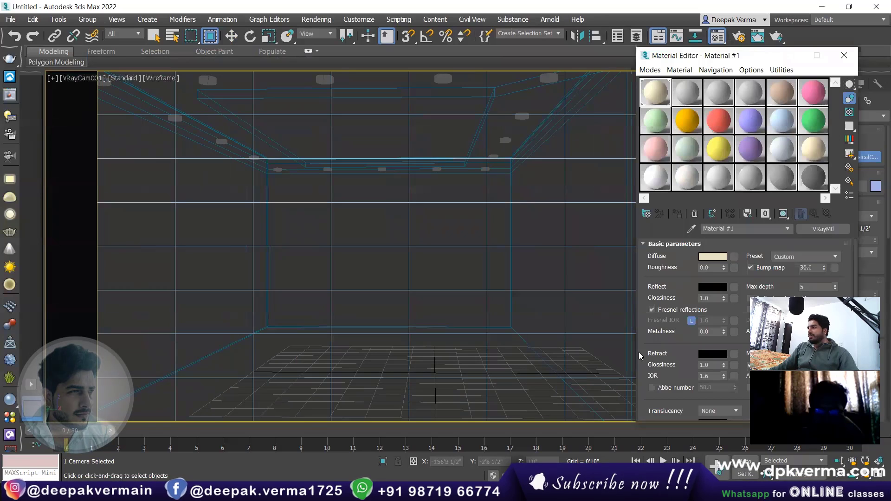
key(F3)
mouse_move(464, 281)
mouse_down()
mouse_move(464, 273)
mouse_move(476, 281)
mouse_up()
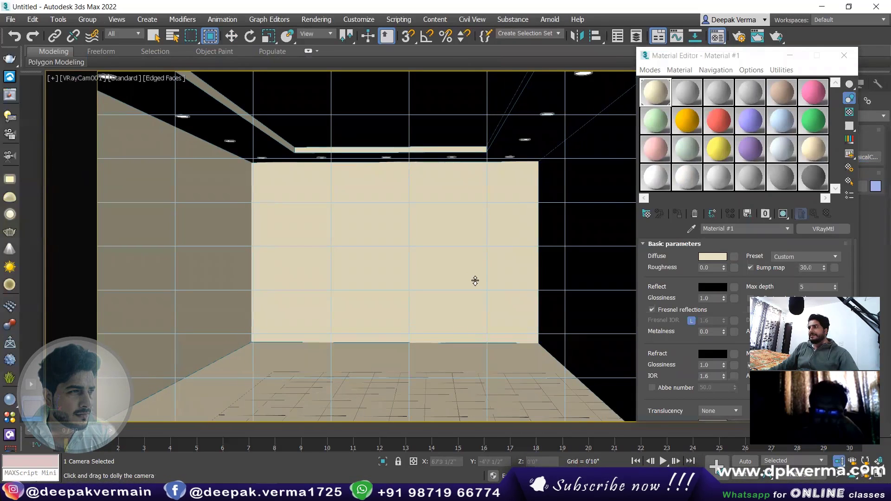
click(789, 55)
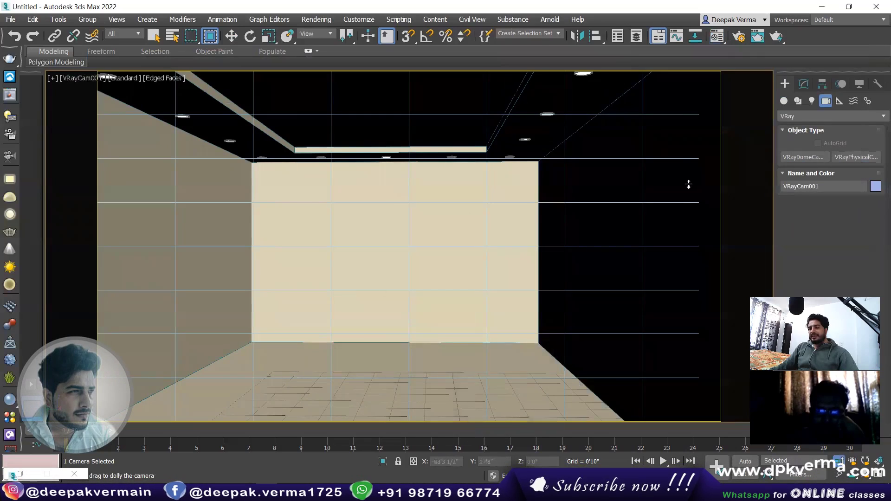
Run a quick test render from the camera, then stop it and close the frame
key(shift+q)
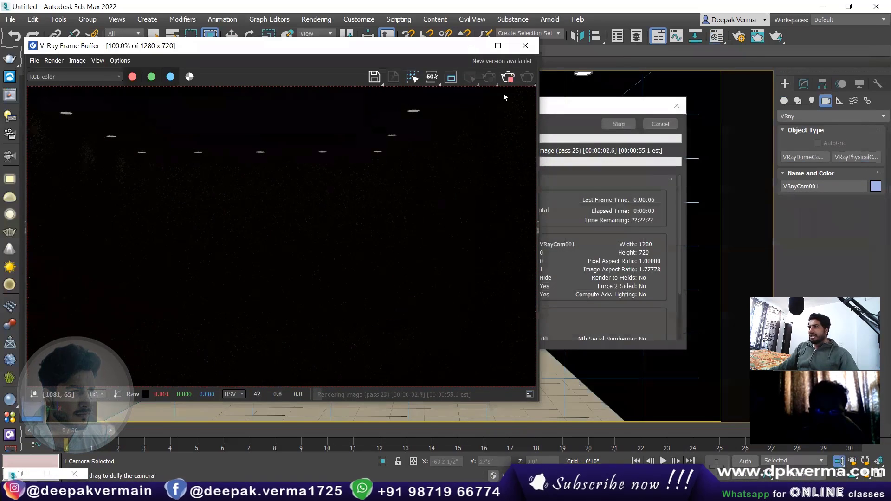
click(507, 77)
click(525, 45)
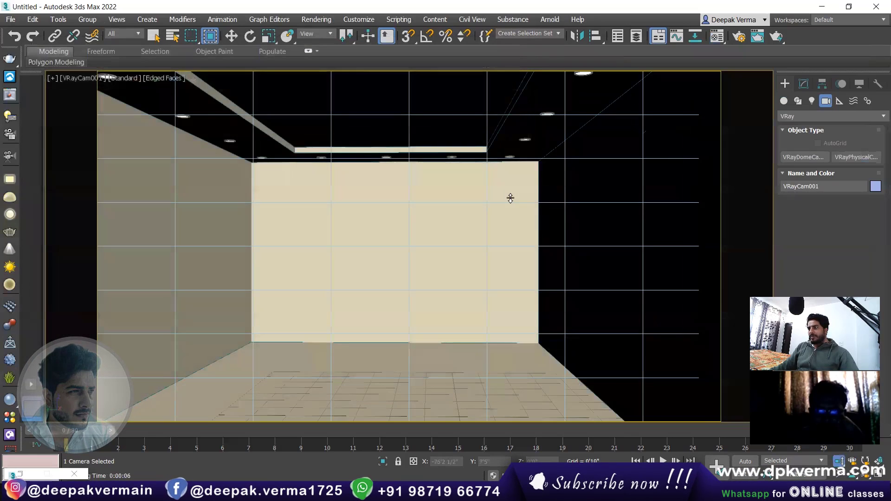
Draw a V-Ray plane light across the room in the Left view
key(f)
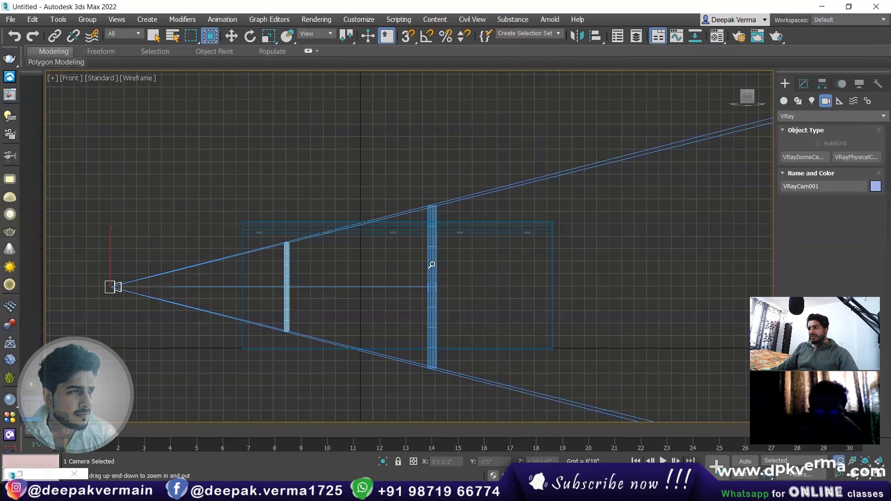
key(l)
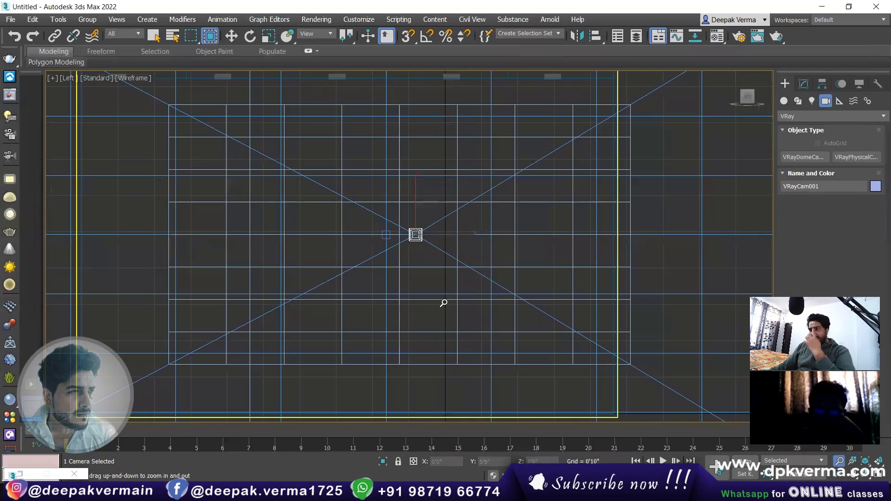
click(813, 101)
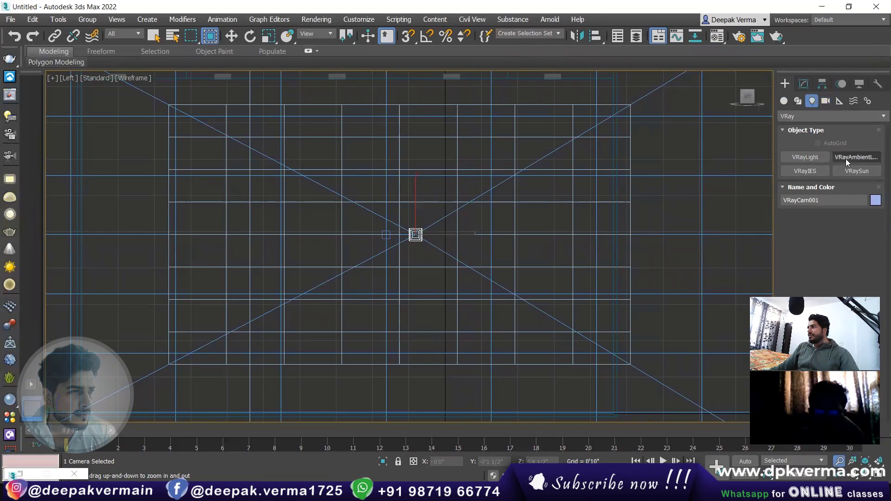
click(815, 160)
drag(204, 134, 581, 383)
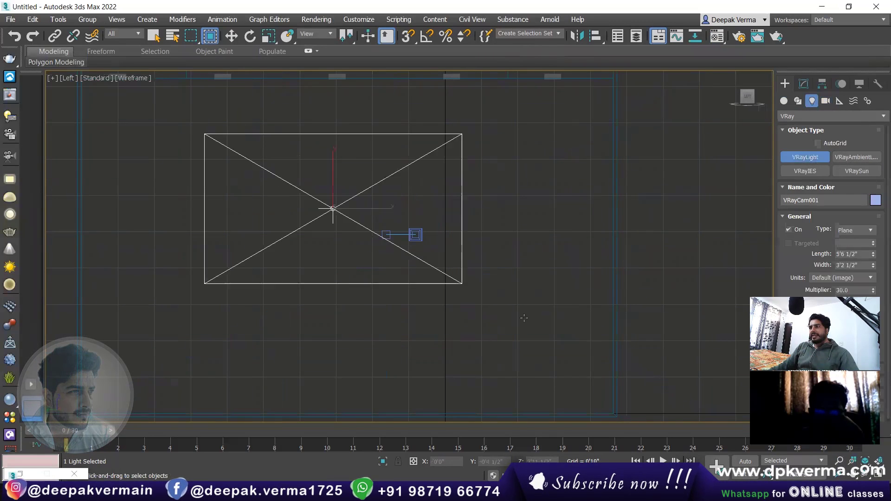
Move the light toward the room's left side in Top view and set its Length to 11'2"
key(t)
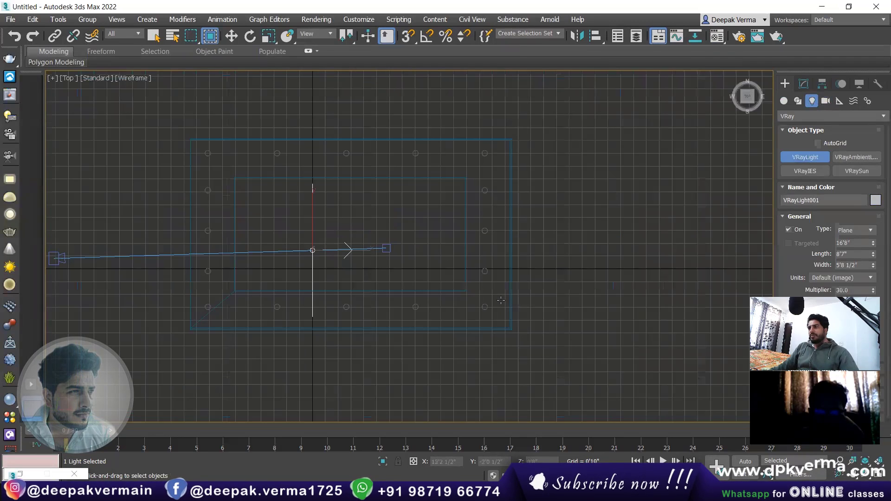
key(w)
drag(387, 244, 267, 244)
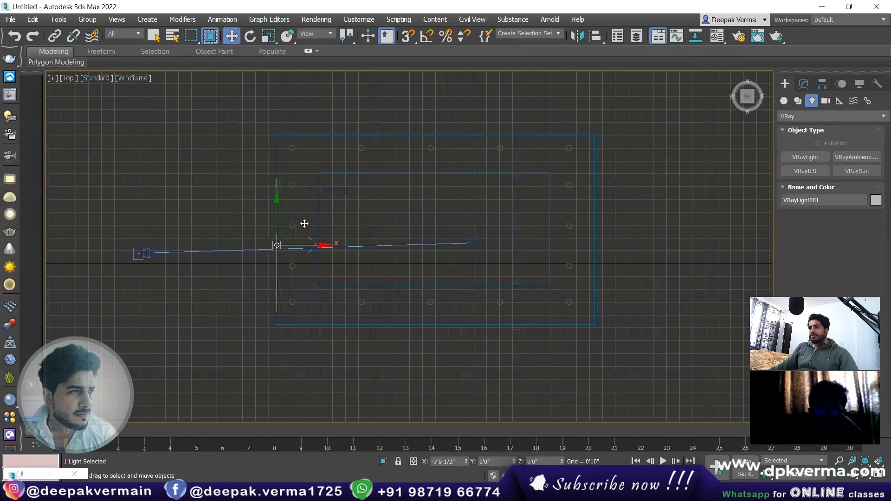
click(805, 84)
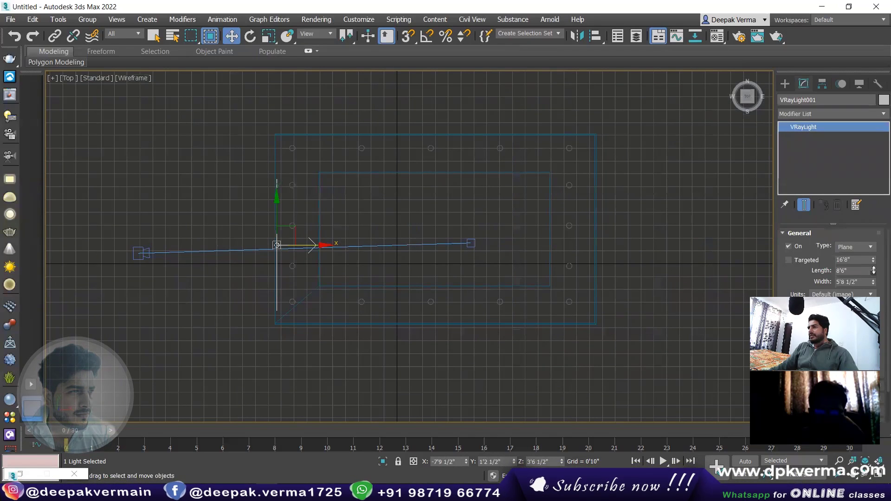
drag(276, 200, 277, 186)
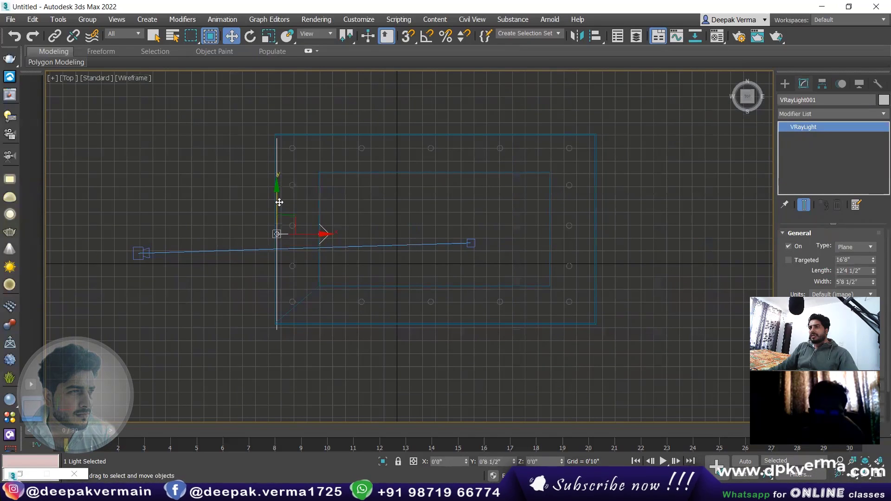
double_click(851, 270)
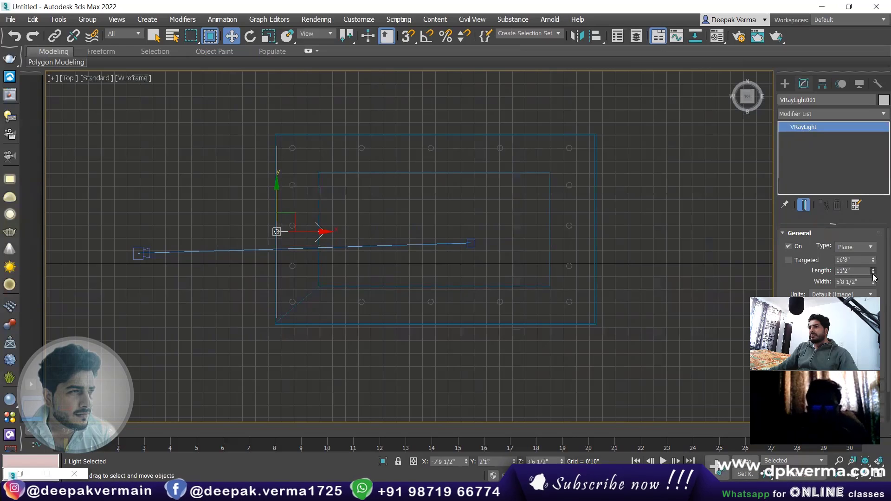
text(11'2)
key(Return)
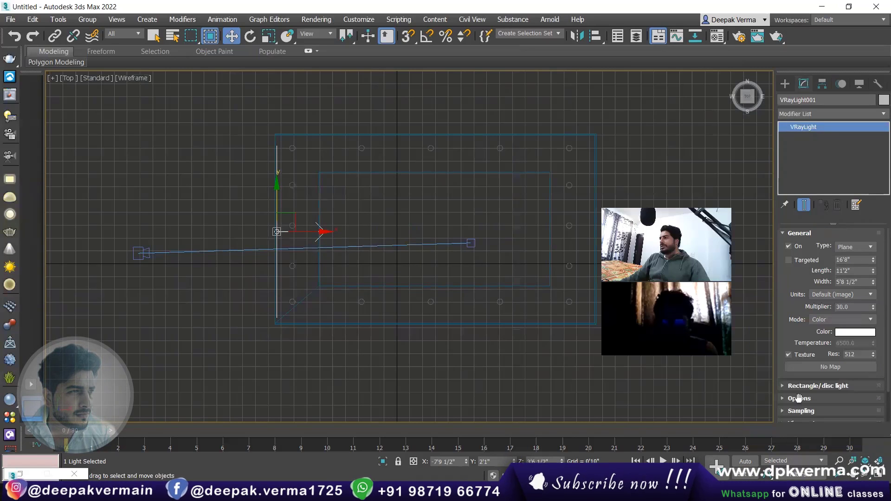
Make the light invisible and render the VRayCam001 camera view
scroll(805, 309, down, 5)
click(805, 310)
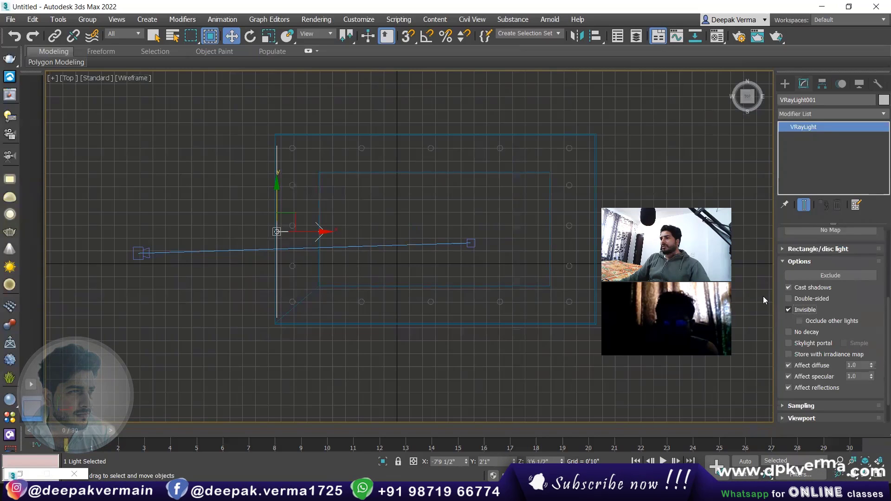
click(276, 265)
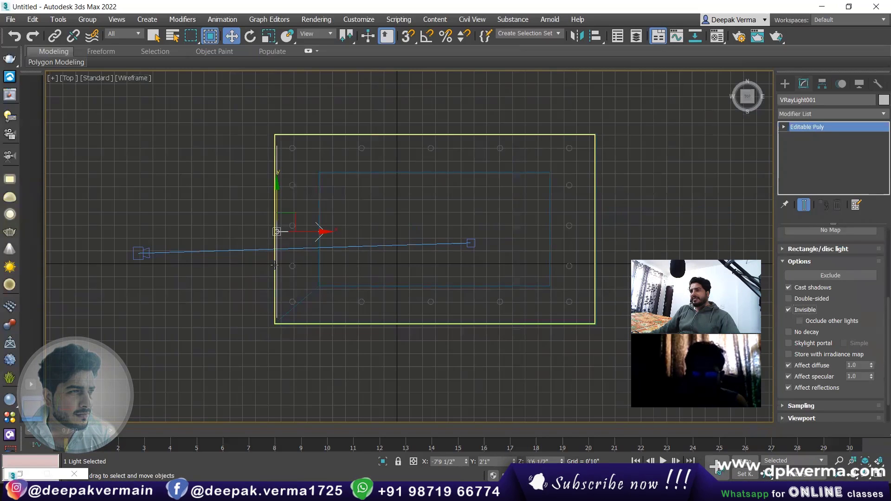
key(c)
key(shift+q)
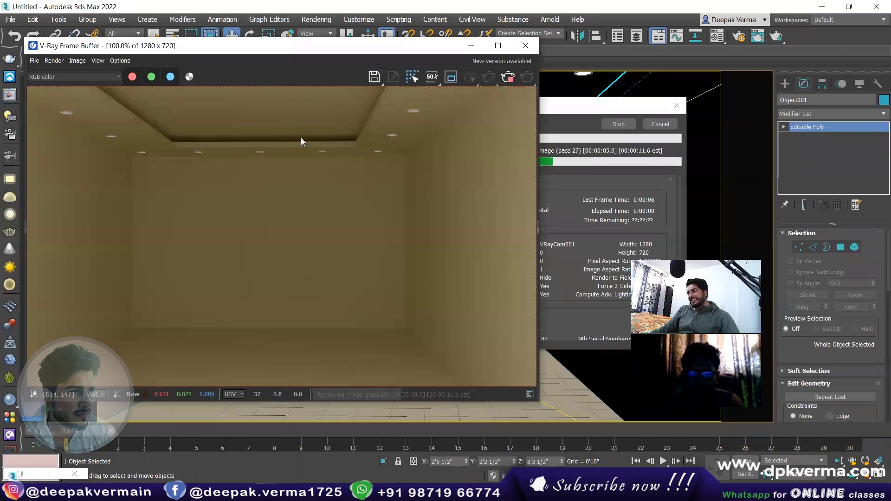
Stop the render, close the frame buffer, and show the Front view as wireframe
click(514, 78)
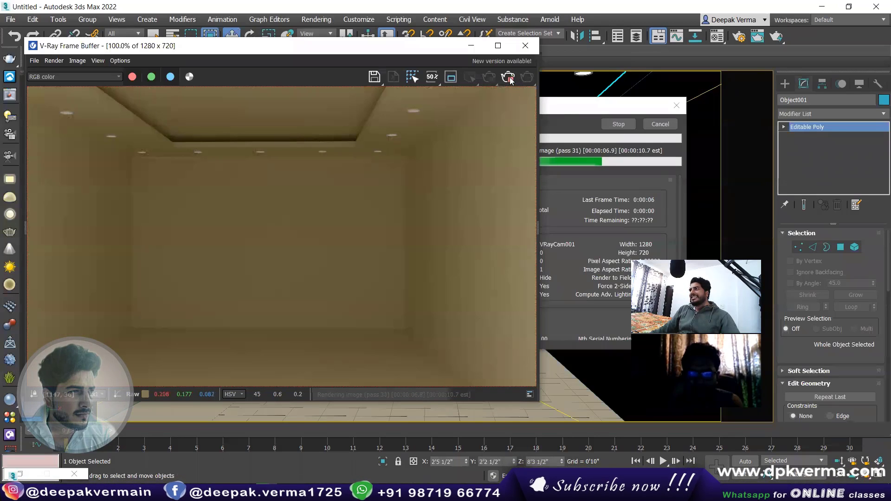
click(346, 176)
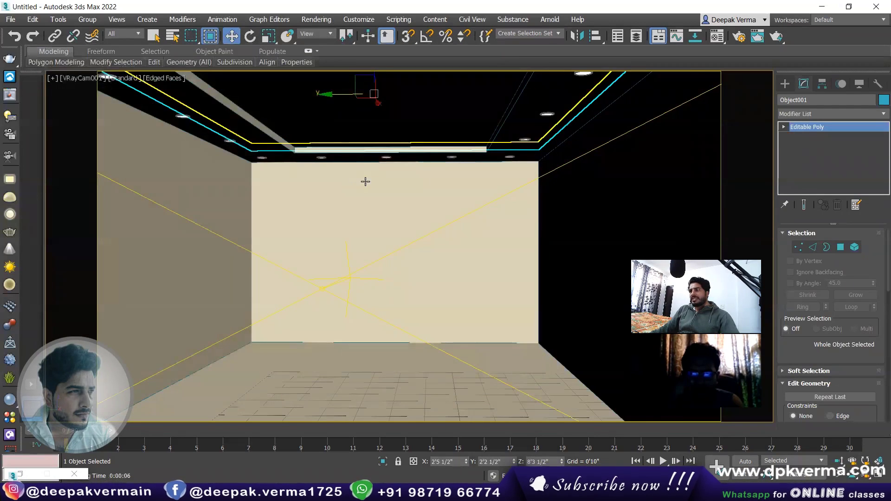
key(f)
middle_drag(433, 159, 406, 179)
key(F3)
scroll(417, 116, up, 2)
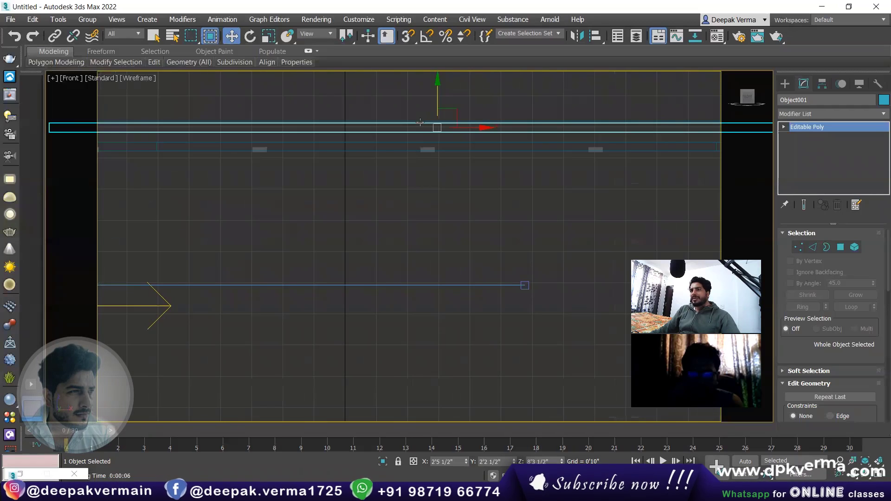
scroll(412, 147, down, 1)
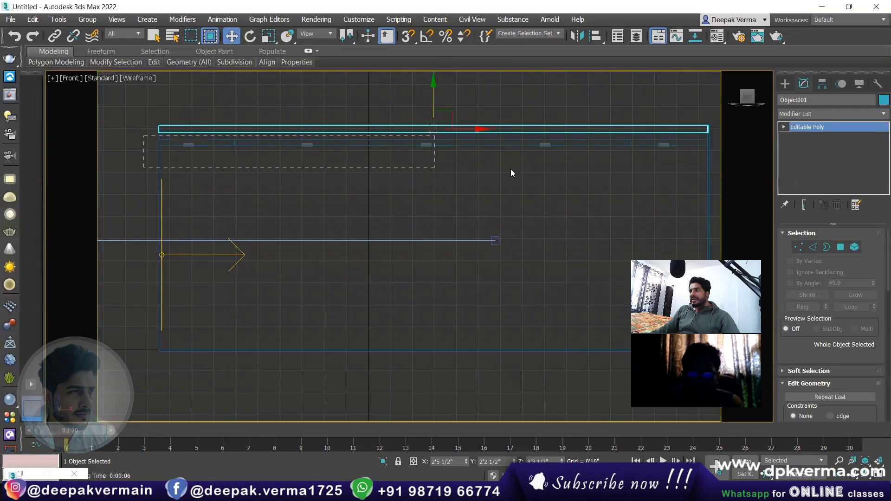
Draw a thin V-Ray plane light across the ceiling cove in the Front view
drag(725, 170, 724, 167)
click(563, 163)
click(785, 83)
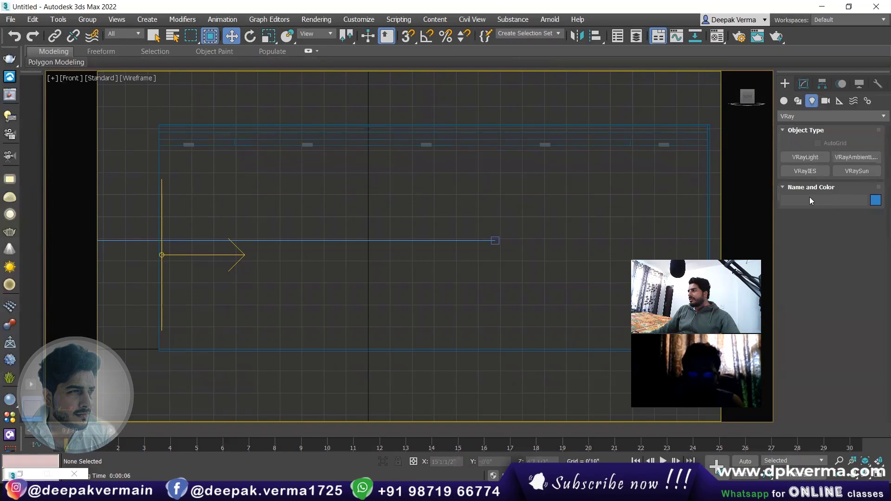
click(812, 161)
scroll(194, 137, up, 2)
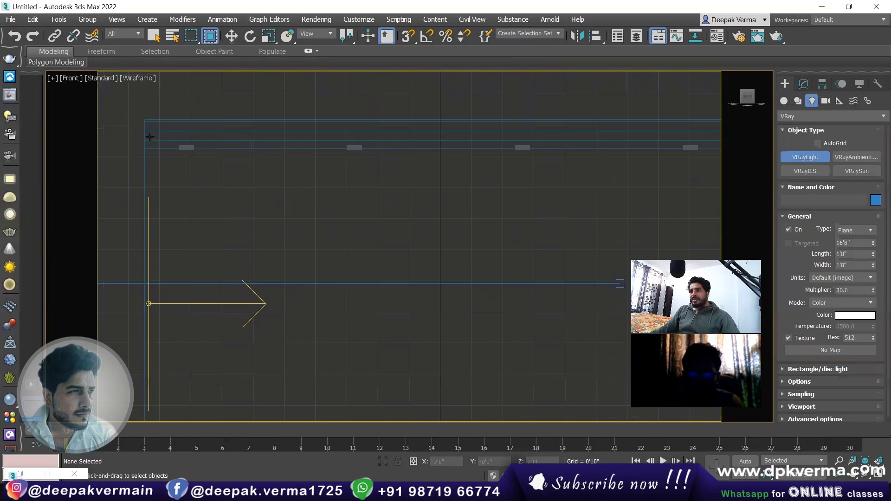
drag(147, 132, 709, 138)
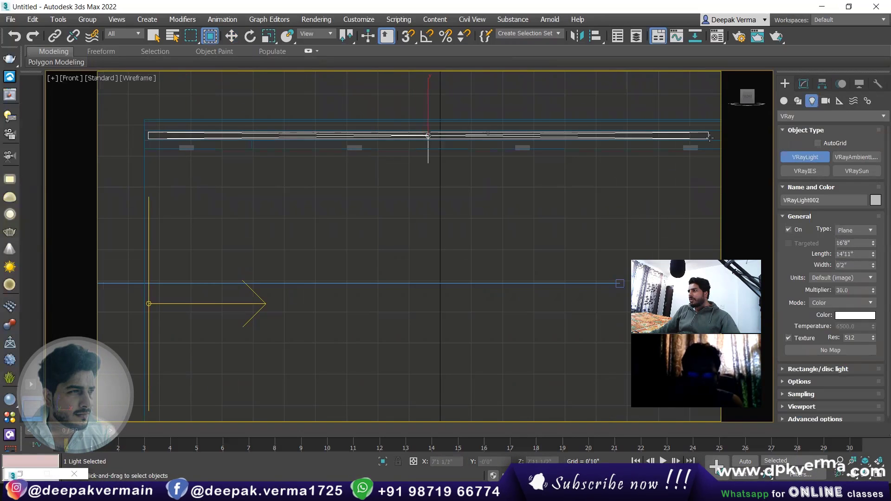
scroll(709, 137, down, 2)
scroll(709, 138, down, 2)
middle_drag(709, 138, 676, 139)
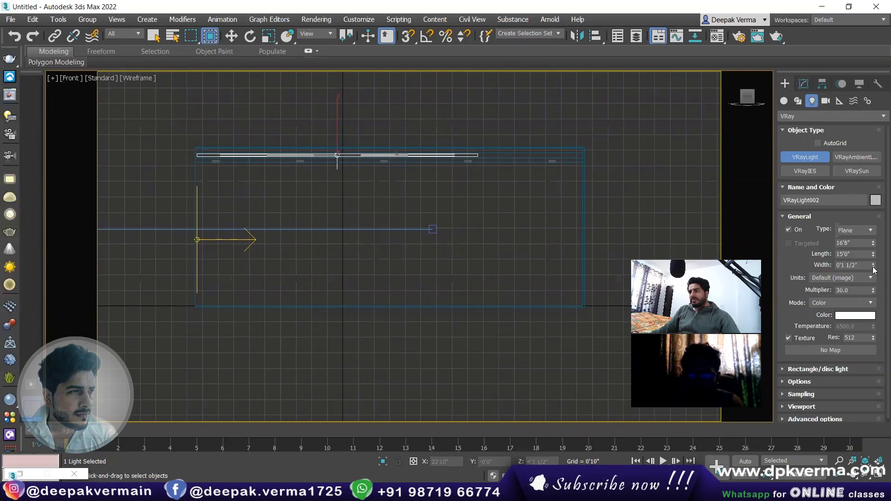
Lengthen the light strip to 19'6" and move it onto the cove edge
drag(873, 256, 429, 205)
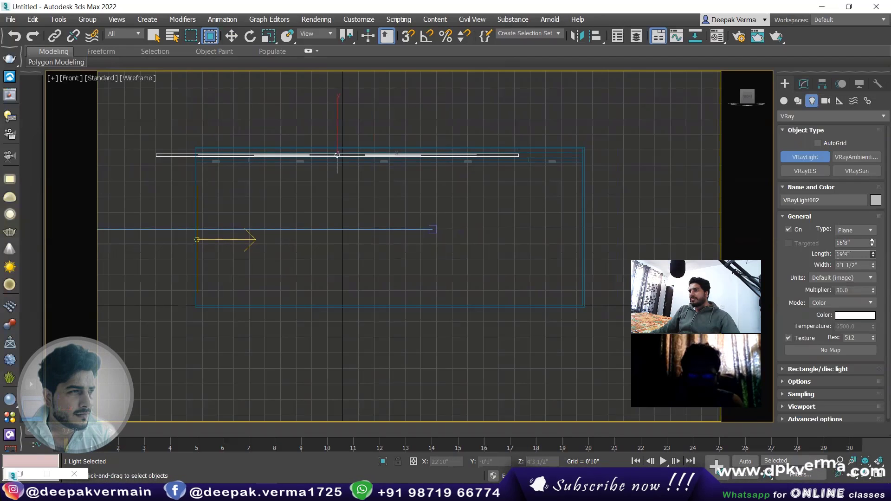
key(w)
drag(368, 155, 424, 159)
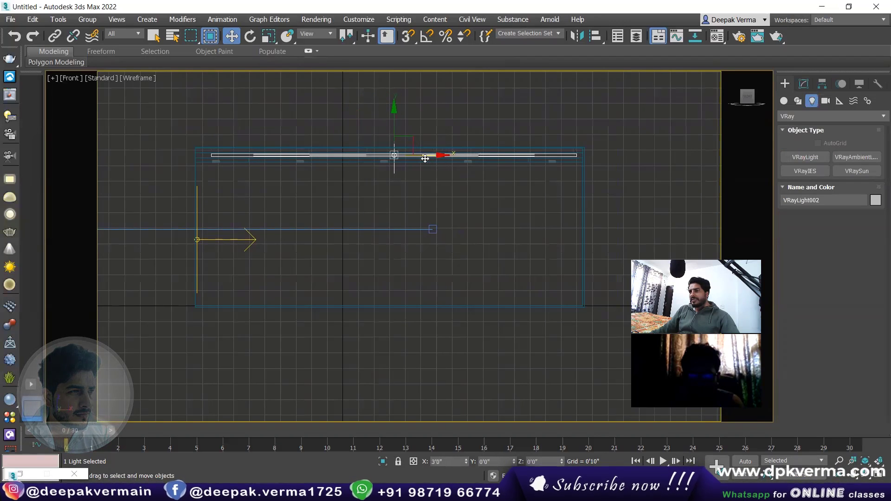
key(t)
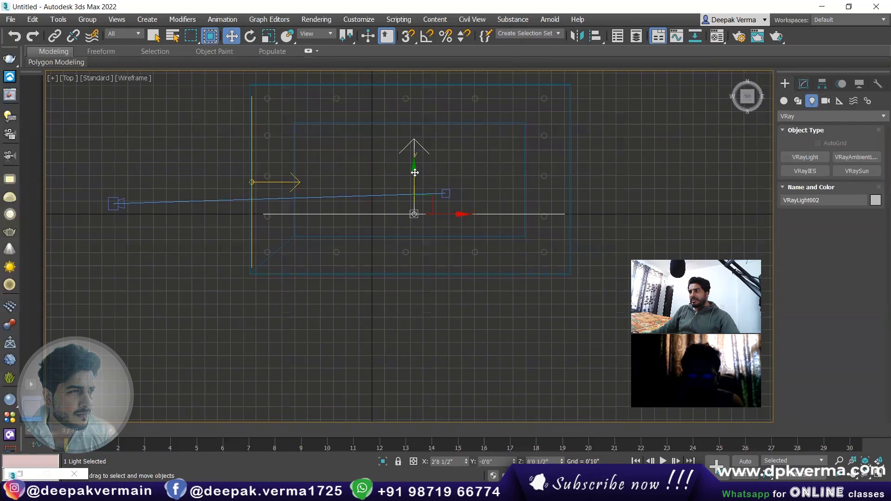
drag(414, 172, 412, 208)
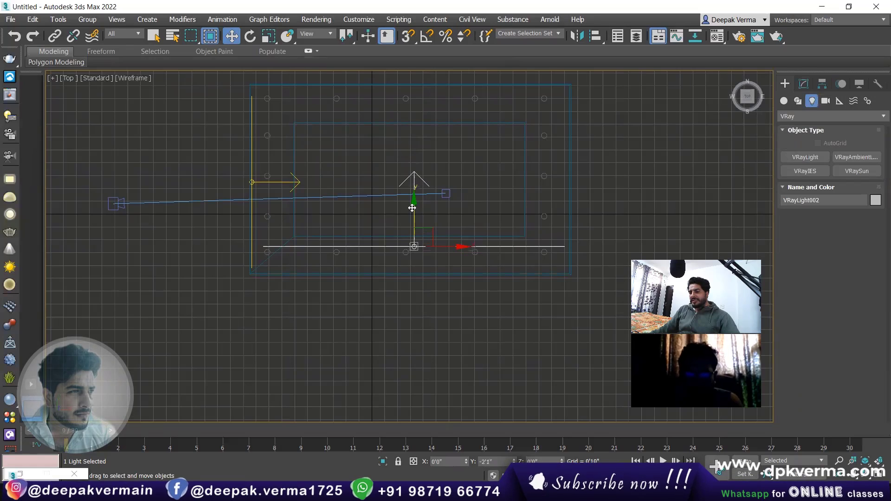
key(f)
scroll(402, 209, up, 3)
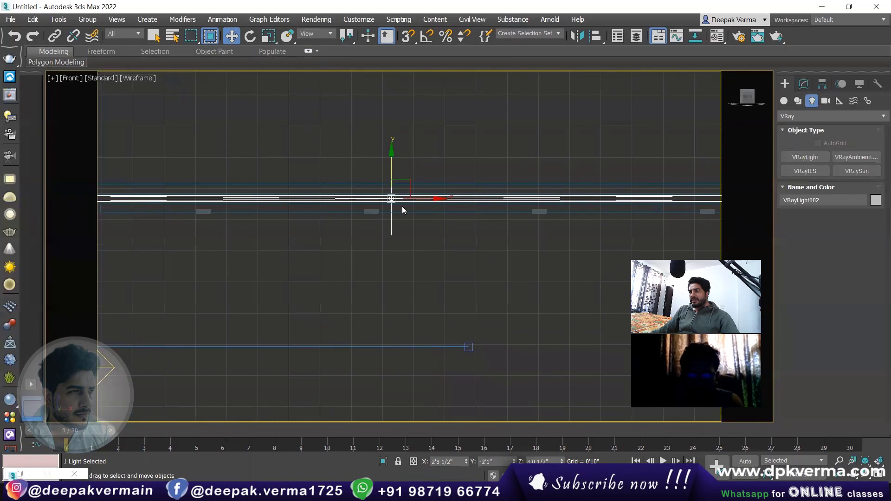
scroll(402, 210, down, 3)
Tilt the strip about -11.41° in the Left view so it aims upward
key(l)
scroll(443, 155, up, 3)
scroll(425, 269, up, 2)
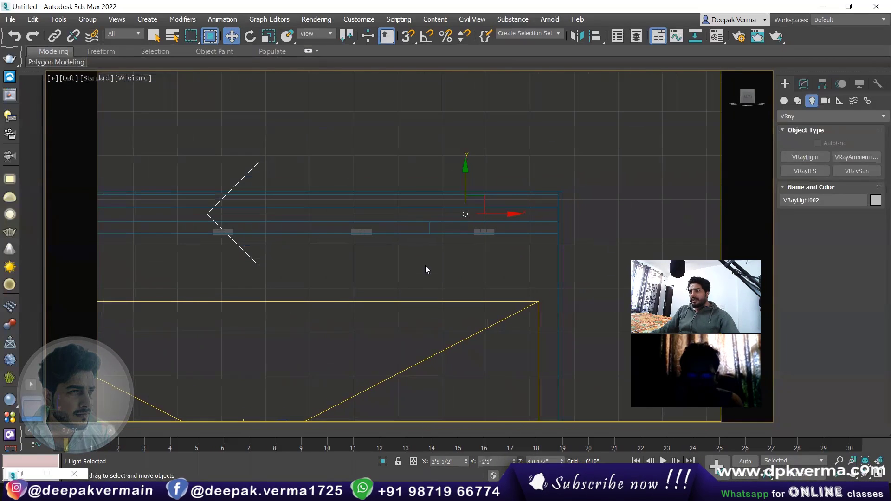
key(e)
drag(504, 195, 507, 203)
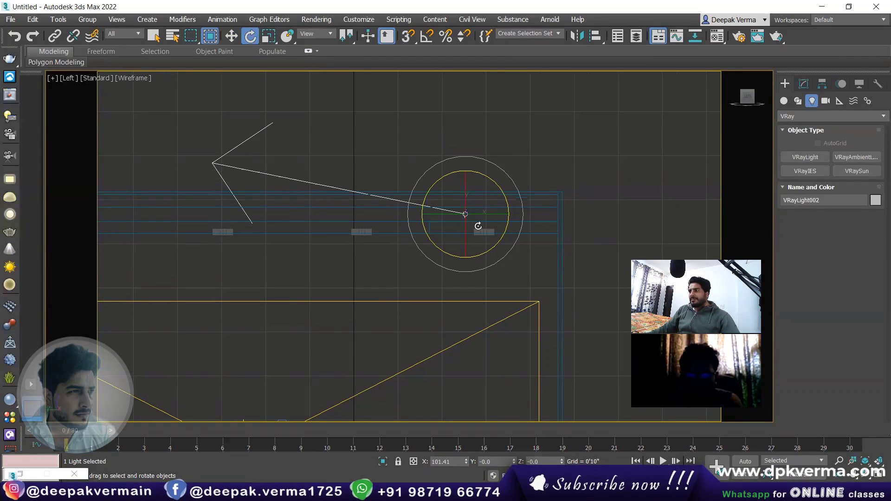
Give the cove strip light a pink-violet colour (156, 50, 196) and multiplier 41
click(804, 84)
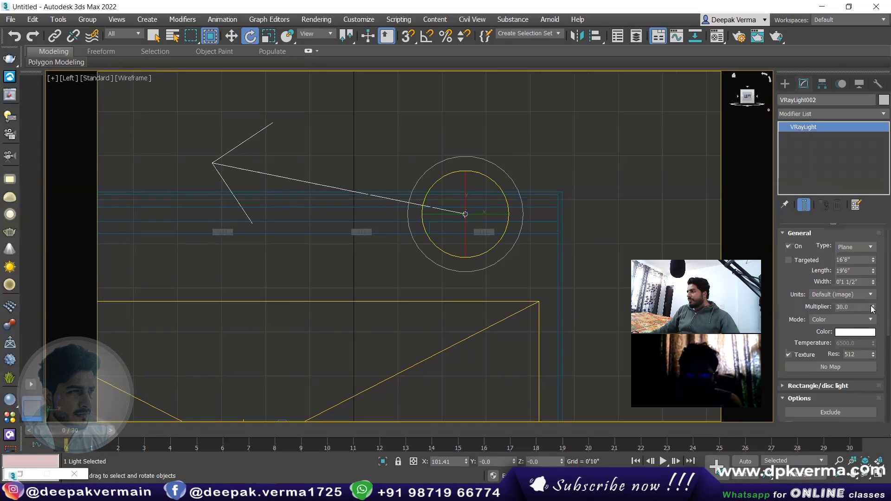
click(860, 330)
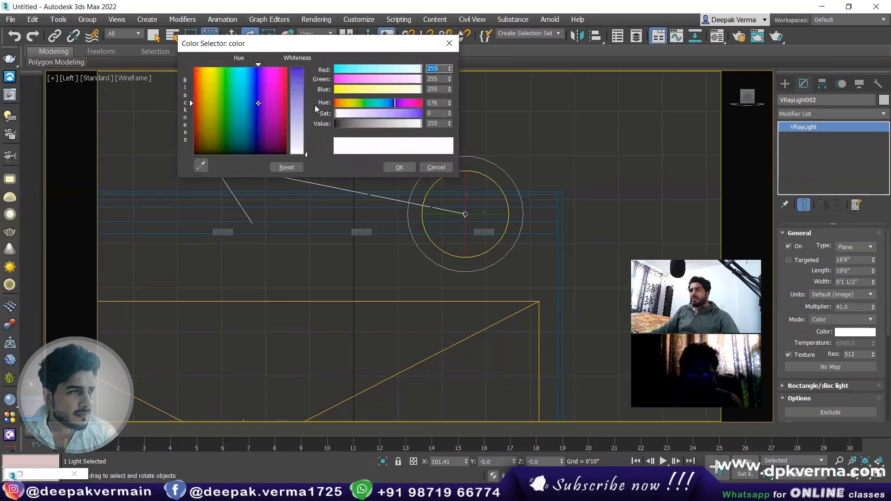
drag(298, 151, 295, 84)
click(223, 100)
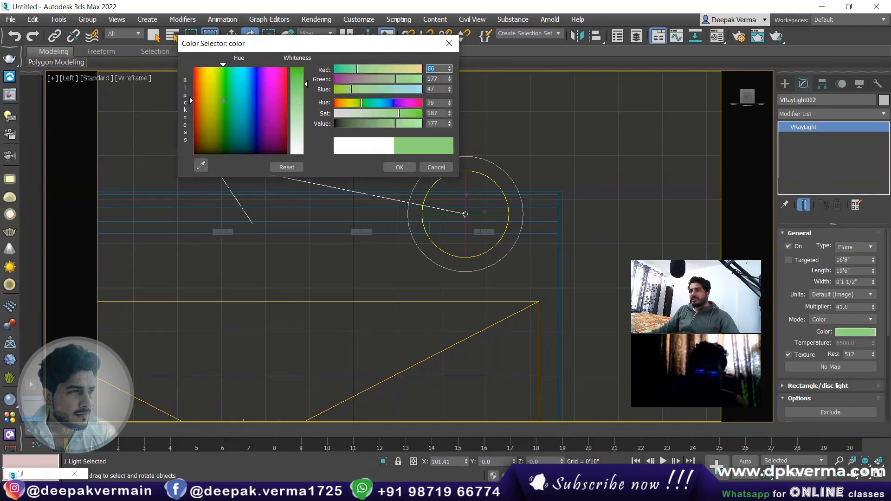
click(267, 92)
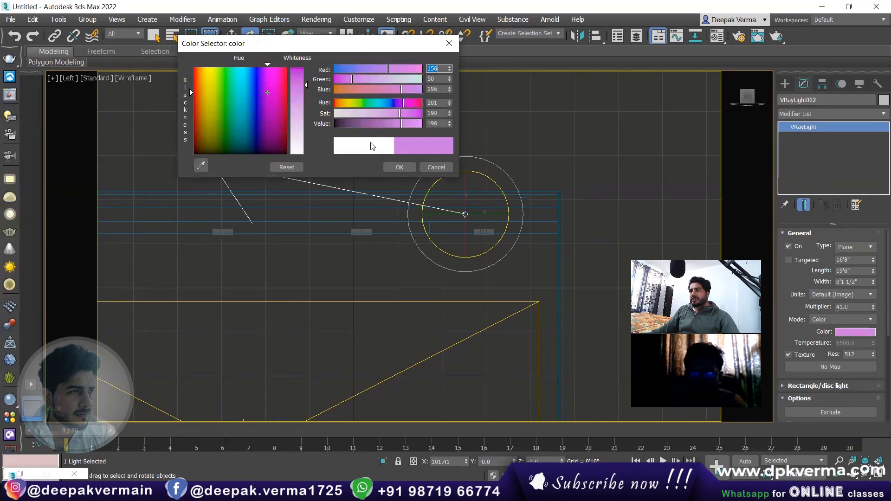
click(402, 168)
scroll(522, 246, down, 3)
scroll(522, 245, down, 2)
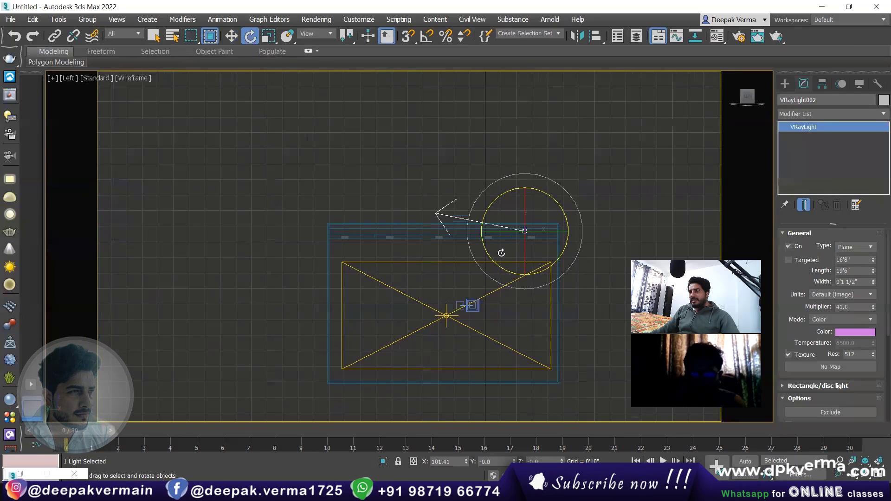
Mirror an instance of the strip light on X and move it to the opposite cove edge
key(w)
click(577, 37)
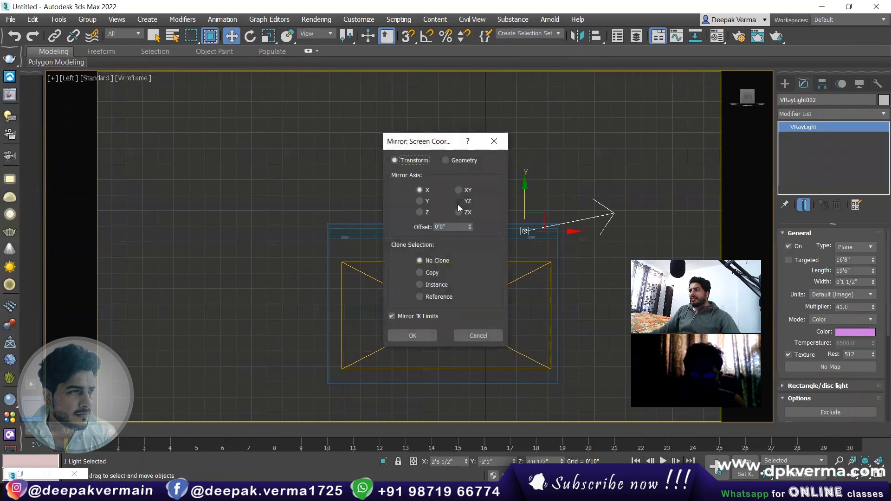
click(434, 285)
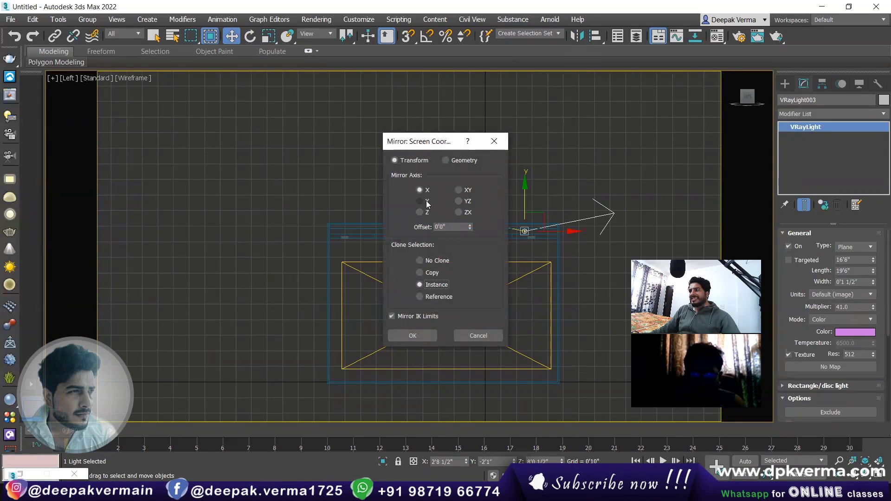
drag(423, 141, 230, 126)
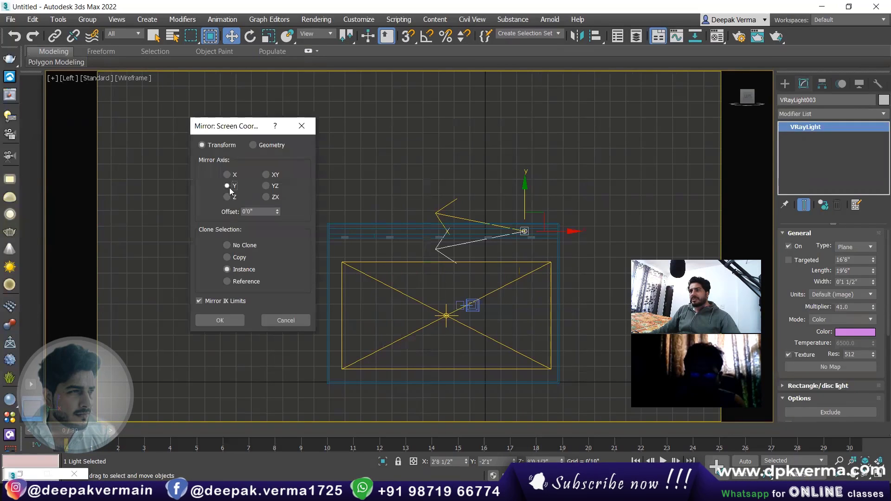
click(229, 175)
click(220, 321)
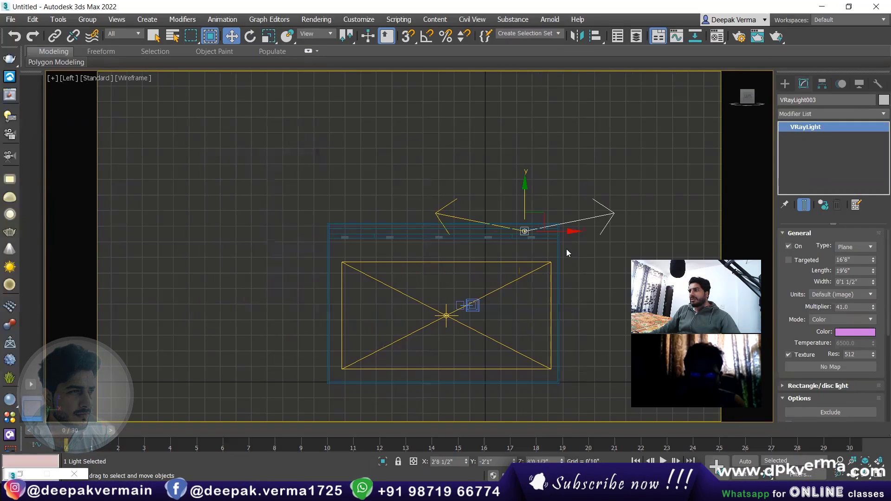
mouse_move(565, 232)
mouse_down()
mouse_move(390, 252)
mouse_move(408, 255)
mouse_up()
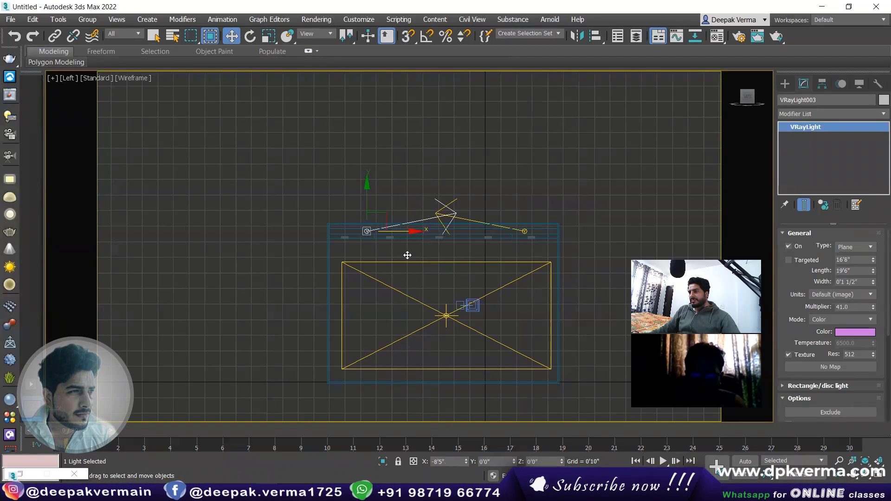
Shift-drag a copy of the strip light beside the room in the Top view
key(t)
scroll(432, 177, down, 2)
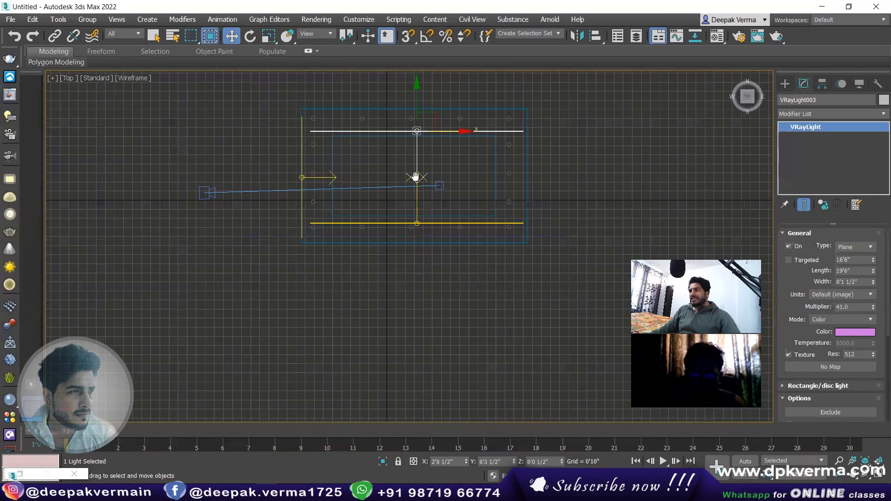
scroll(425, 176, down, 2)
shift+drag(412, 121, 634, 142)
Rotate the copy 90°, shorten it to 11'1 1/2", and place it on the room's right side
click(440, 297)
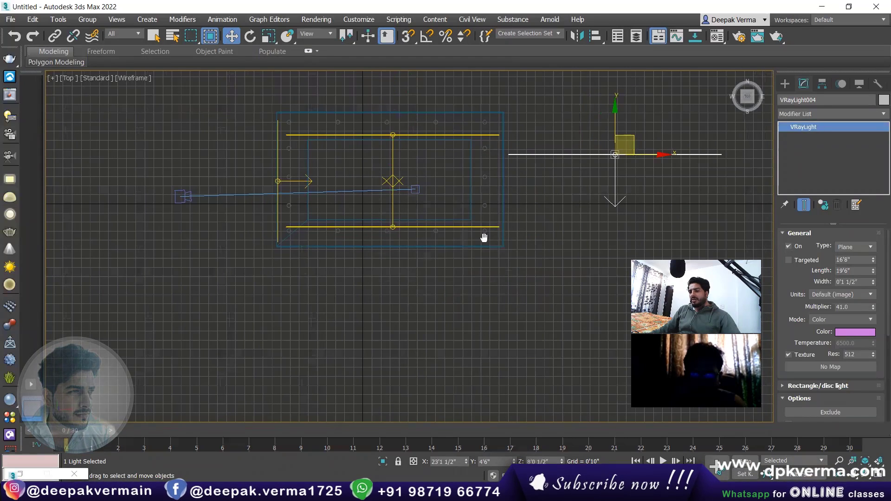
key(e)
middle_drag(616, 178, 579, 193)
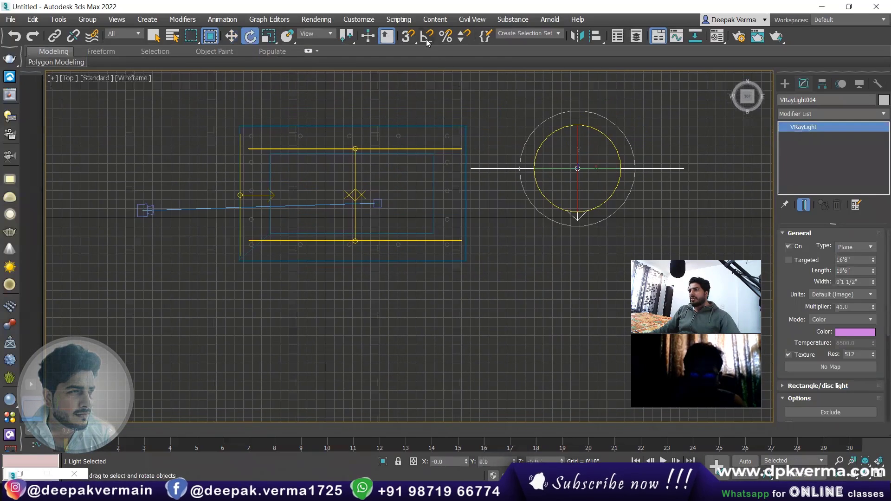
drag(623, 173, 599, 203)
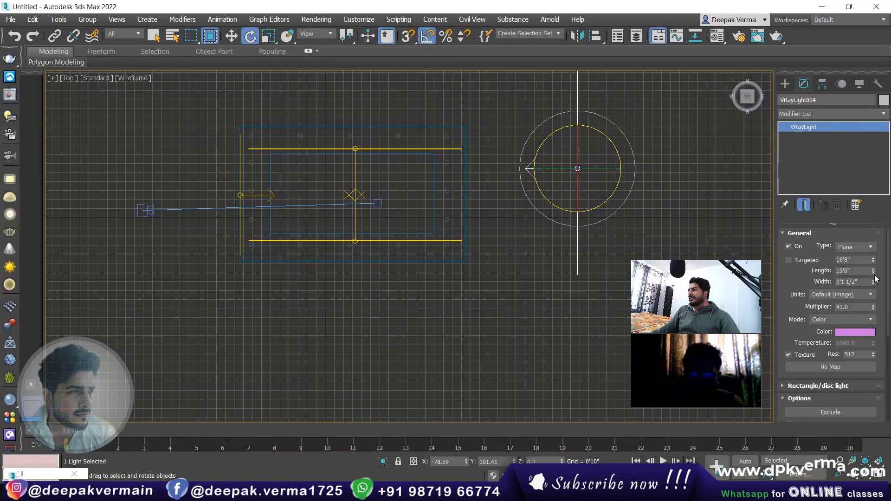
drag(873, 271, 874, 274)
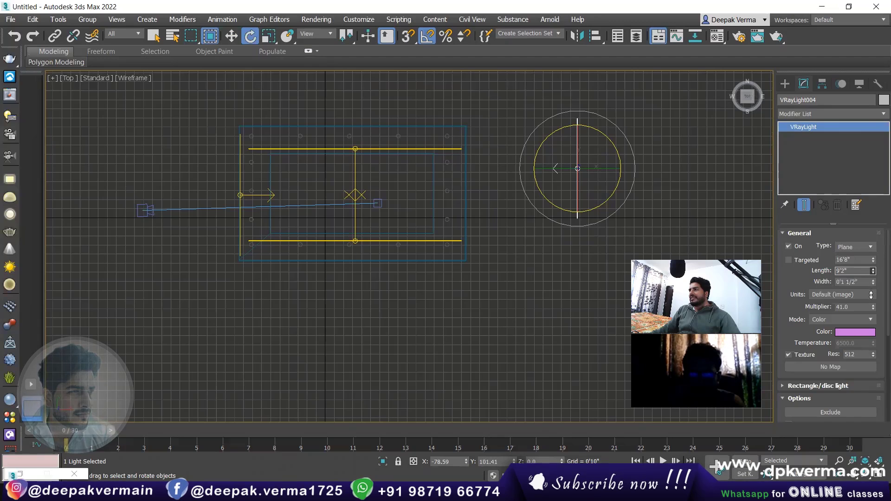
key(w)
mouse_move(587, 155)
mouse_down()
mouse_move(496, 184)
mouse_move(461, 181)
mouse_up()
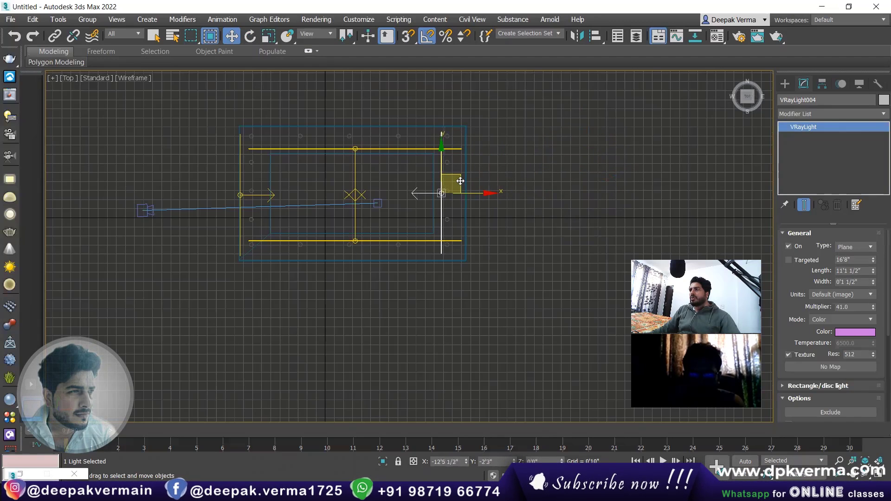
scroll(460, 182, up, 5)
middle_drag(470, 189, 509, 217)
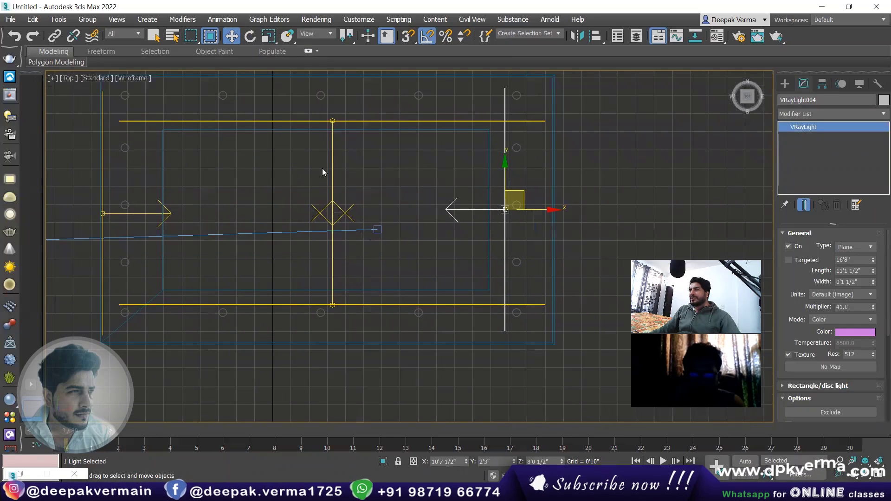
drag(536, 209, 530, 209)
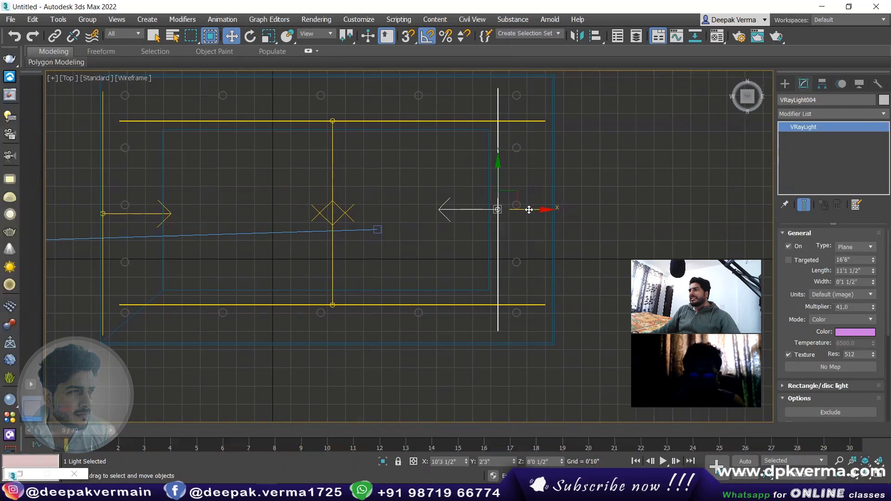
Mirror an instance of the short light to the left side and render the camera view
click(577, 36)
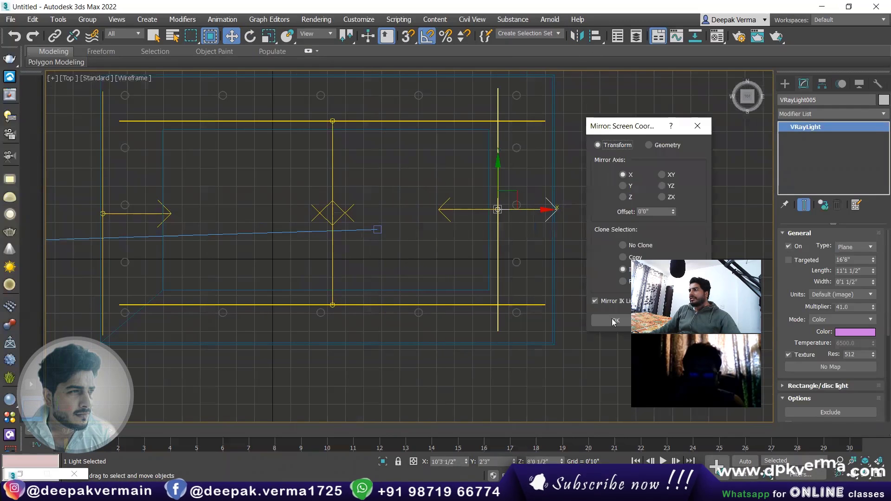
click(612, 319)
drag(492, 210, 182, 215)
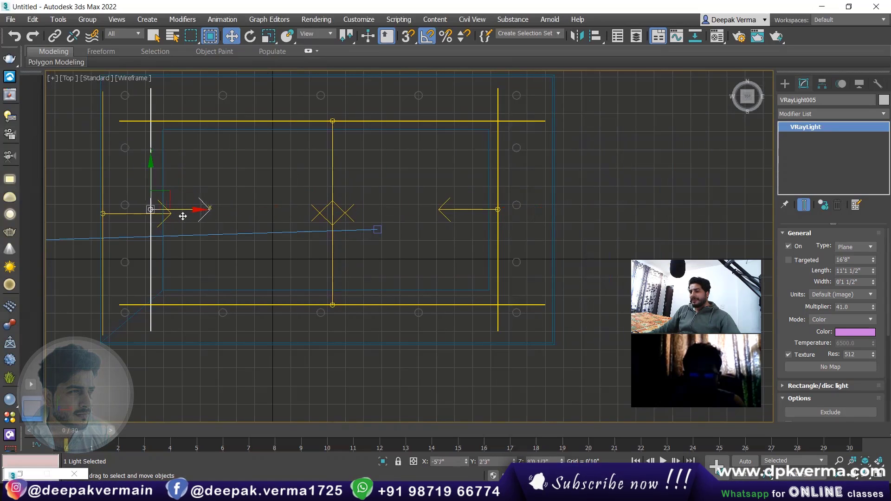
key(c)
key(shift+q)
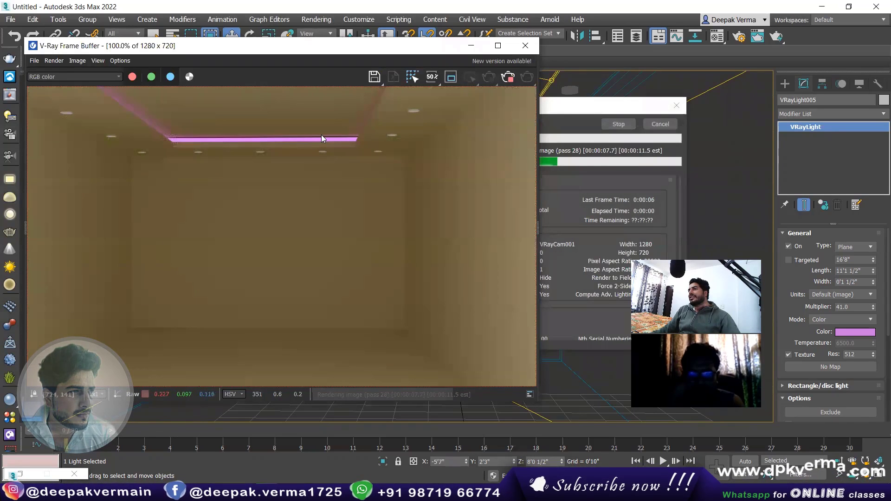
Set VRayLight005 invisible, test-render the camera view, then close the render windows
click(676, 106)
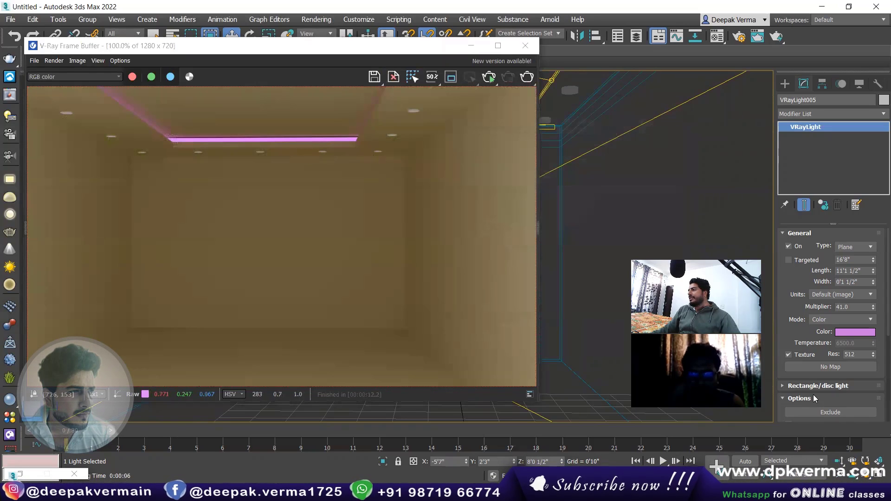
scroll(812, 400, down, 3)
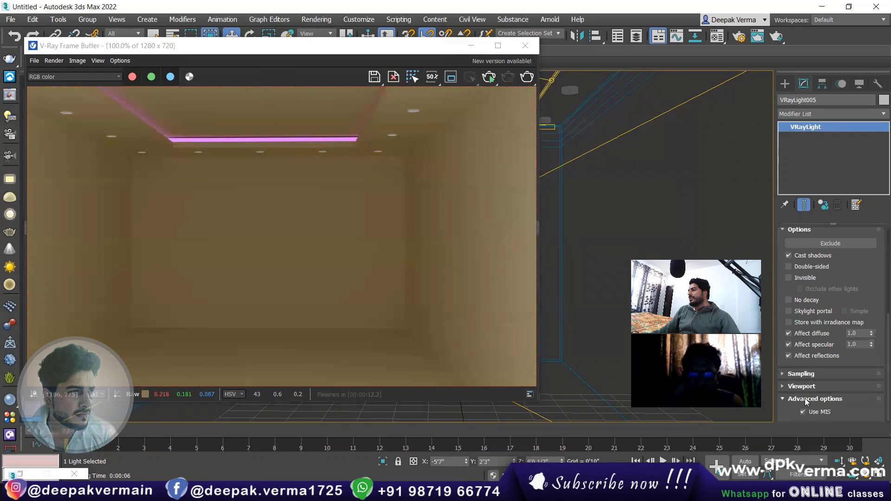
click(804, 279)
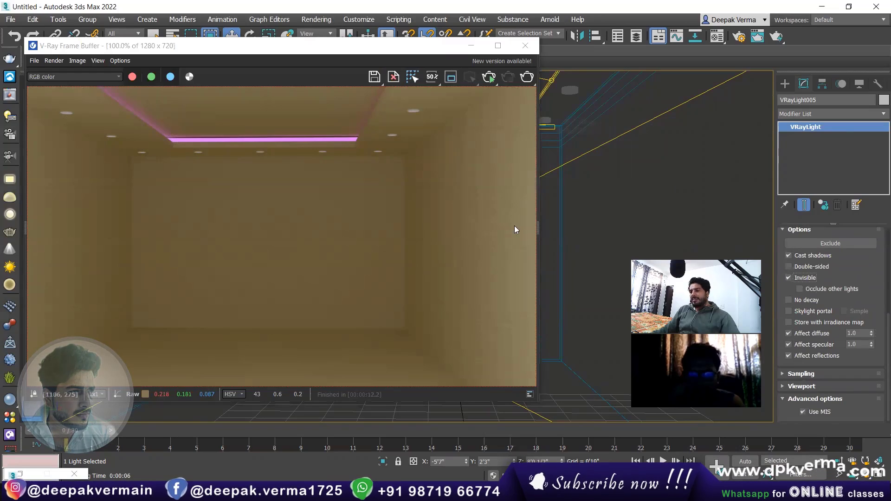
key(shift+q)
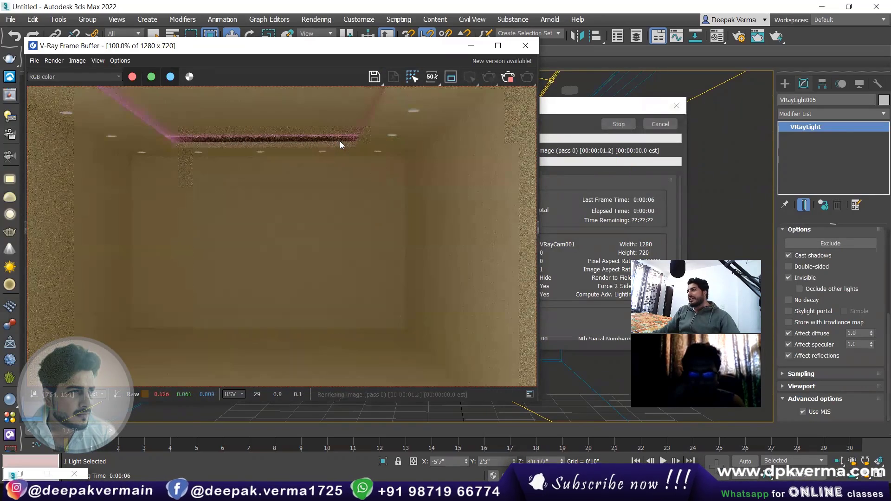
click(661, 125)
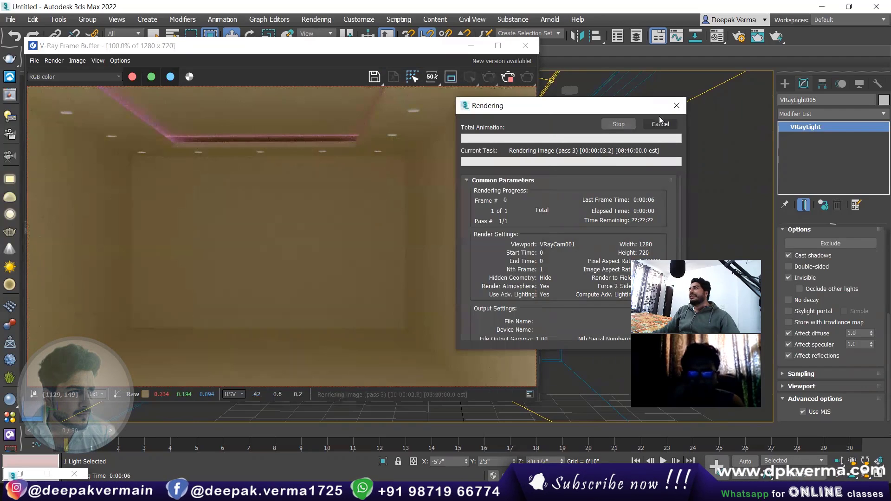
click(661, 122)
click(526, 45)
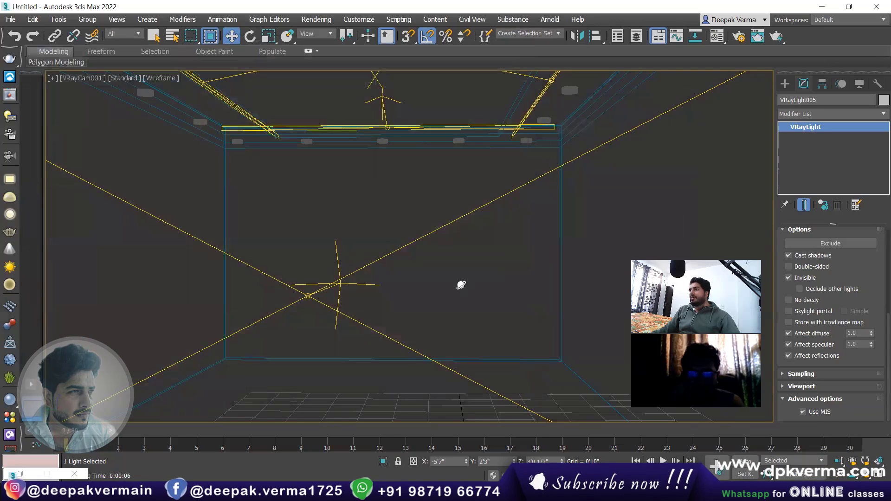
Nudge the right cove light VRayLight004 slightly outward along X in the Top view
drag(447, 267, 406, 206)
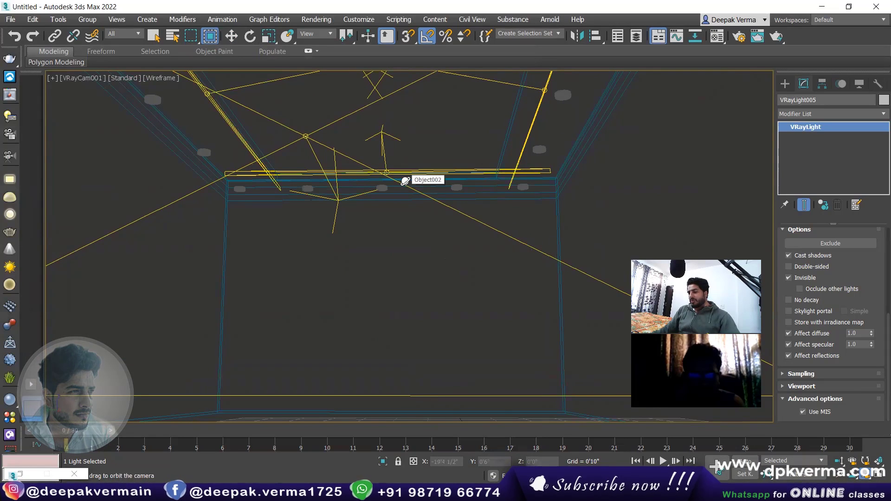
key(t)
key(w)
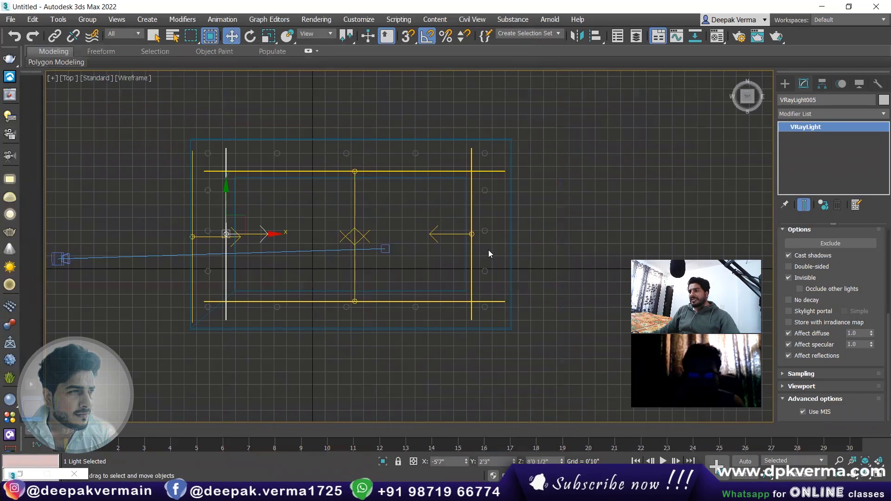
click(471, 234)
drag(496, 234, 505, 235)
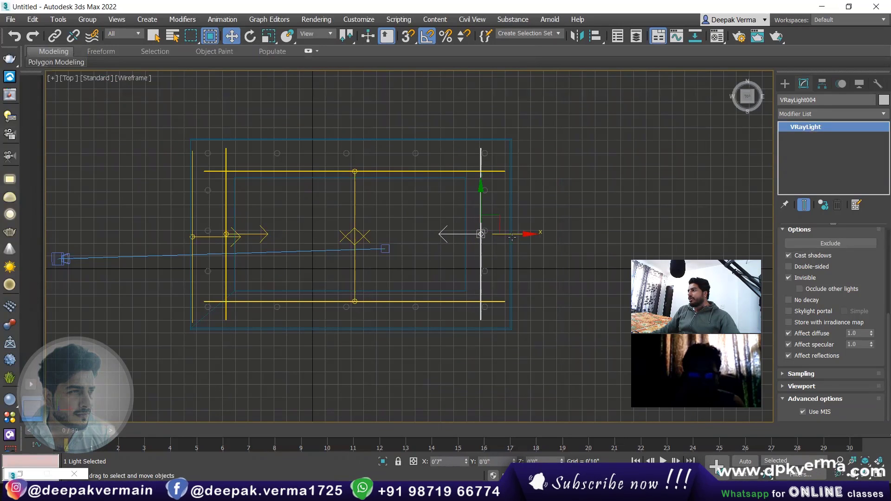
scroll(876, 332, up, 5)
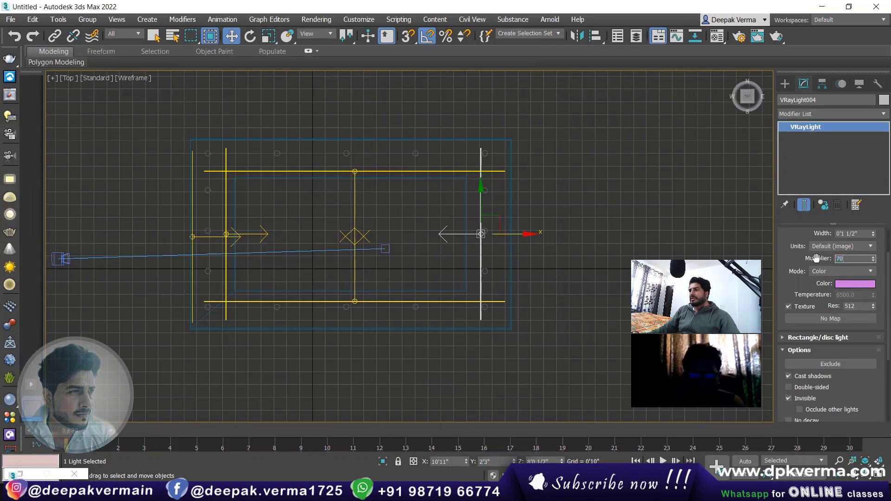
Set the cove lights' multiplier to 70 and render the camera view
click(282, 172)
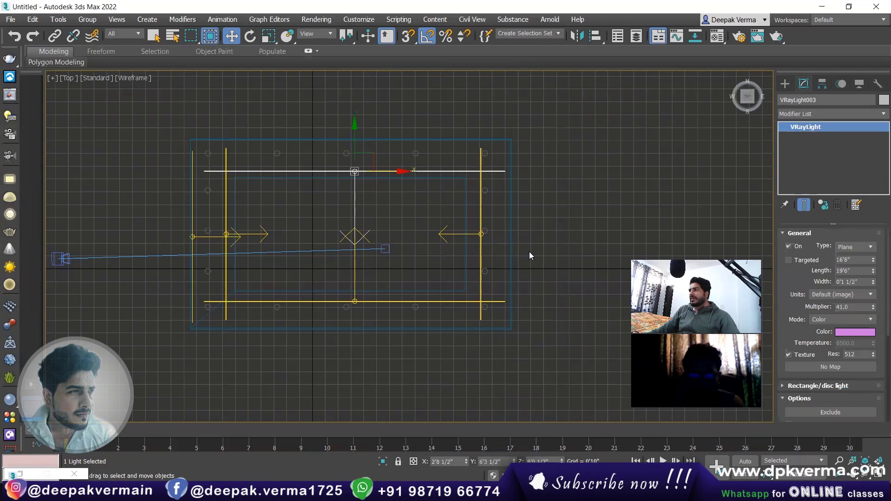
text(70)
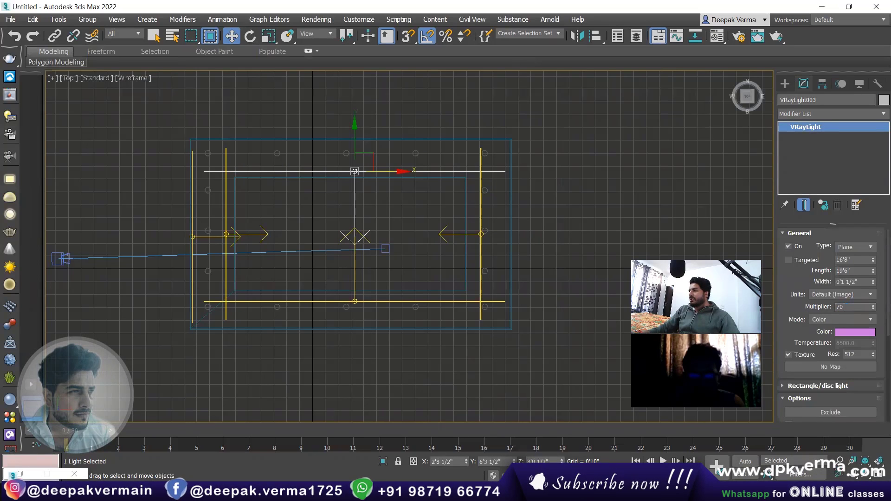
click(540, 253)
key(c)
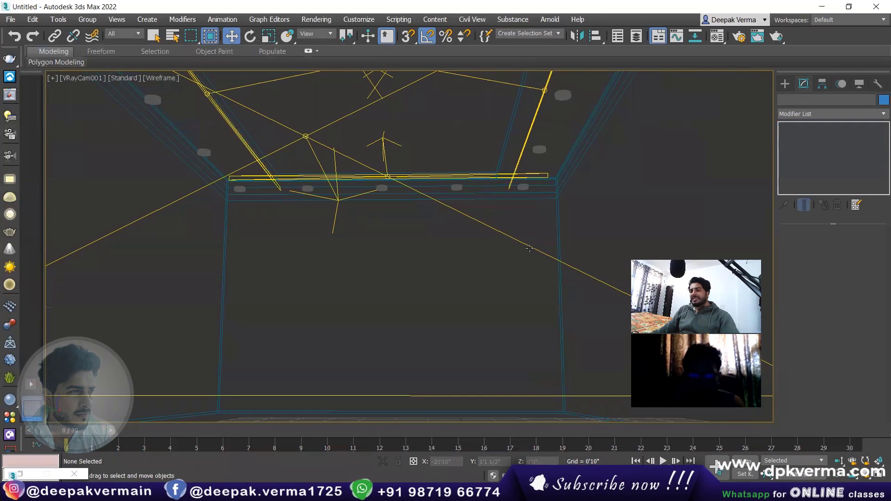
key(shift+q)
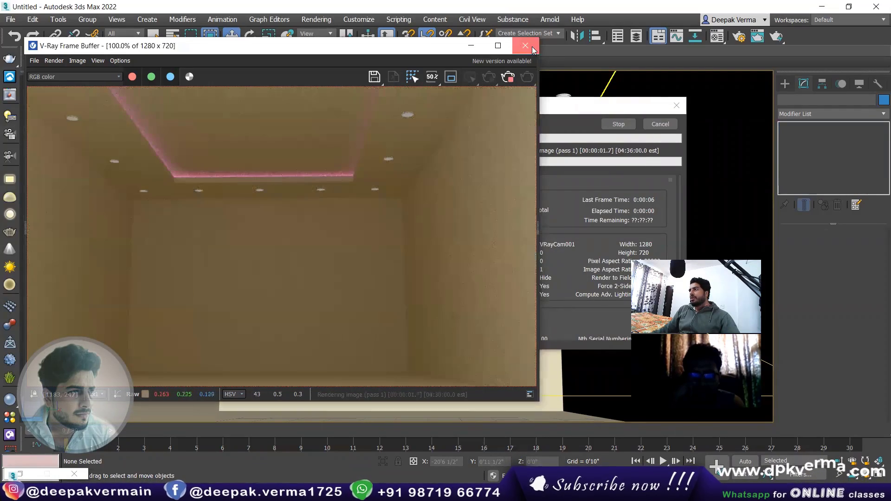
Cancel the render, set VRayLight004 and VRayLight003 multipliers to 100, and re-render
click(526, 46)
click(660, 124)
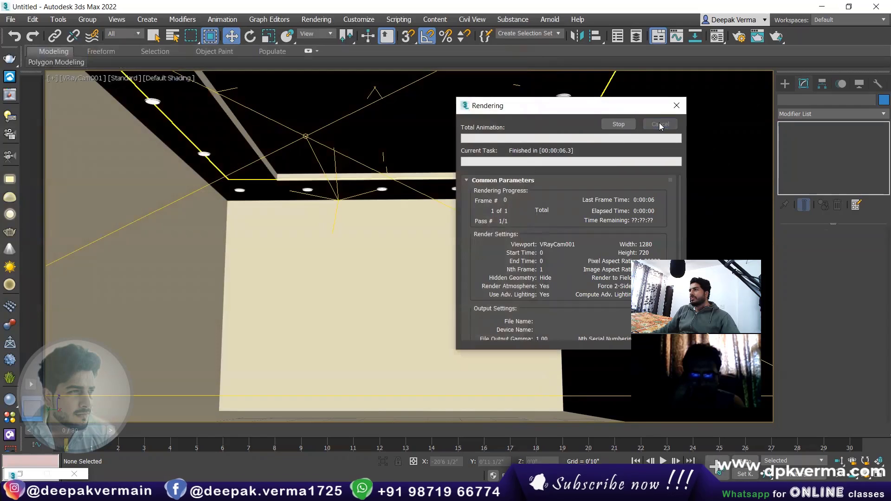
click(383, 159)
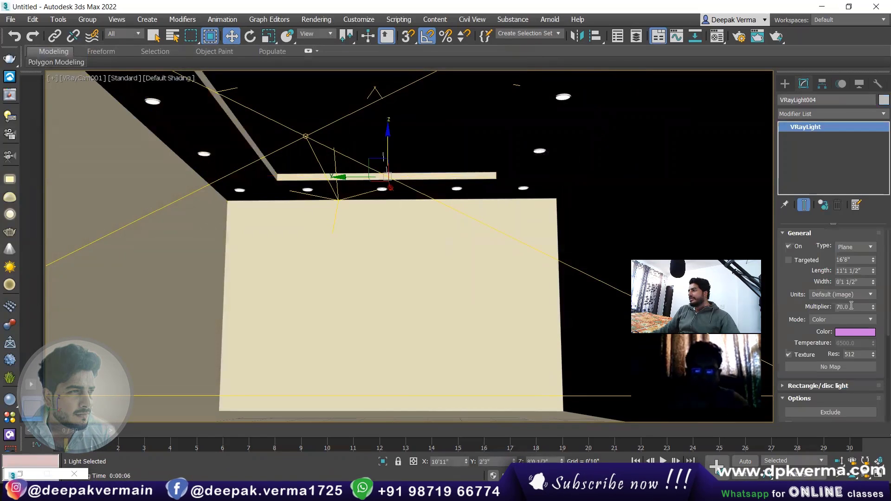
double_click(850, 307)
text(100)
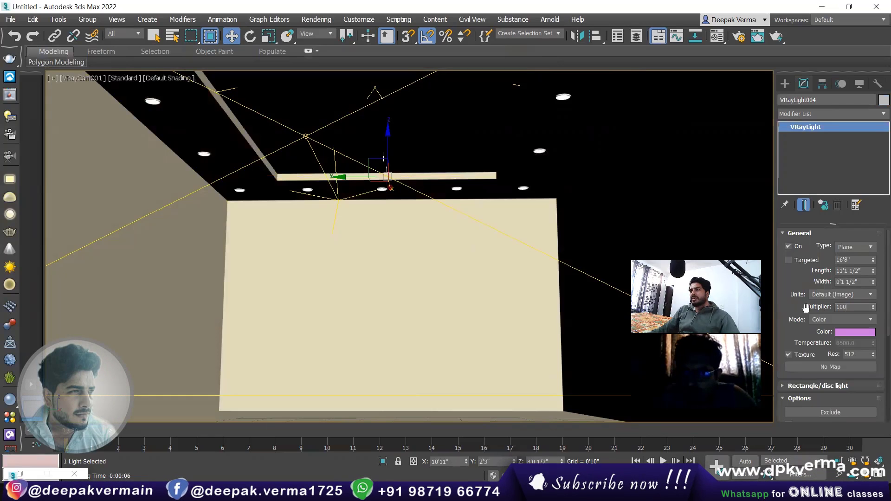
click(217, 93)
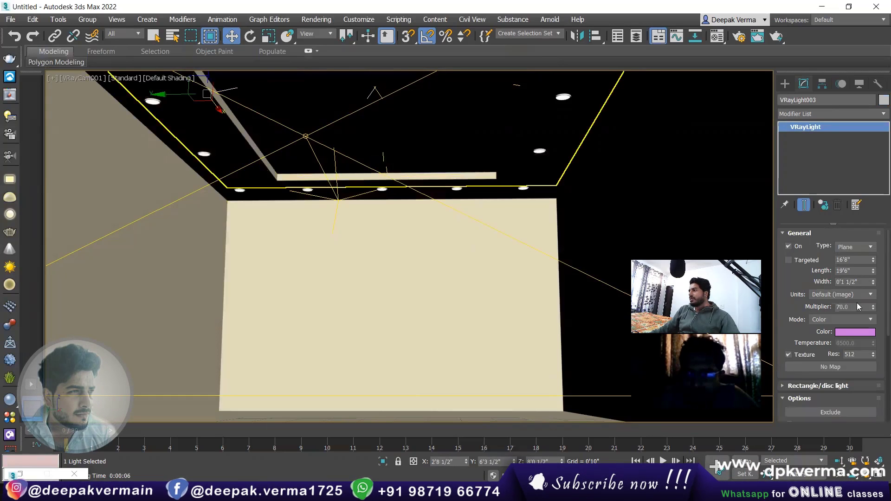
double_click(854, 307)
text(100)
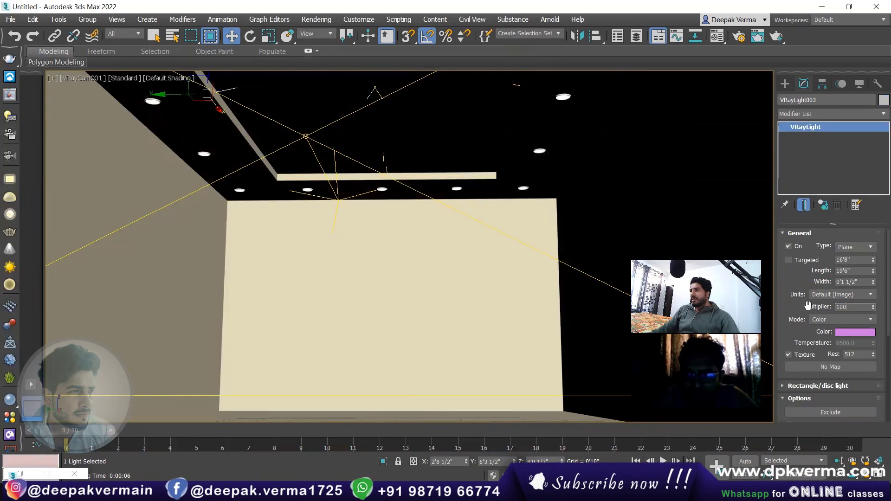
click(446, 291)
key(shift+q)
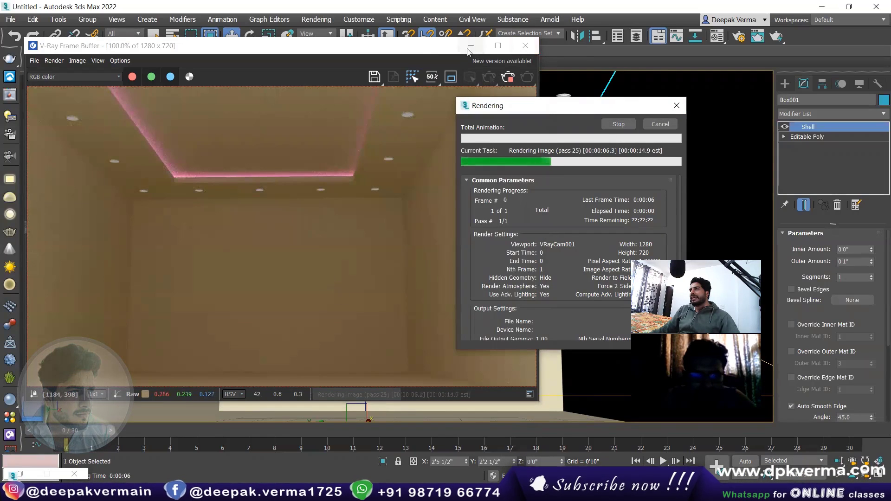
Raise VRayLight001's multiplier from 30 to 64 and let the render update
drag(428, 49, 354, 39)
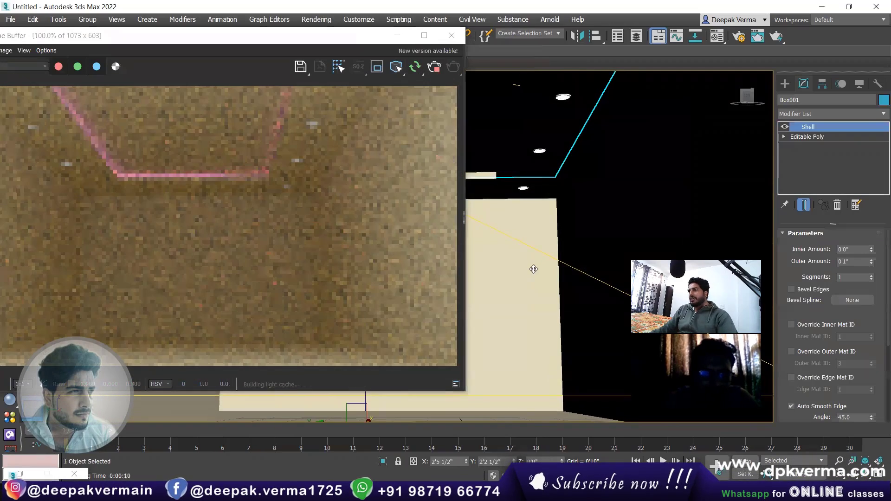
scroll(534, 269, down, 5)
click(487, 244)
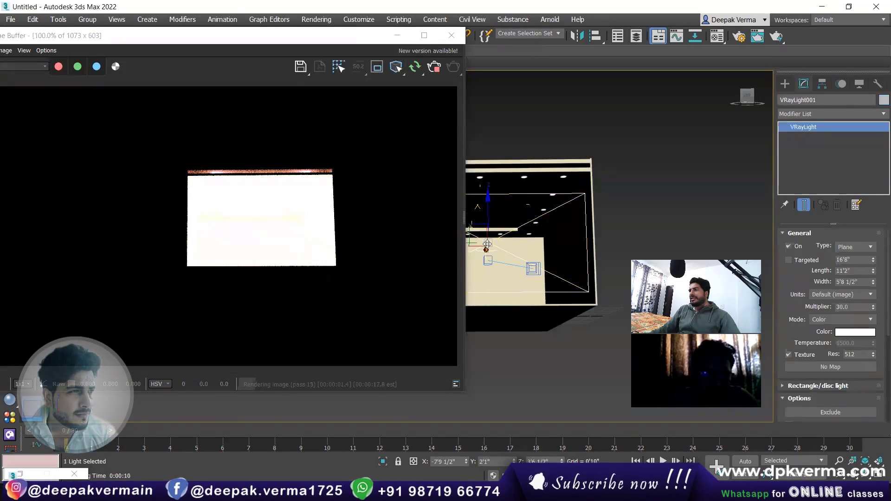
double_click(867, 308)
text(64)
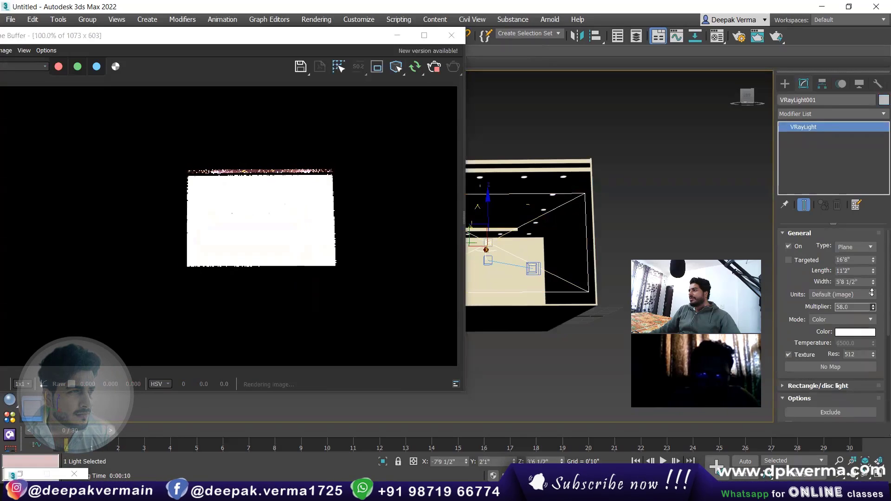
key(Return)
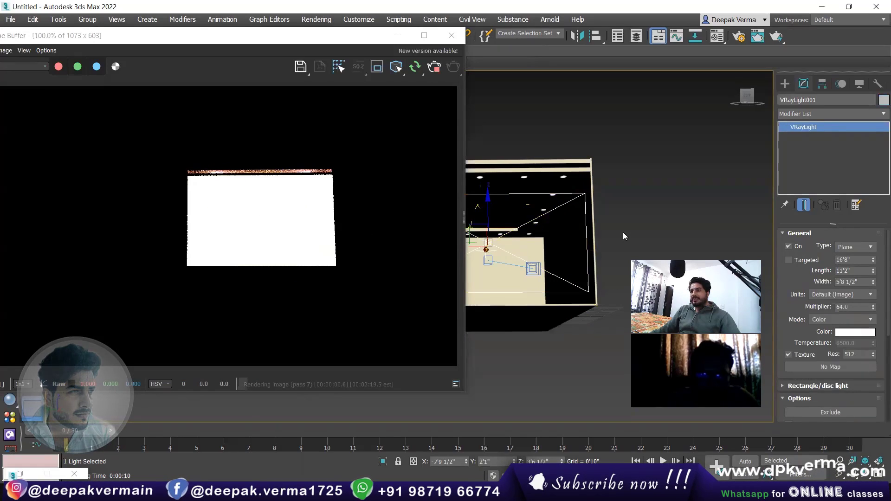
click(624, 232)
scroll(623, 232, up, 5)
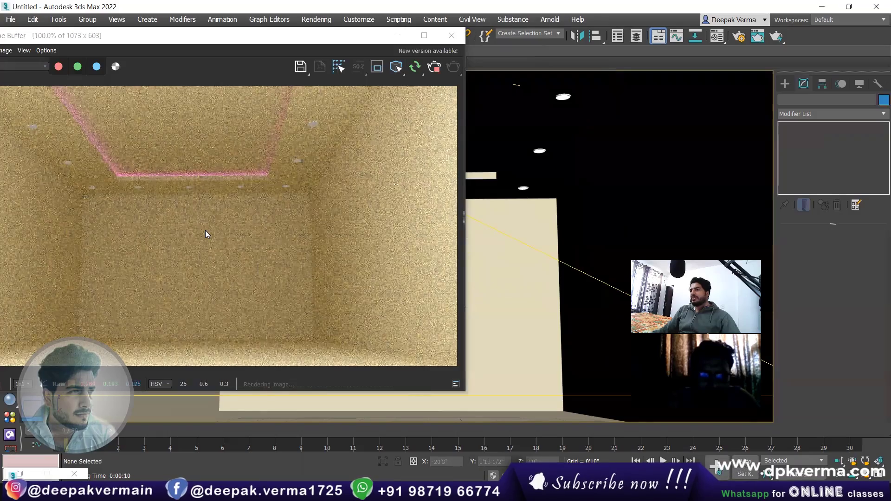
middle_drag(538, 225, 551, 231)
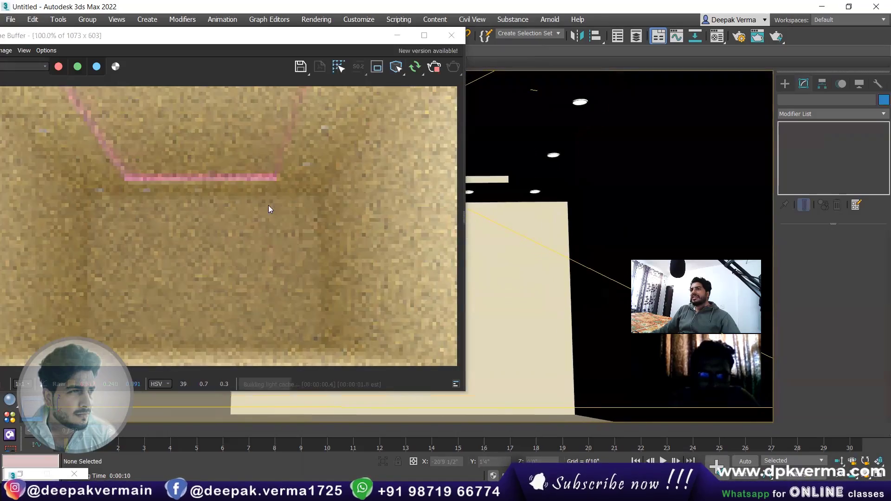
drag(215, 42, 271, 43)
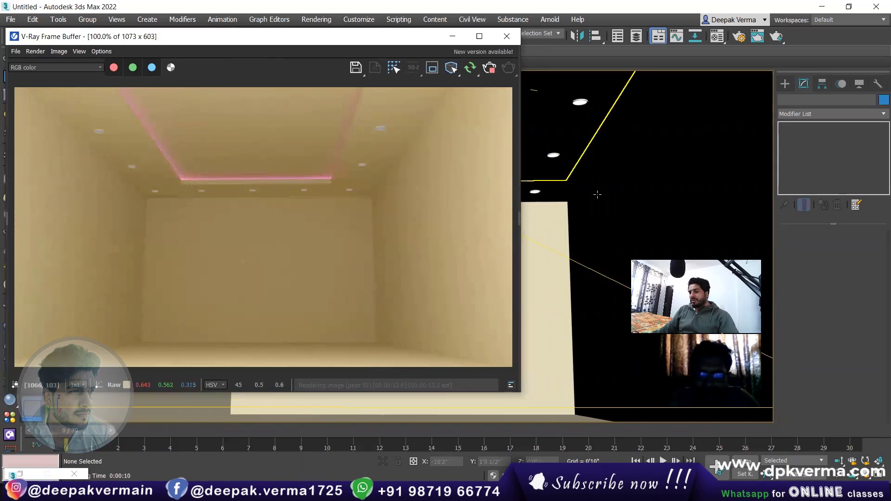
click(625, 177)
Load the cove strip's material into a Material Editor slot by picking it from the scene
key(m)
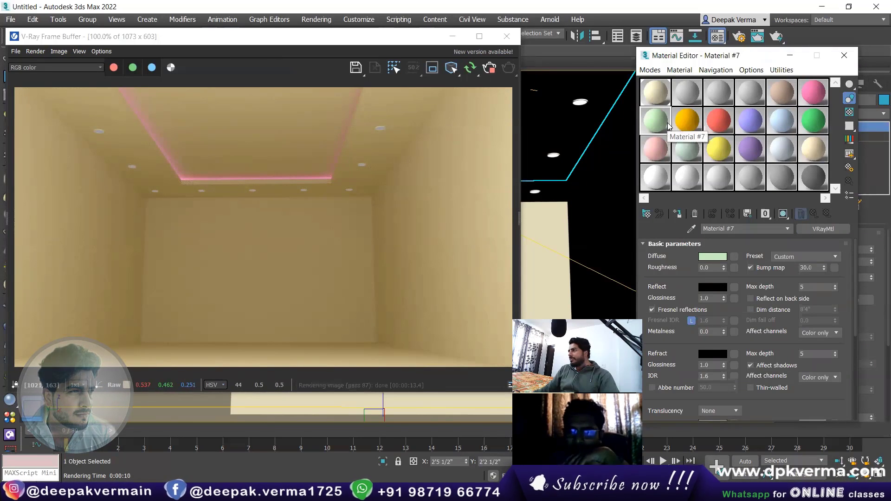
click(655, 177)
click(681, 123)
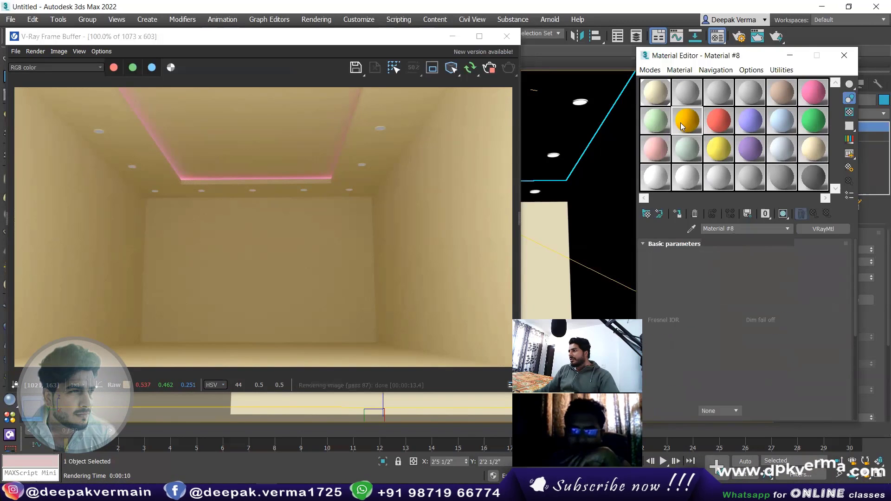
click(692, 230)
click(580, 101)
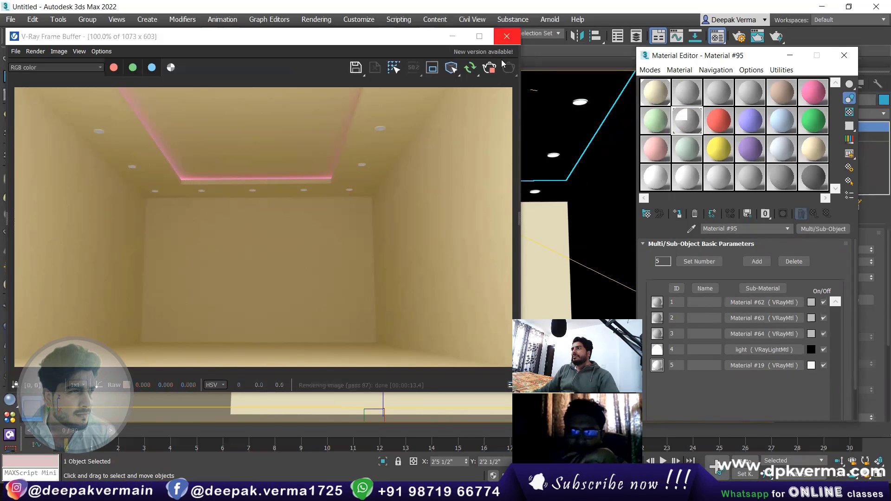
Close the render window and zoom in on a ceiling downlight in Perspective view
click(507, 36)
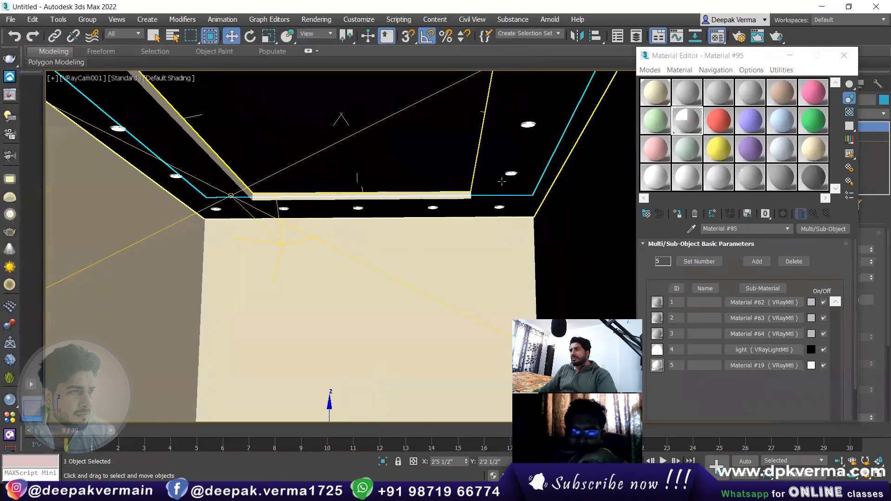
key(p)
scroll(461, 87, up, 5)
Assign Material #7 to the top face of a nearby ceiling downlight in Polygon mode
scroll(461, 88, up, 3)
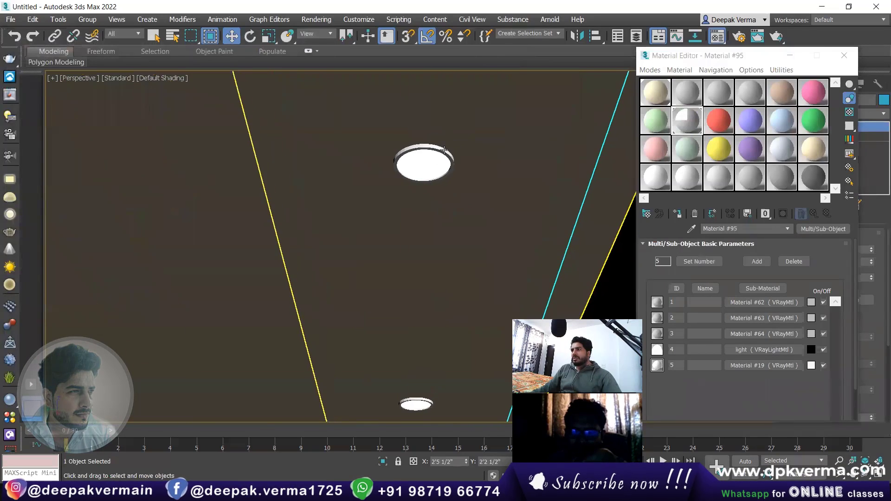
click(423, 163)
drag(681, 58, 561, 44)
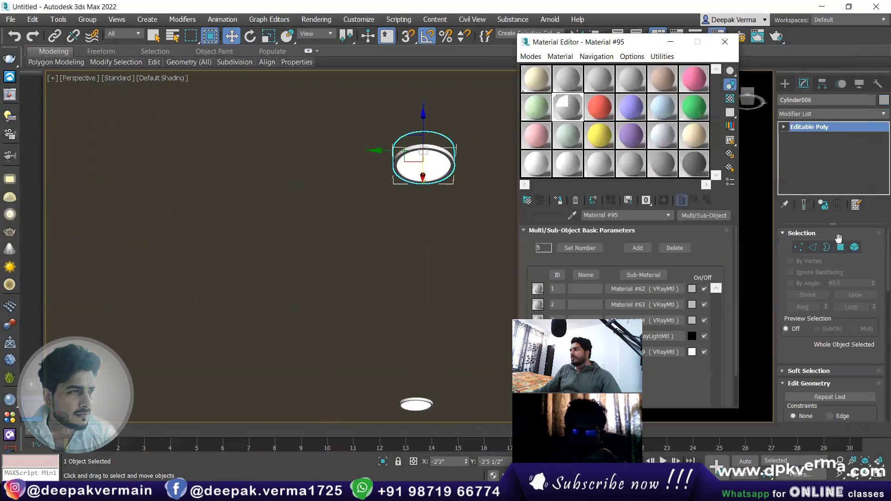
key(4)
click(433, 168)
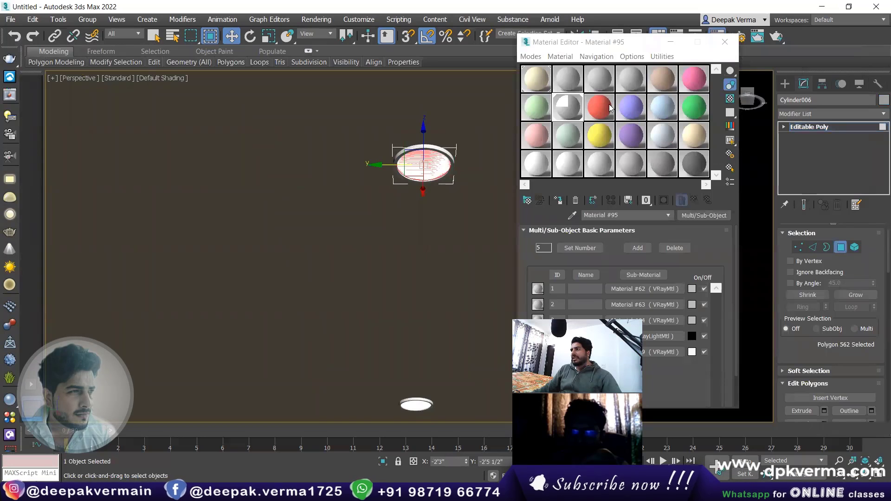
click(537, 107)
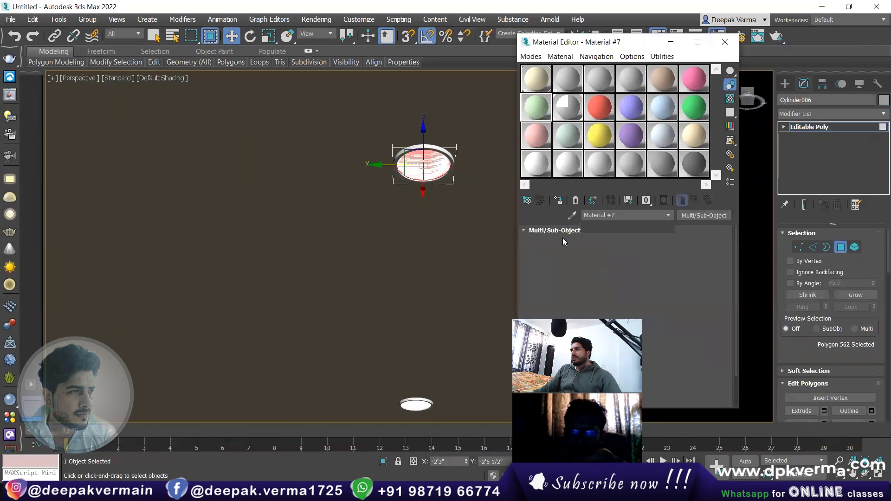
click(558, 200)
Convert Material #7 to a VRayLightMtl with intensity 37.2
click(718, 213)
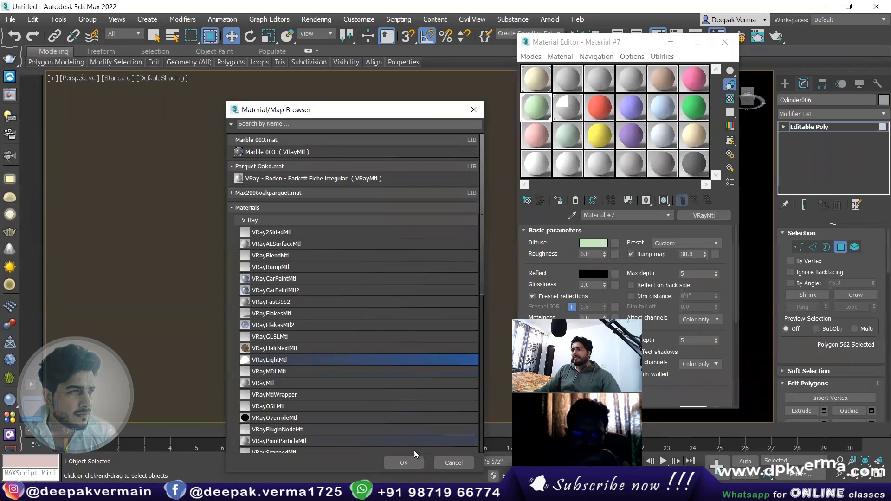
click(449, 461)
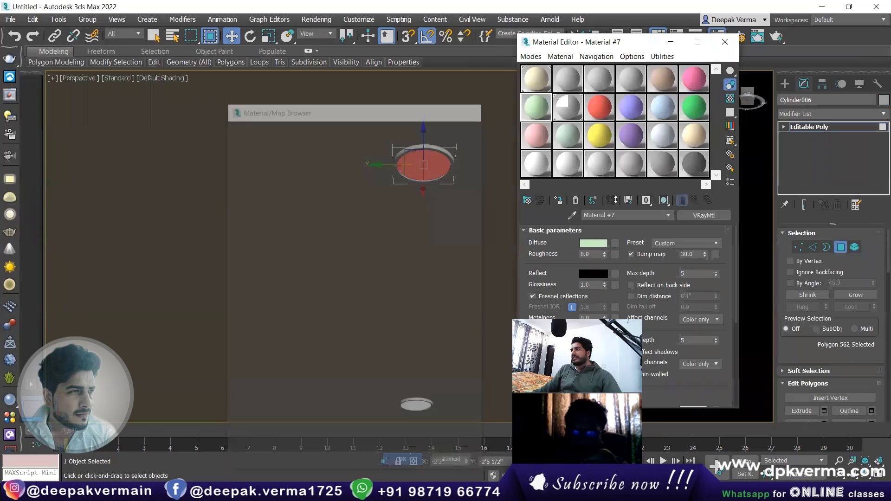
drag(606, 244, 602, 219)
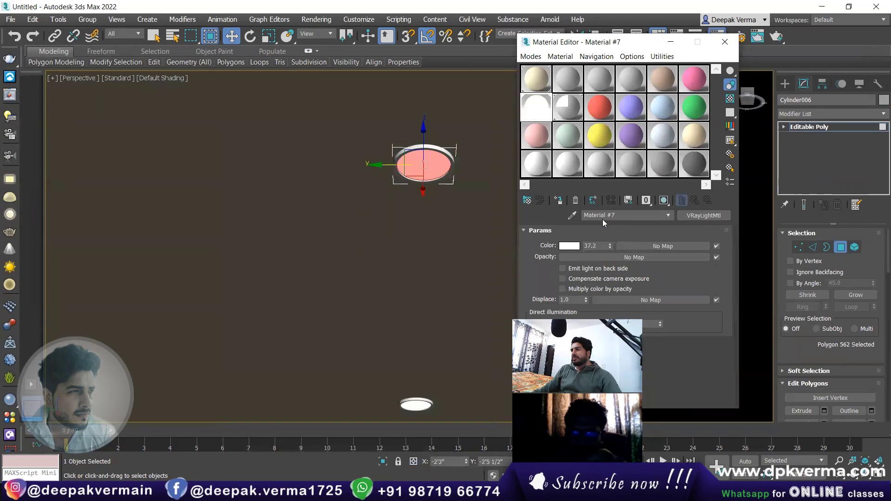
Leave Polygon mode, switch to the V-Ray camera view and start a render
middle_drag(391, 282, 391, 213)
click(391, 212)
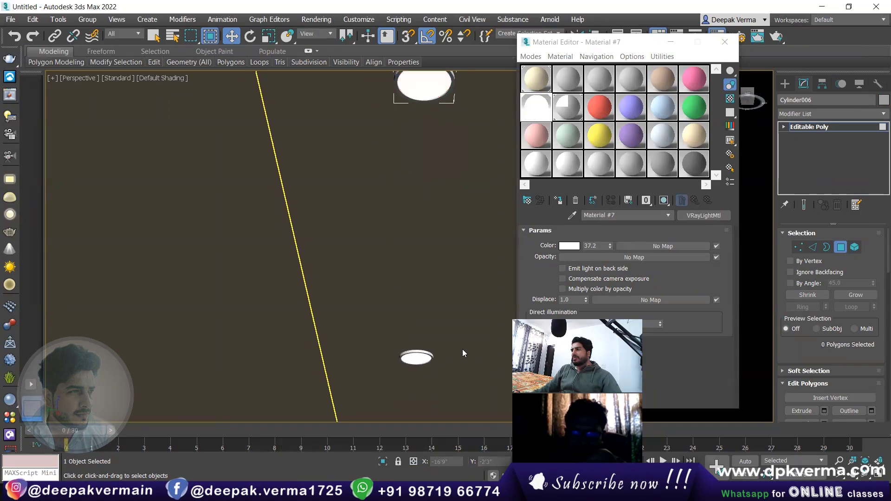
click(842, 251)
click(416, 357)
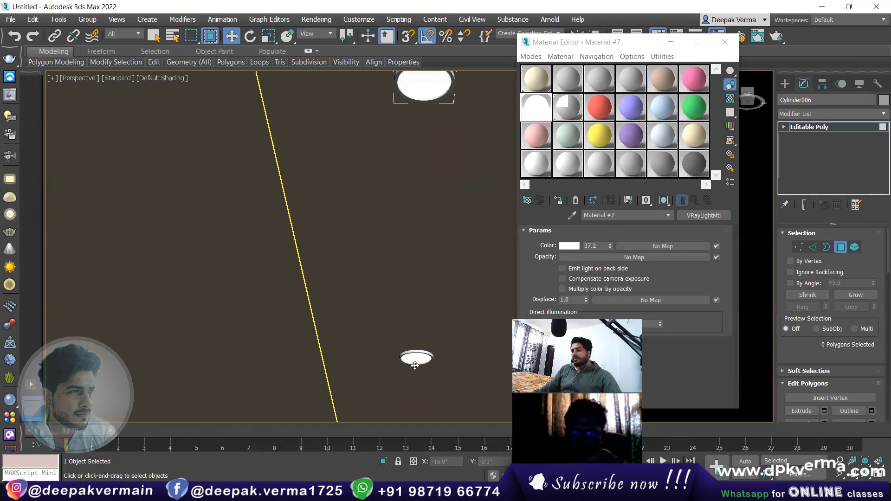
key(c)
key(shift+q)
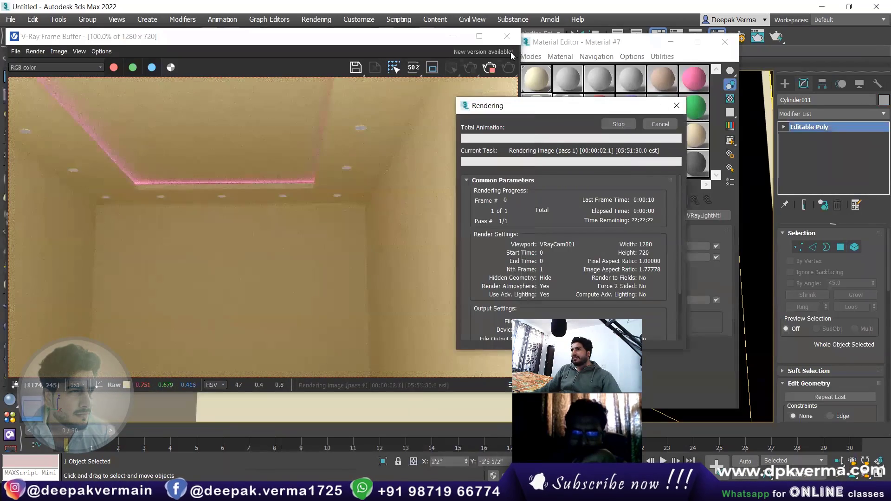
Stop the running render and close the V-Ray Frame Buffer
click(490, 69)
click(507, 36)
drag(580, 42, 738, 96)
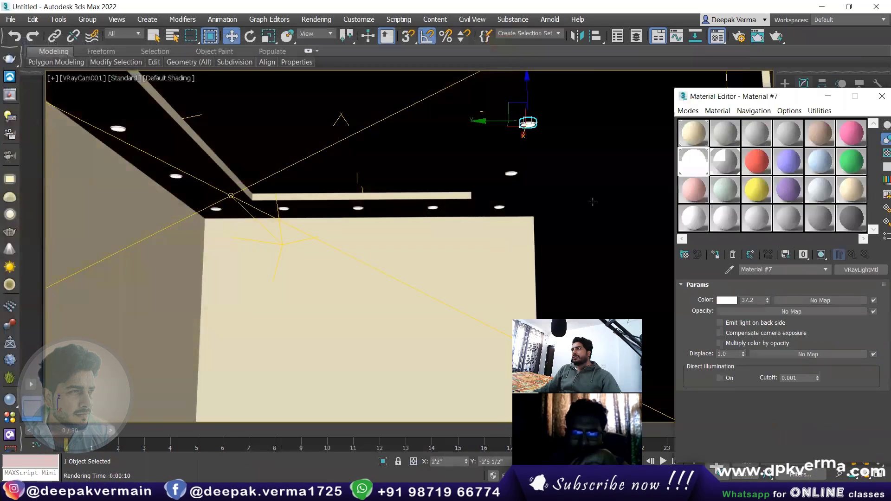
Select a ceiling light and pan in close to it in Perspective view
click(500, 207)
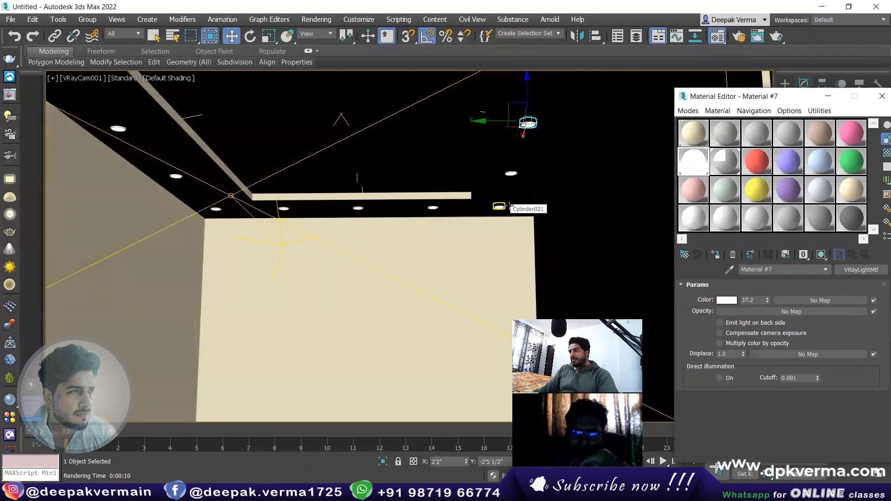
key(p)
mouse_move(478, 140)
middle_down()
mouse_move(470, 214)
mouse_move(457, 168)
middle_up()
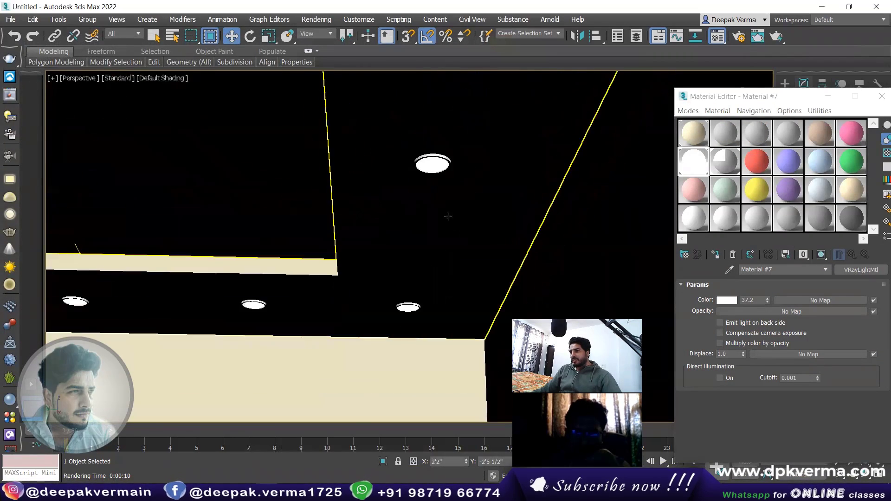
Give the lower downlight's top face the light material, shown shaded in the viewport
click(407, 302)
drag(714, 100, 144, 131)
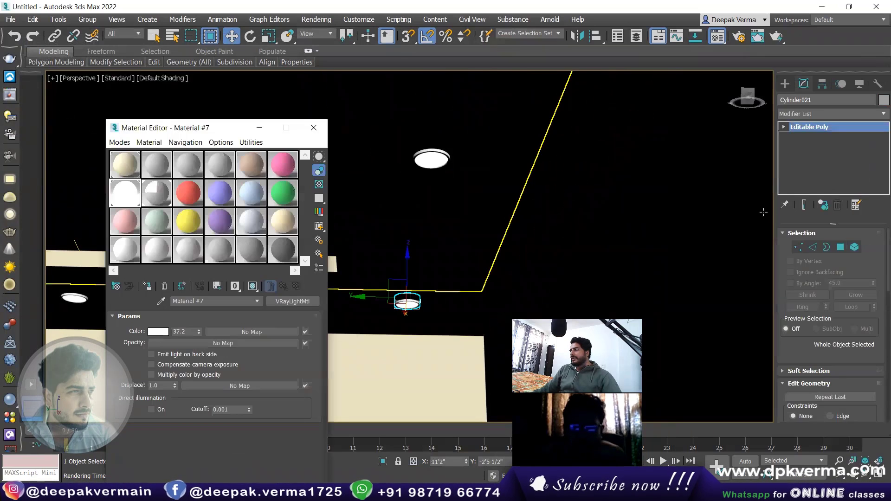
key(4)
click(407, 304)
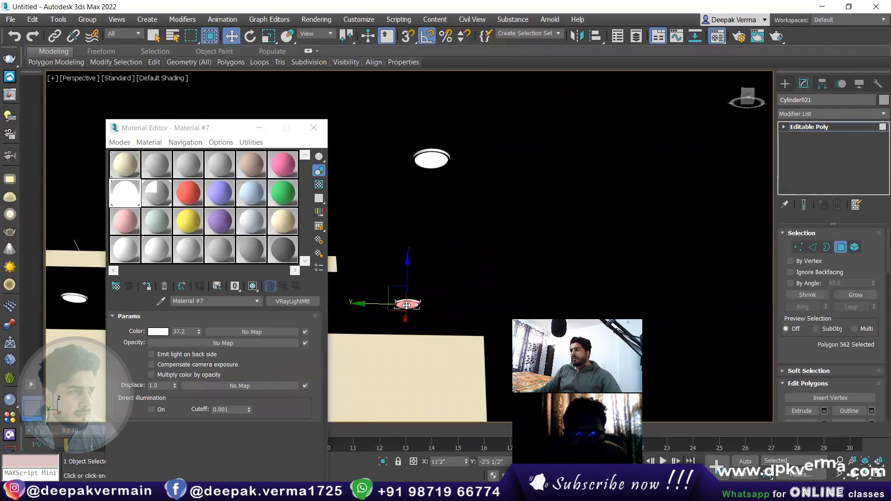
click(150, 286)
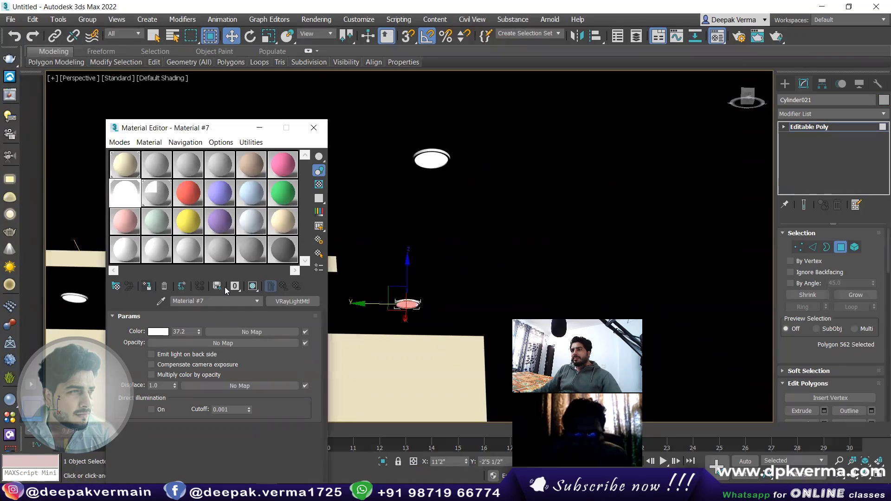
click(253, 286)
click(853, 247)
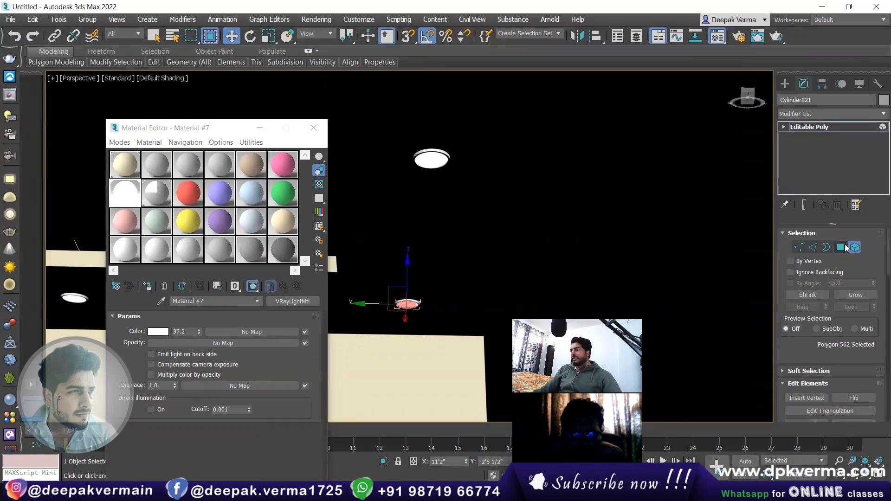
Give the upper downlight's top face the same light material
click(432, 159)
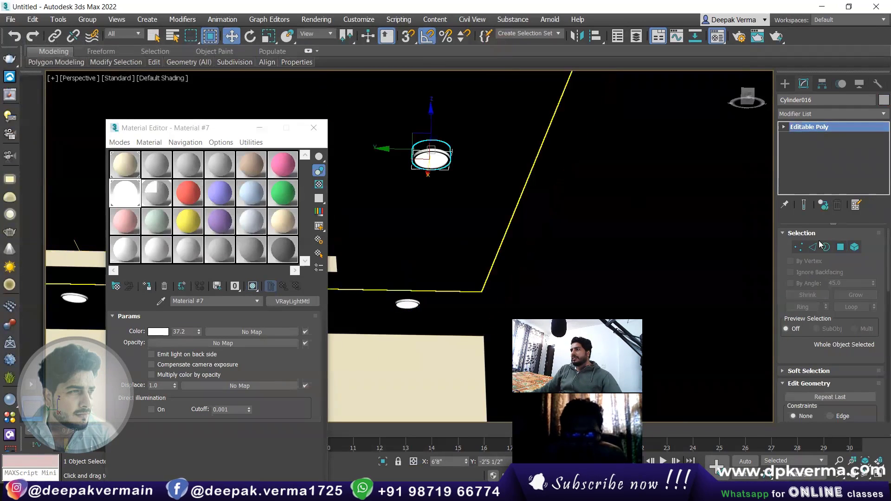
click(841, 247)
click(422, 170)
click(148, 286)
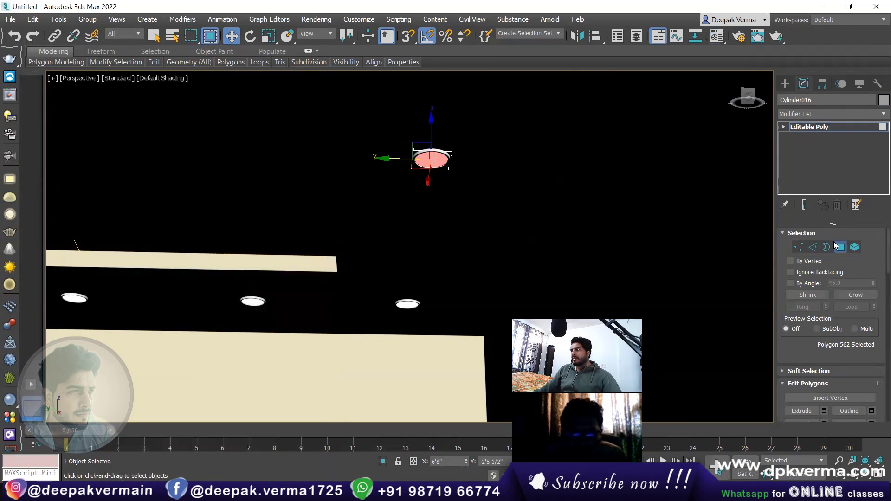
Exit Polygon mode, render the VRayCam001 view in V-Ray, then stop the render
key(4)
key(c)
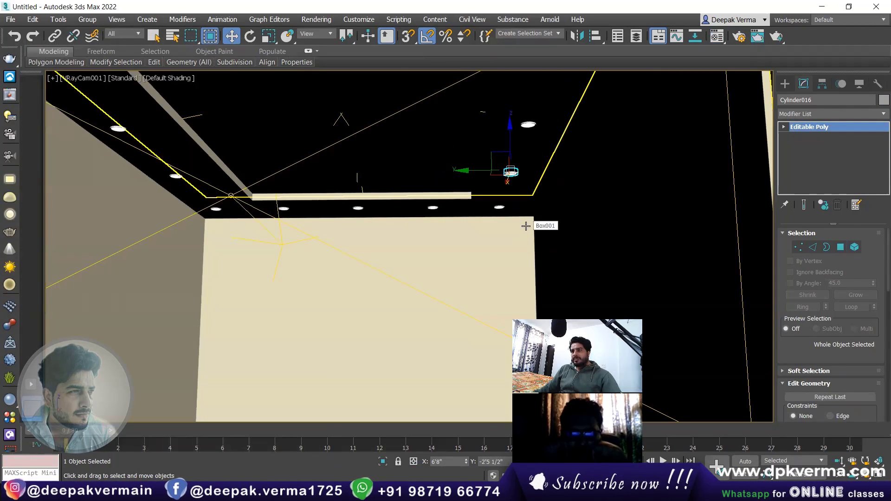
key(shift+q)
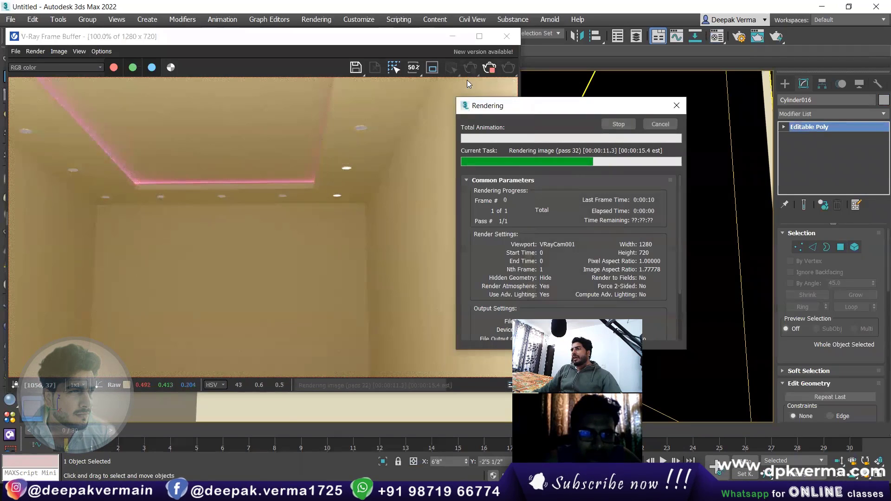
click(619, 124)
In Chrome, run a Google image search for 'interior design'
key(alt+Tab)
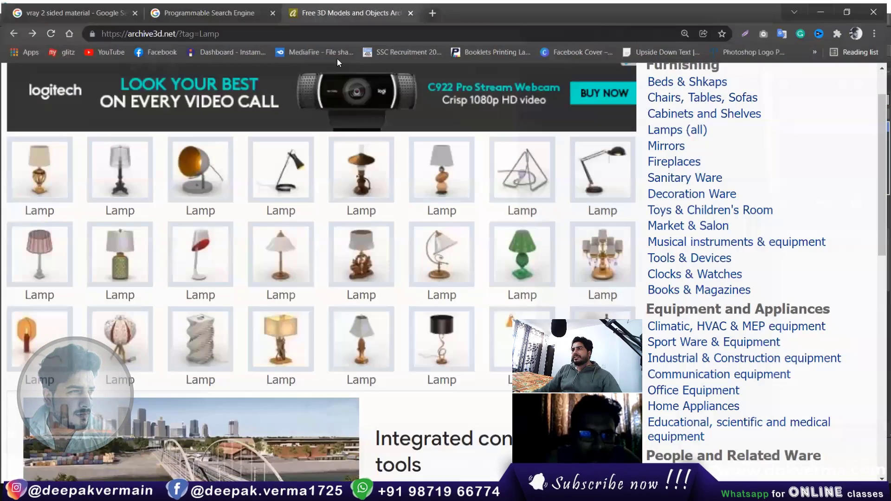
key(ctrl+shift+Tab)
scroll(378, 249, up, 8)
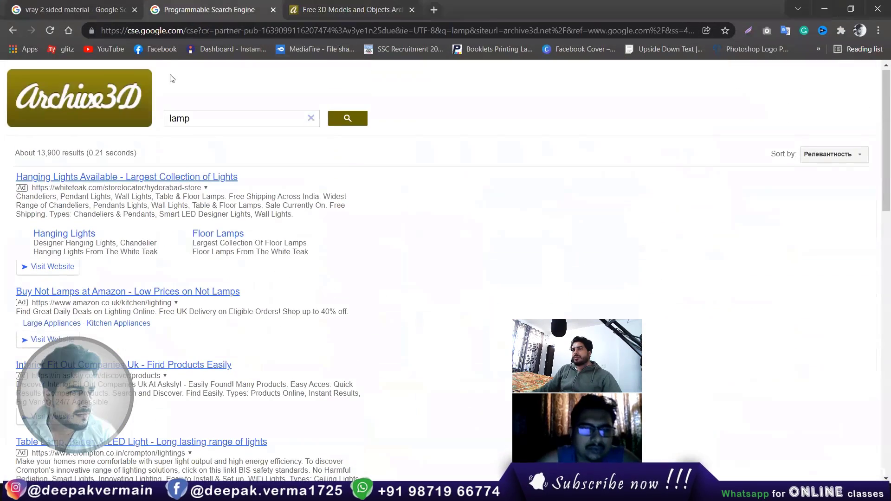
click(72, 30)
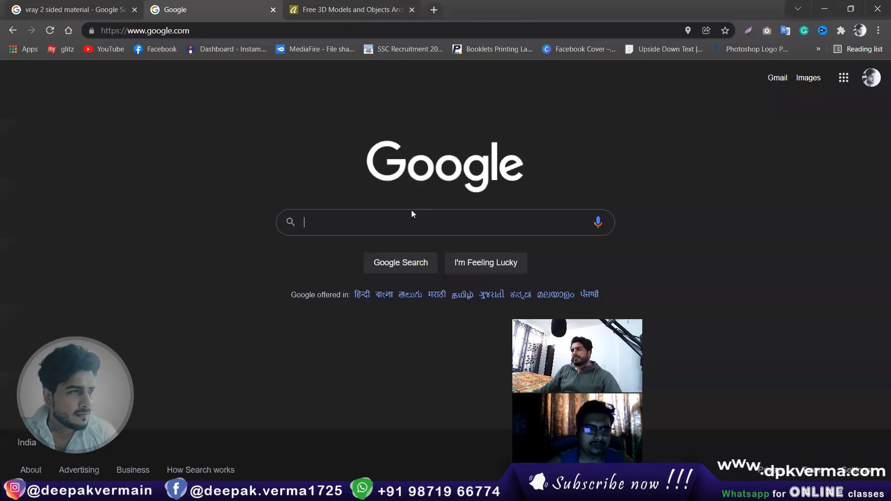
click(412, 218)
text(in)
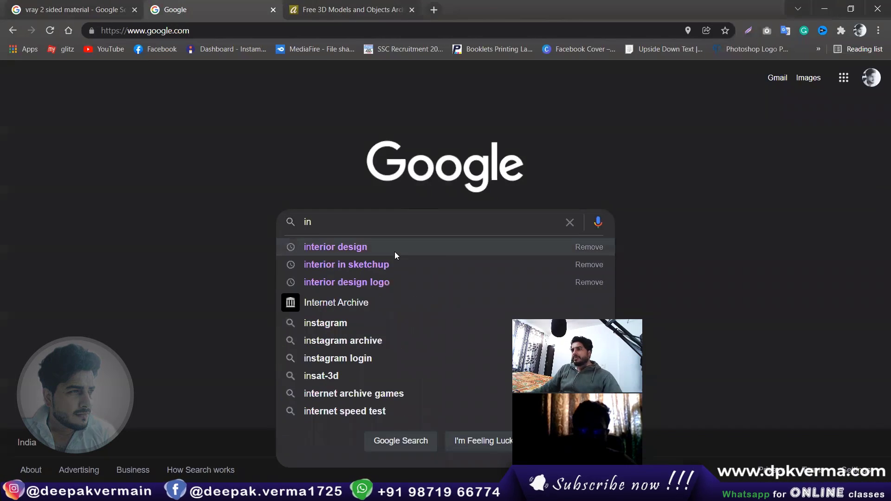
click(395, 252)
click(164, 123)
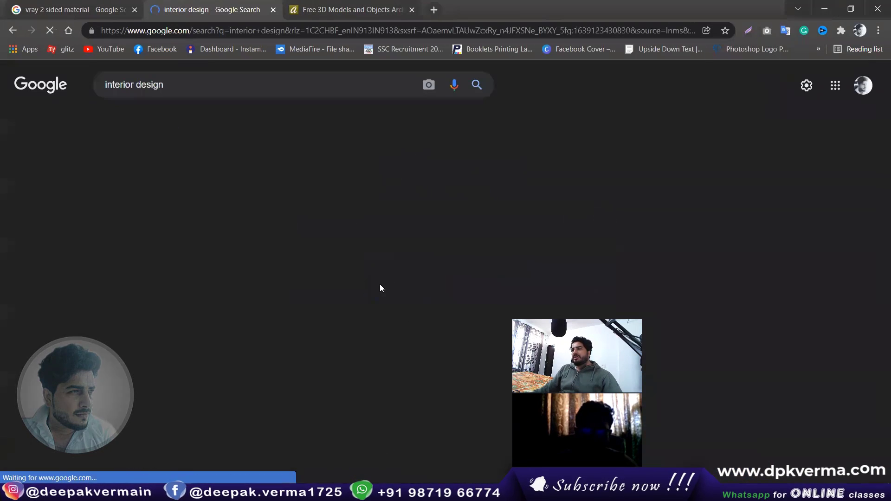
Change the image search query to 'false ceiling design'
scroll(208, 357, down, 2)
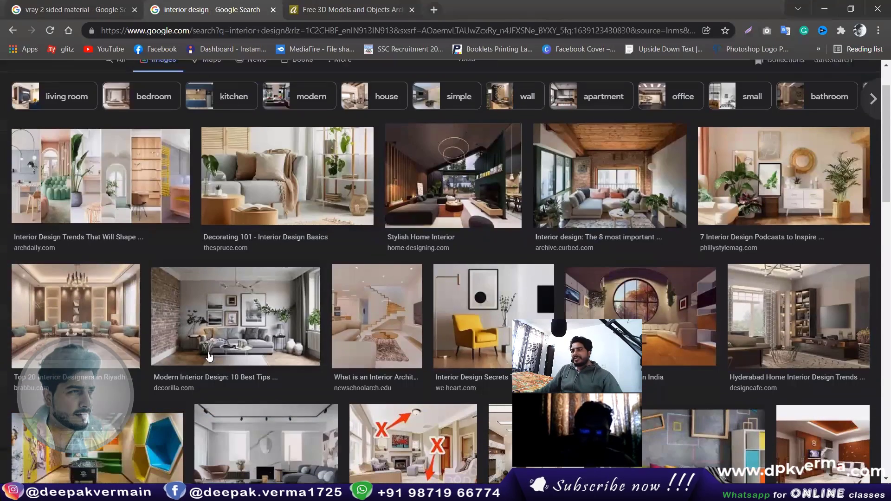
click(139, 77)
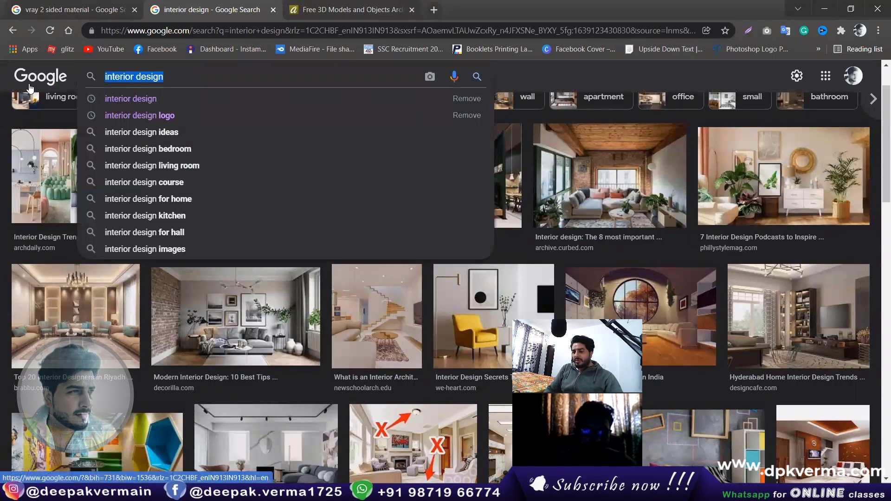
text(false)
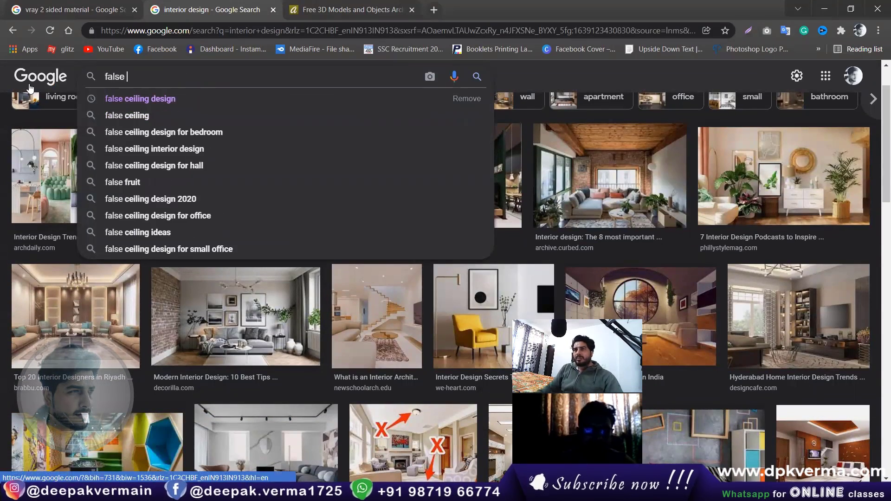
click(147, 95)
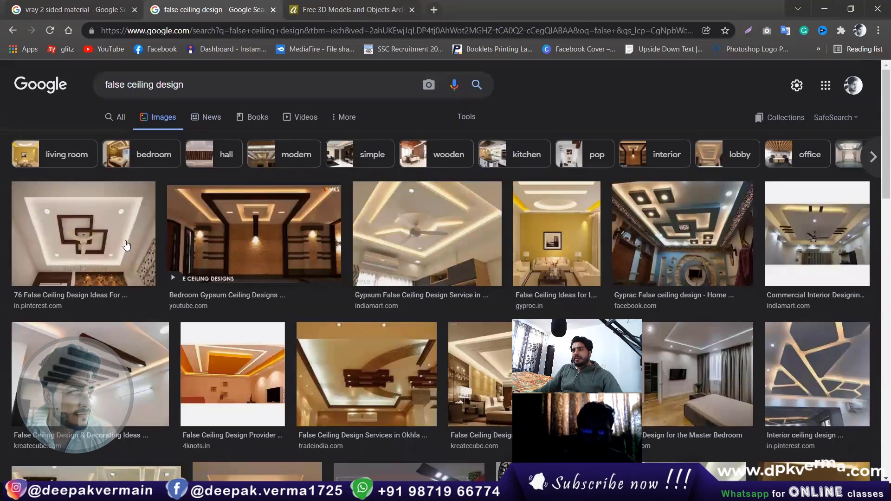
Preview the Gypsum ceiling image, then the YouTube 'Bedroom Gypsum Ceiling Designs' result
click(126, 246)
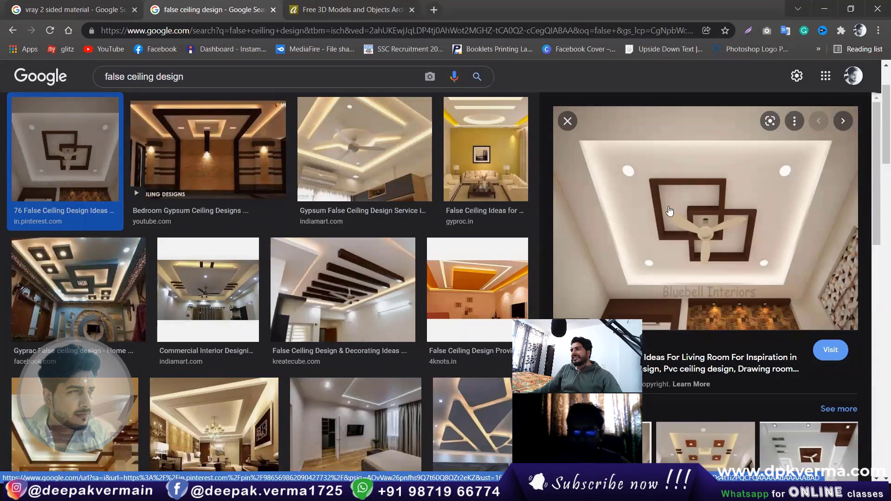
click(843, 121)
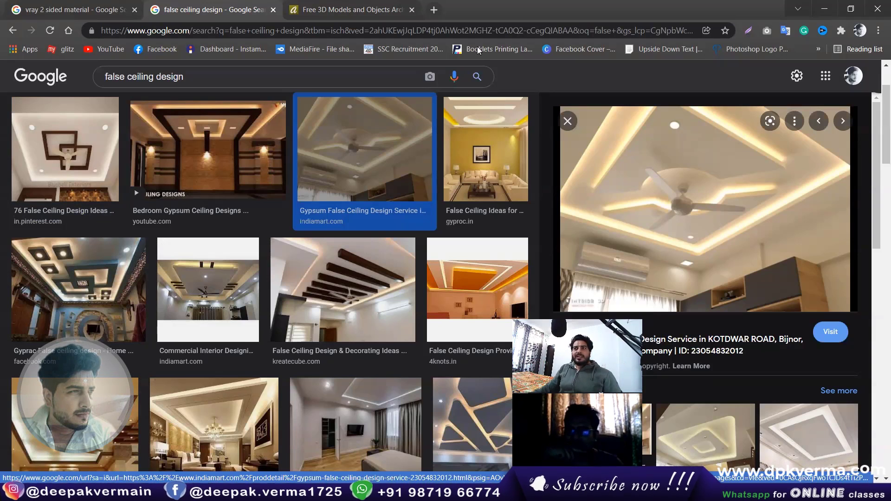
click(218, 181)
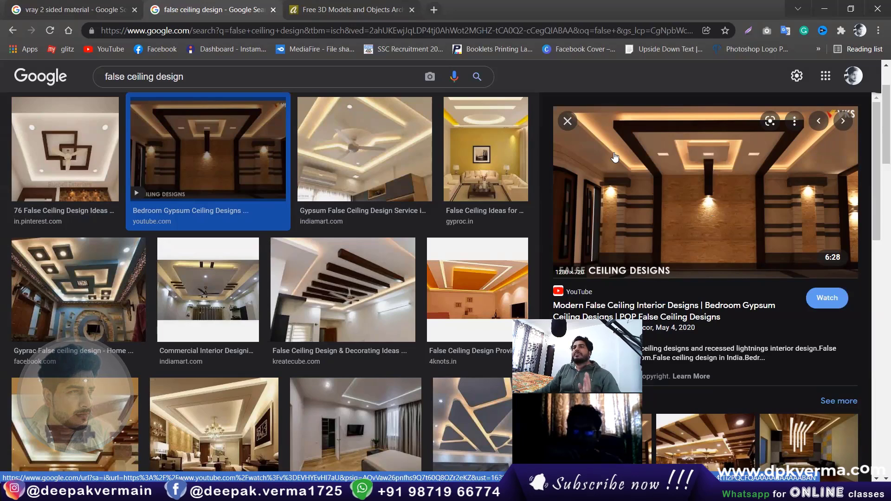
scroll(253, 204, down, 3)
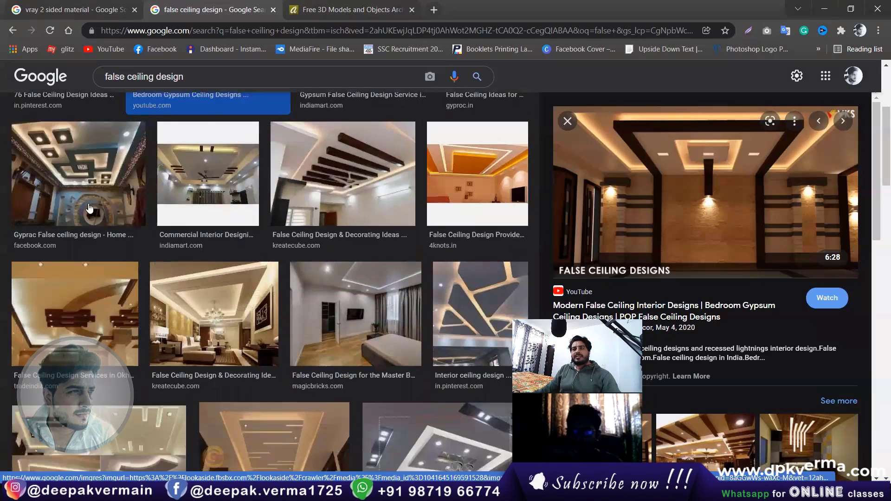
Preview the Gyprac and bedroom false ceiling design images
click(90, 209)
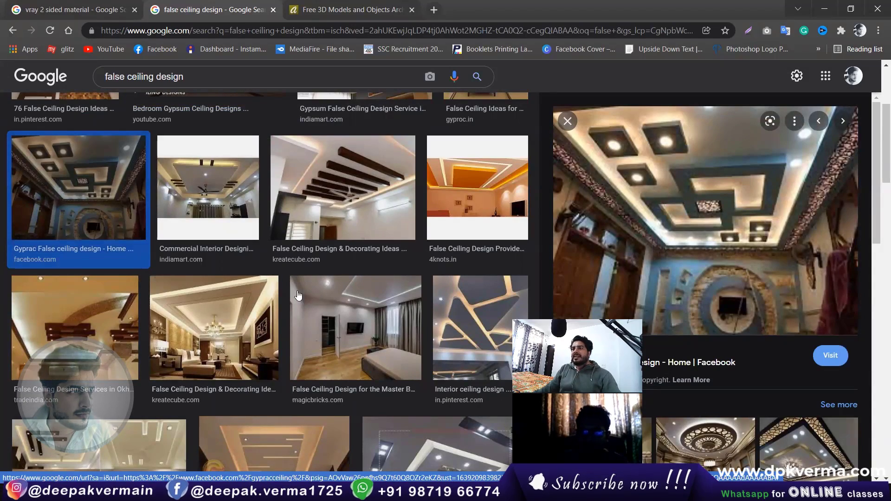
scroll(306, 298, down, 3)
scroll(334, 300, down, 3)
scroll(372, 301, down, 2)
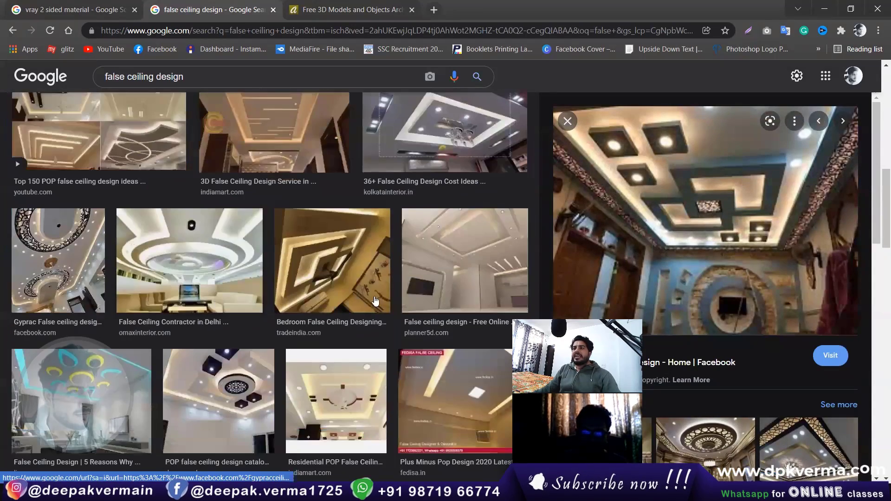
click(333, 266)
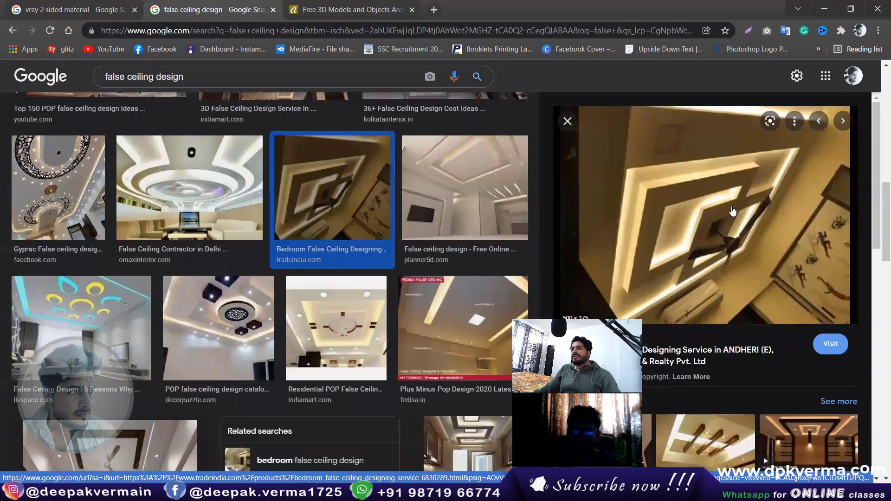
scroll(293, 268, up, 3)
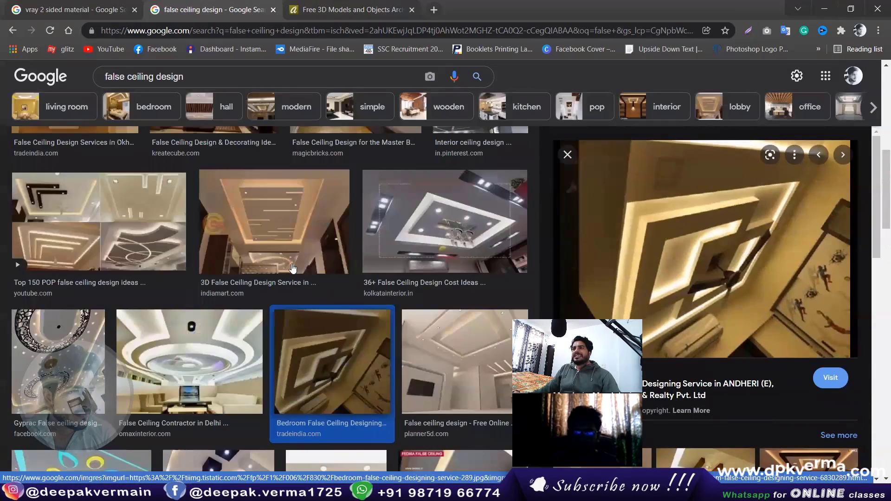
scroll(292, 268, up, 3)
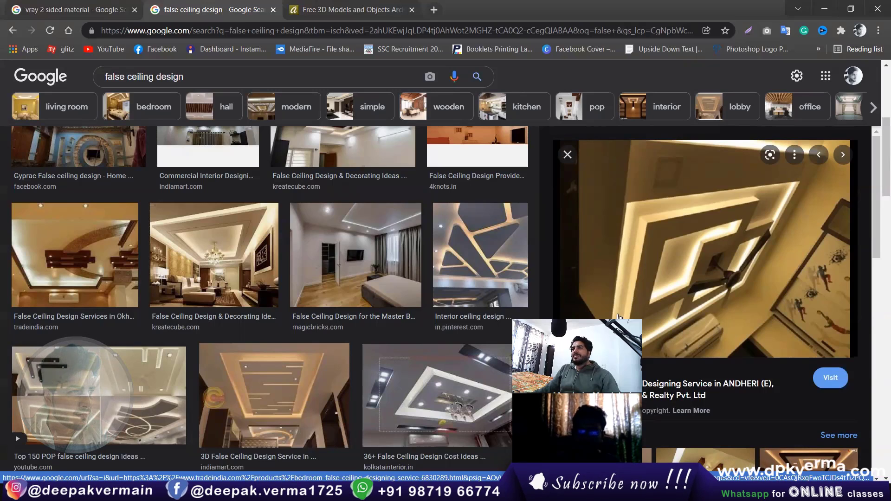
Preview the gypsum board and square cove-lit false ceiling designs
scroll(352, 320, down, 4)
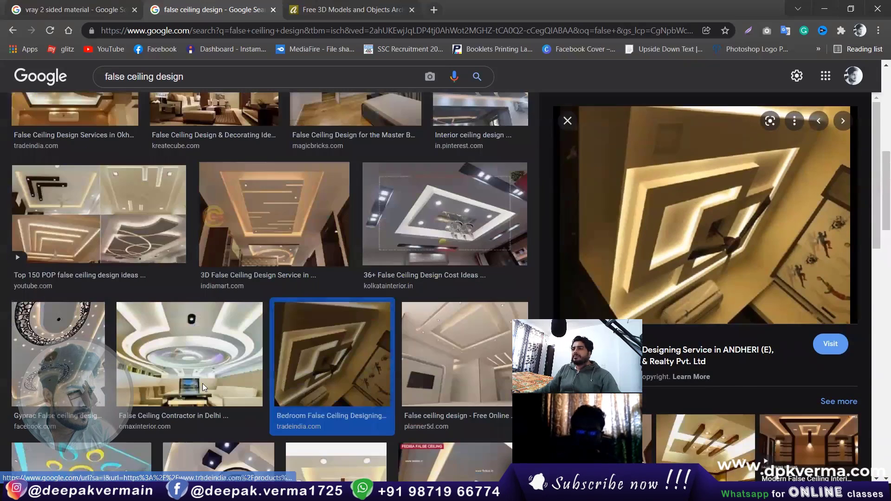
scroll(394, 333, down, 5)
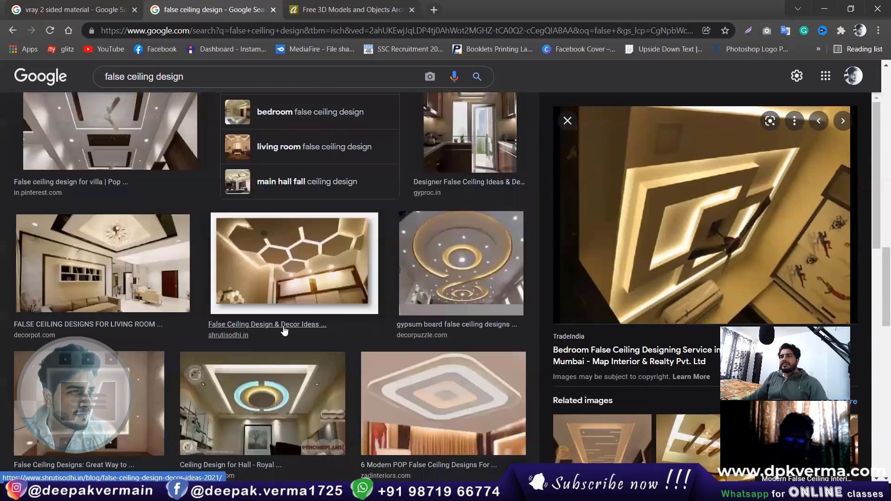
click(462, 270)
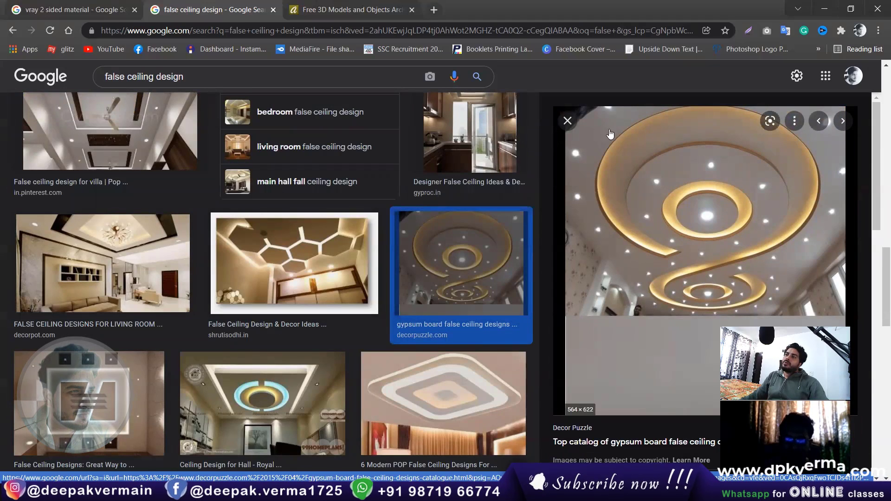
mouse_move(706, 211)
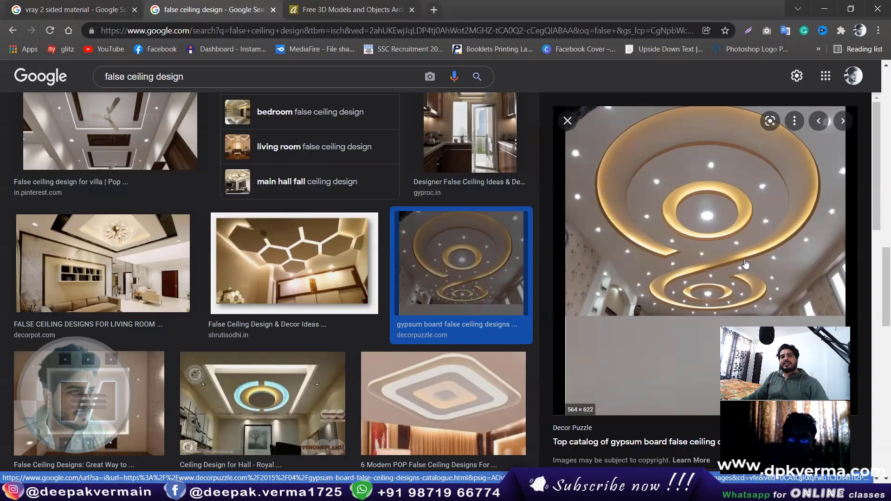
scroll(260, 265, down, 3)
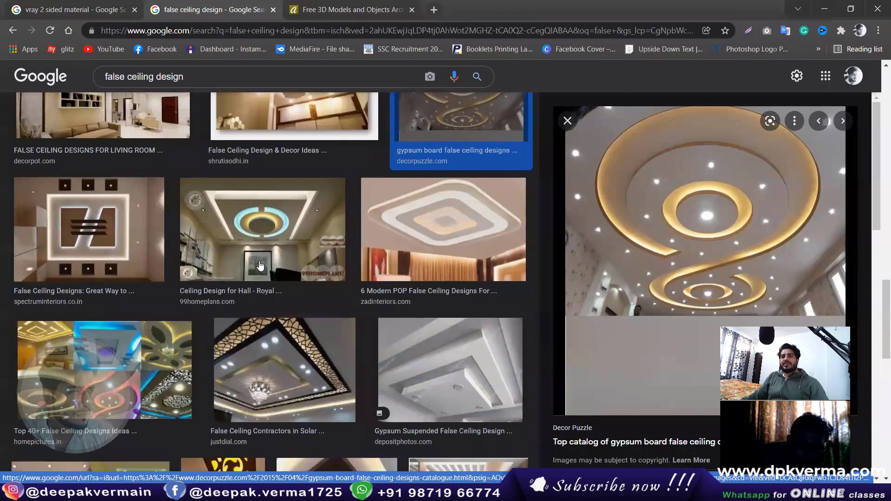
scroll(260, 265, down, 2)
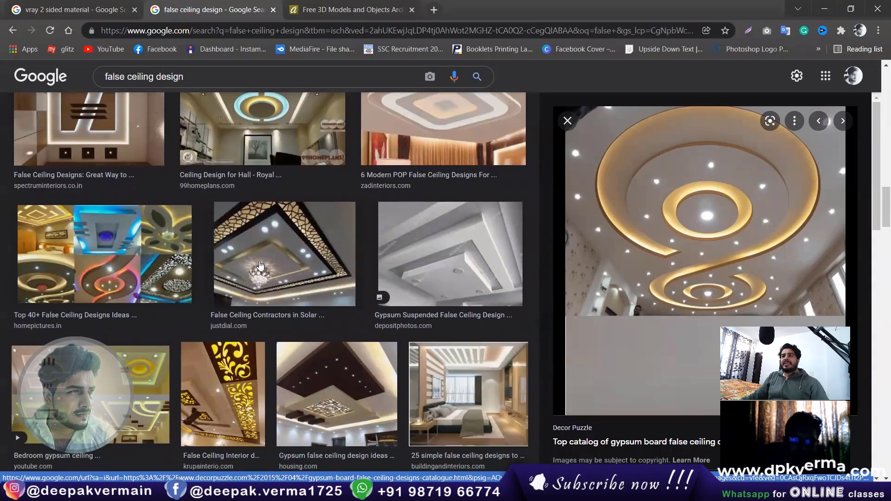
click(260, 265)
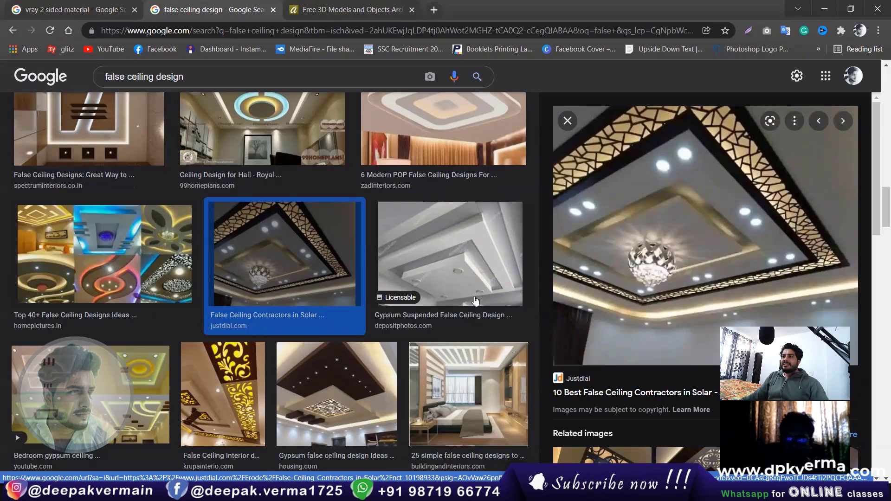
scroll(440, 236, down, 3)
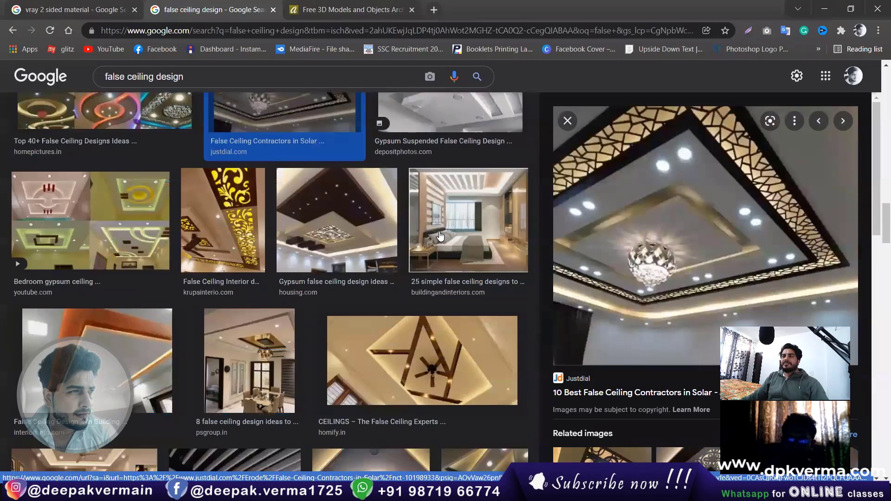
scroll(440, 236, down, 3)
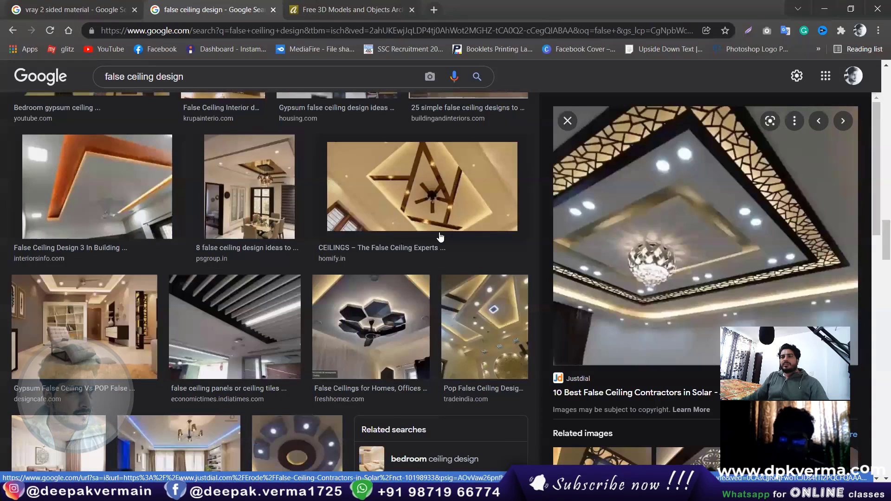
Return to 3ds Max and close the finished V-Ray render window
click(319, 490)
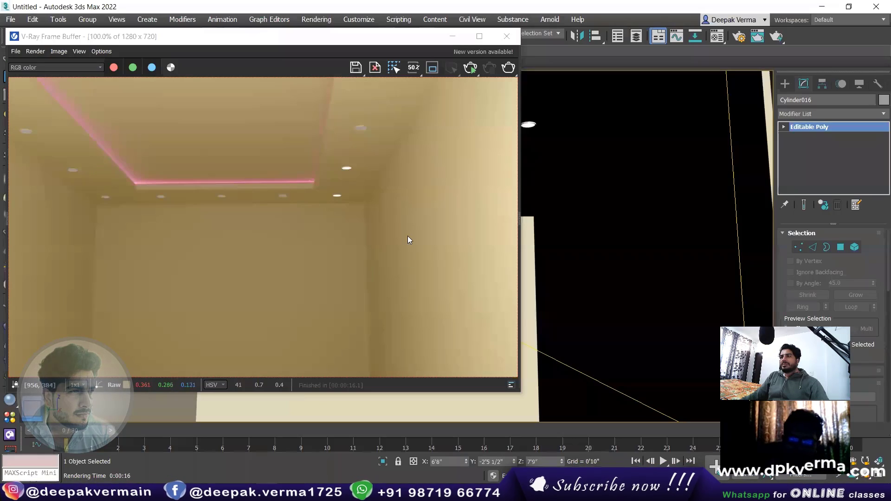
click(408, 236)
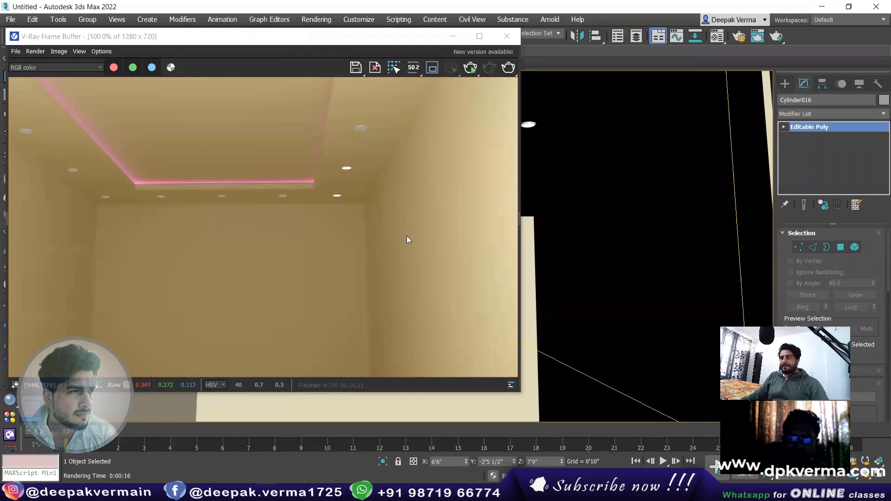
click(507, 36)
Orbit to view the room from below and delete the VRayLight plane strip
scroll(409, 246, down, 5)
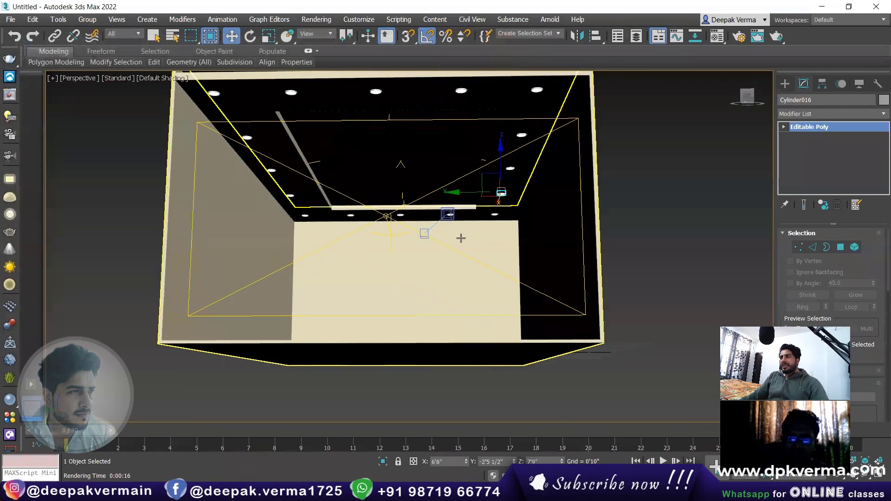
scroll(409, 247, down, 3)
mouse_move(409, 246)
alt+middle_down()
mouse_move(387, 224)
mouse_move(395, 196)
alt+middle_up()
scroll(387, 225, up, 3)
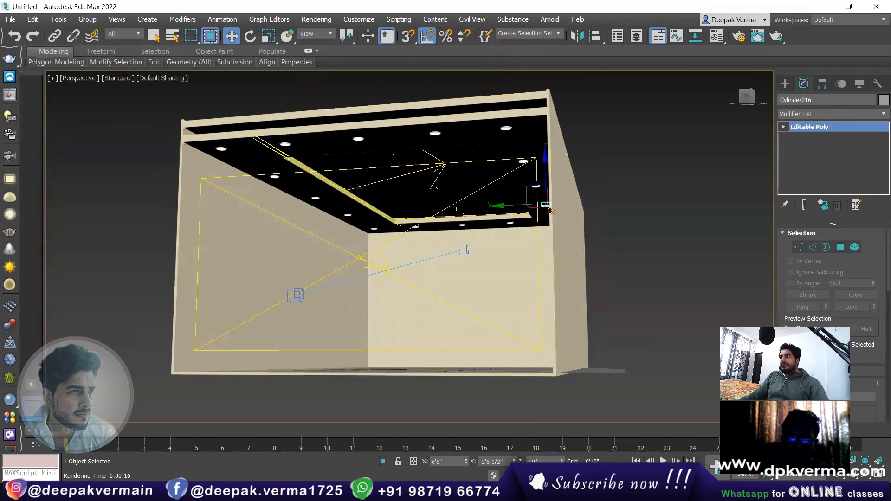
key(ctrl+d)
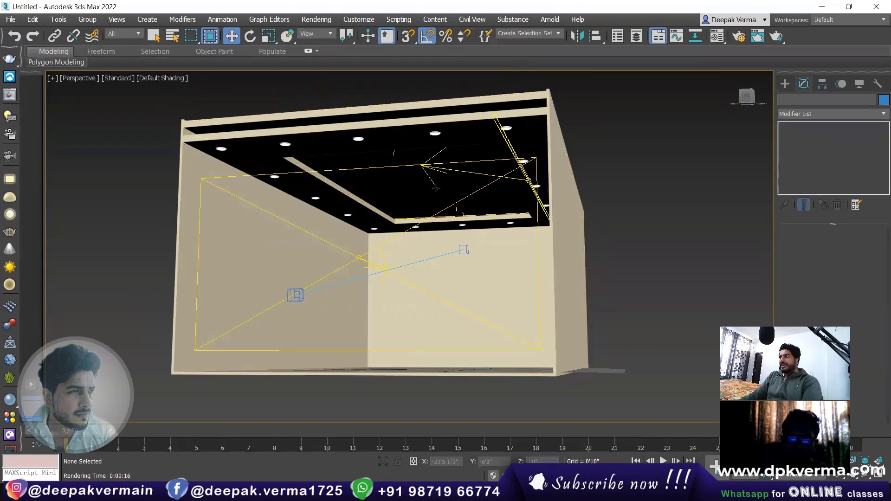
click(456, 209)
key(ctrl+d)
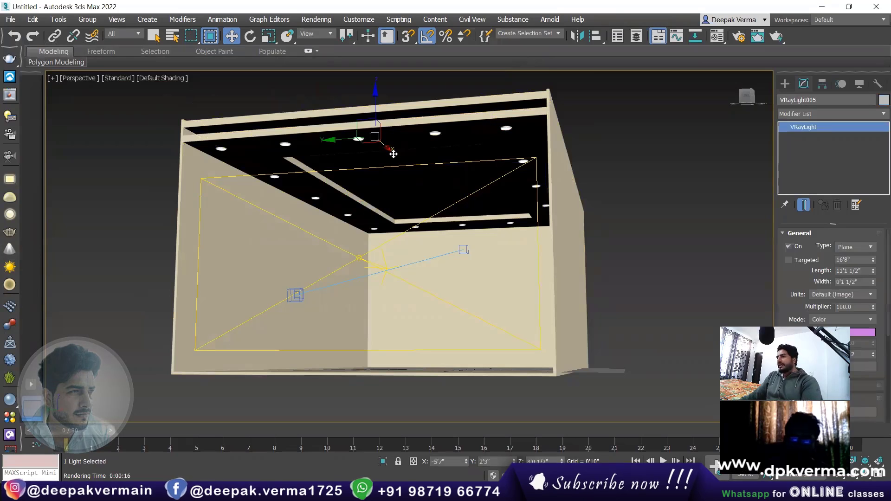
key(Delete)
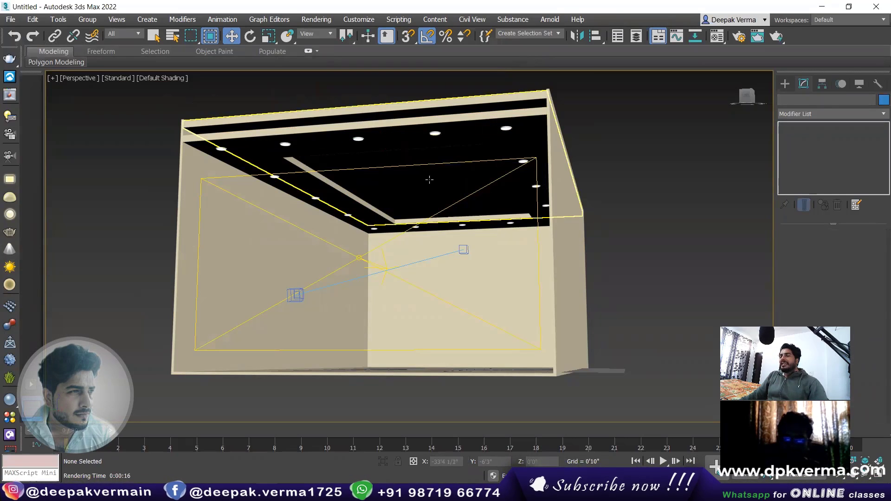
Draw the Rectangle001 spline just inside the ceiling outline in Top wireframe view
key(t)
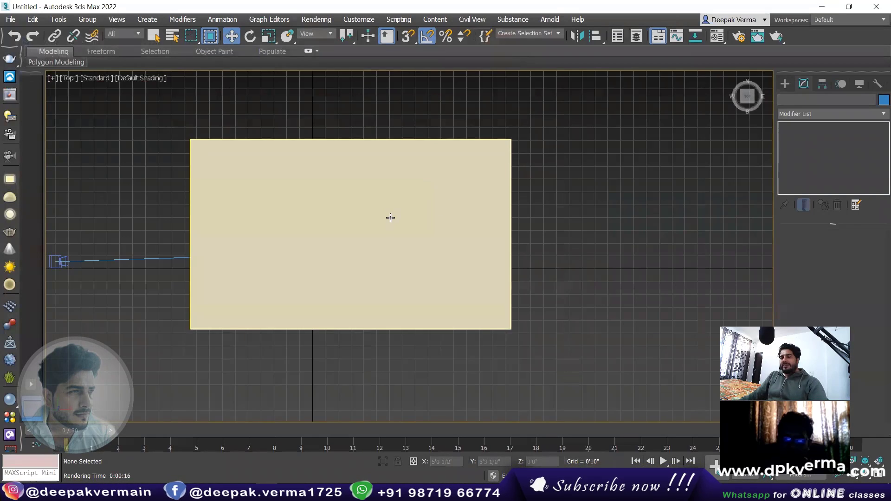
key(F3)
click(820, 85)
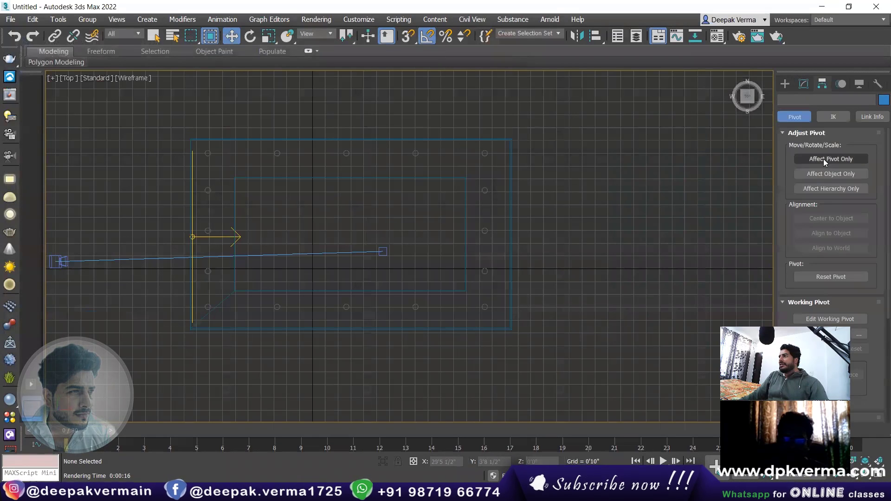
click(805, 94)
click(799, 101)
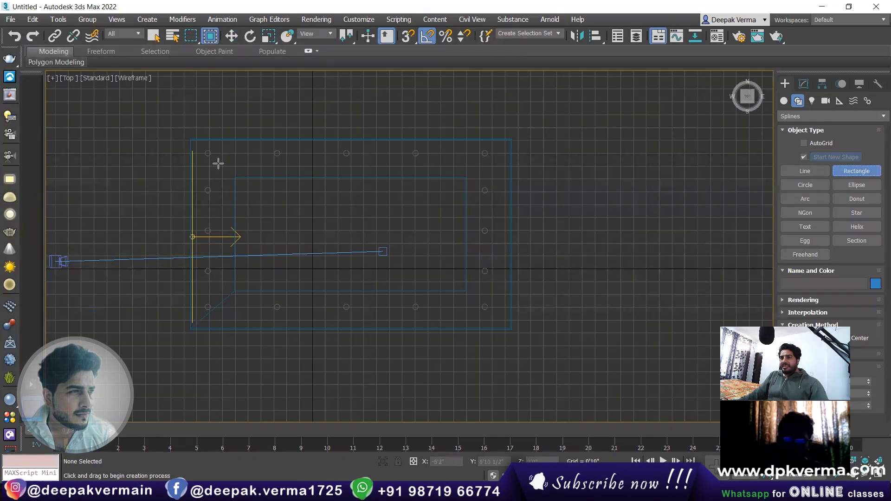
drag(218, 165, 482, 310)
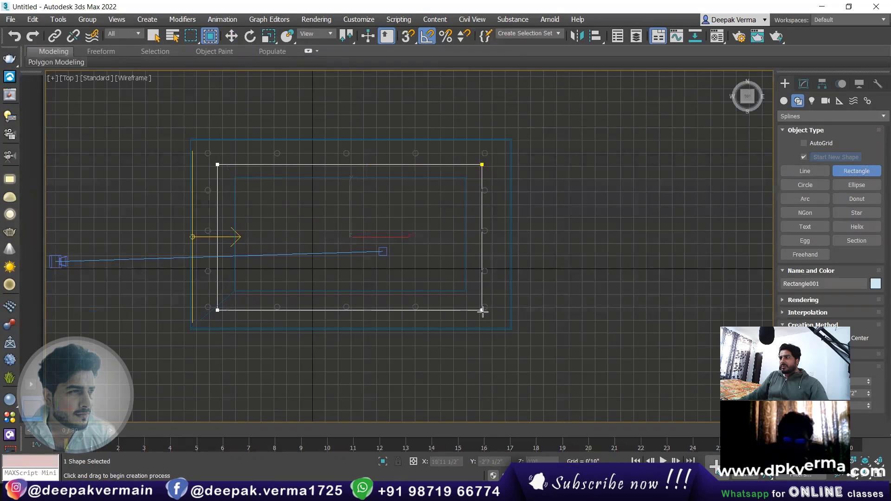
drag(482, 310, 489, 308)
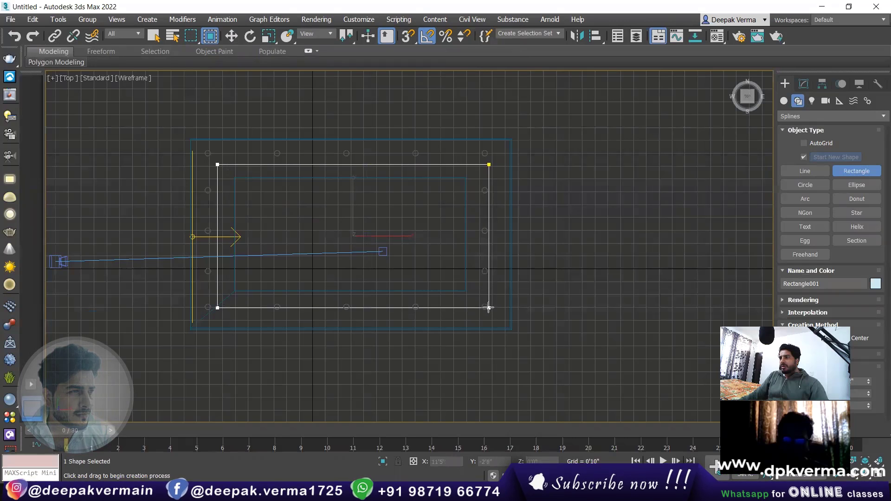
scroll(309, 211, up, 2)
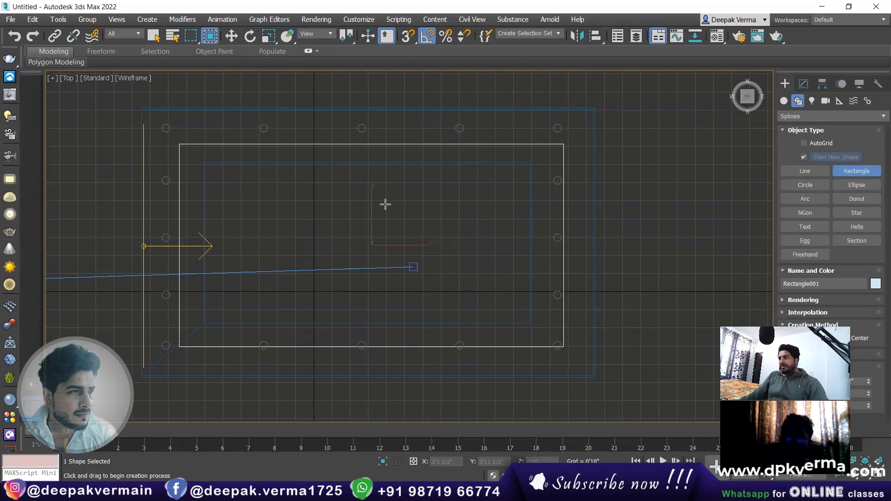
In the front view, move the flat rectangle up to the ceiling
key(f)
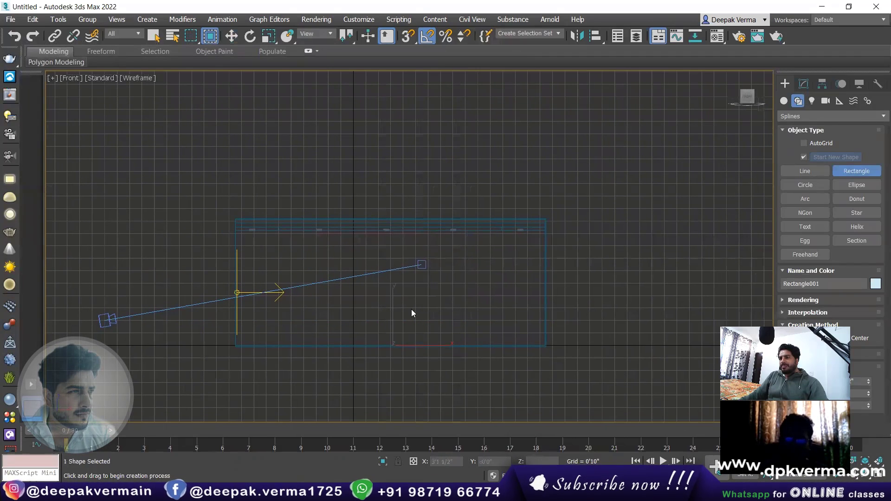
key(w)
drag(393, 320, 392, 208)
scroll(386, 218, up, 5)
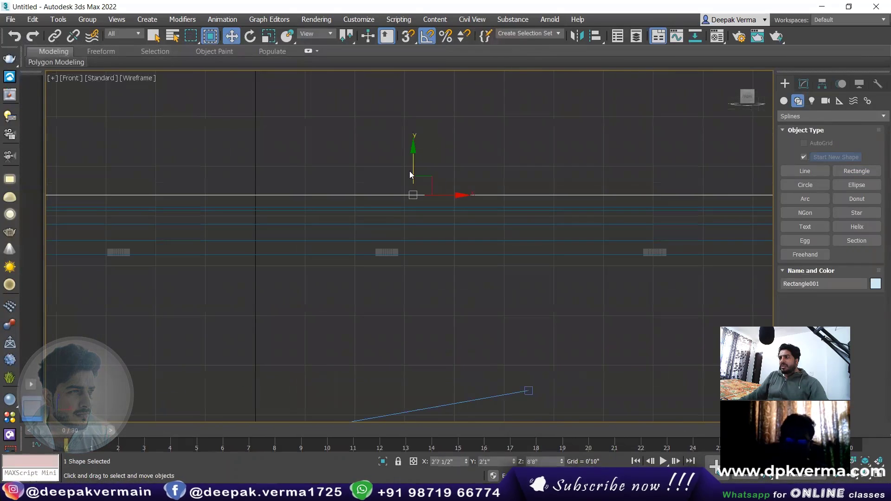
drag(411, 175, 419, 204)
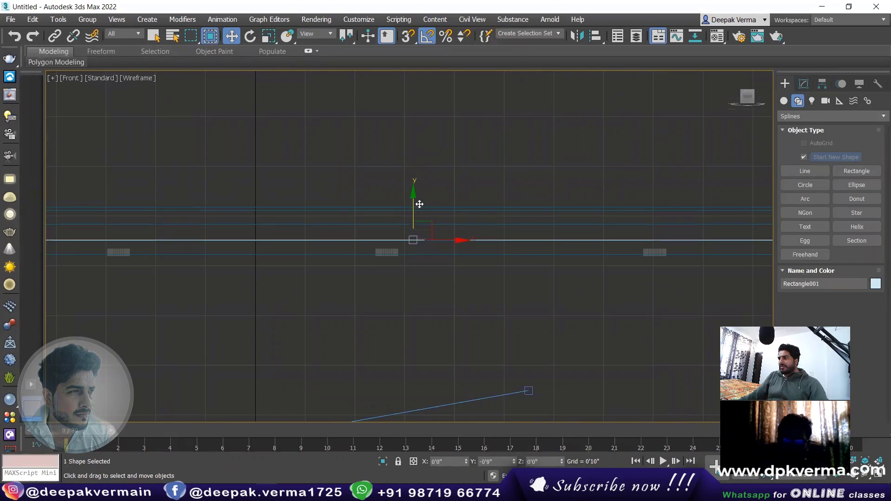
Make the rectangle spline renderable in the viewport with a Rectangular profile, length 0'2 1/2"
click(804, 85)
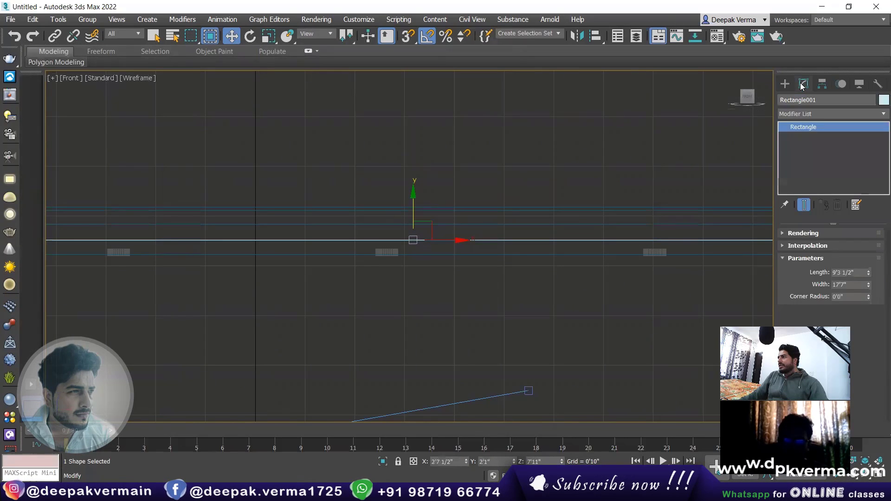
click(803, 235)
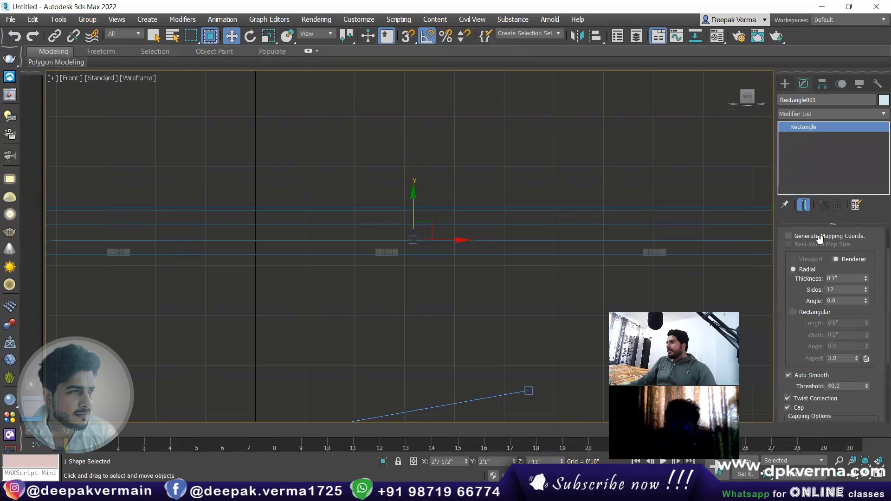
scroll(820, 238, up, 2)
click(789, 254)
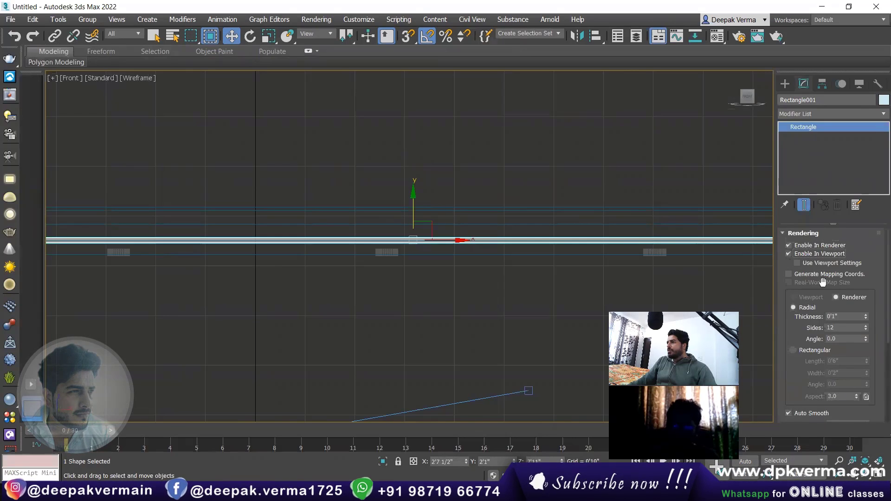
click(815, 350)
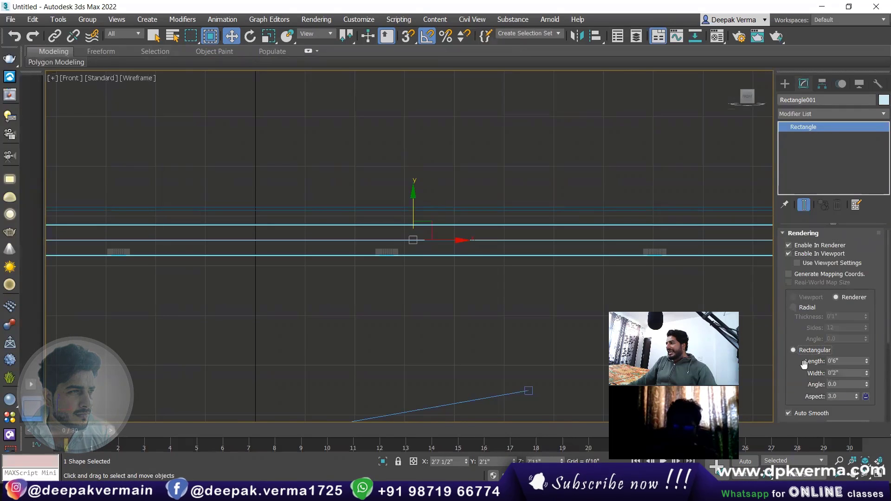
scroll(831, 357, down, 1)
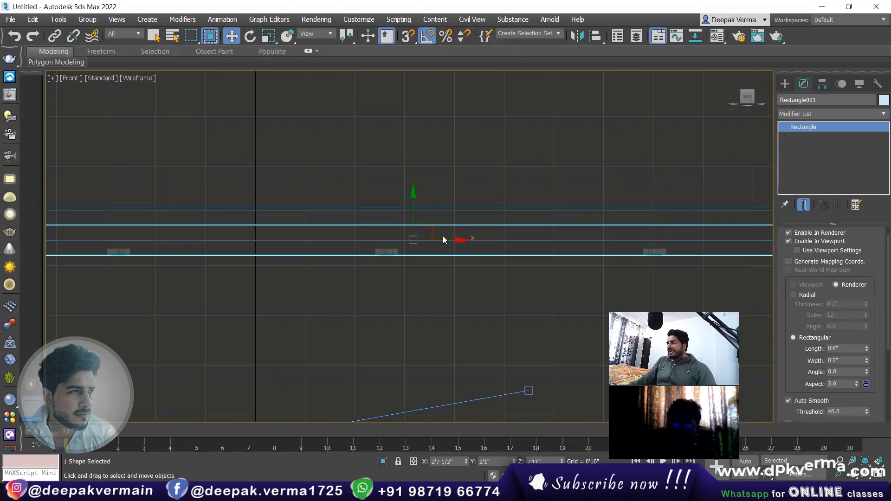
drag(867, 351, 869, 375)
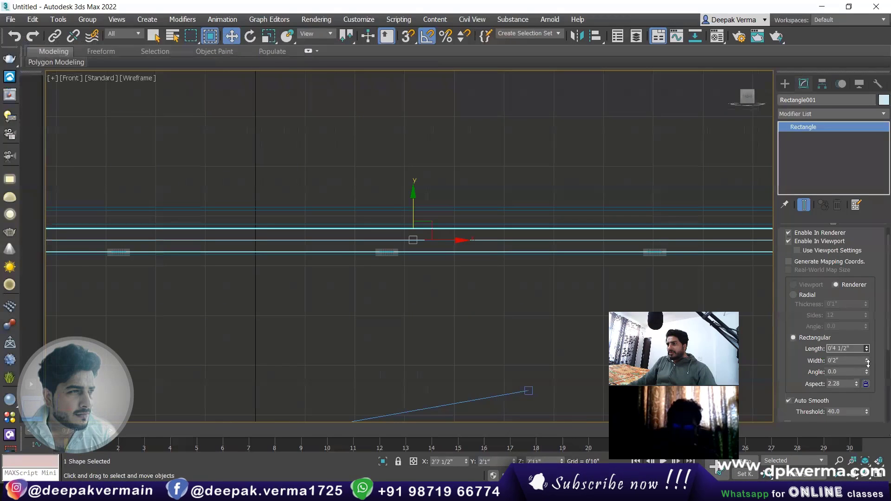
Nudge the strip into place under the ceiling, set profile width 0'0", and orbit to check it
scroll(427, 238, up, 2)
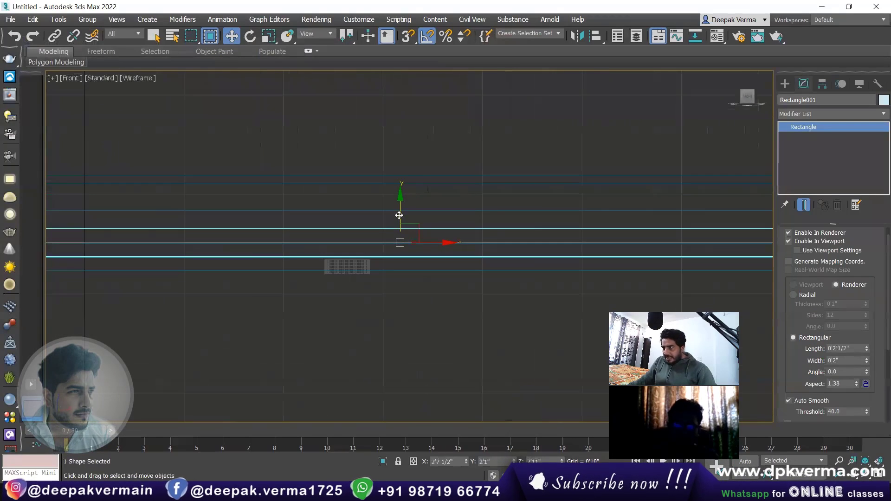
scroll(398, 200, up, 1)
drag(399, 198, 398, 201)
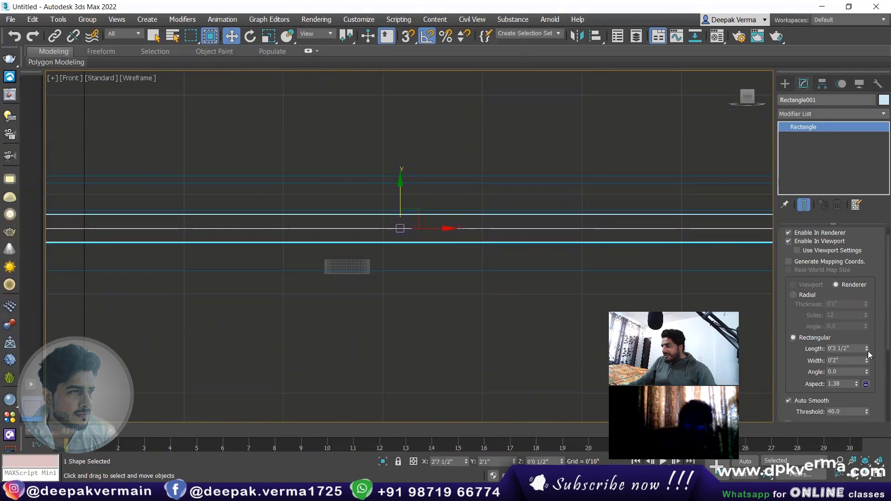
drag(870, 356, 869, 352)
mouse_move(402, 189)
mouse_down()
mouse_move(400, 224)
mouse_move(401, 191)
mouse_up()
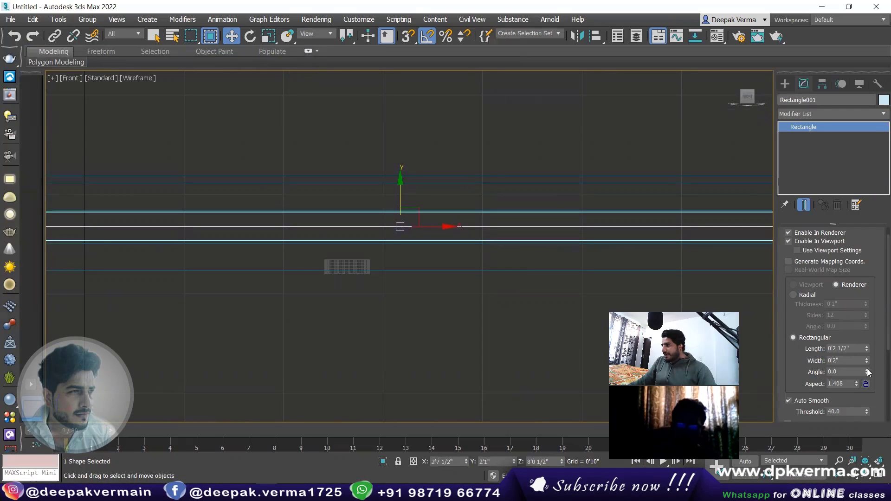
drag(867, 361, 867, 379)
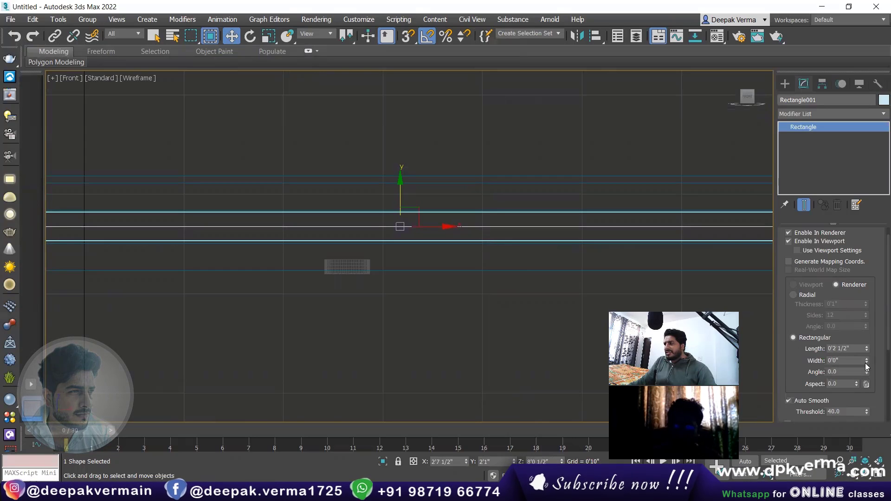
scroll(512, 249, down, 3)
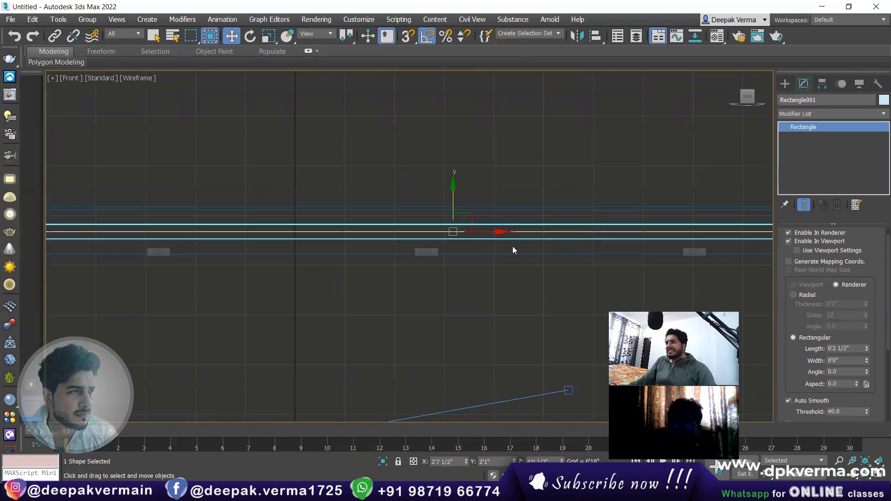
mouse_move(513, 246)
alt+middle_down()
mouse_move(483, 263)
mouse_move(483, 218)
alt+middle_up()
In the Material Editor, change Material #13 to a VRayLightMtl
scroll(294, 252, up, 5)
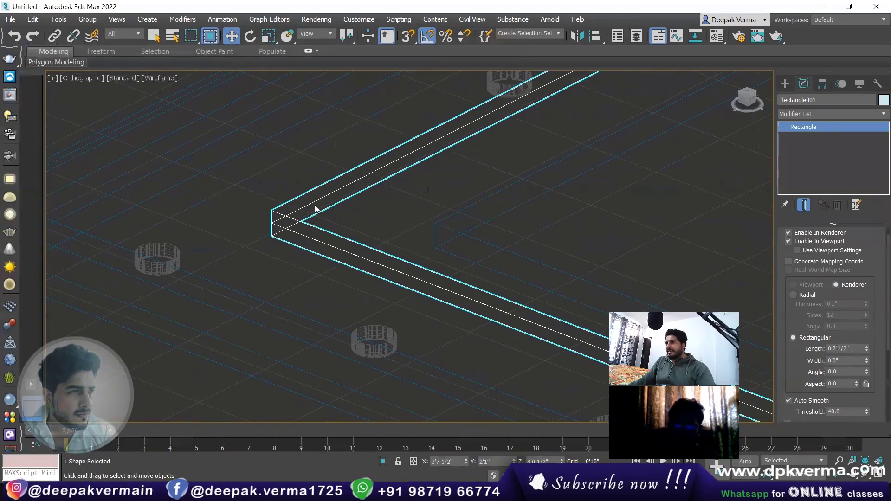
scroll(316, 209, up, 3)
scroll(272, 258, down, 2)
scroll(295, 260, down, 2)
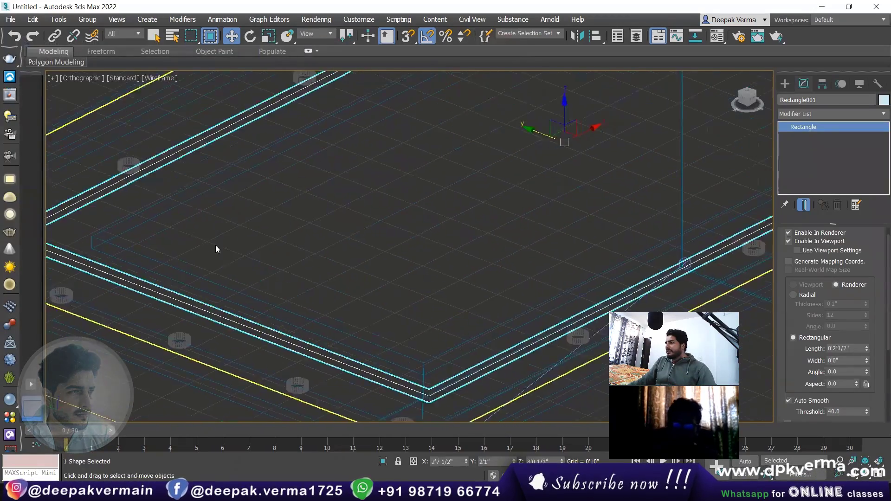
scroll(442, 224, down, 2)
key(m)
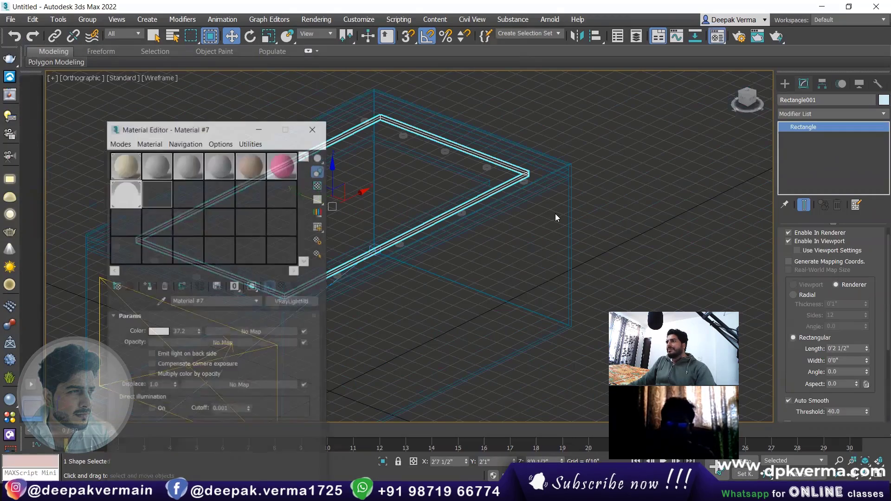
drag(236, 133, 793, 64)
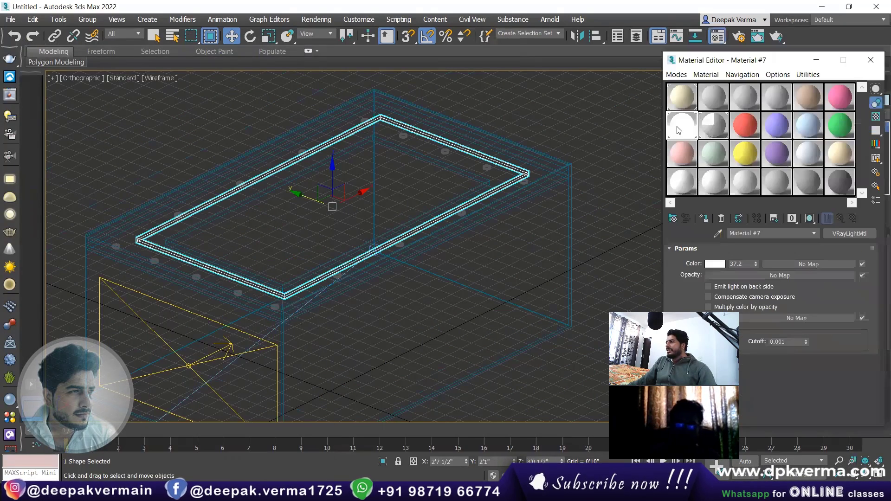
click(684, 151)
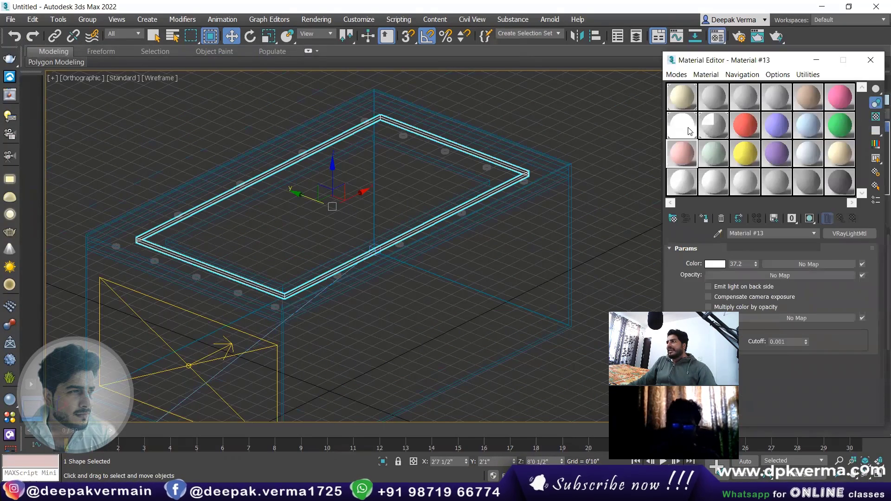
click(850, 234)
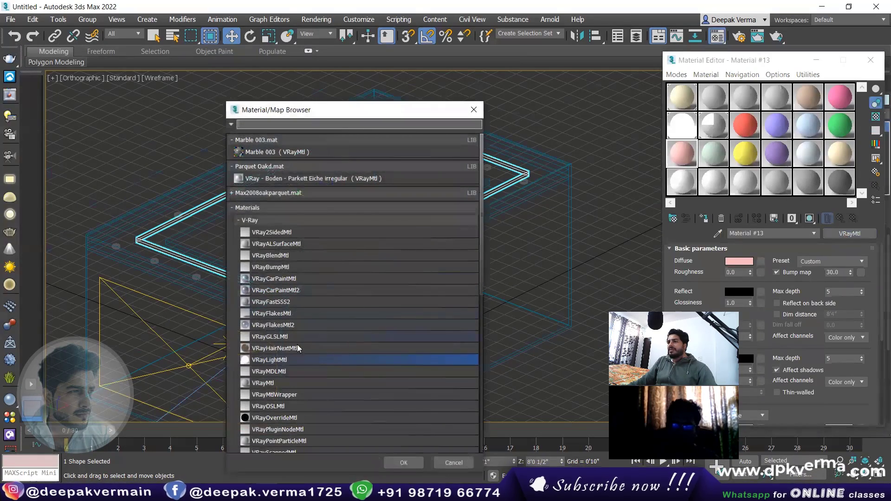
click(406, 463)
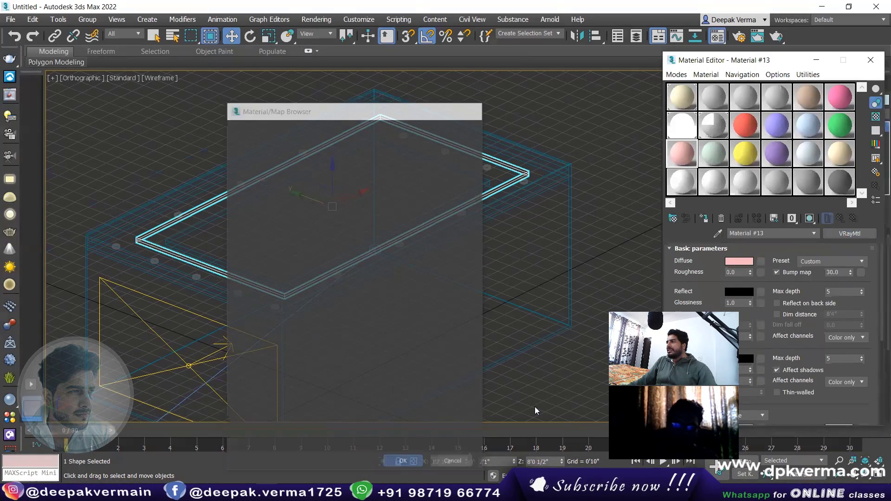
Give the light material a pink colour (213, 19, 183) and intensity 65.0
click(715, 265)
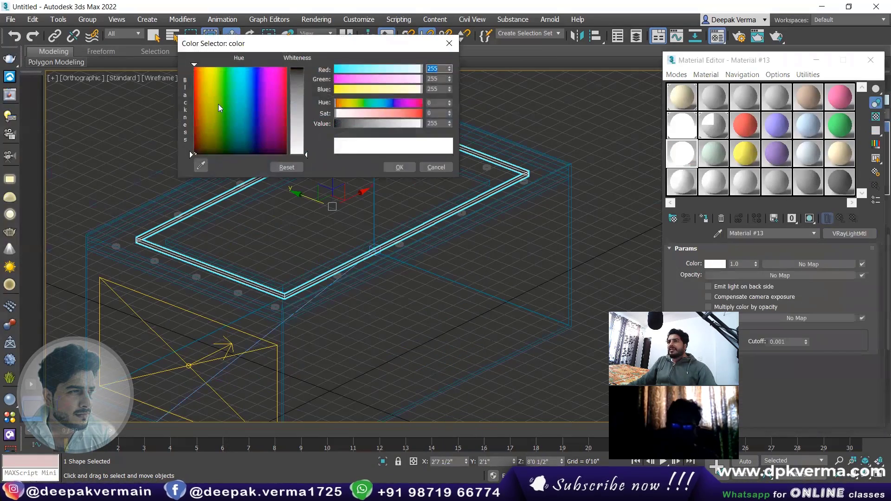
click(274, 83)
click(297, 74)
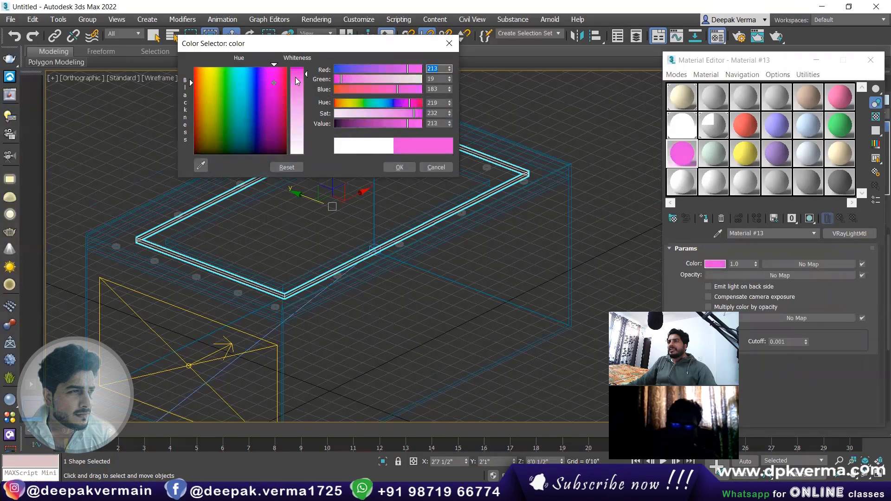
click(400, 168)
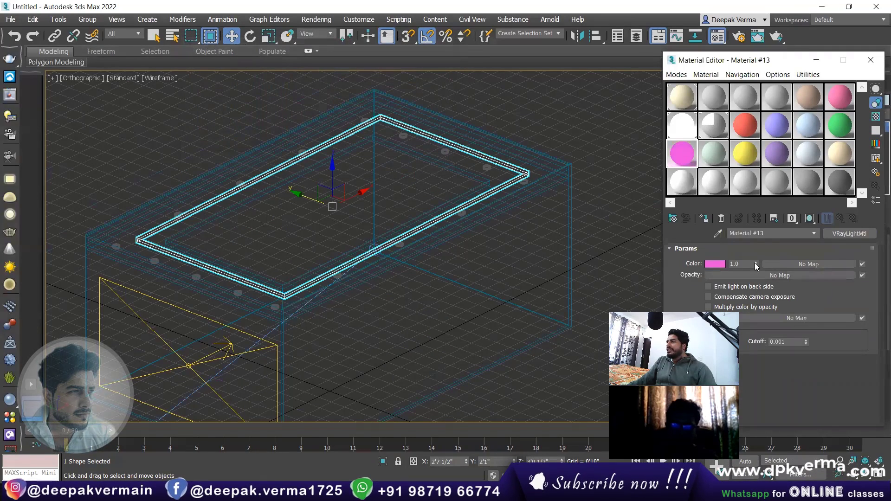
mouse_move(751, 113)
mouse_down()
mouse_move(752, 266)
mouse_move(758, 205)
mouse_up()
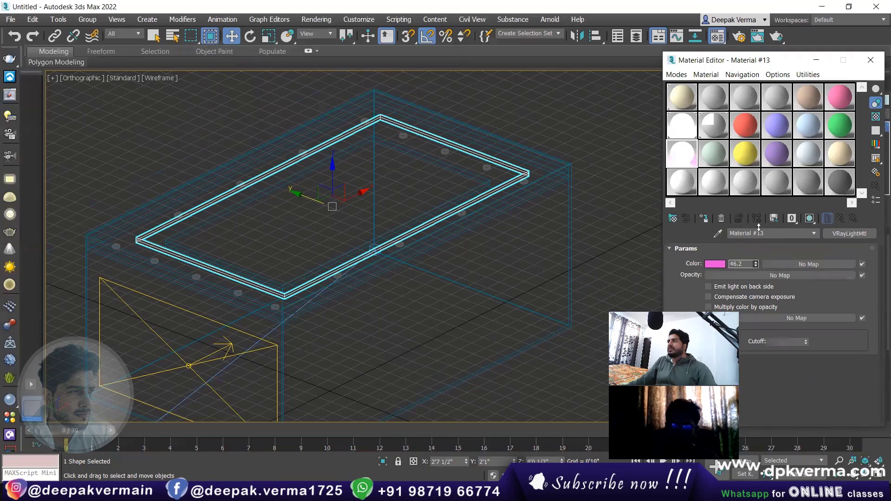
drag(755, 258, 749, 256)
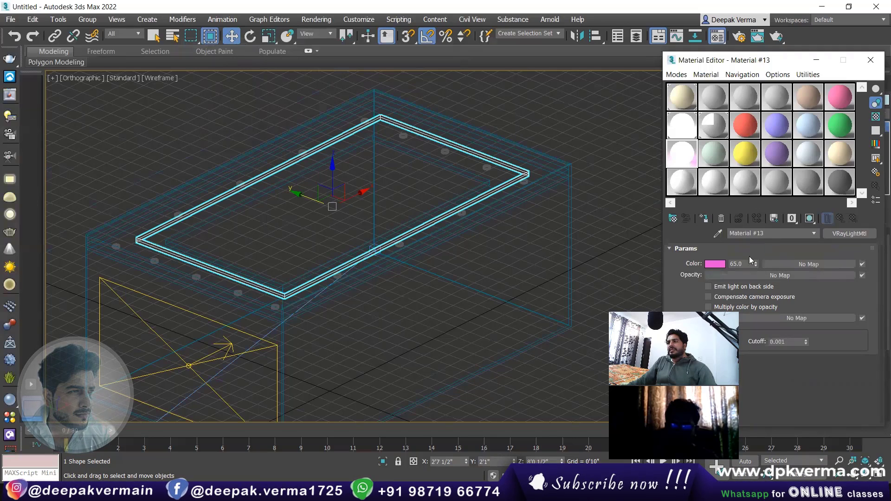
key(c)
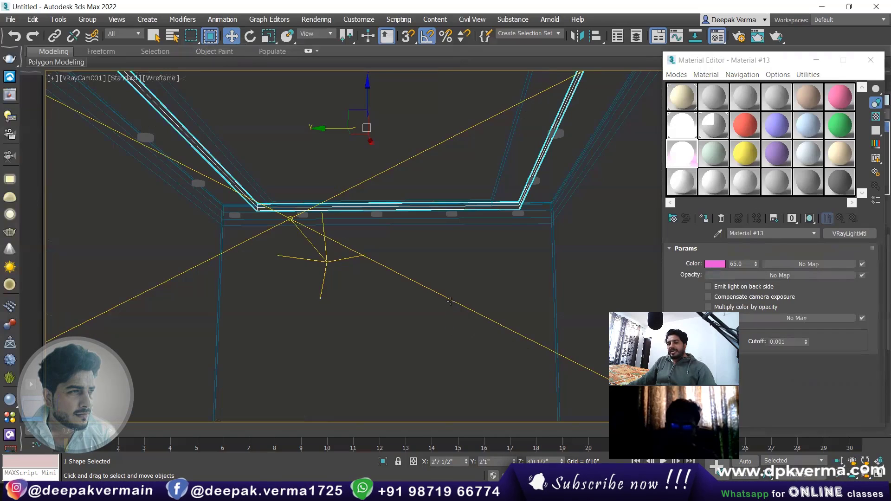
Test-render the camera view in V-Ray, then convert Rectangle001 to an Editable Poly
click(775, 38)
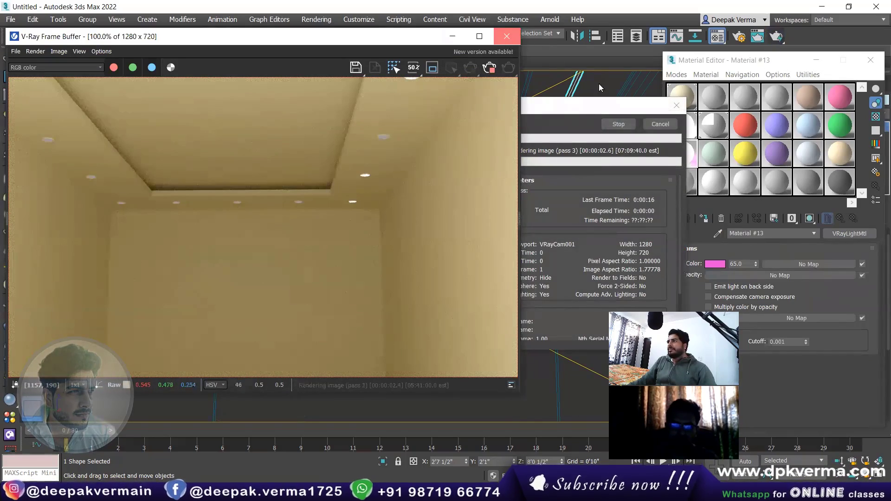
click(507, 36)
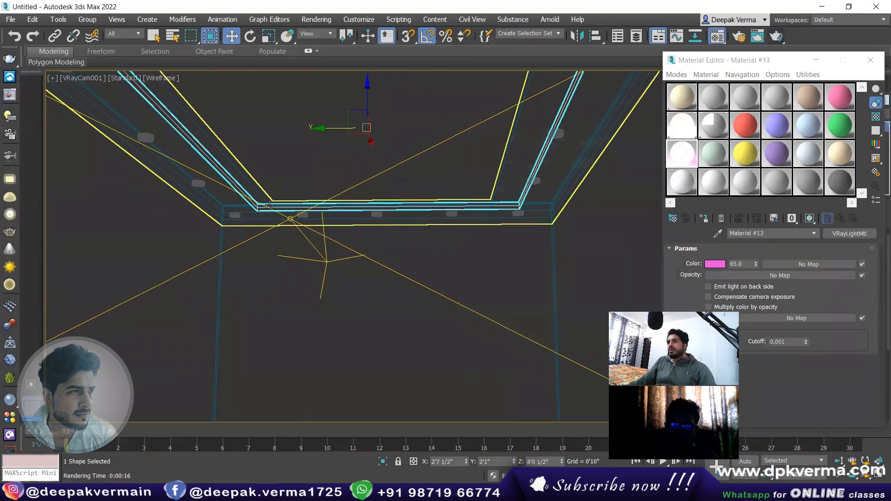
right_click(254, 203)
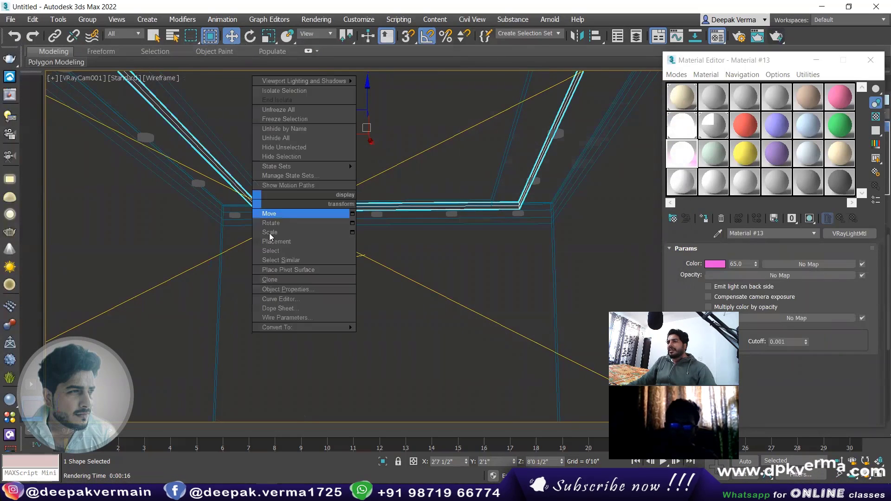
click(411, 343)
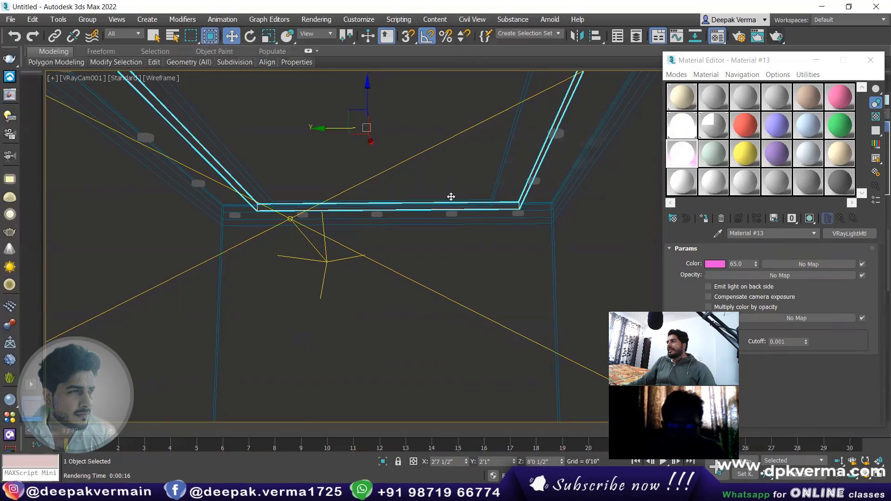
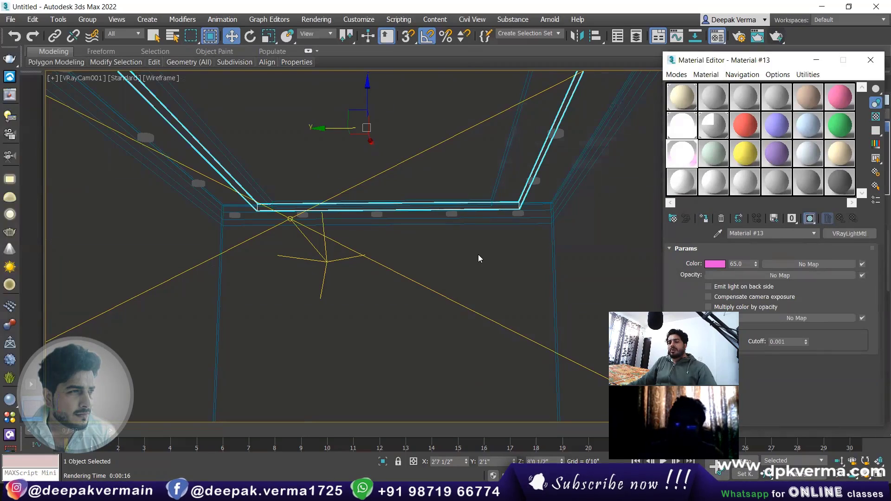
Raise the pink VRayLightMtl colour multiplier from 65 to 124.5 and re-render with IPR
key(shift+q)
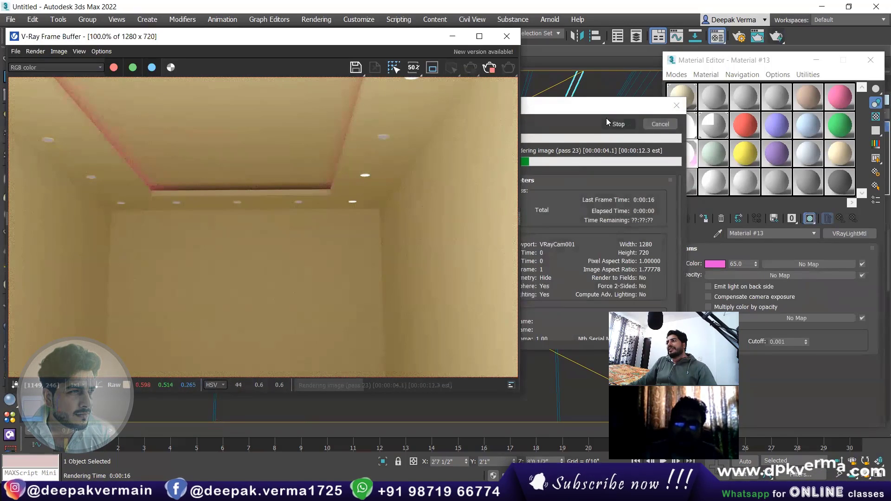
click(660, 120)
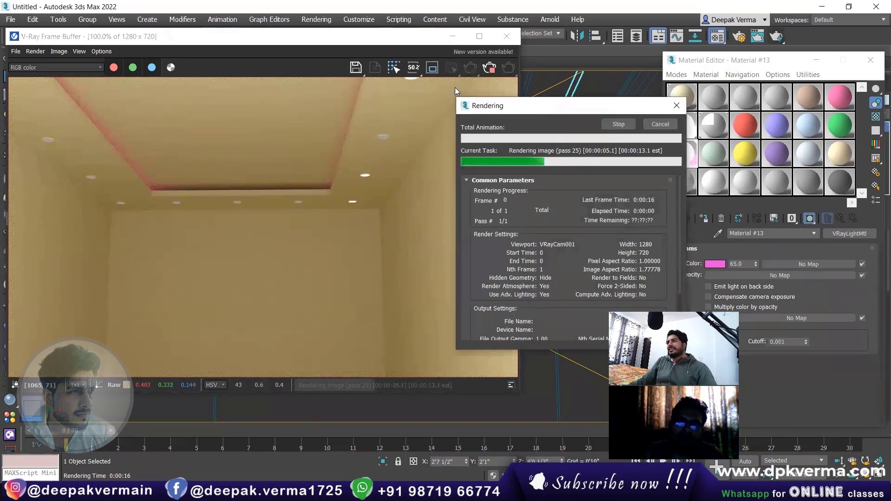
click(623, 125)
click(471, 69)
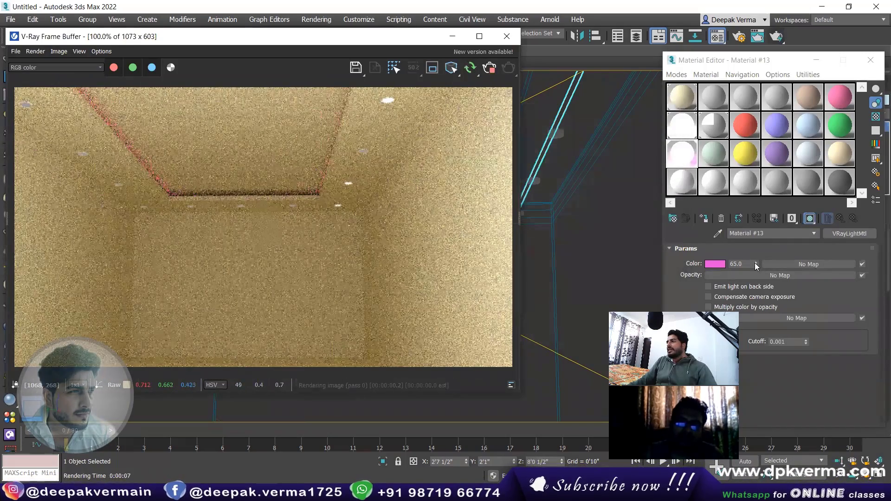
drag(755, 262, 755, 257)
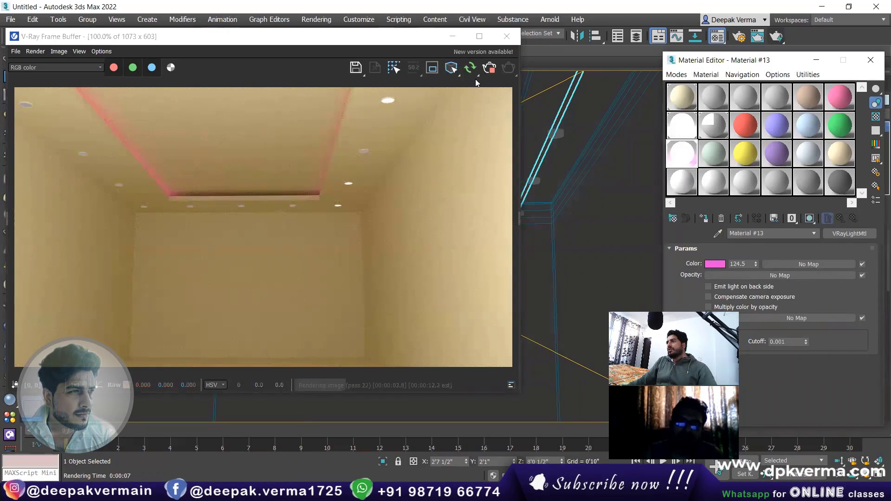
click(507, 37)
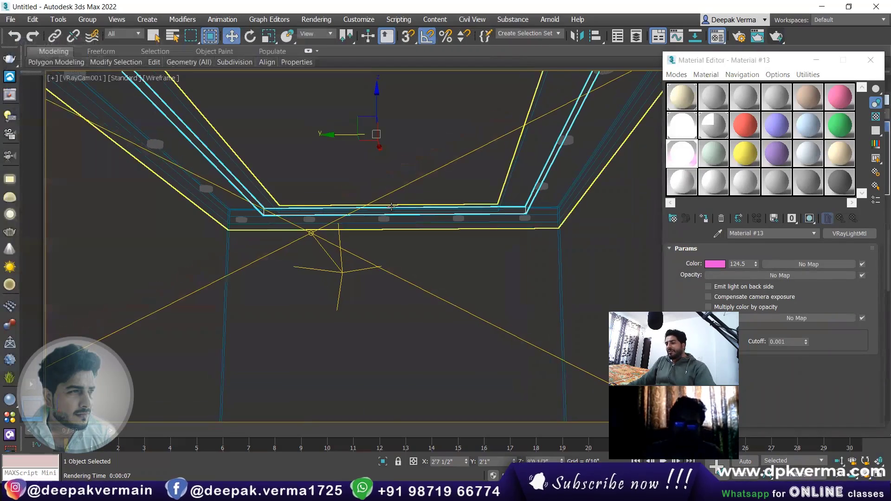
In Top view, move Rectangle001's right-hand vertices left along X
key(t)
key(z)
drag(743, 60, 514, 95)
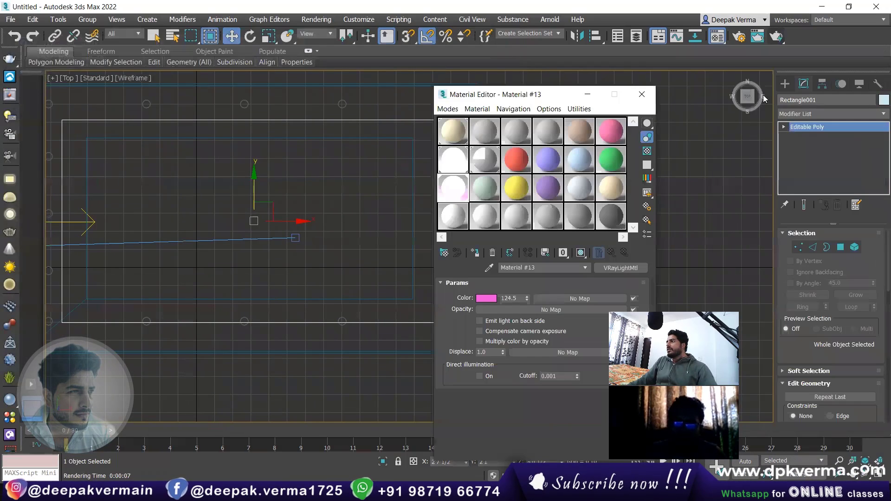
click(799, 247)
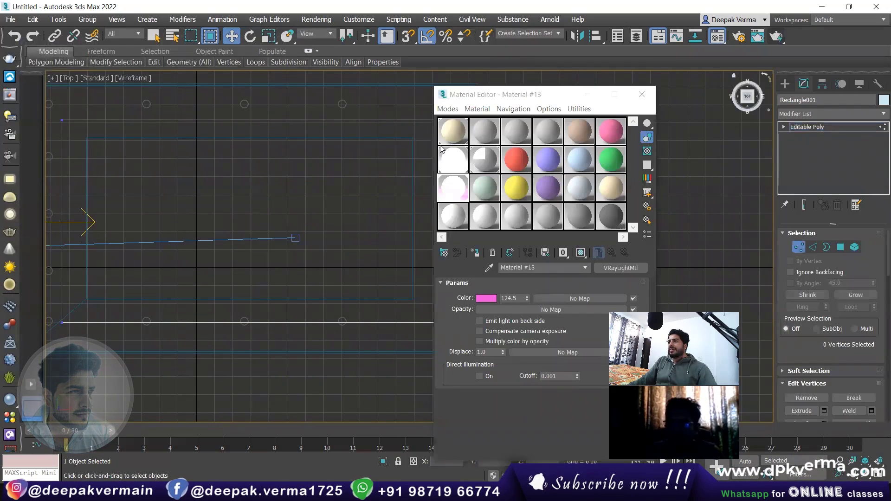
drag(534, 95, 728, 94)
drag(438, 108, 492, 331)
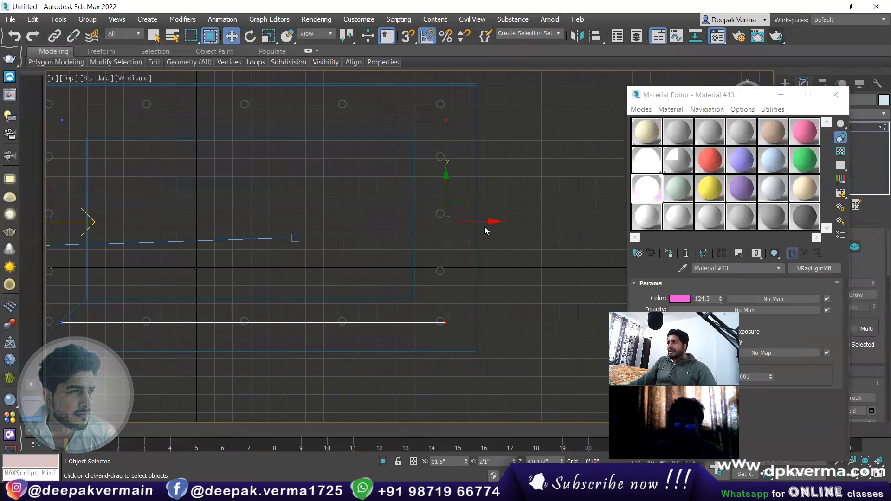
drag(484, 220, 469, 220)
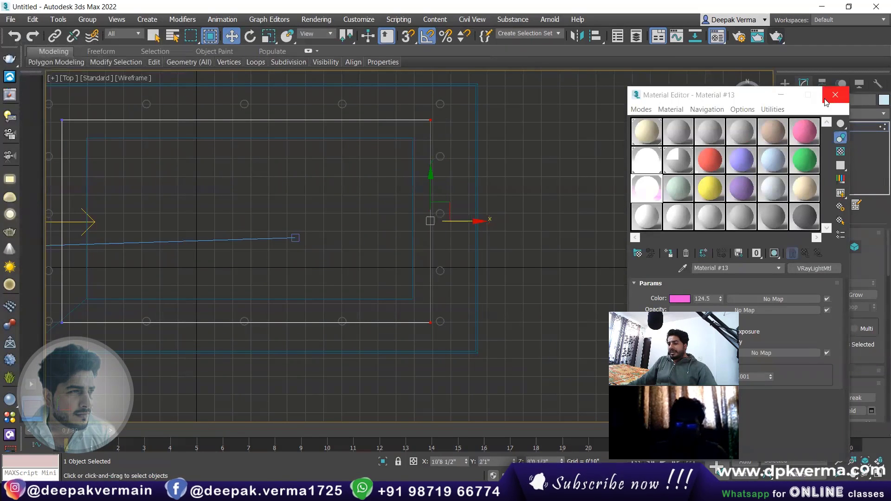
Render VRayCam001 interactively to check the pink cove glow
key(c)
click(776, 36)
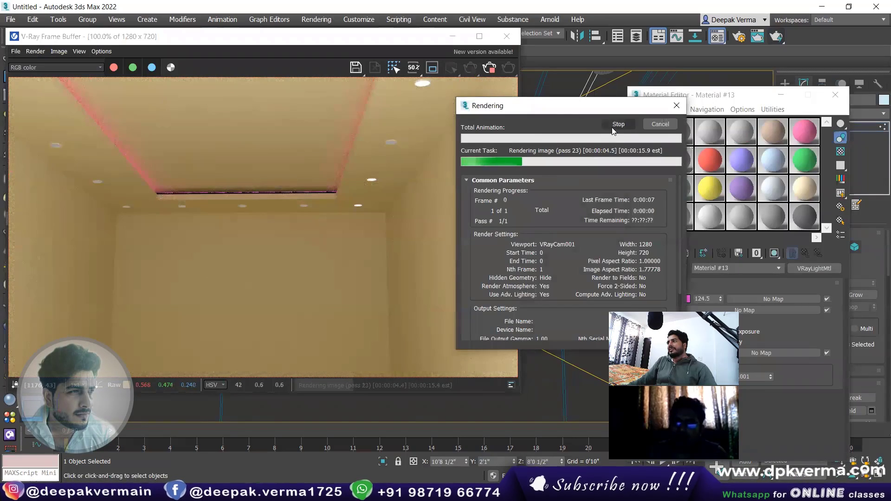
click(469, 69)
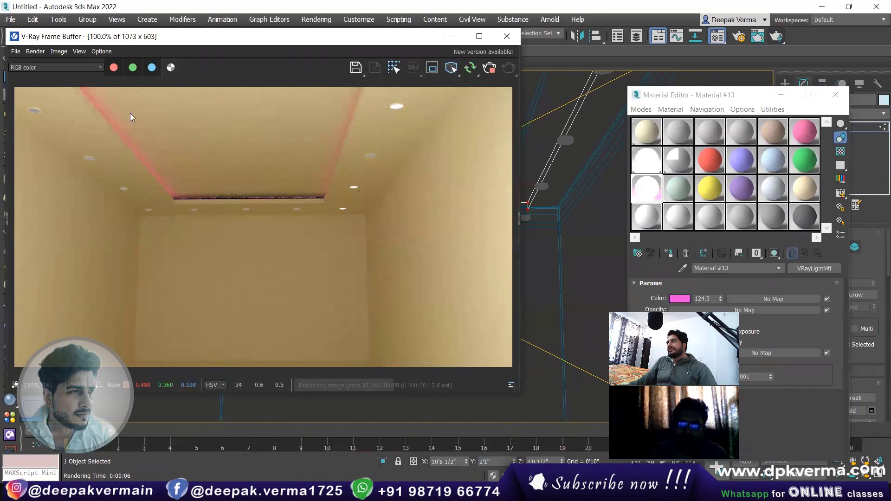
key(alt+Tab)
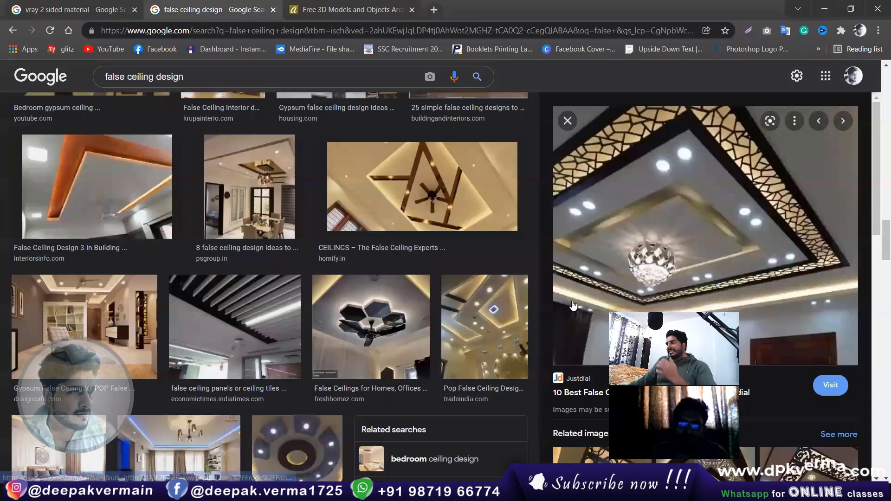
scroll(381, 299, down, 3)
scroll(381, 299, down, 5)
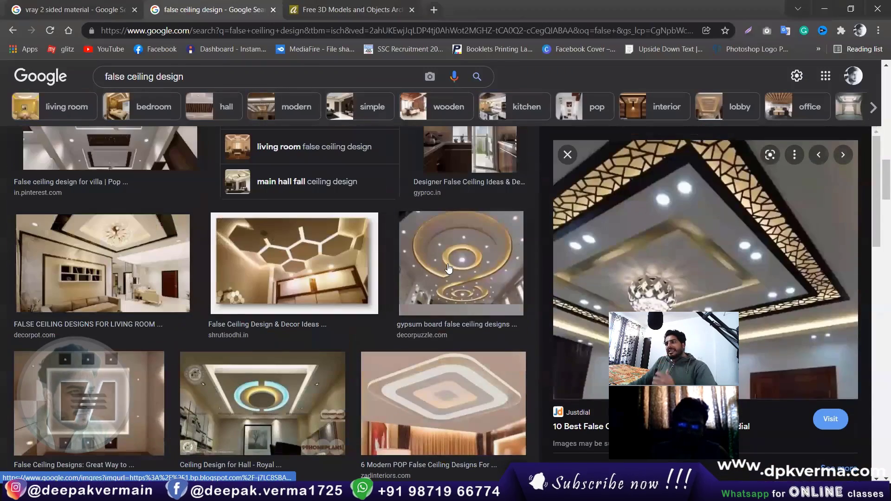
click(460, 260)
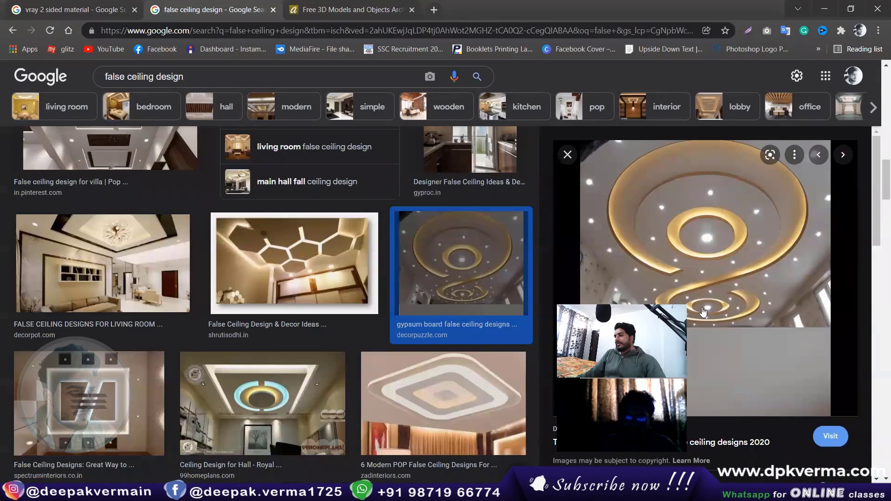
Close the V-Ray Frame Buffer and orbit the Perspective view to an angled room view
key(alt+Tab)
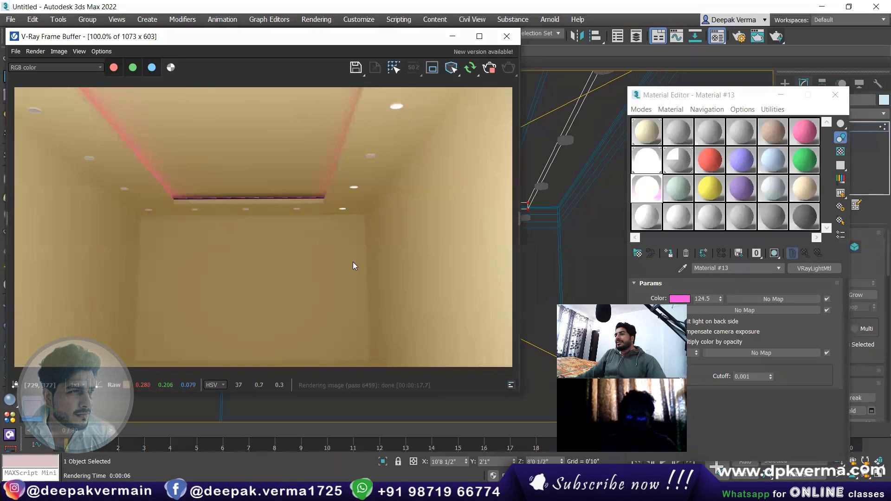
click(507, 36)
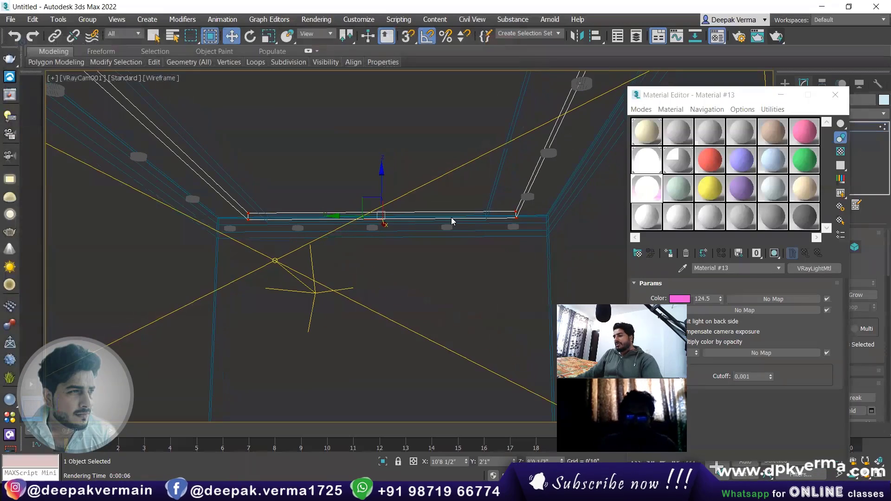
scroll(305, 265, down, 5)
mouse_move(305, 265)
alt+middle_down()
mouse_move(280, 294)
mouse_move(409, 254)
alt+middle_up()
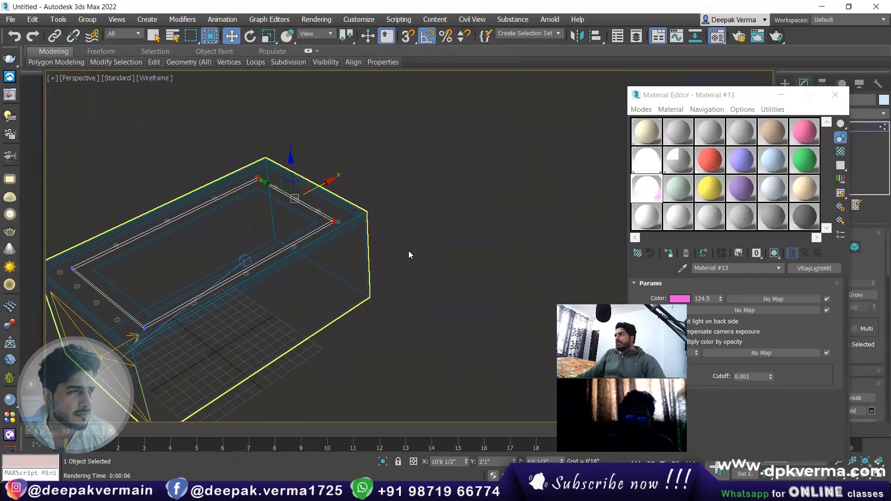
drag(697, 96, 361, 48)
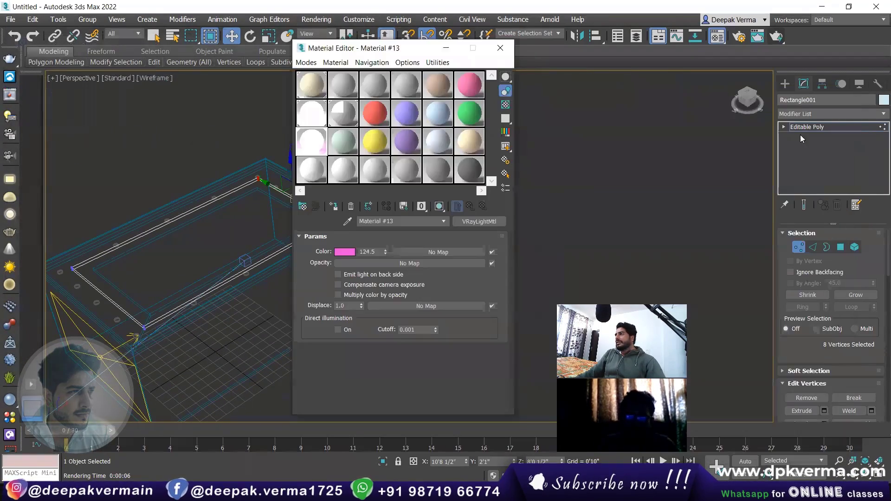
Create Cylinder026 with radius 7'10 1/2" and height 0'2 1/2", shown shaded
click(785, 84)
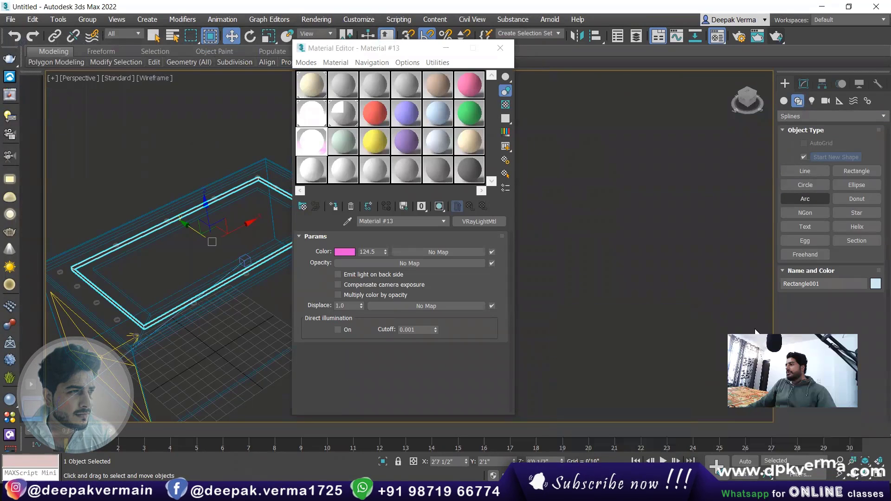
click(784, 101)
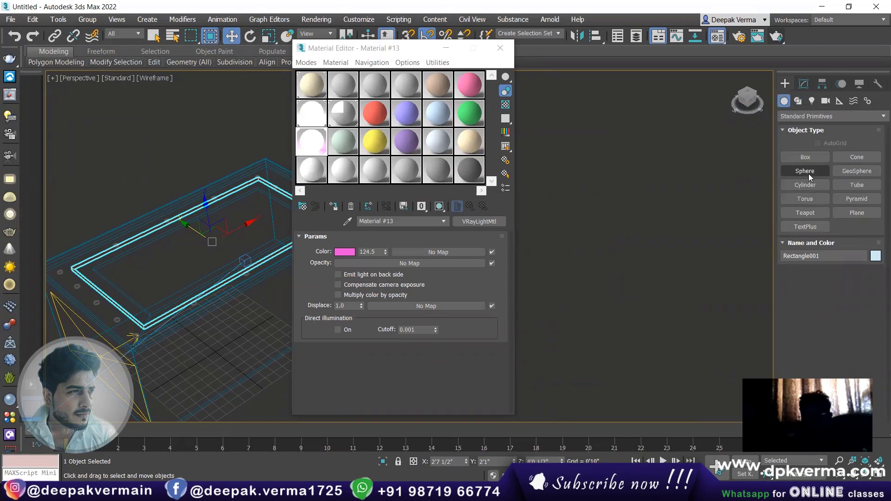
click(805, 184)
drag(609, 299, 652, 360)
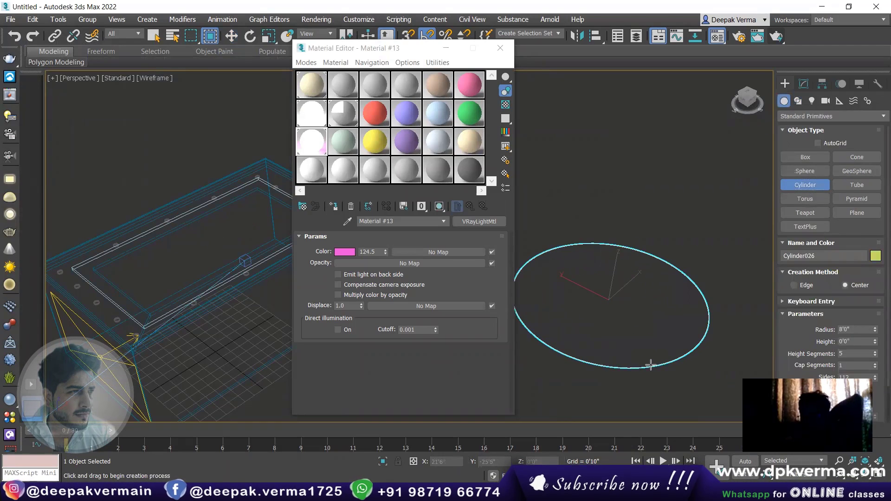
key(F3)
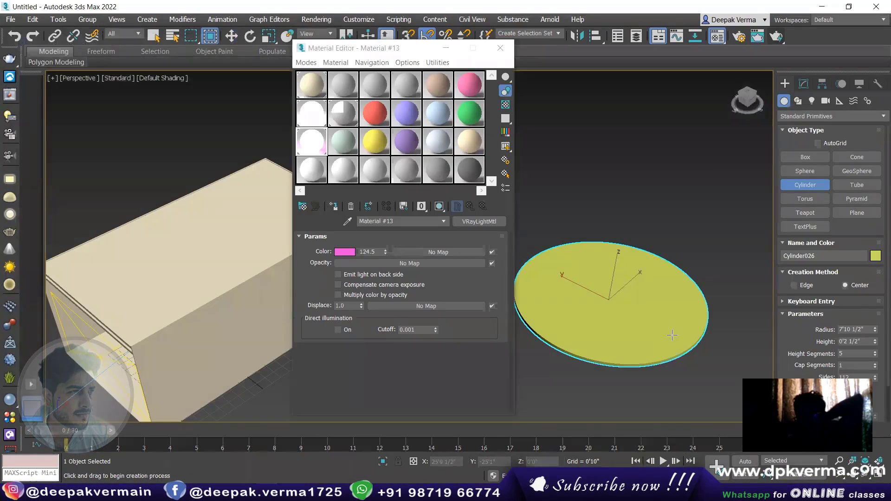
drag(418, 47, 222, 64)
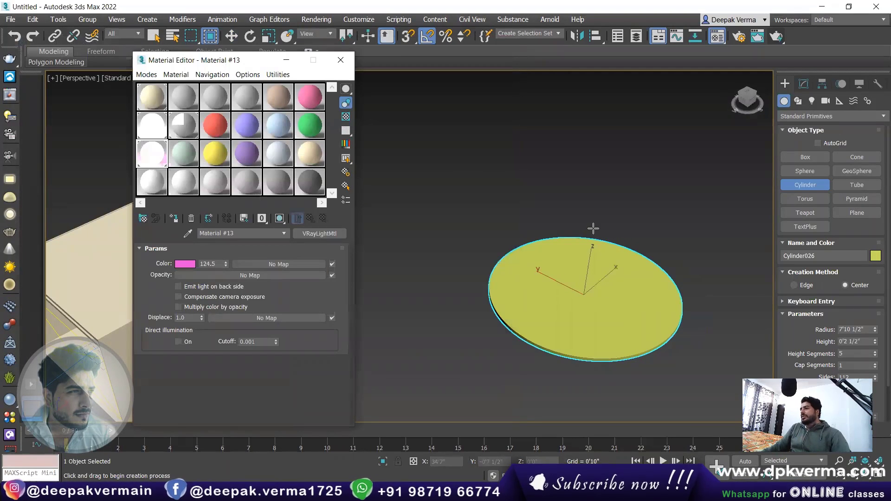
middle_drag(573, 273, 565, 269)
scroll(627, 327, up, 4)
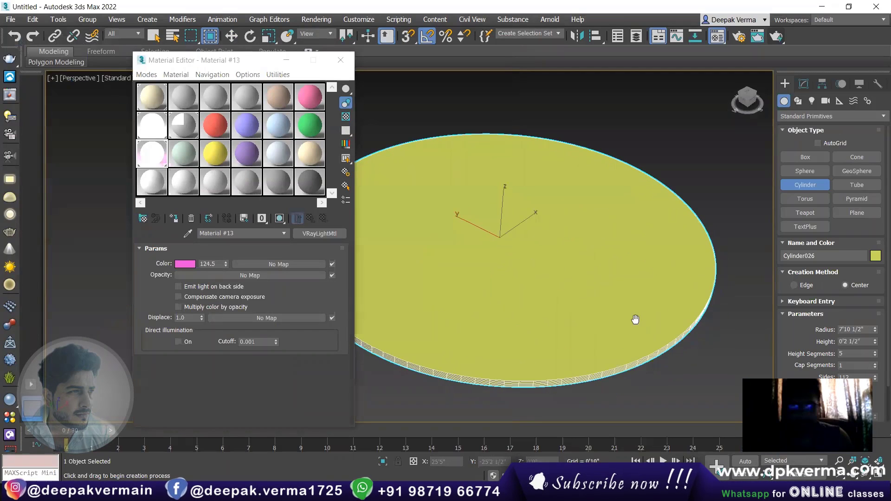
scroll(628, 322, down, 2)
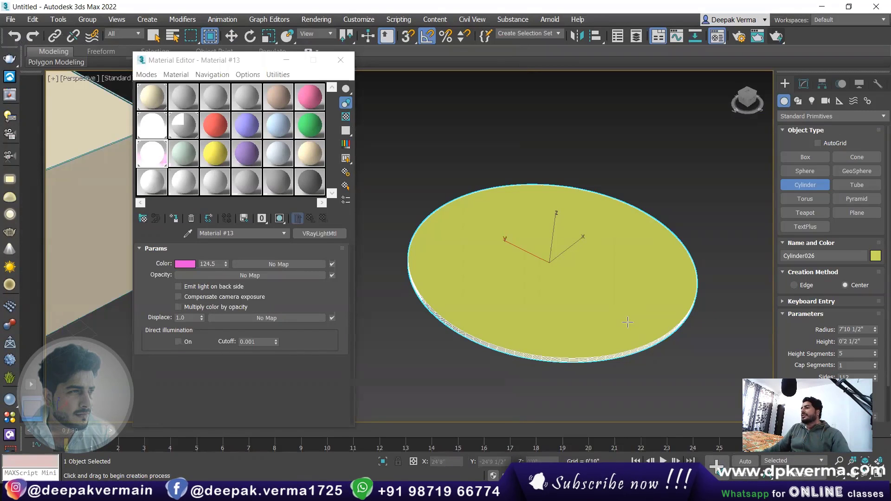
scroll(648, 358, up, 3)
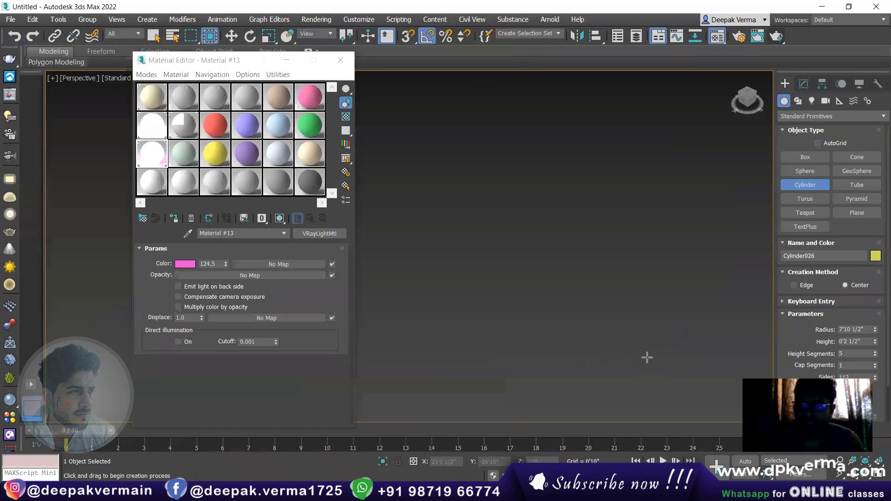
scroll(633, 344, down, 2)
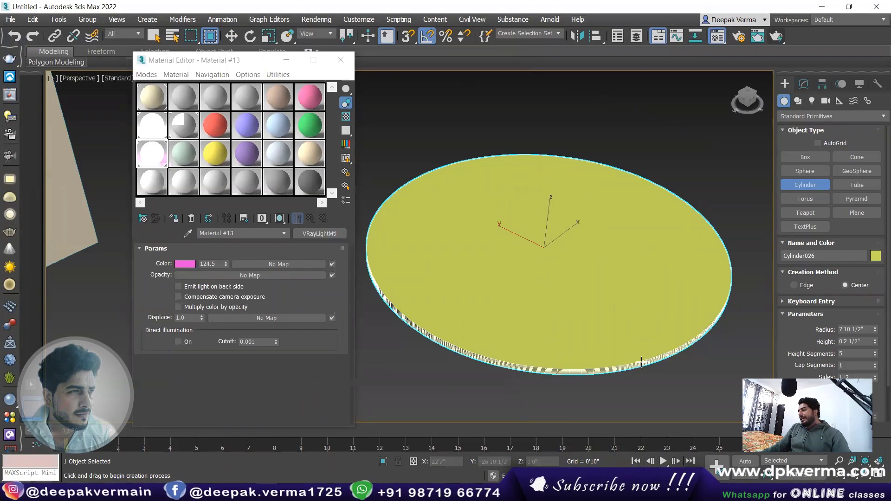
middle_drag(618, 273, 600, 264)
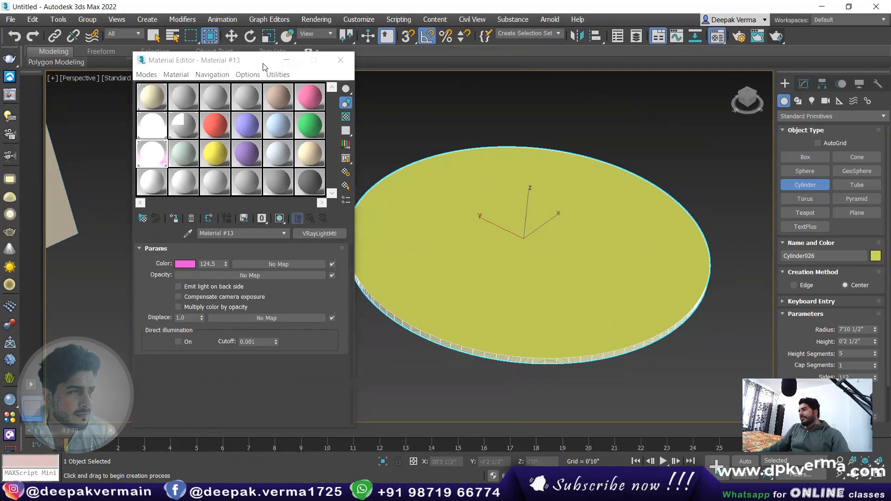
drag(263, 66, 214, 51)
Draw a trial Circle spline on the disc top, then undo it
click(798, 101)
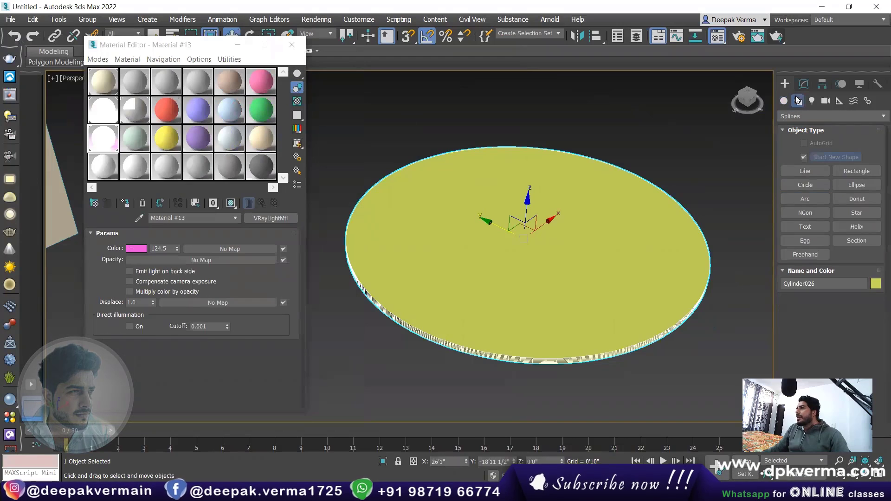
click(805, 185)
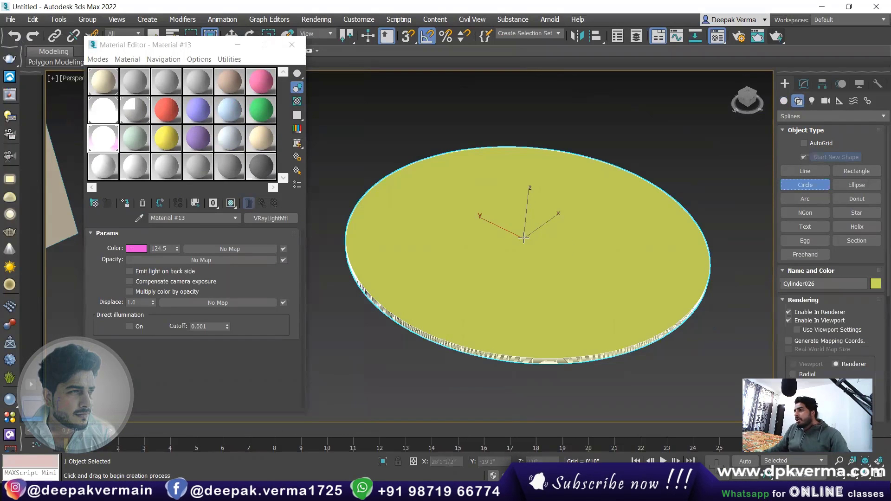
drag(524, 237, 608, 346)
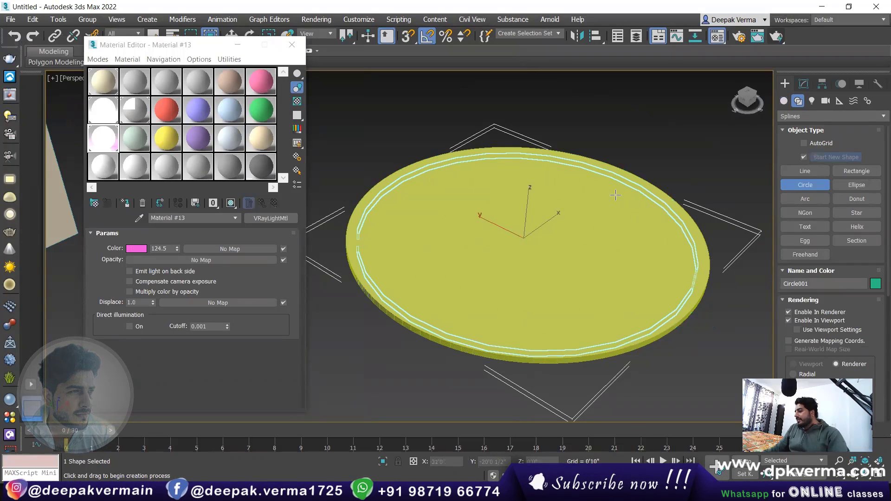
key(ctrl+z)
right_click(604, 222)
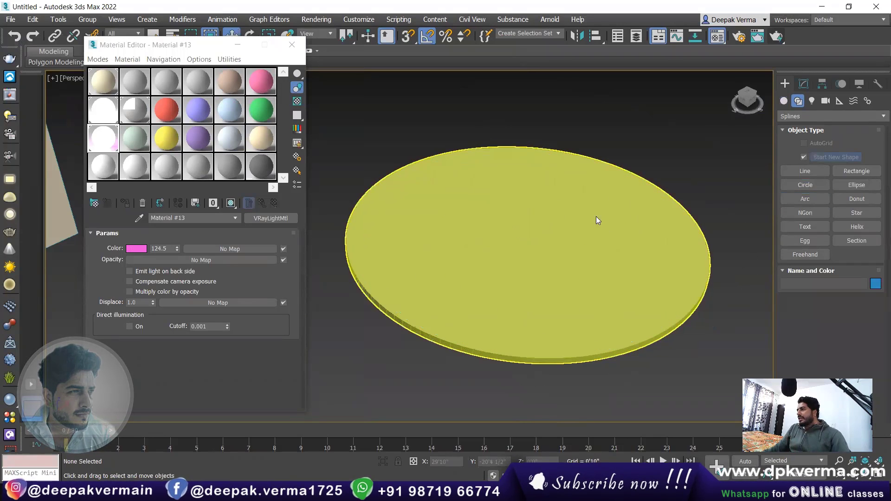
Convert Cylinder026 to an Editable Poly and select a rim edge in Edge mode
click(493, 318)
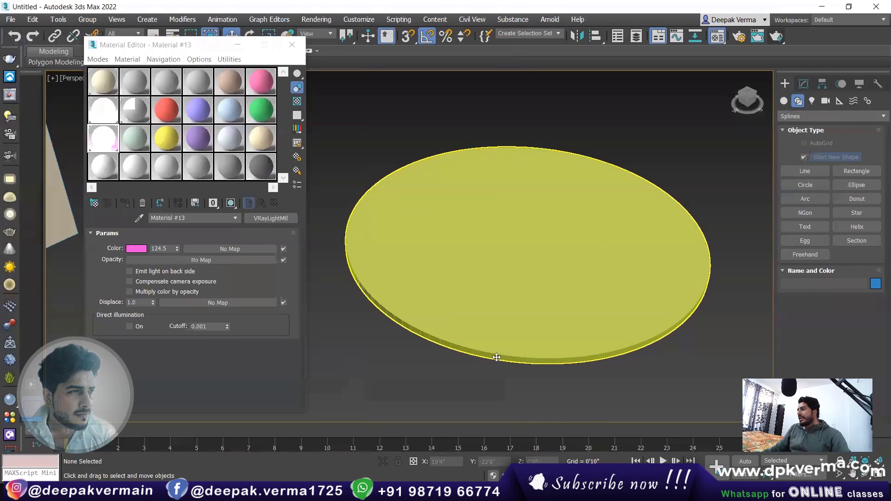
right_click(514, 321)
mouse_move(535, 446)
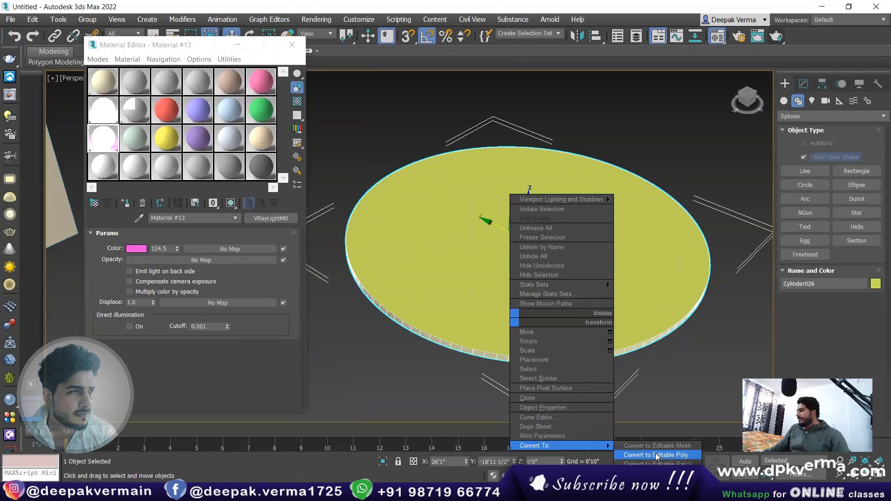
click(656, 456)
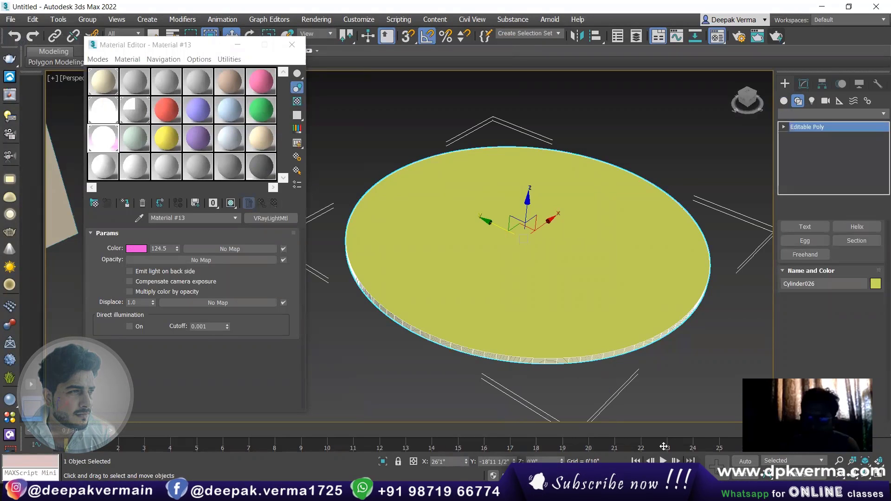
click(815, 247)
scroll(629, 343, up, 5)
click(599, 264)
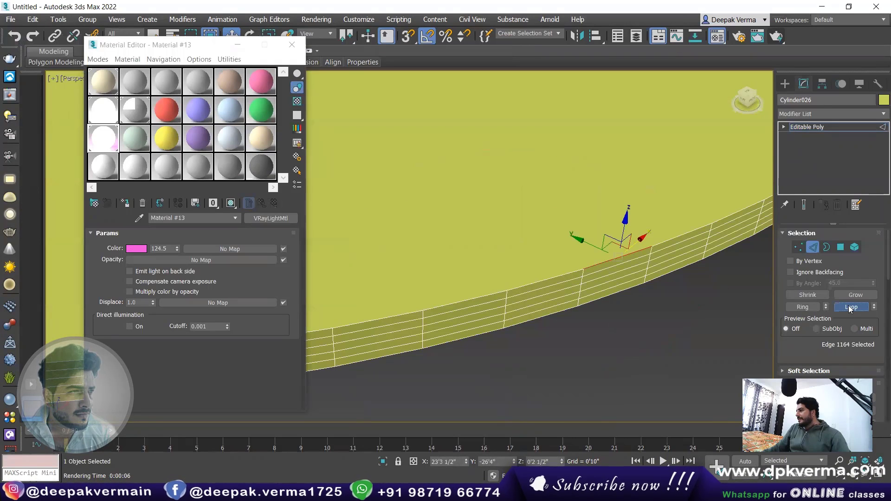
Try selecting a single rim edge on the disc, then clear the edge selection
key(alt+p)
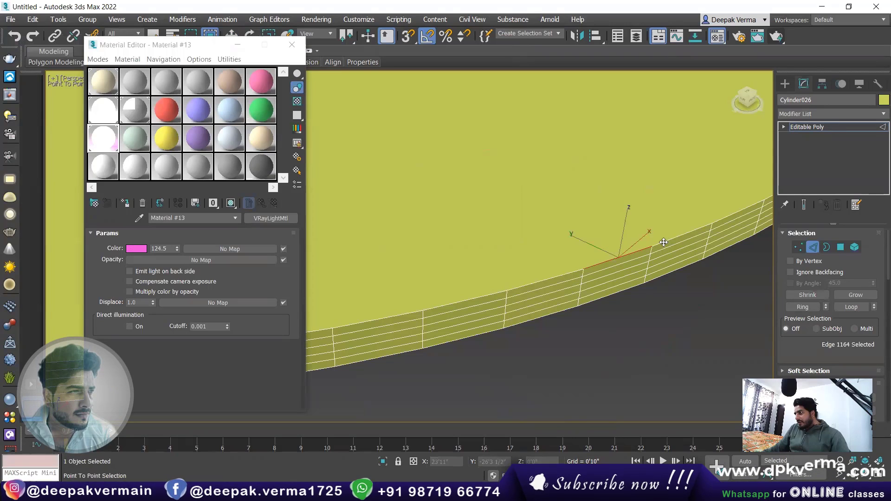
key(Escape)
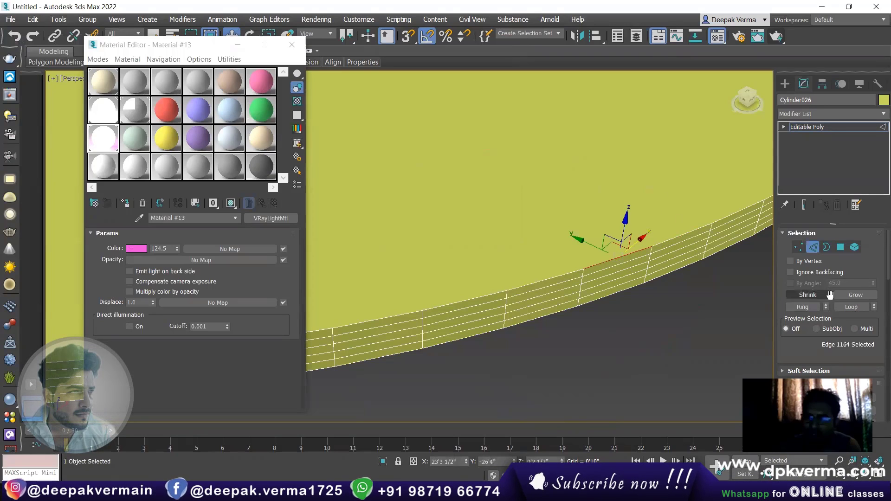
click(588, 269)
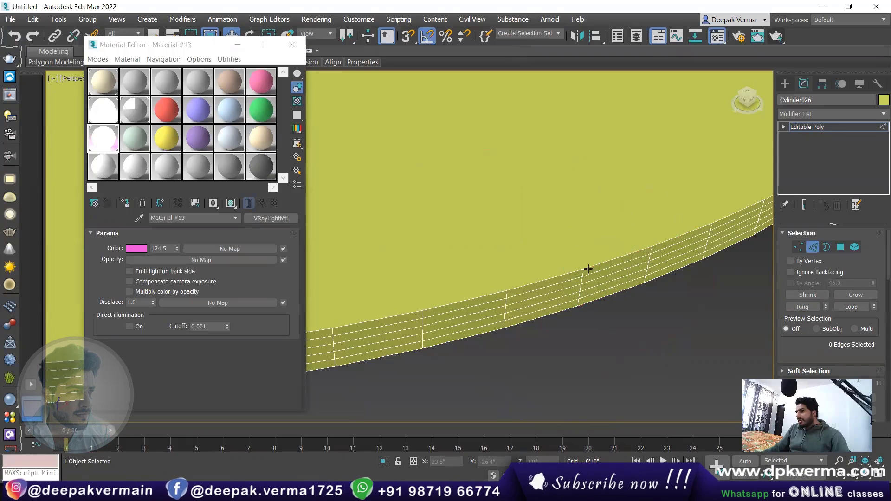
click(564, 274)
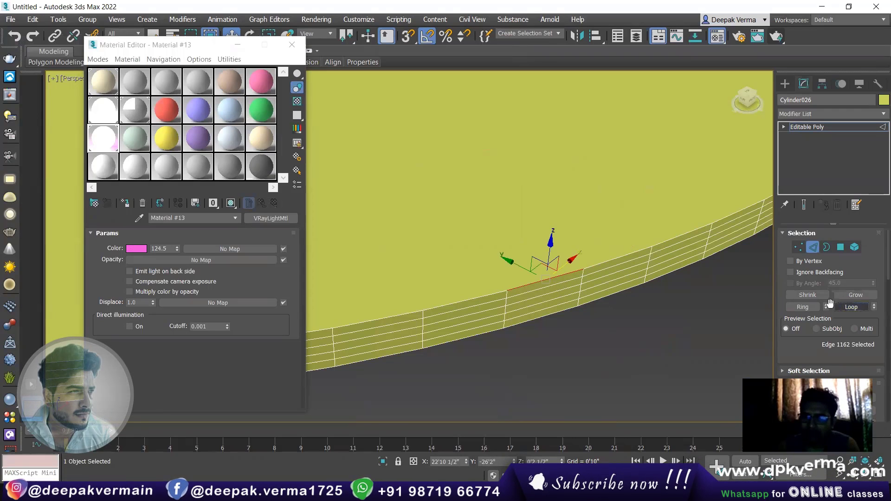
click(634, 327)
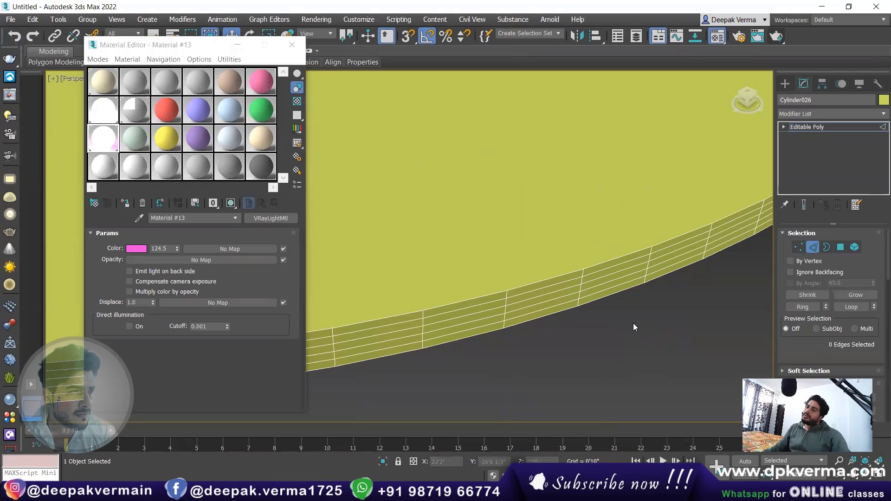
scroll(633, 327, down, 3)
scroll(599, 330, down, 2)
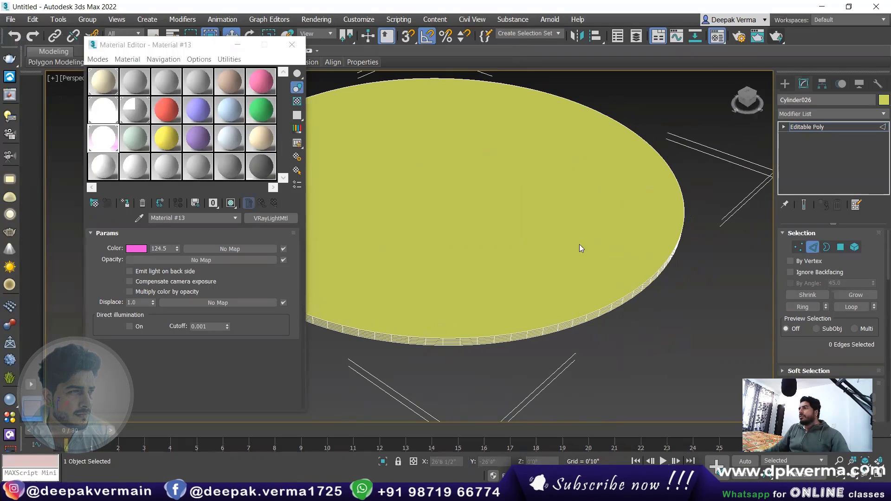
scroll(580, 246, down, 1)
Delete the disc's top polygon and select its open rim border
click(841, 247)
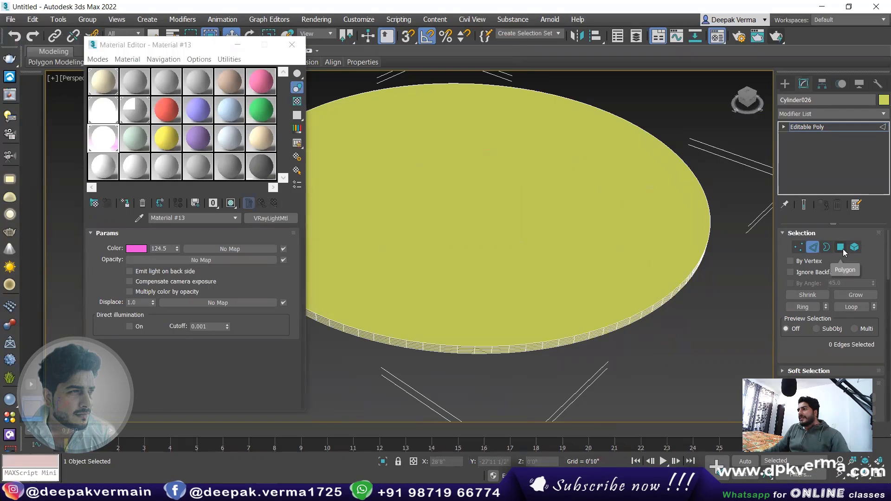
click(580, 219)
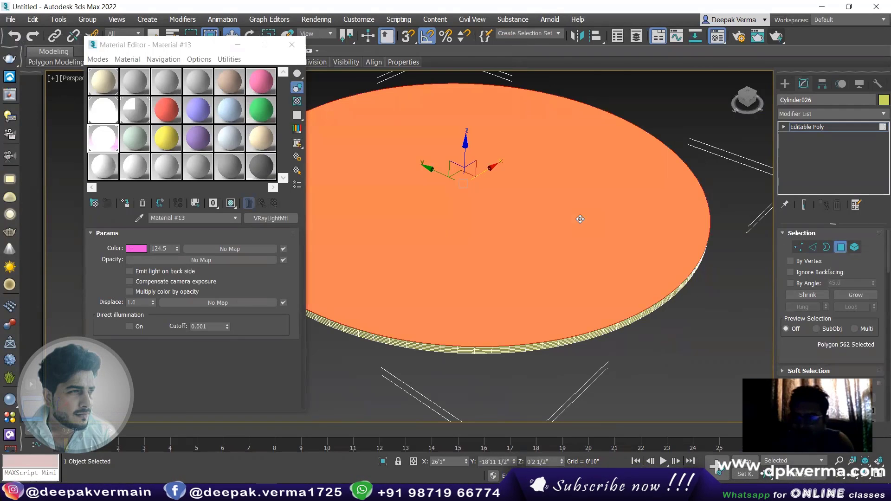
key(Delete)
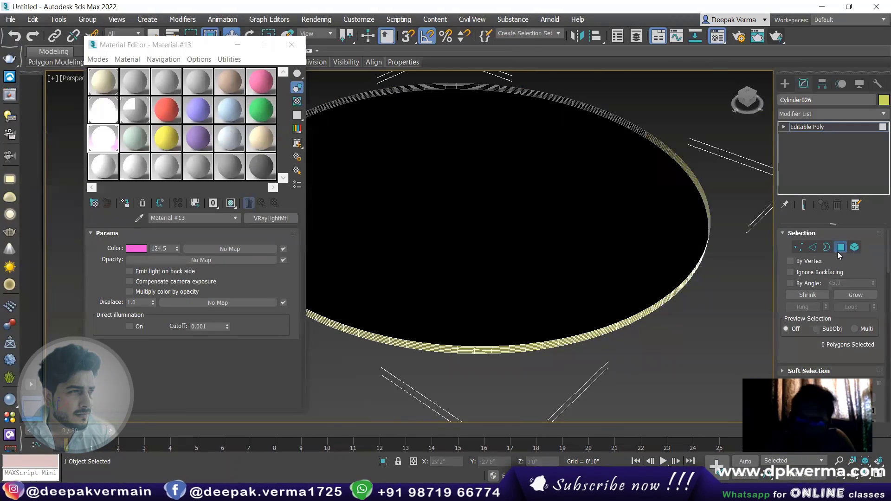
click(827, 247)
click(669, 293)
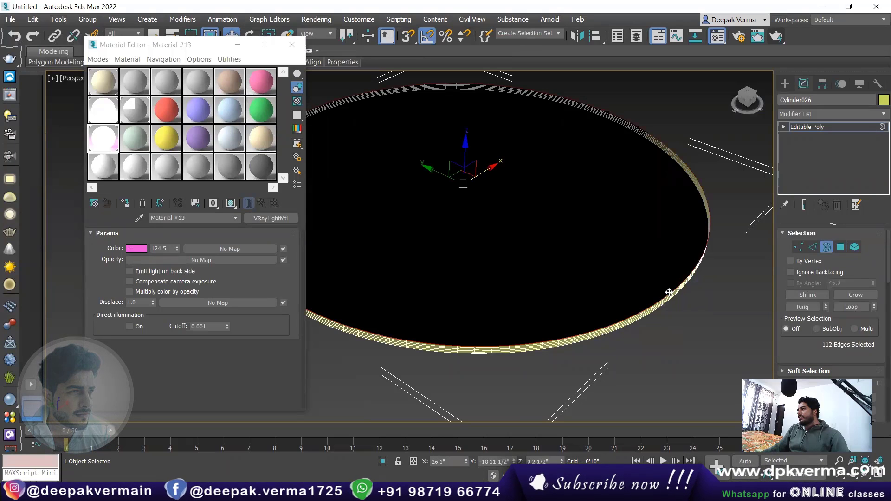
scroll(659, 302, up, 3)
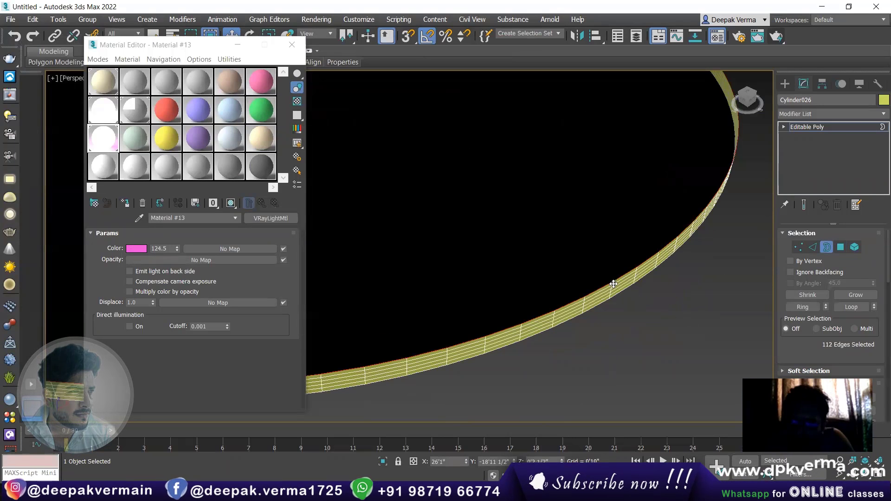
scroll(606, 281, down, 3)
scroll(603, 301, up, 2)
scroll(590, 297, up, 2)
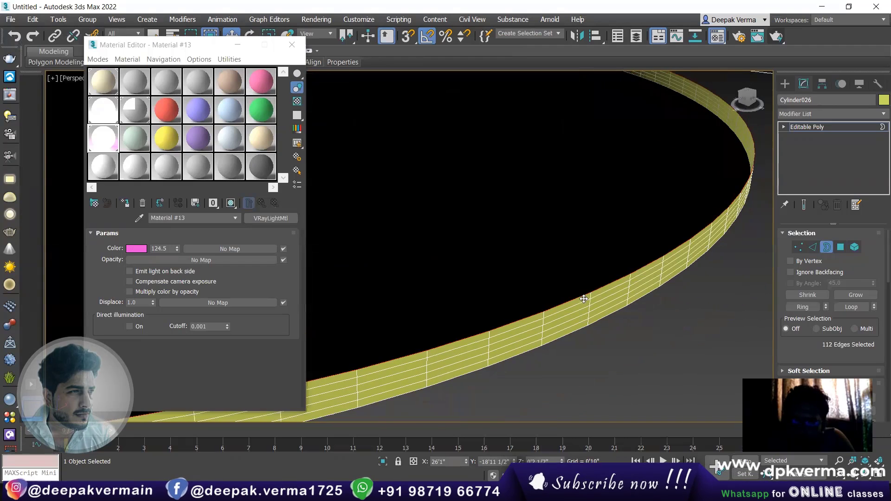
Create linear spline Shape001 from the rim border, with its rendering turned off
right_click(580, 295)
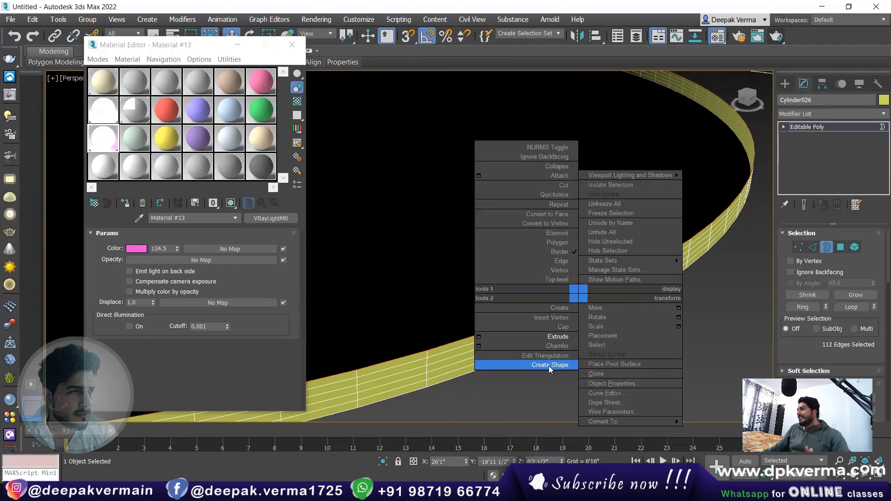
click(549, 366)
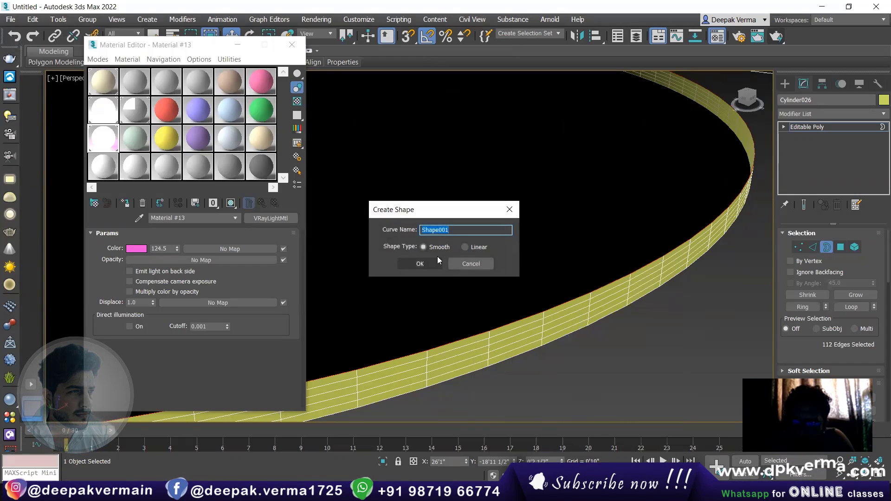
click(471, 246)
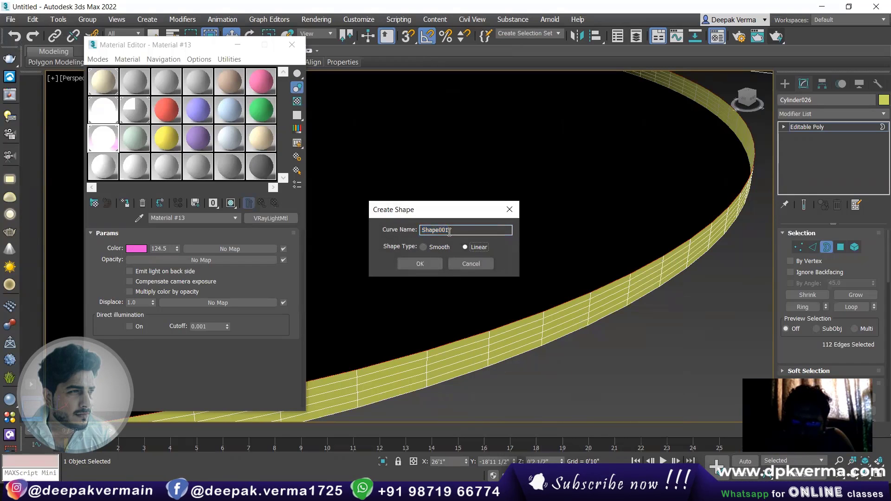
click(420, 264)
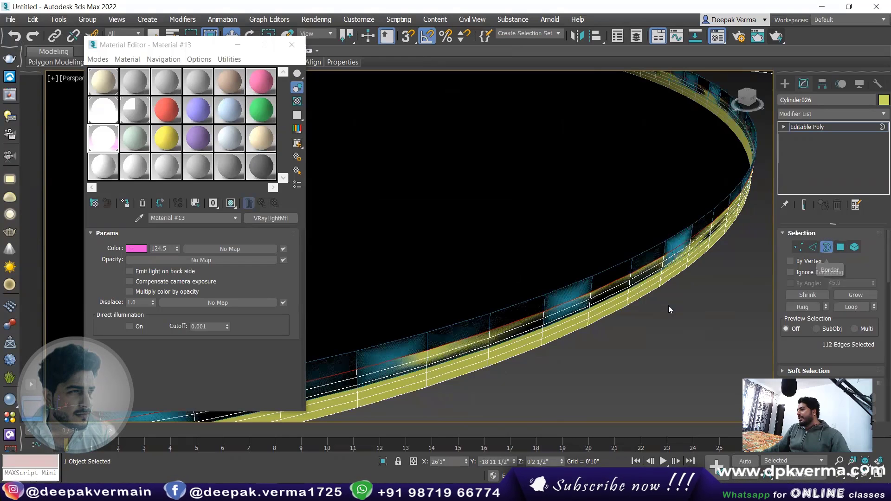
click(662, 320)
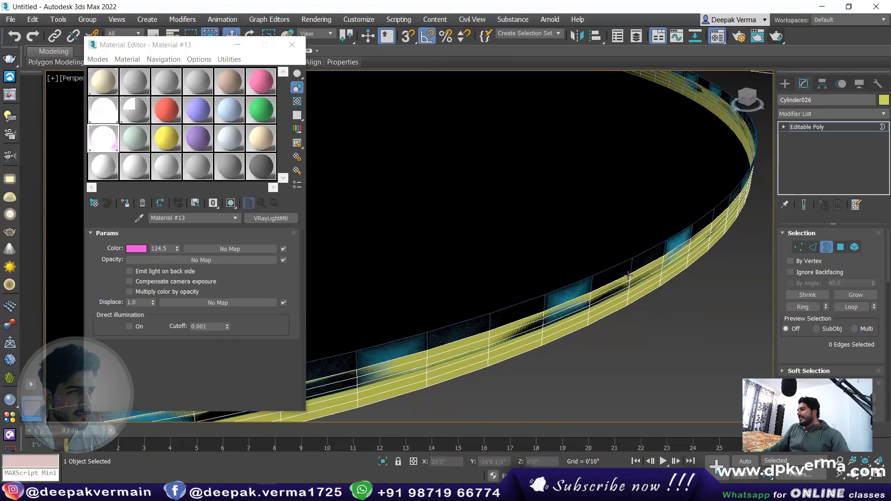
click(752, 164)
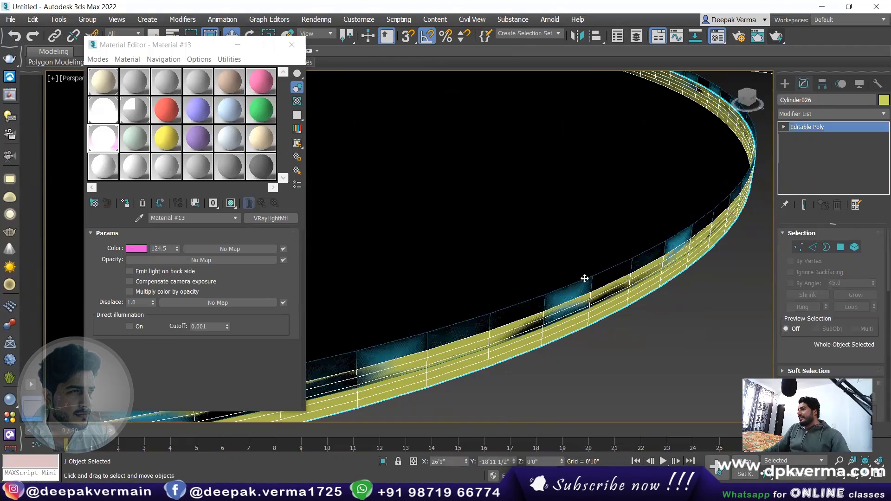
click(803, 247)
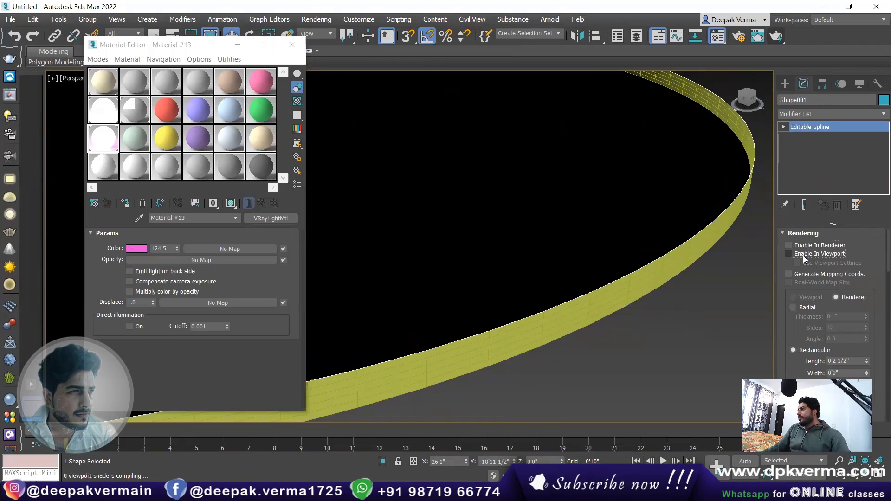
Cap the disc's open top border and reselect Shape001
click(665, 272)
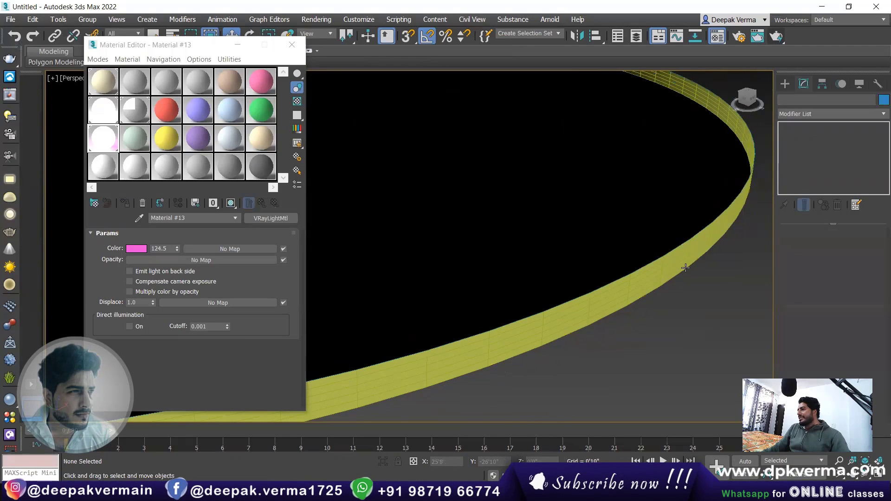
click(825, 248)
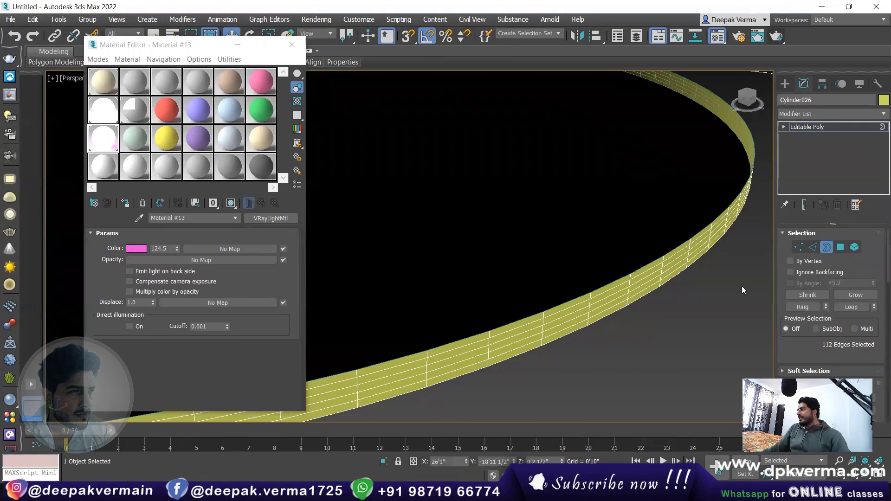
right_click(651, 270)
click(623, 291)
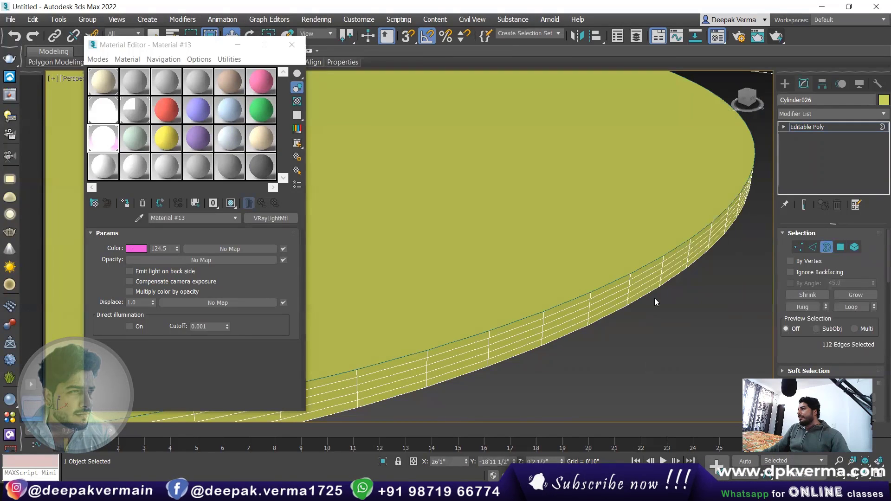
click(827, 247)
click(685, 319)
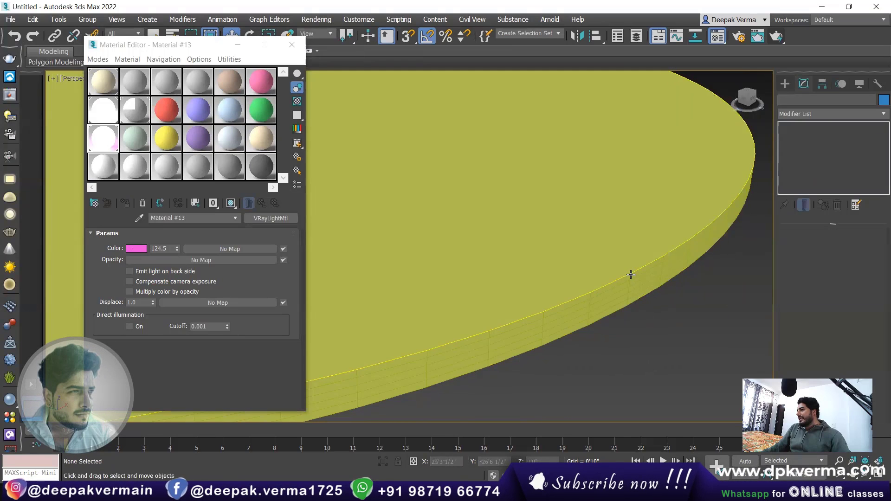
click(631, 274)
scroll(644, 285, down, 5)
In Front view, raise Shape001 slightly and enable it in the viewport as a band
scroll(568, 292, down, 2)
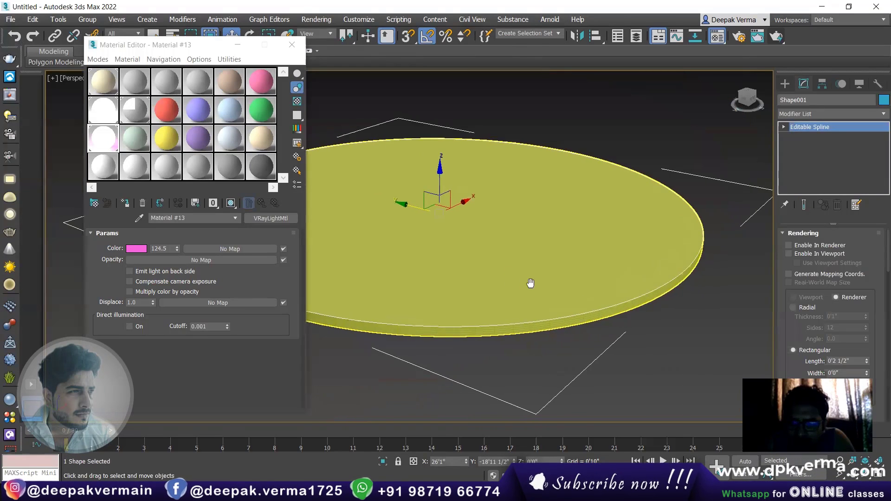
key(f)
scroll(547, 255, up, 3)
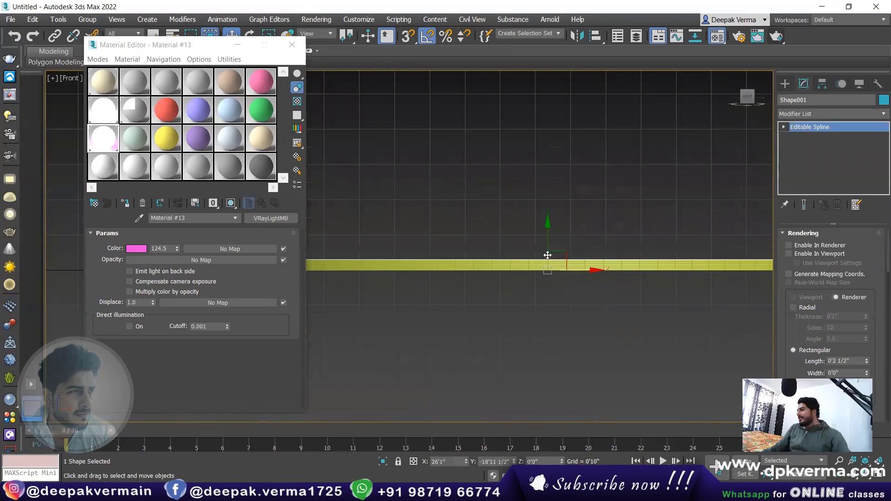
drag(547, 256, 546, 242)
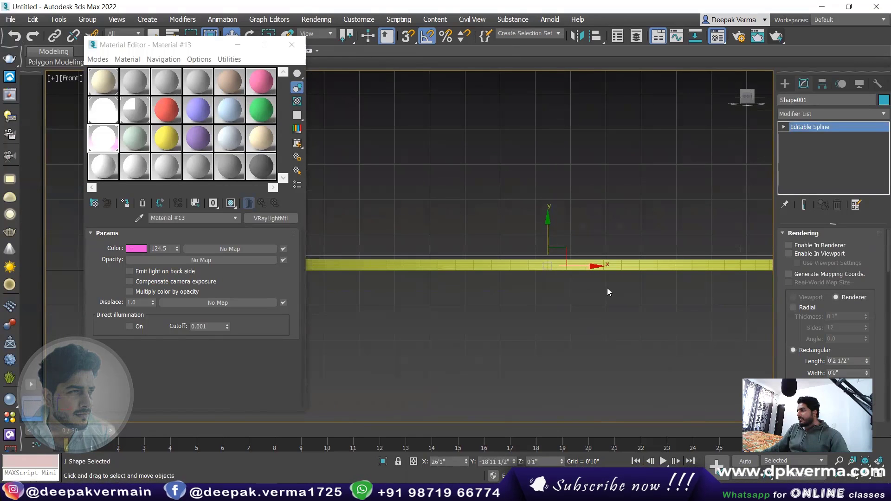
mouse_move(607, 288)
middle_down()
mouse_move(586, 279)
mouse_move(563, 305)
mouse_move(538, 285)
mouse_move(535, 269)
middle_up()
click(812, 253)
Scale the ring down to about 90% and assign the pink Material #13 VRayLightMtl
key(r)
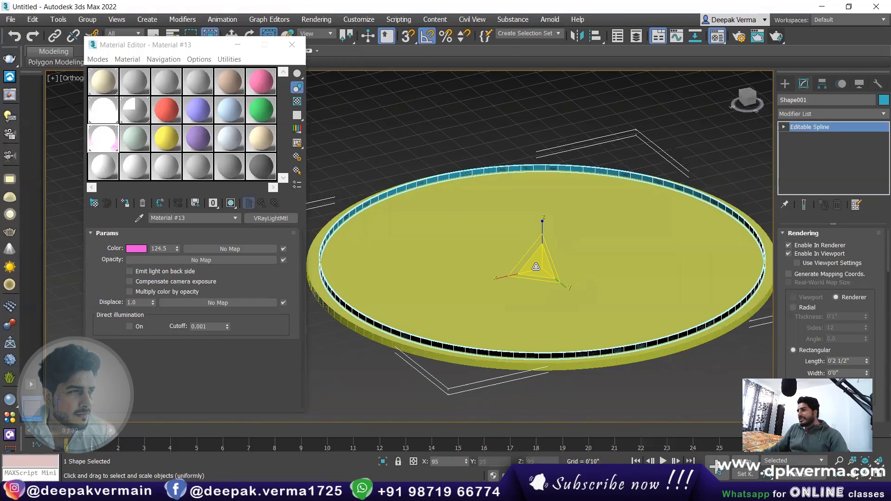
drag(535, 268, 535, 271)
click(97, 135)
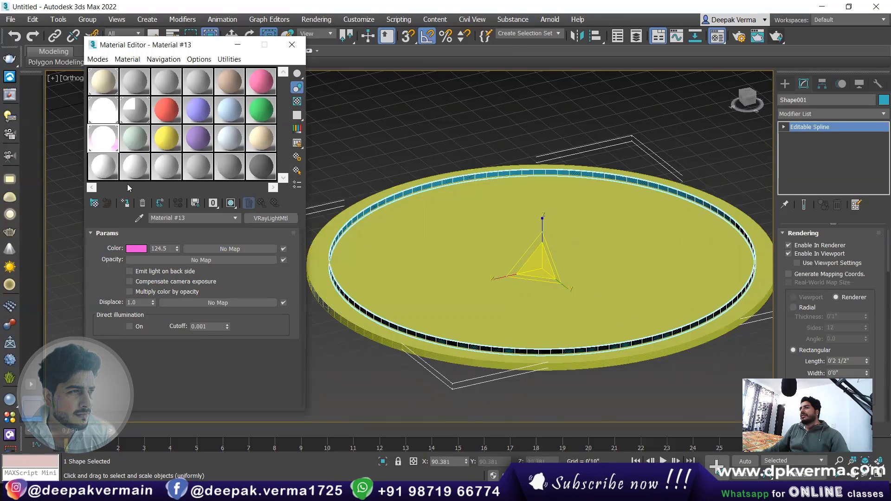
click(124, 203)
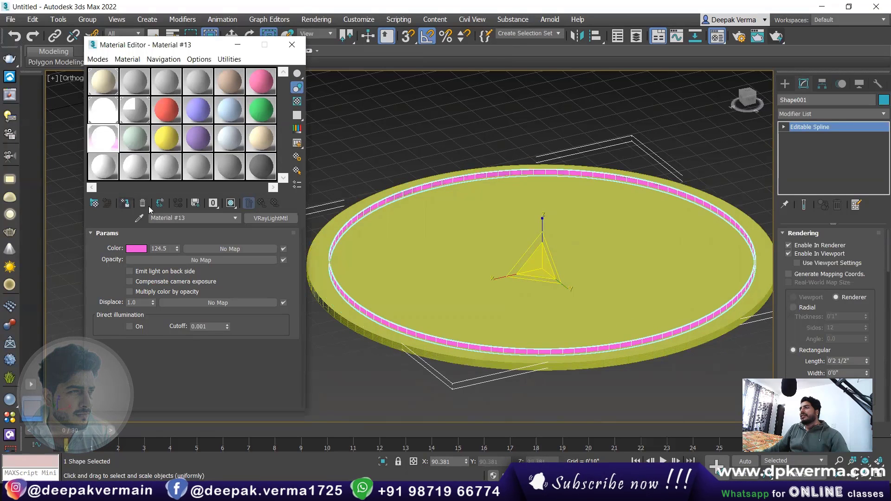
Convert the Shape001 ring to an Editable Poly
right_click(335, 237)
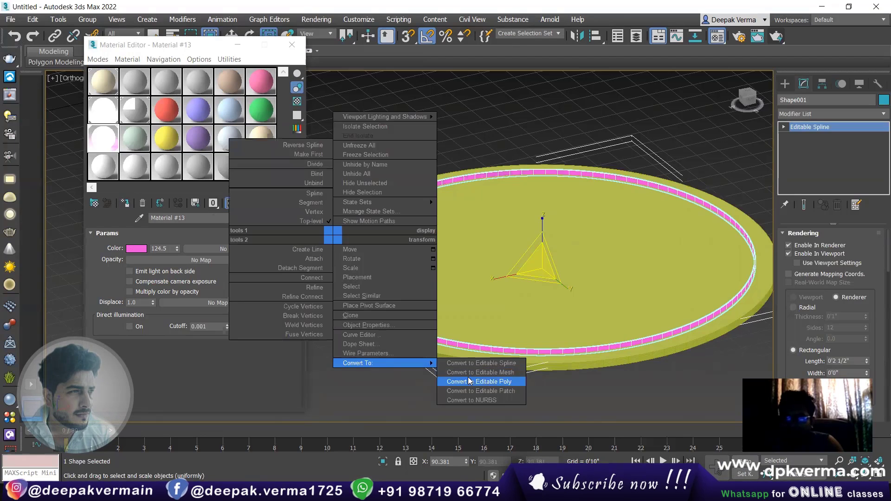
click(468, 377)
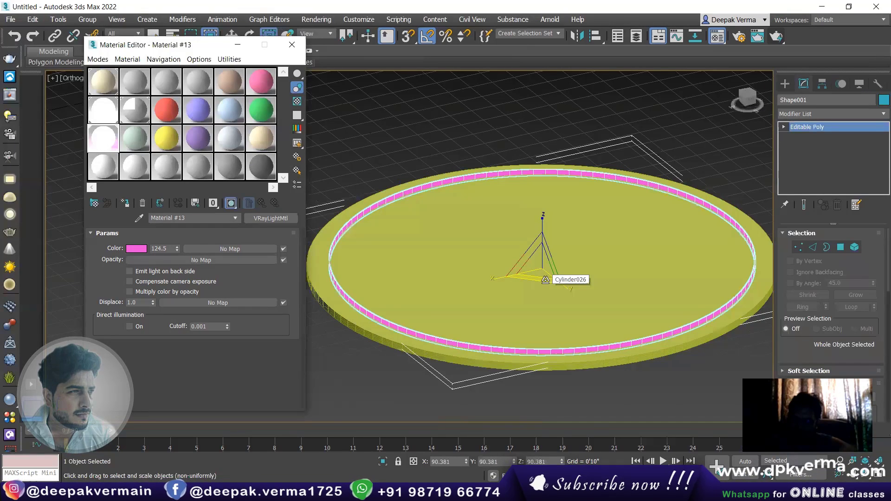
alt+middle_drag(732, 169, 773, 76)
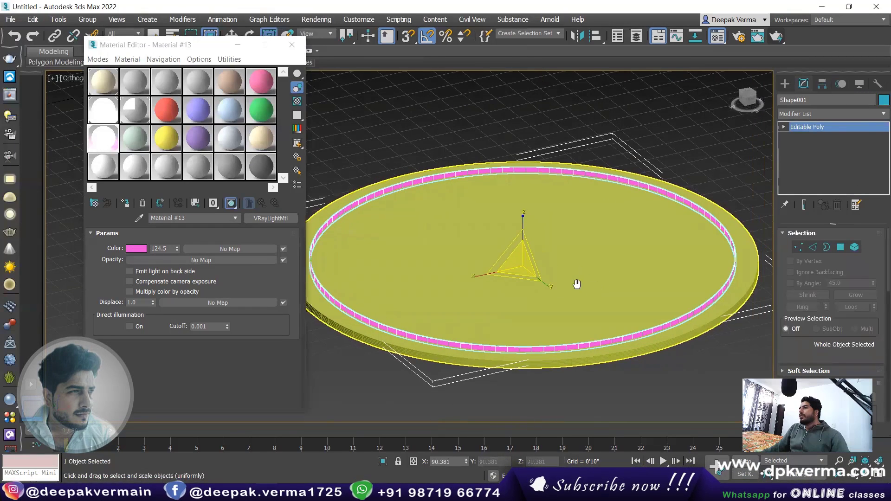
click(786, 86)
click(803, 84)
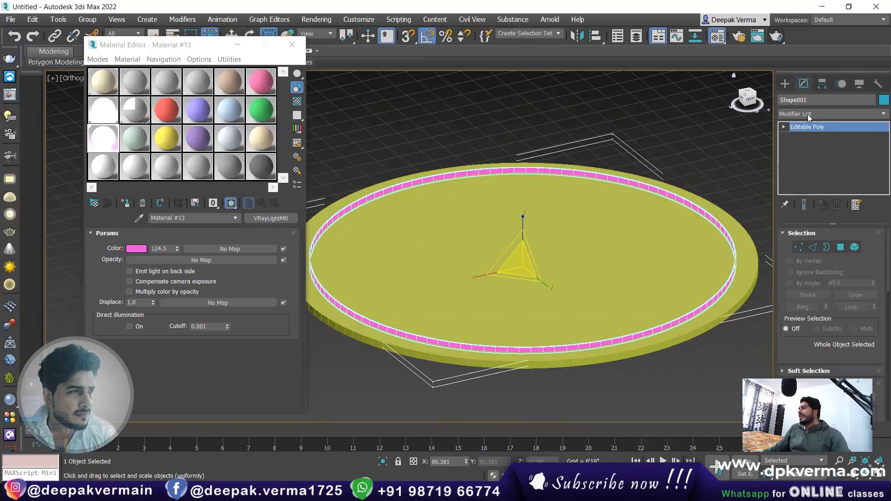
Add a Taper modifier to the ring and set its Amount to -0.01
click(808, 115)
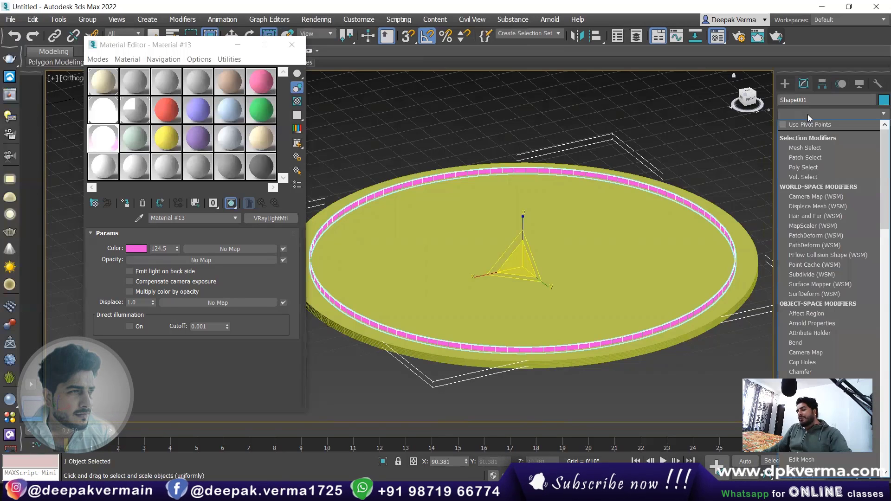
key(t)
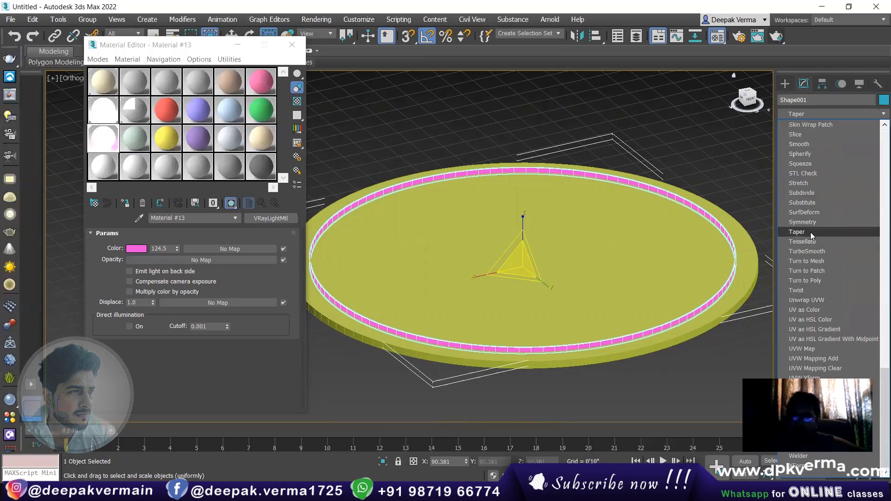
click(810, 232)
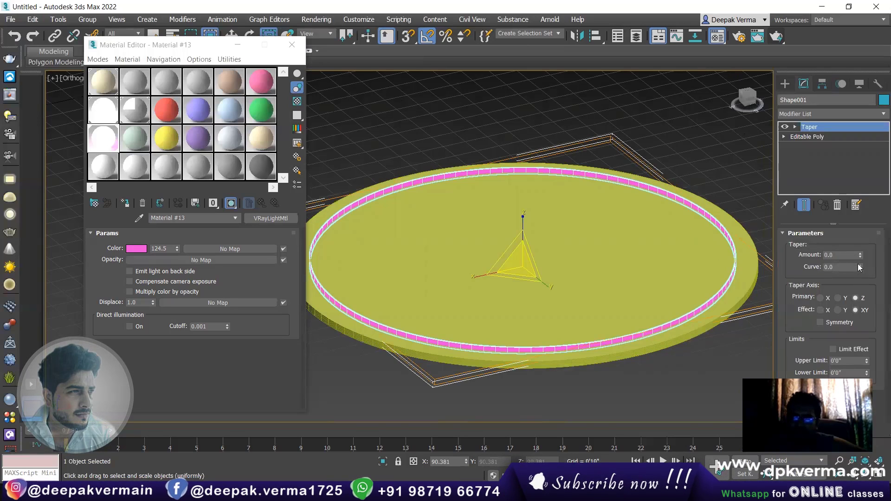
drag(860, 255, 860, 254)
scroll(706, 279, up, 5)
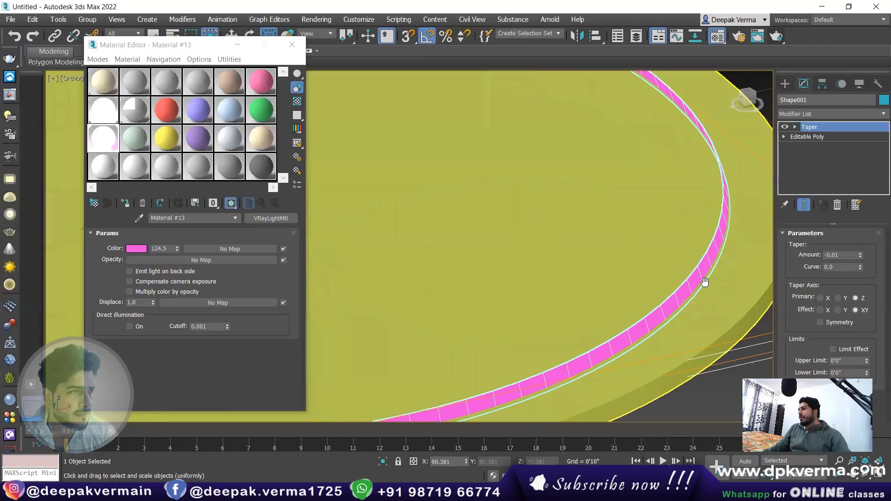
scroll(672, 257, up, 3)
drag(860, 255, 860, 255)
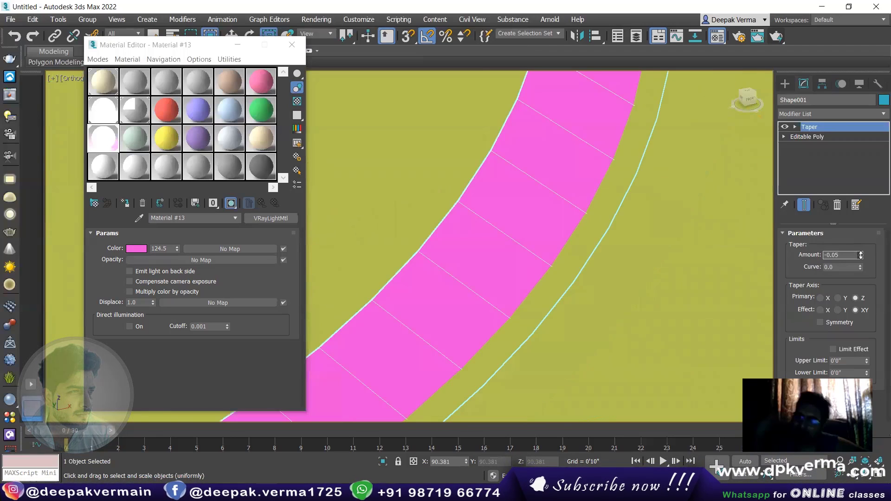
scroll(682, 257, down, 4)
scroll(685, 258, down, 4)
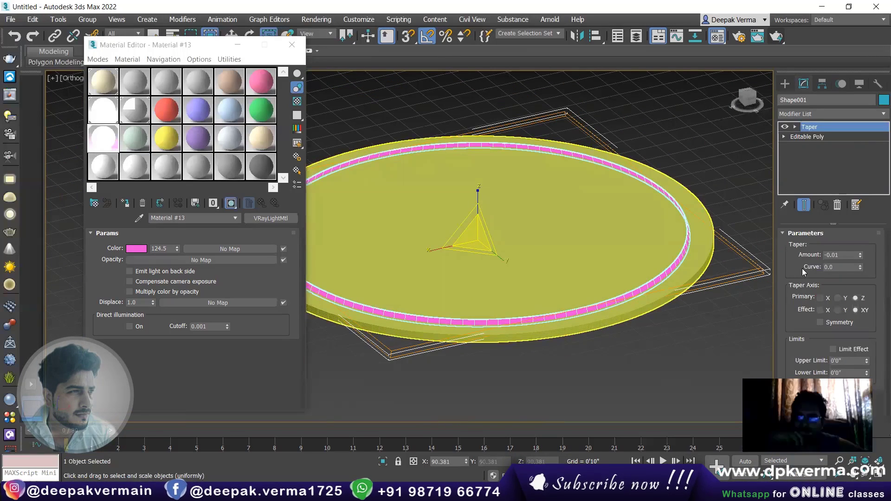
Delete the Taper modifier, leaving only Editable Poly on Shape001
click(838, 206)
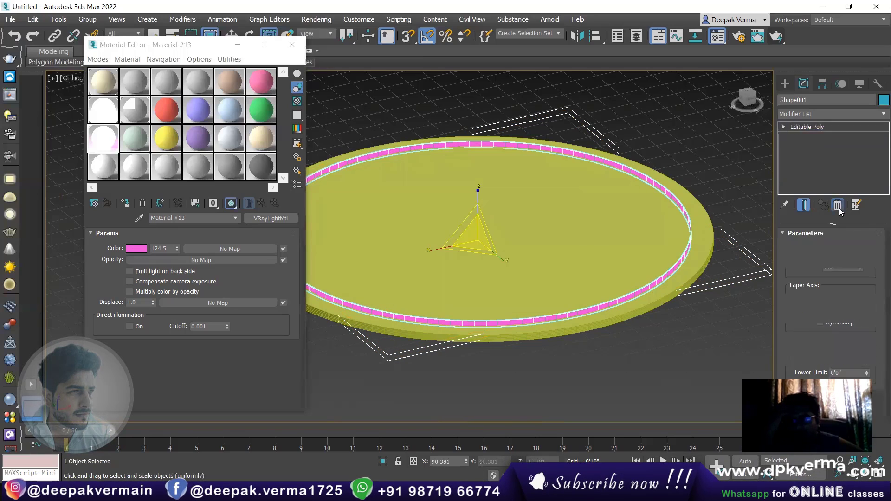
scroll(639, 313, up, 2)
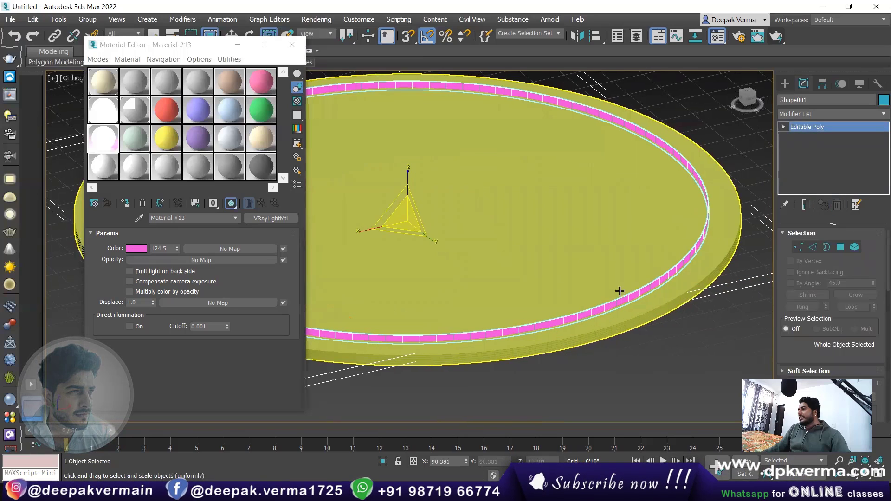
scroll(638, 313, up, 2)
Select an edge loop of the pink band and scale it to widen the band
click(813, 247)
scroll(664, 293, up, 2)
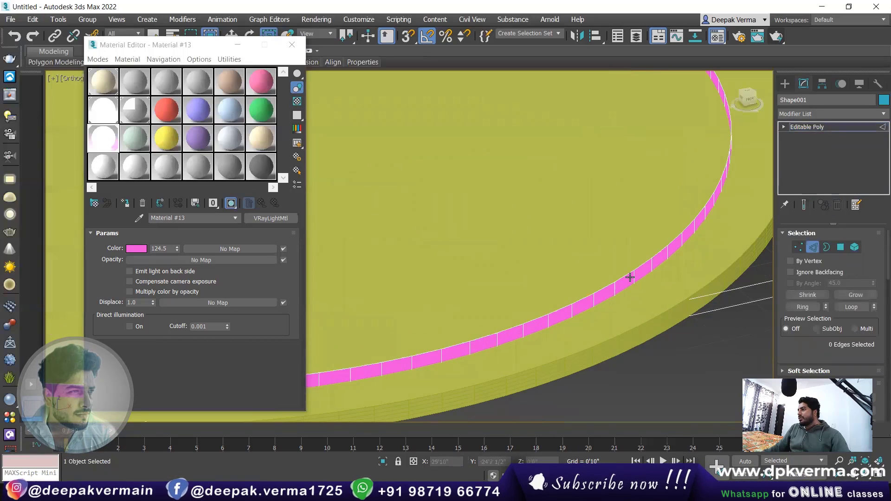
click(617, 272)
click(847, 307)
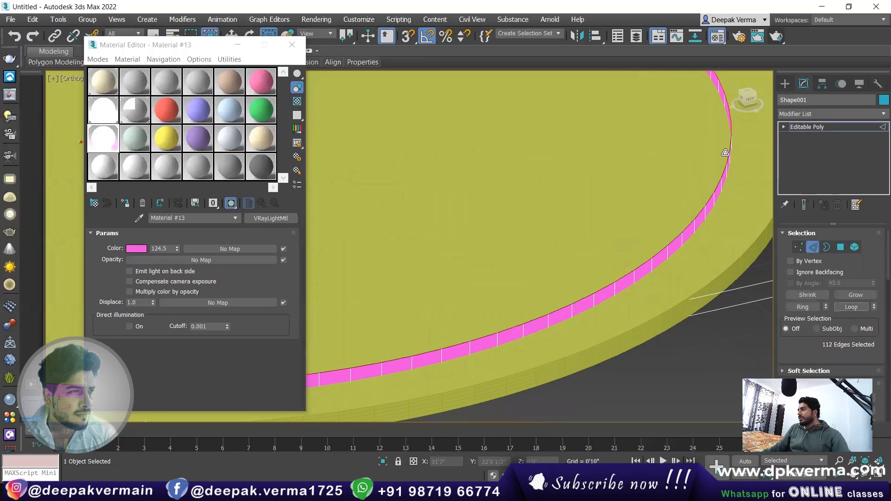
scroll(641, 247, down, 5)
scroll(583, 259, up, 1)
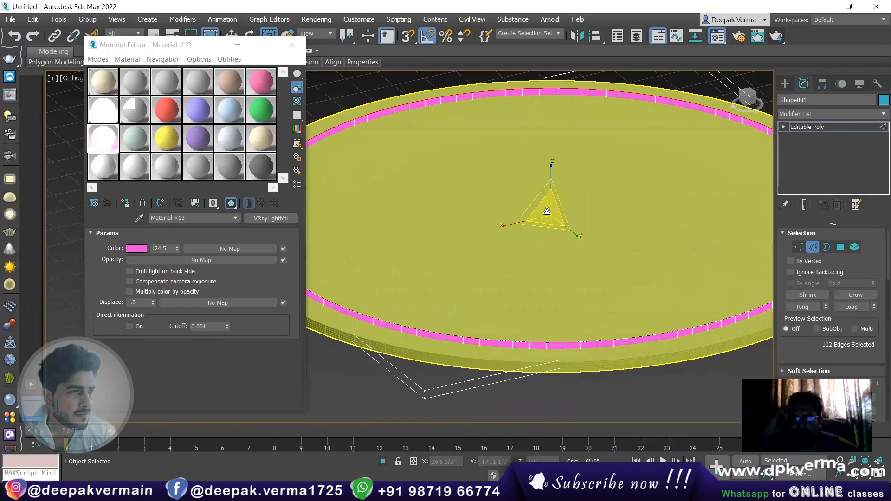
drag(548, 213, 547, 212)
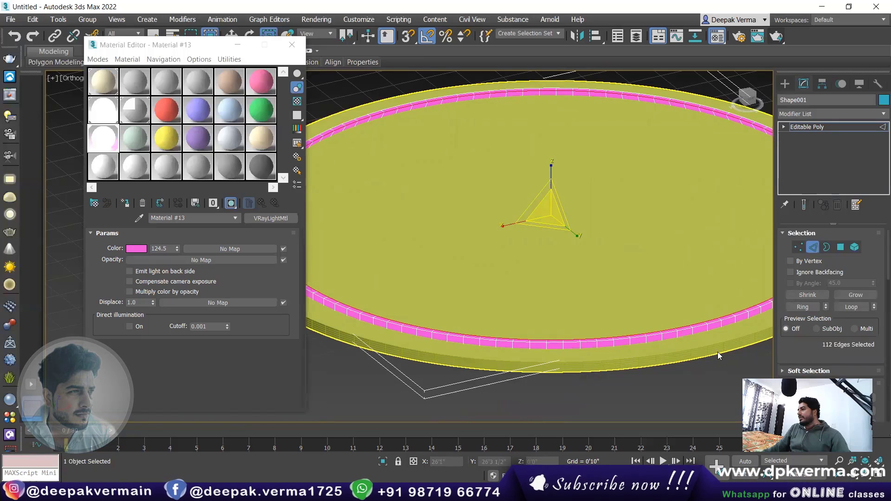
scroll(718, 352, up, 5)
middle_drag(723, 331, 619, 245)
scroll(626, 251, down, 2)
scroll(632, 279, up, 1)
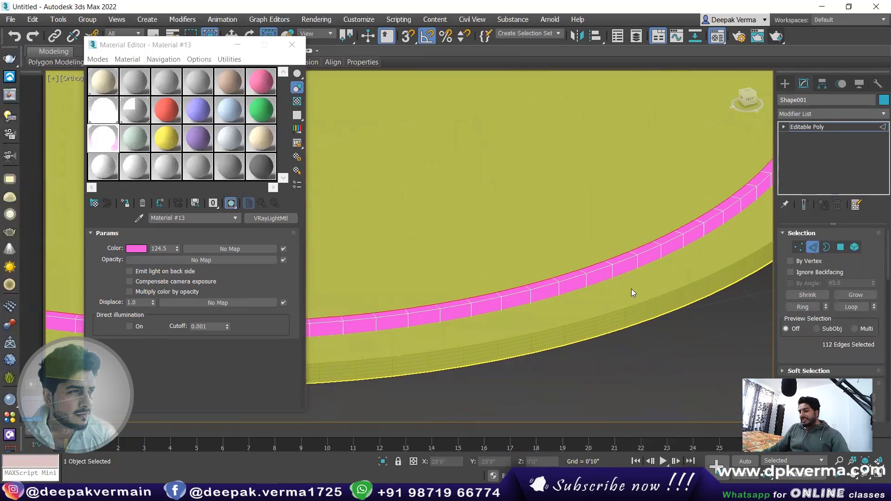
scroll(636, 287, down, 2)
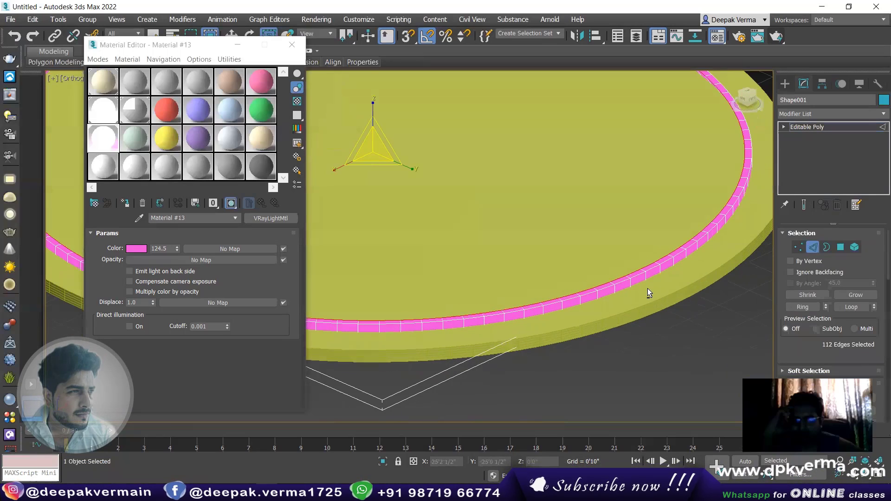
scroll(644, 307, down, 2)
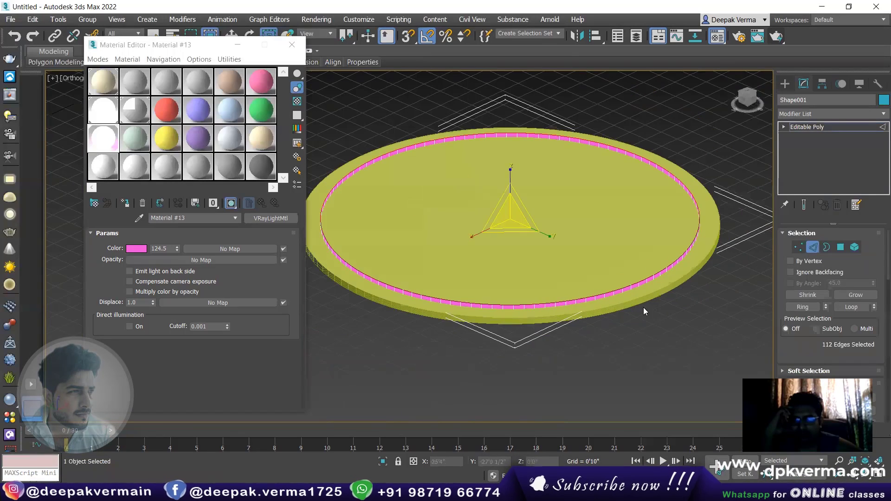
scroll(588, 291, down, 1)
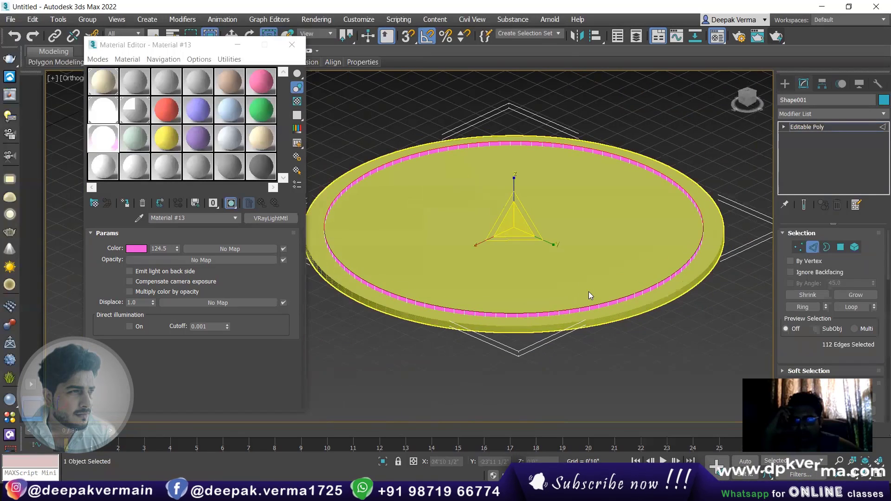
Resize the band's edge loop around the rim again and return to object level
click(813, 247)
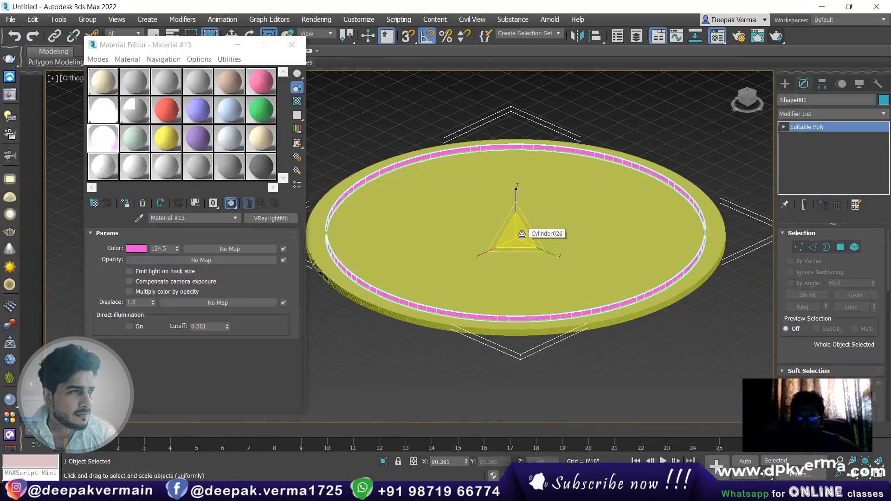
scroll(520, 238, up, 1)
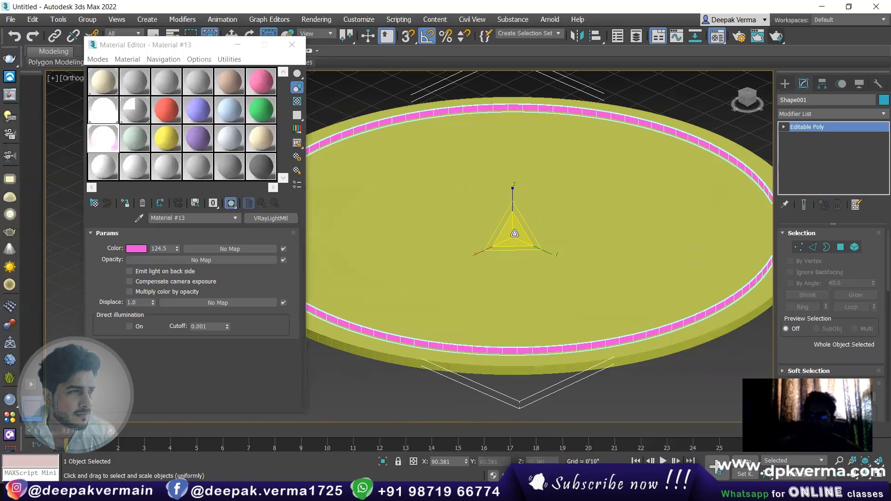
scroll(519, 238, up, 1)
scroll(519, 238, up, 1)
scroll(520, 238, up, 1)
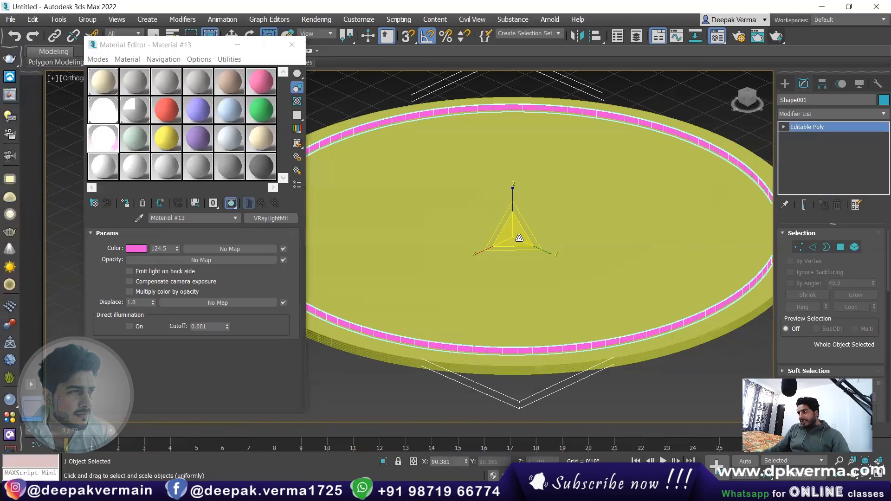
click(812, 247)
mouse_move(515, 221)
mouse_down()
mouse_move(513, 244)
mouse_move(514, 221)
mouse_up()
scroll(652, 289, up, 2)
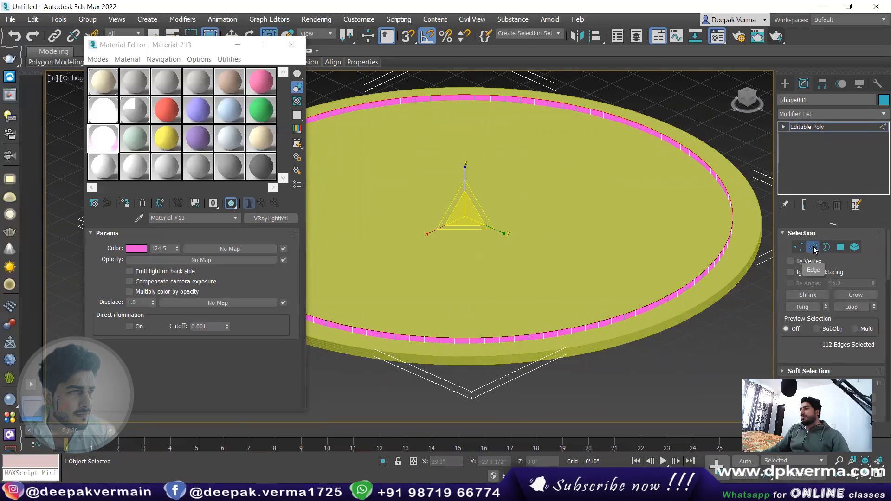
click(813, 248)
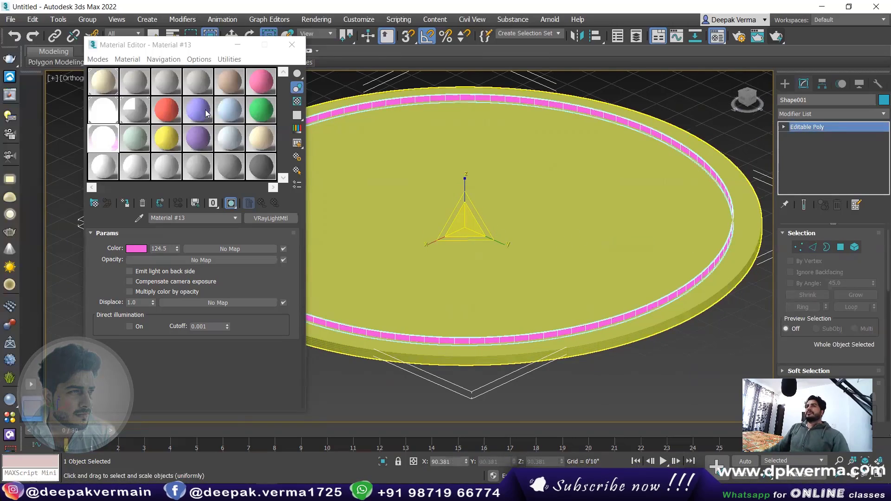
drag(185, 45, 124, 25)
Delete the yellow ceiling disc and the pink light ring from the scene
scroll(506, 228, down, 5)
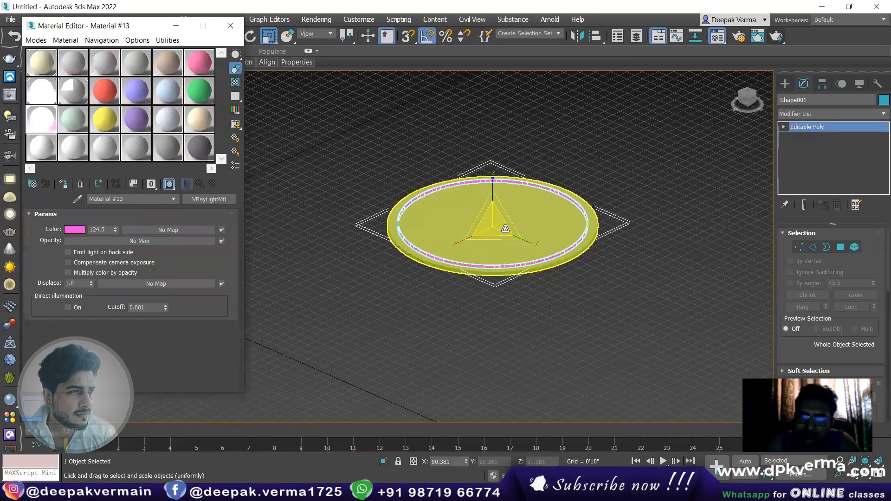
middle_drag(505, 228, 534, 244)
click(469, 297)
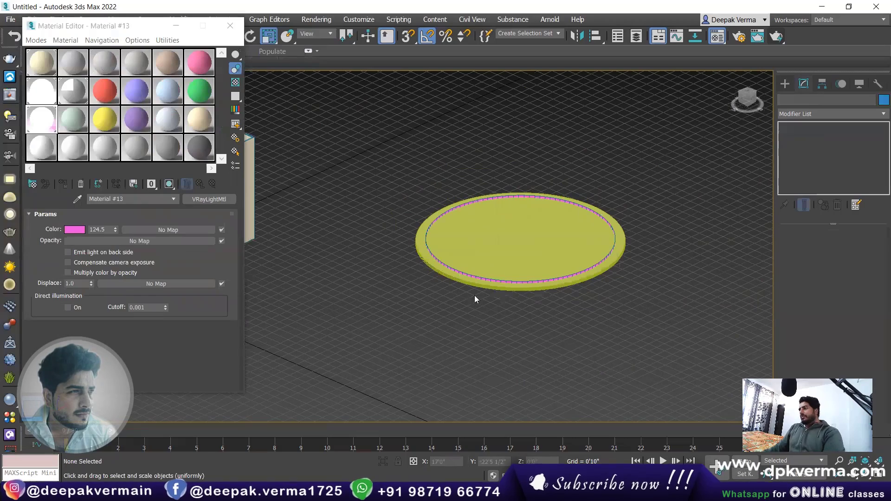
click(537, 230)
key(Delete)
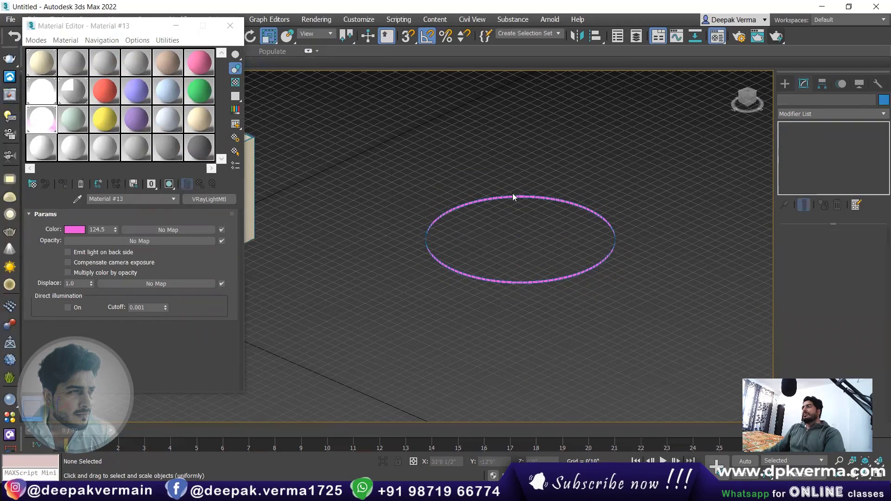
click(513, 196)
key(Delete)
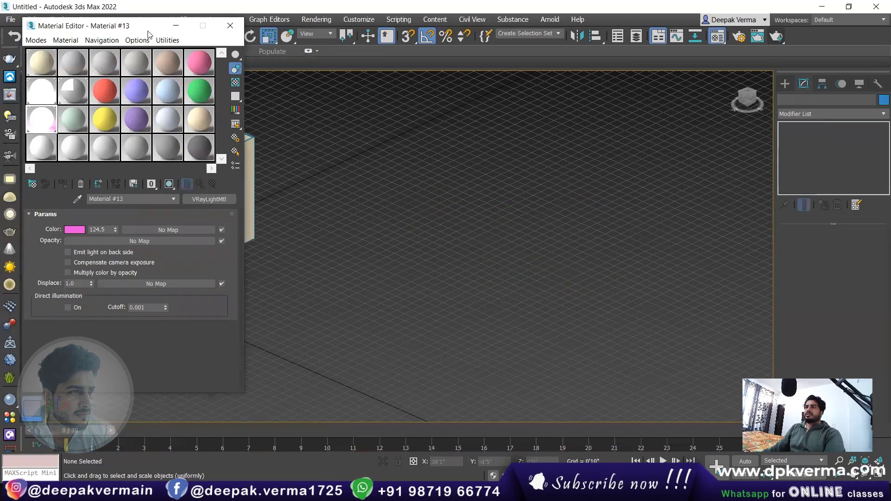
Hide the viewport grid and orbit to look into the box room's open side
drag(148, 31, 674, 62)
alt+middle_drag(434, 204, 361, 248)
scroll(319, 259, down, 2)
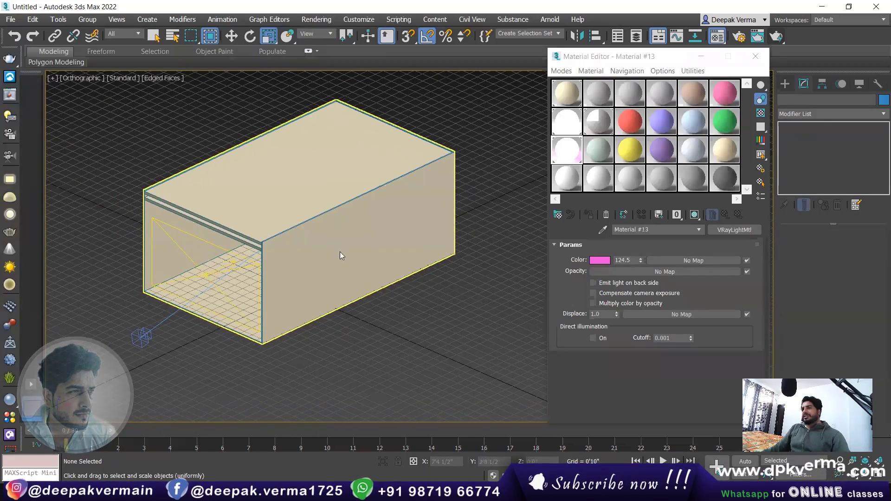
alt+middle_drag(422, 278, 325, 255)
key(g)
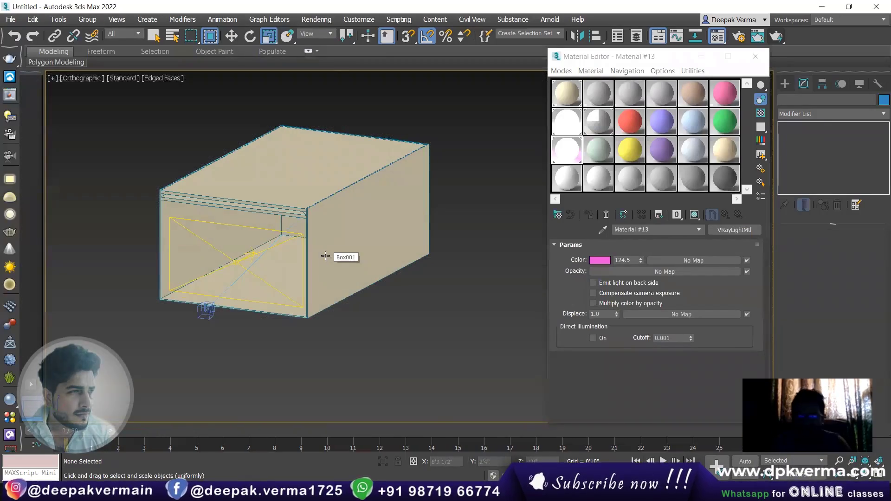
mouse_move(261, 270)
alt+middle_down()
mouse_move(302, 264)
mouse_move(360, 304)
alt+middle_up()
scroll(344, 271, up, 2)
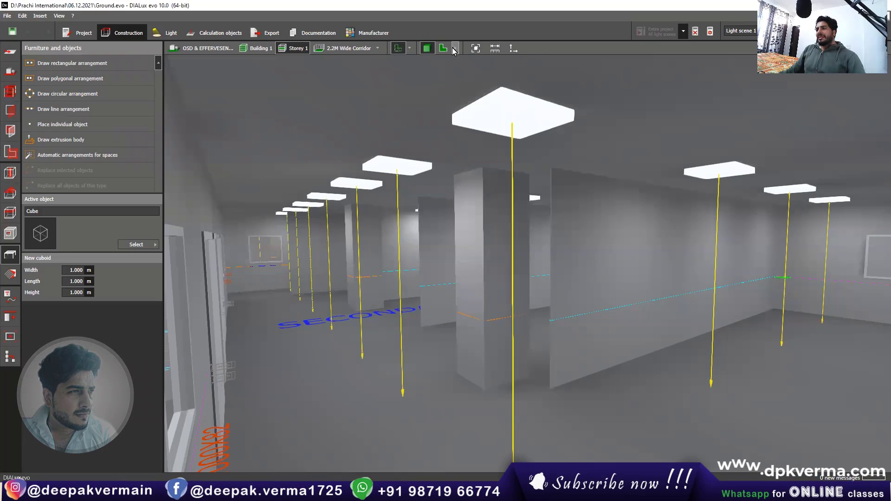
click(472, 49)
mouse_move(551, 283)
mouse_down()
mouse_move(534, 315)
mouse_move(437, 346)
mouse_move(536, 371)
mouse_move(553, 200)
mouse_move(534, 149)
mouse_up()
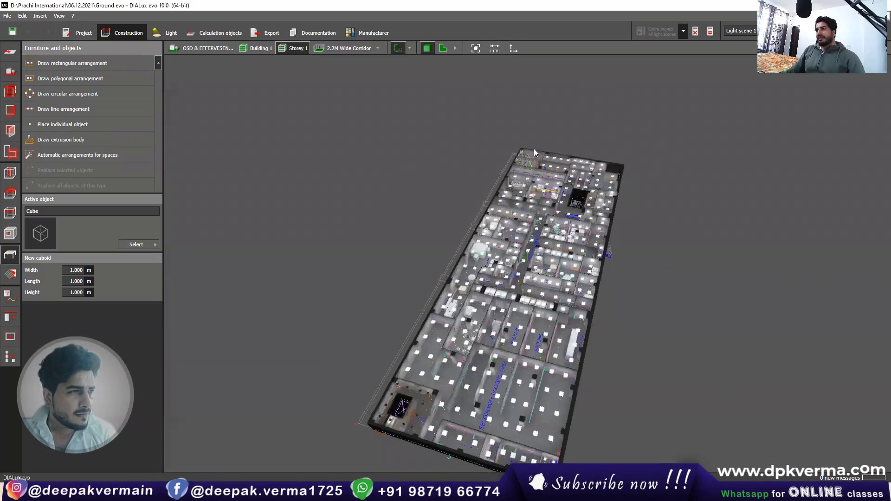
scroll(534, 148, up, 2)
scroll(511, 255, up, 2)
scroll(502, 325, up, 3)
scroll(493, 371, up, 2)
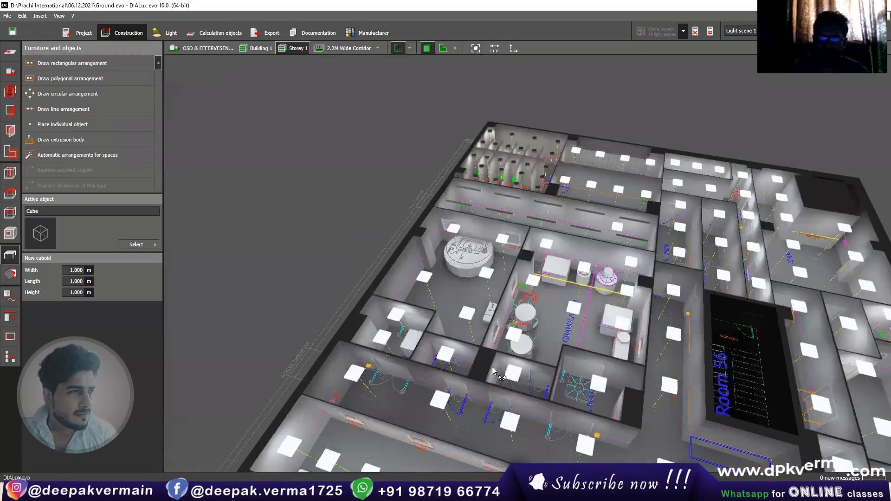
scroll(493, 371, up, 2)
scroll(502, 362, up, 2)
scroll(511, 350, up, 2)
scroll(523, 336, up, 2)
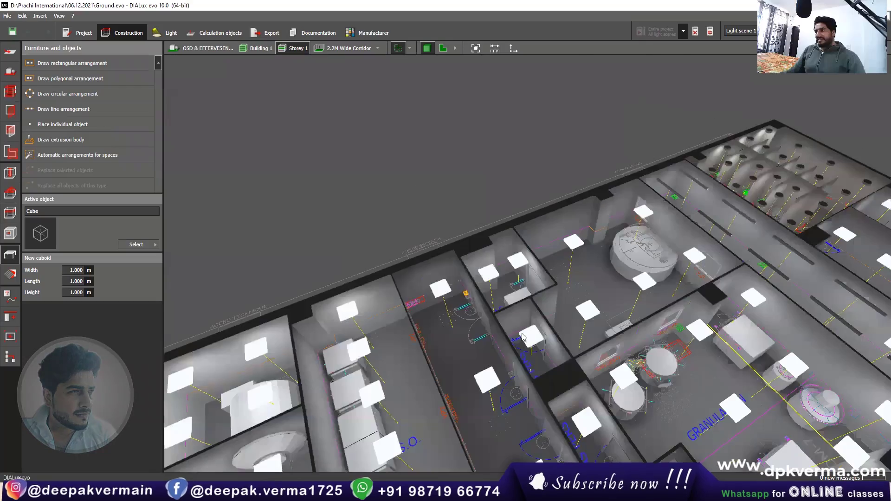
scroll(522, 337, down, 3)
scroll(492, 315, down, 2)
scroll(464, 297, down, 1)
scroll(437, 279, down, 2)
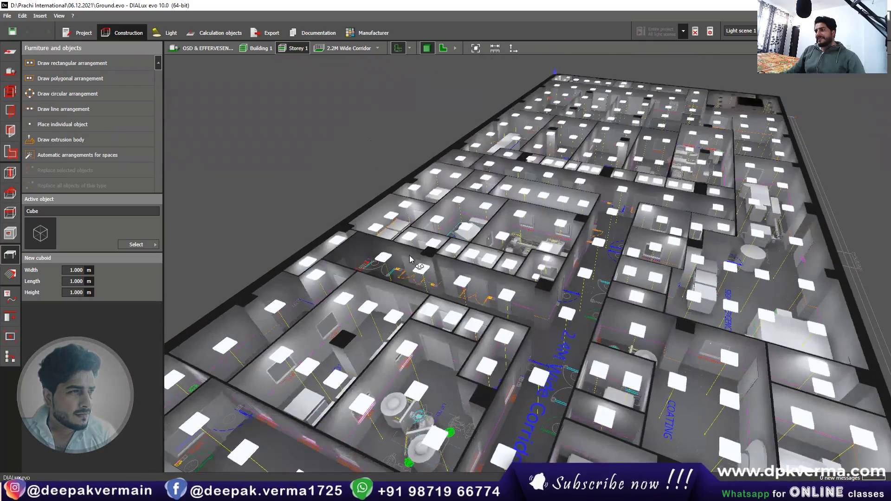
scroll(441, 232, up, 3)
scroll(465, 140, up, 2)
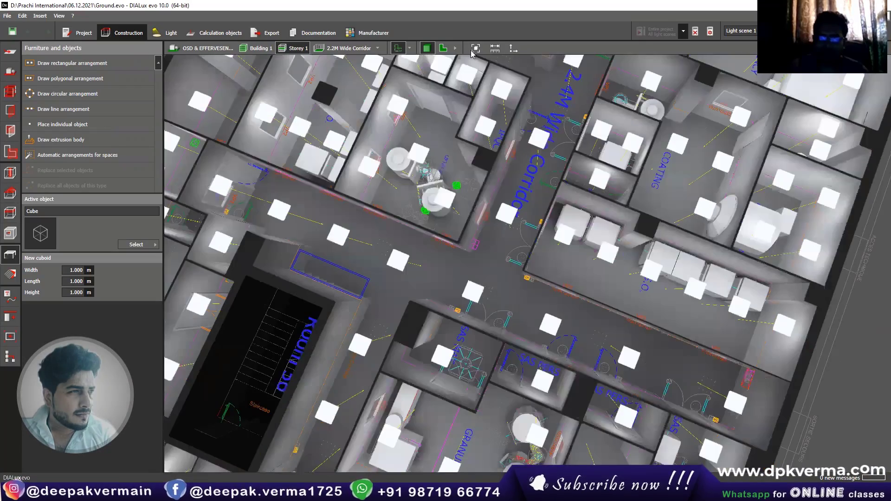
right_drag(471, 54, 674, 325)
scroll(674, 325, down, 5)
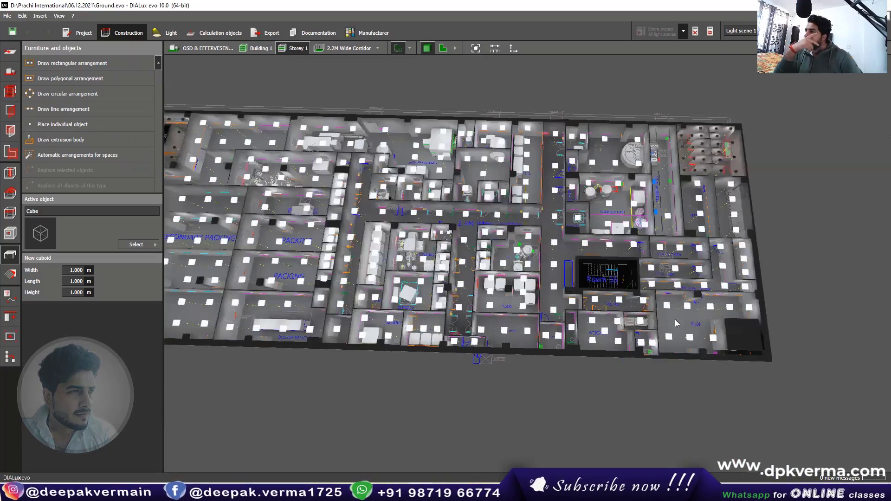
scroll(676, 323, up, 3)
scroll(552, 252, up, 3)
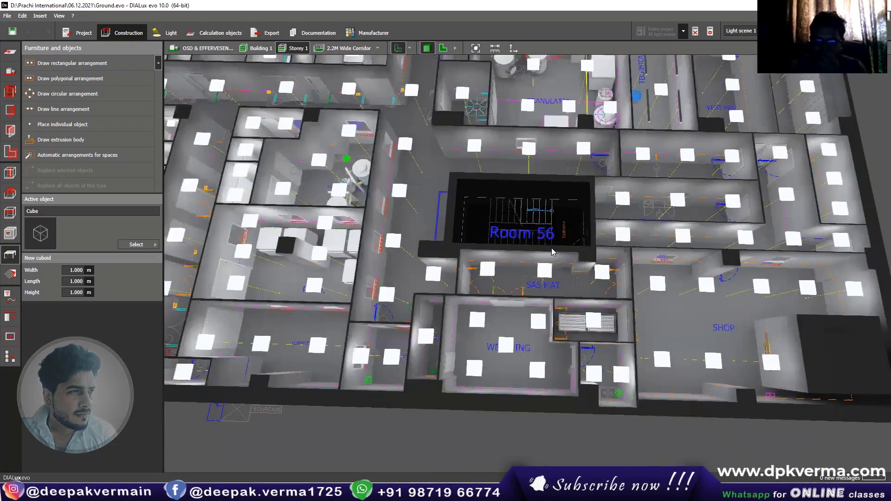
scroll(574, 254, down, 2)
scroll(740, 261, down, 3)
scroll(758, 239, down, 2)
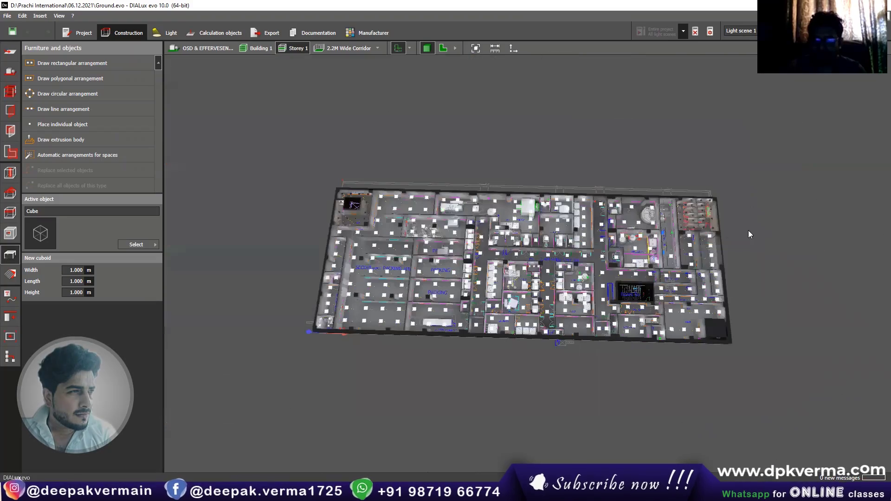
scroll(662, 251, up, 1)
scroll(662, 237, up, 1)
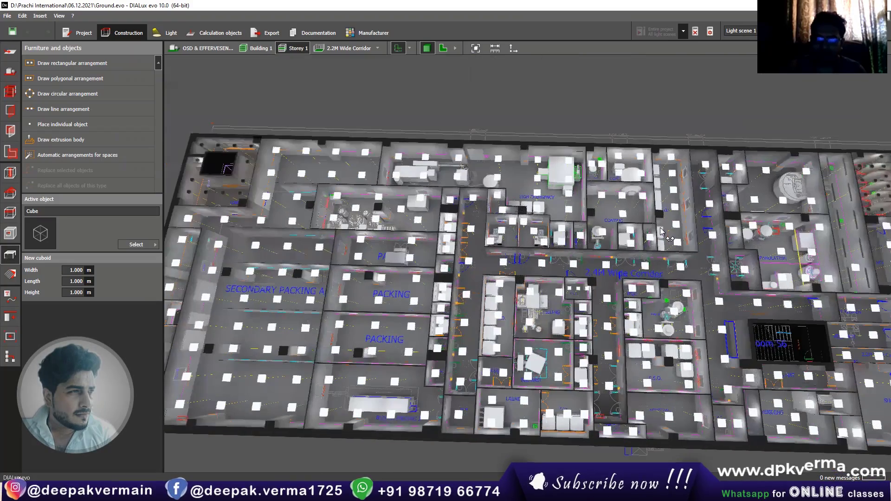
scroll(662, 223, up, 1)
scroll(662, 219, up, 1)
scroll(662, 220, down, 1)
scroll(674, 227, down, 1)
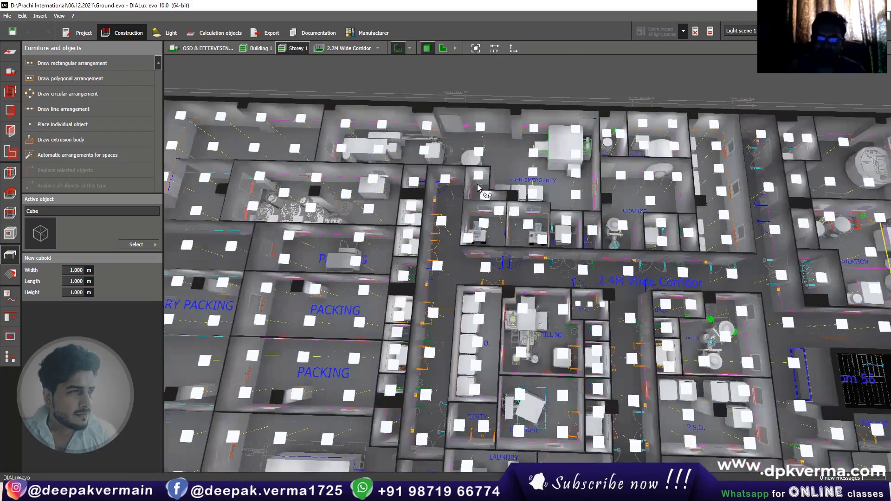
scroll(696, 241, down, 2)
scroll(728, 260, up, 2)
scroll(706, 261, up, 1)
scroll(627, 264, up, 1)
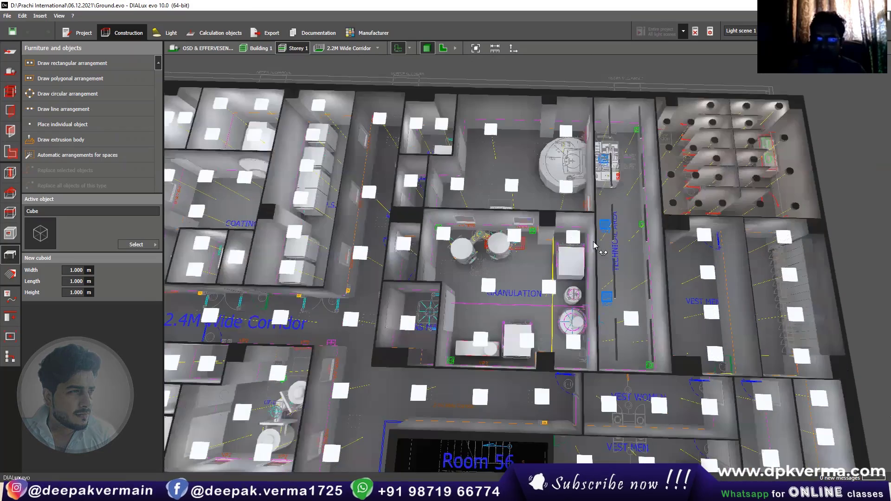
scroll(547, 268, up, 1)
right_drag(561, 266, 600, 245)
scroll(601, 244, up, 1)
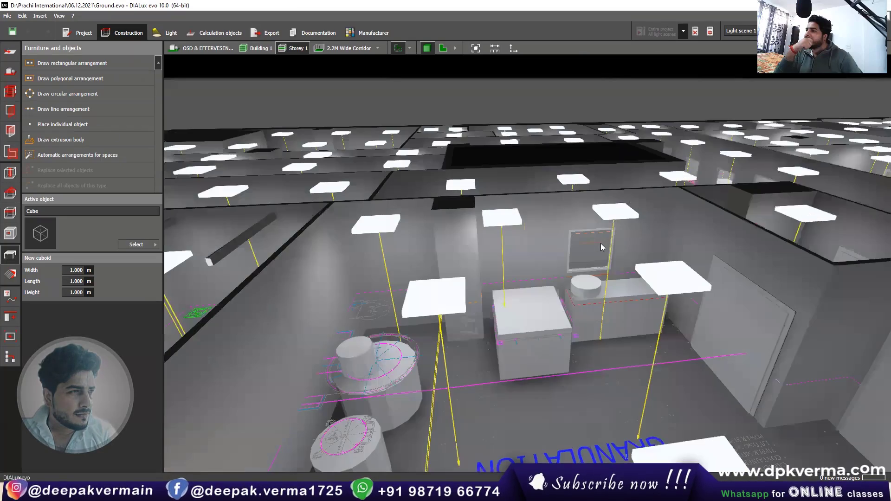
scroll(601, 243, up, 1)
scroll(603, 243, up, 1)
scroll(640, 269, down, 2)
scroll(699, 304, down, 1)
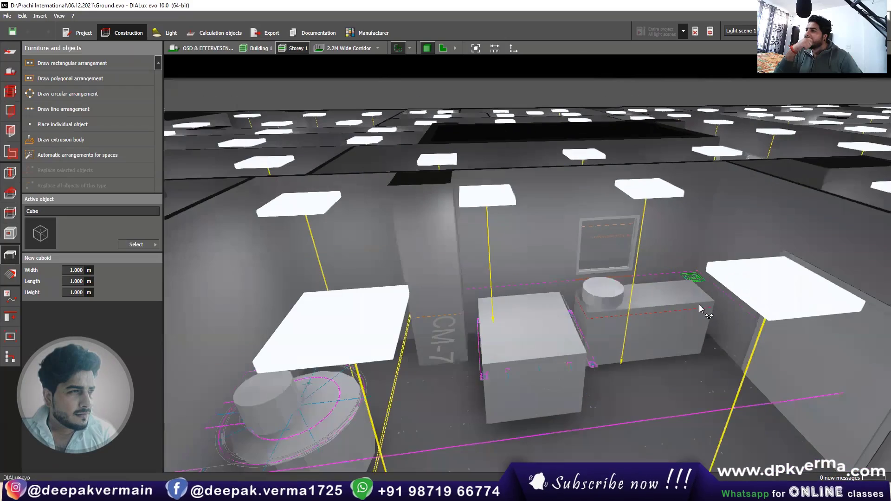
scroll(699, 304, down, 1)
scroll(665, 362, down, 1)
scroll(665, 362, down, 1)
scroll(613, 358, down, 1)
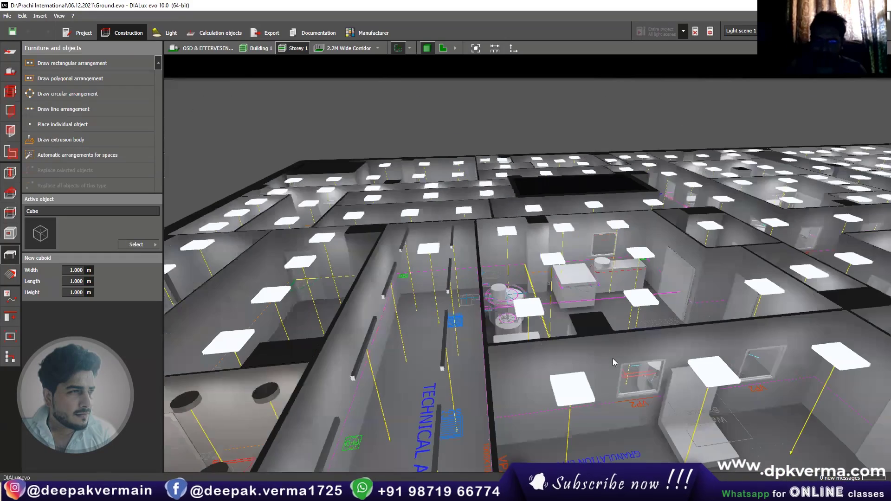
scroll(613, 358, down, 1)
scroll(613, 358, up, 1)
mouse_move(596, 293)
right_down()
mouse_move(660, 257)
mouse_move(685, 229)
mouse_move(648, 245)
mouse_move(736, 246)
mouse_move(767, 200)
mouse_move(755, 182)
mouse_move(744, 204)
right_up()
scroll(684, 229, up, 1)
scroll(684, 229, up, 2)
scroll(684, 229, down, 1)
click(684, 230)
scroll(648, 245, down, 3)
scroll(767, 200, up, 1)
scroll(744, 205, down, 2)
scroll(743, 204, up, 3)
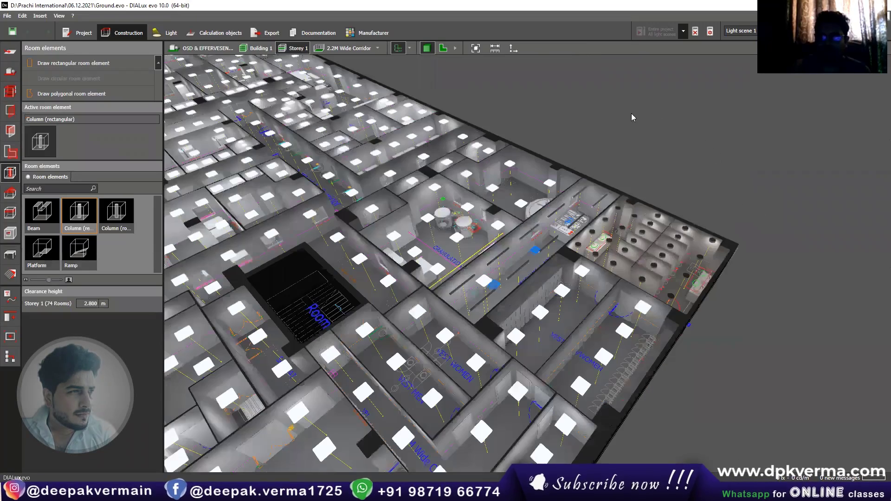
scroll(603, 117, down, 2)
right_drag(582, 120, 567, 144)
scroll(461, 183, up, 2)
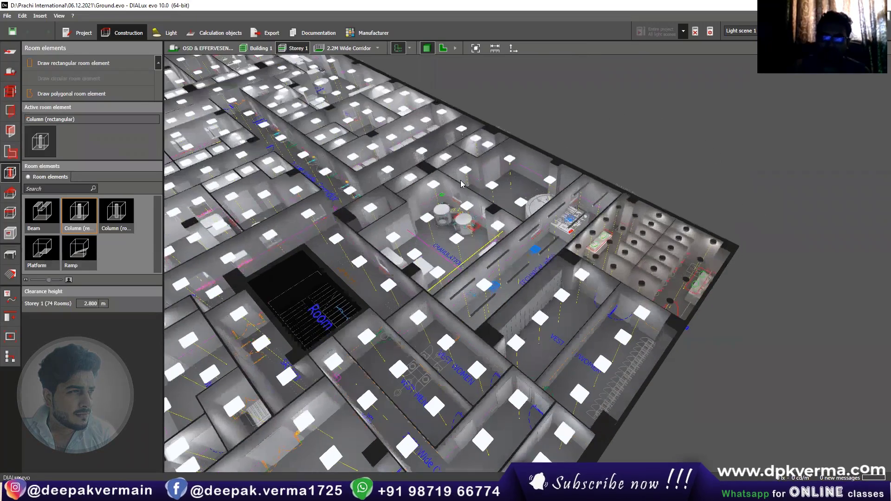
scroll(512, 196, down, 1)
scroll(461, 184, down, 2)
scroll(459, 184, down, 1)
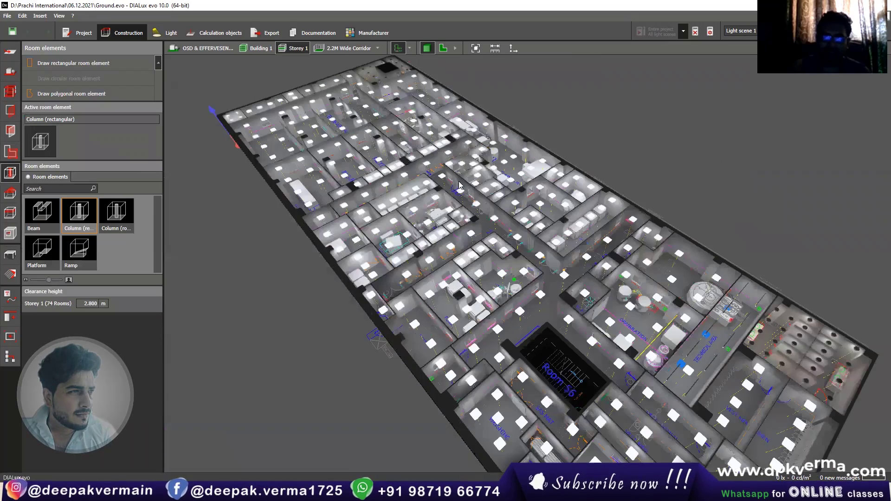
scroll(499, 278, up, 2)
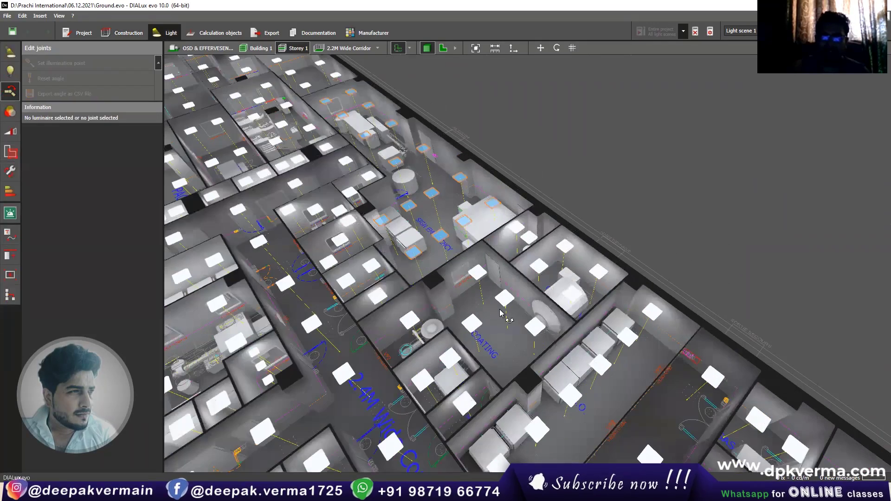
scroll(532, 317, down, 1)
scroll(497, 307, down, 1)
scroll(460, 297, down, 1)
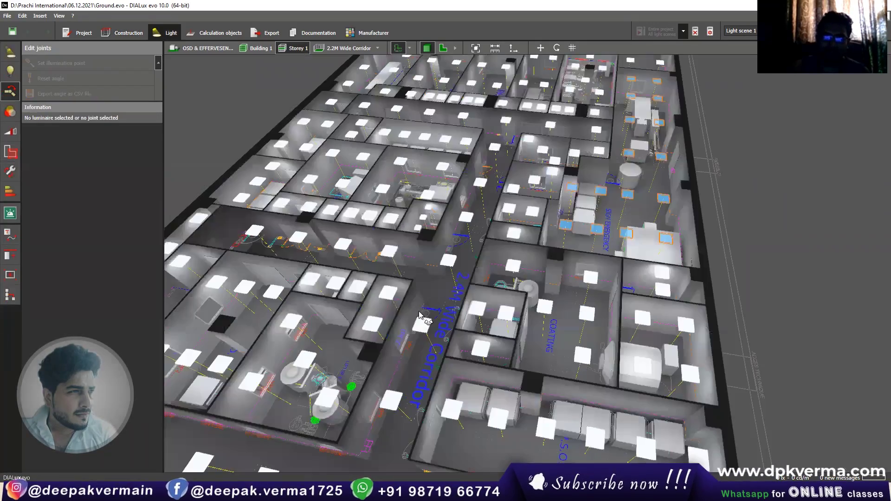
scroll(392, 277, down, 1)
scroll(393, 277, down, 1)
scroll(513, 272, up, 1)
scroll(511, 270, up, 1)
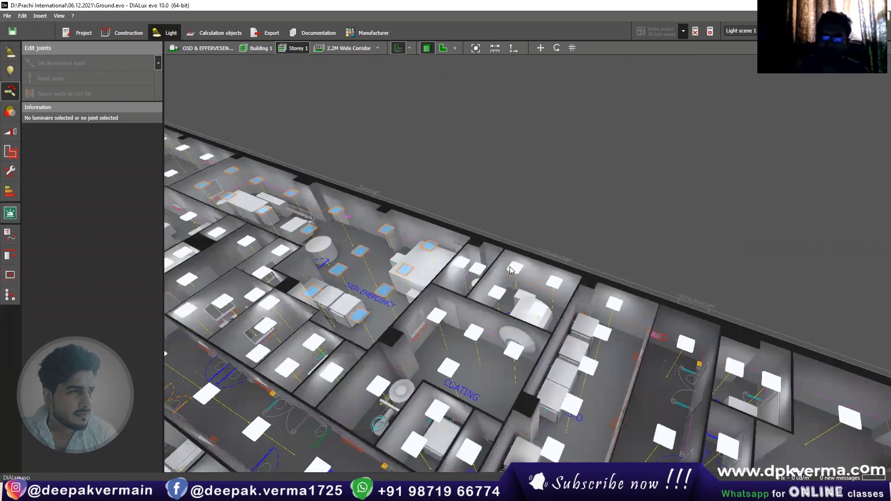
scroll(504, 243, up, 2)
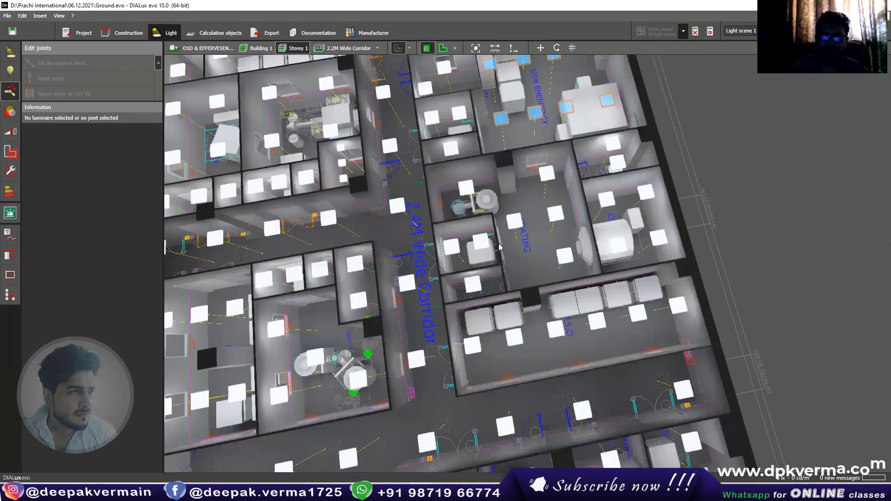
right_drag(499, 247, 517, 304)
scroll(465, 404, down, 1)
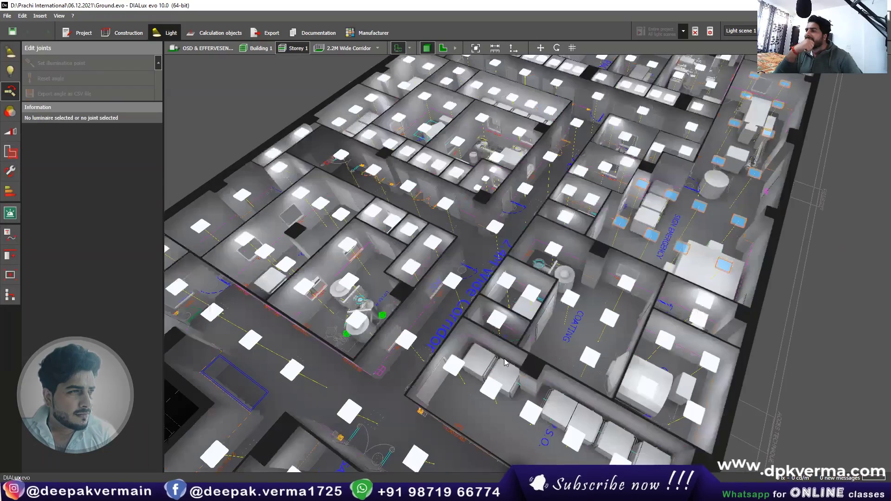
scroll(546, 342, up, 2)
scroll(480, 305, up, 1)
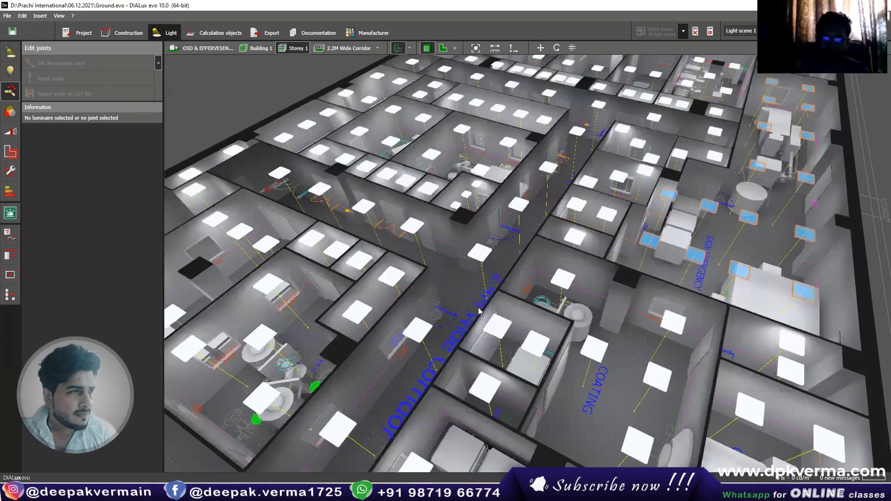
scroll(480, 309, up, 1)
scroll(479, 310, up, 2)
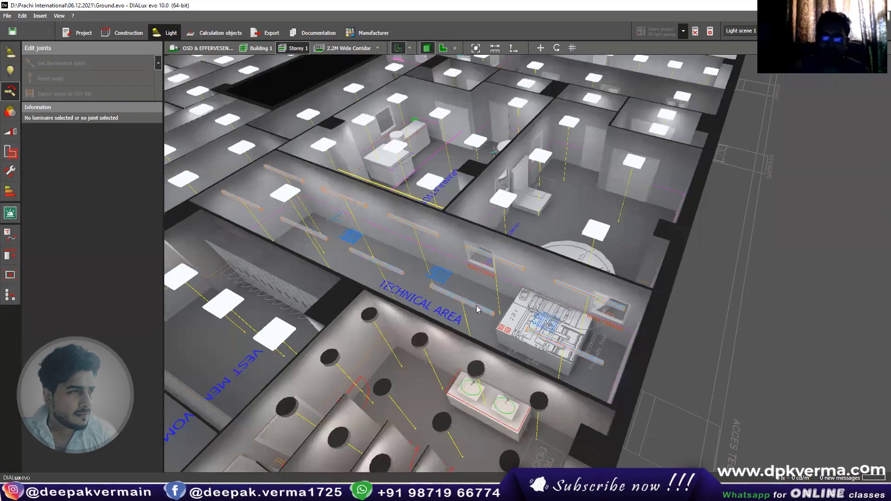
scroll(478, 309, up, 1)
scroll(478, 310, up, 1)
scroll(479, 310, up, 1)
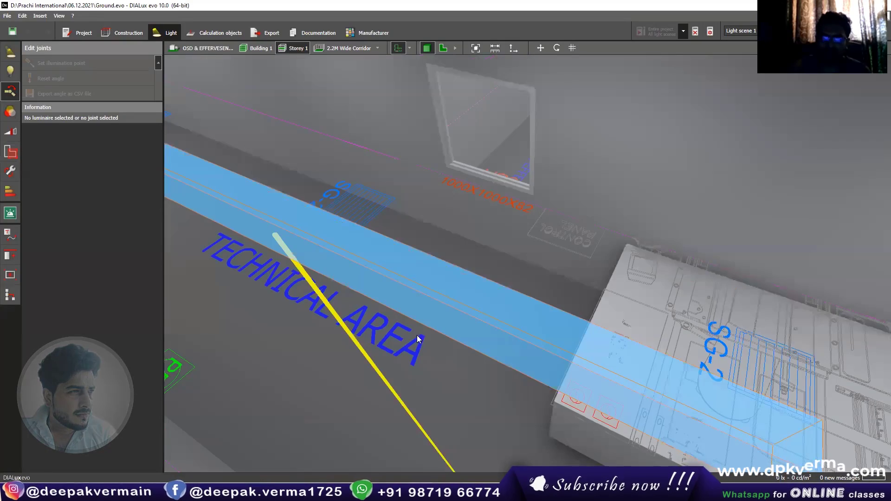
scroll(522, 339, down, 3)
right_drag(522, 339, 577, 341)
scroll(599, 300, down, 3)
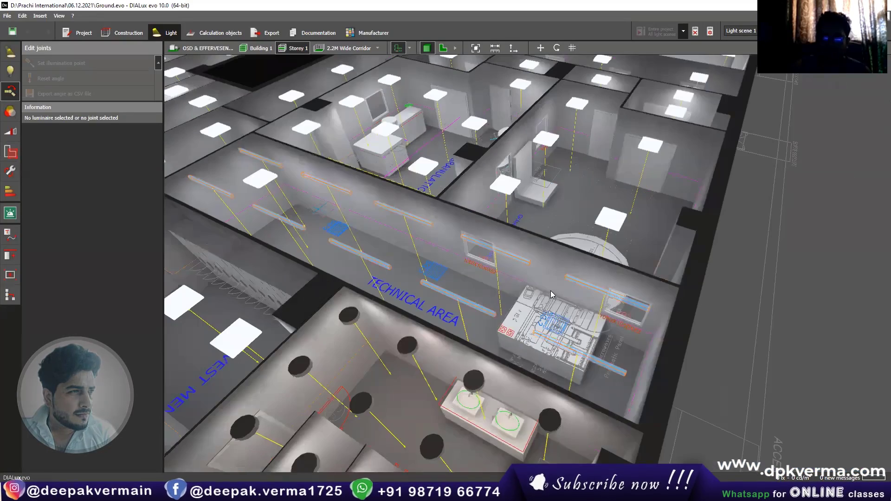
scroll(548, 292, down, 2)
scroll(549, 292, down, 2)
scroll(569, 285, down, 1)
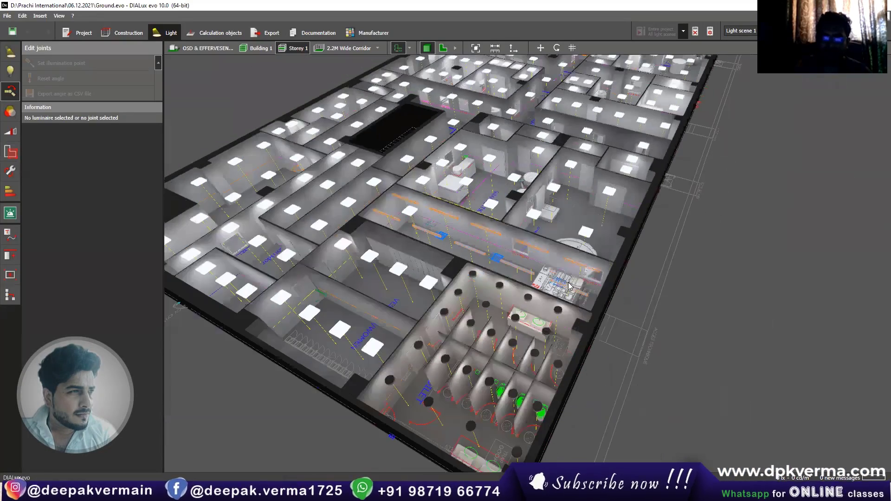
right_drag(575, 286, 531, 327)
scroll(531, 326, up, 5)
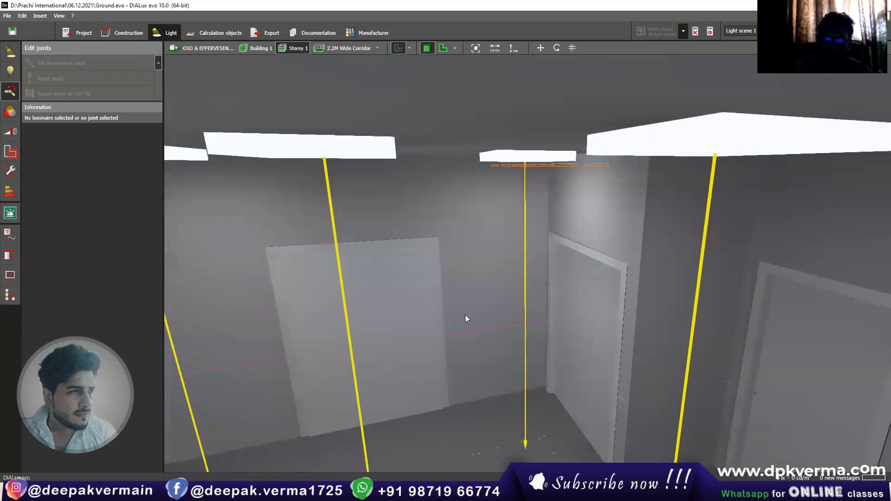
scroll(466, 314, down, 5)
scroll(377, 280, up, 5)
scroll(373, 277, down, 5)
right_drag(349, 295, 329, 333)
scroll(328, 306, up, 5)
scroll(328, 294, up, 2)
scroll(659, 316, up, 3)
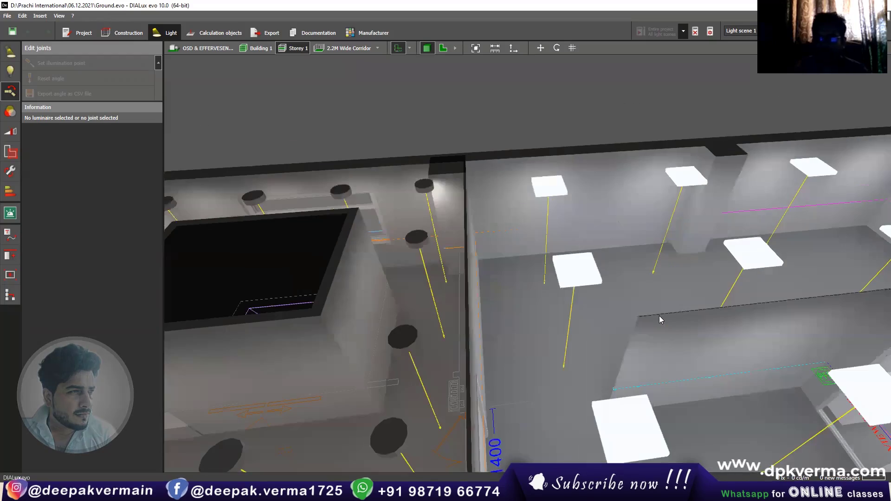
scroll(659, 316, down, 2)
scroll(813, 330, down, 3)
scroll(644, 317, up, 2)
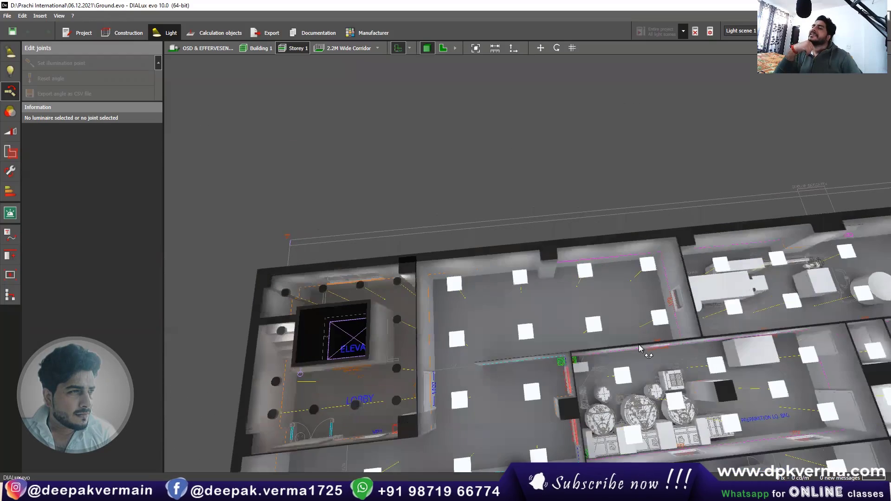
scroll(645, 317, up, 2)
scroll(644, 313, down, 2)
scroll(645, 303, down, 2)
scroll(624, 300, down, 3)
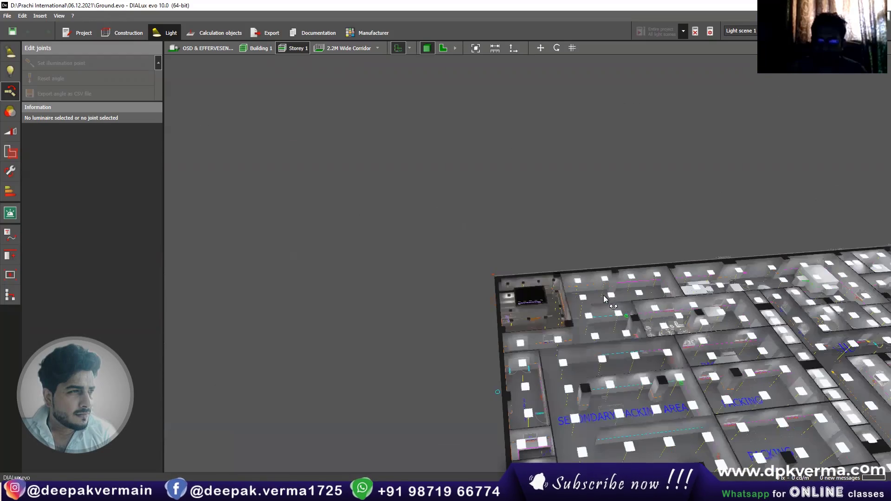
scroll(604, 297, up, 2)
scroll(559, 373, up, 2)
scroll(588, 432, up, 2)
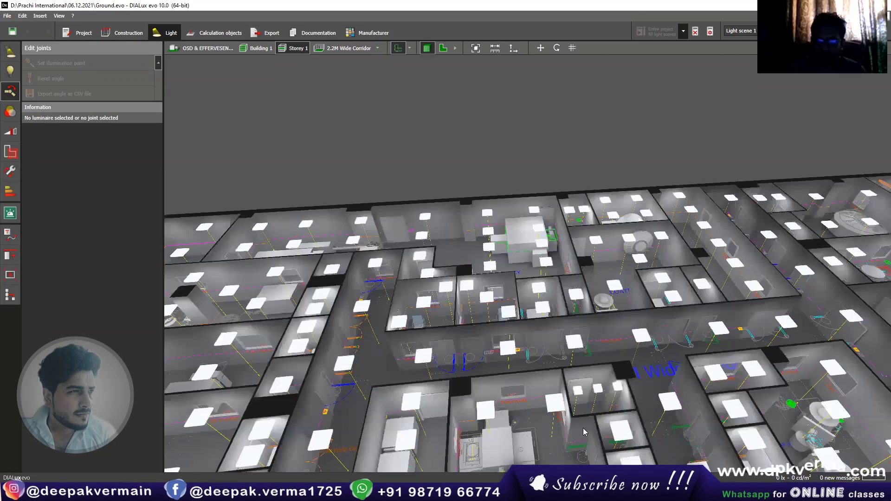
scroll(585, 432, up, 1)
scroll(553, 381, up, 1)
scroll(521, 329, up, 1)
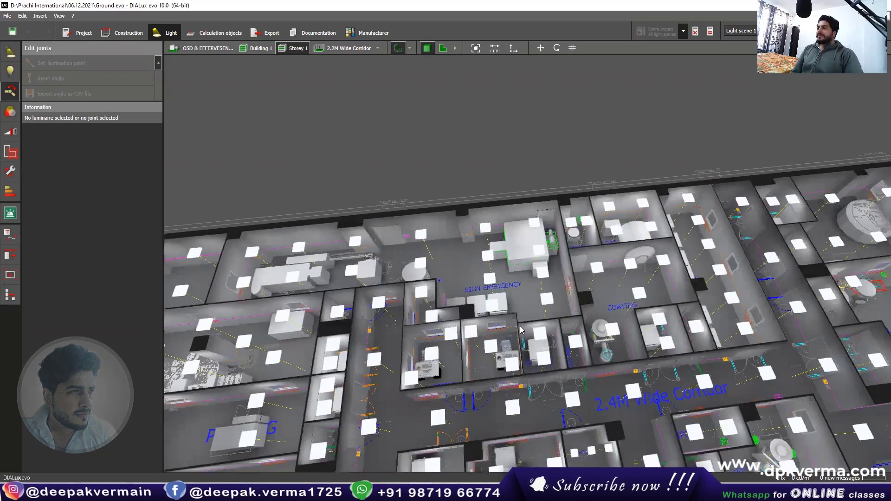
drag(521, 330, 527, 304)
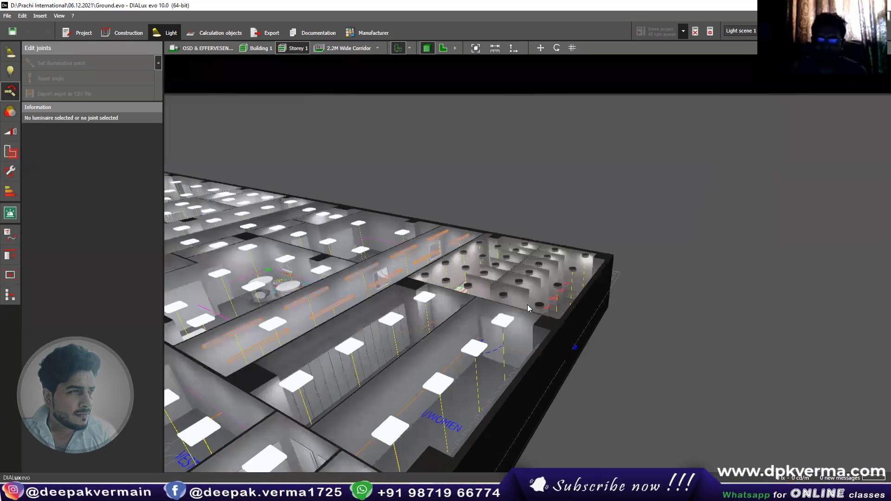
scroll(534, 305, up, 2)
scroll(622, 299, up, 2)
scroll(616, 281, up, 1)
scroll(621, 280, up, 1)
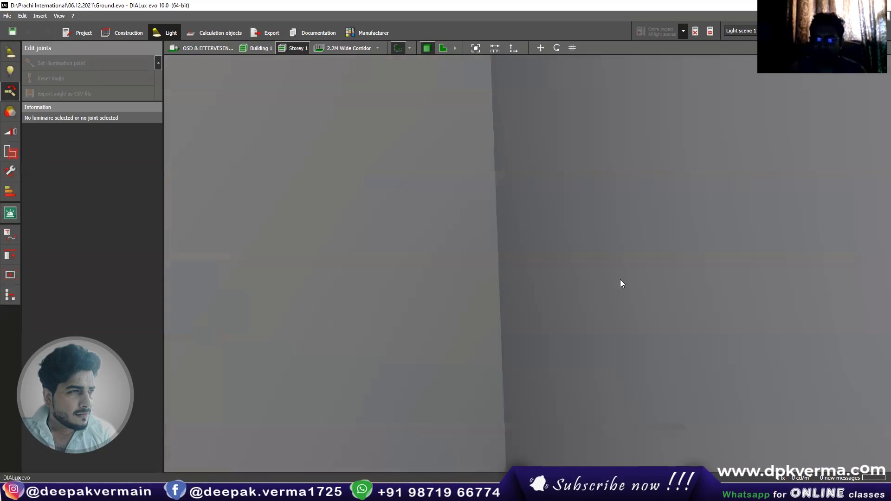
scroll(620, 280, down, 2)
scroll(696, 290, down, 2)
drag(702, 294, 633, 293)
scroll(698, 294, down, 2)
scroll(631, 292, up, 2)
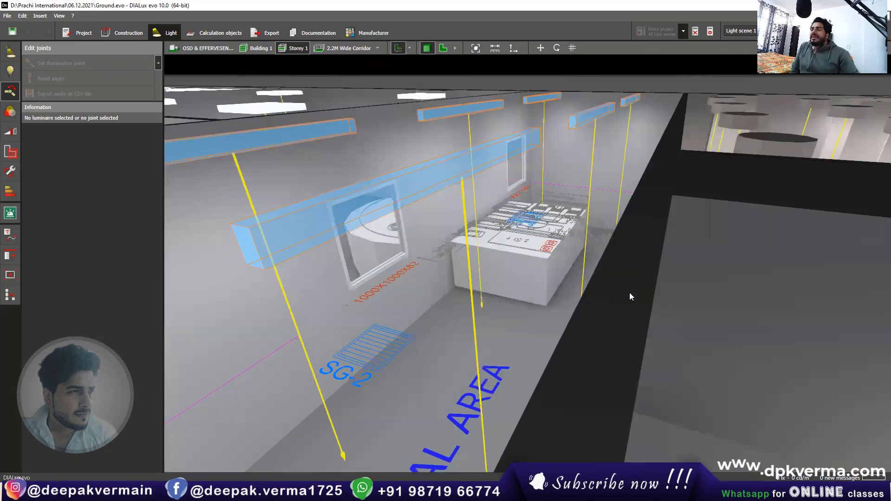
scroll(629, 292, down, 4)
scroll(613, 325, down, 3)
scroll(595, 370, down, 1)
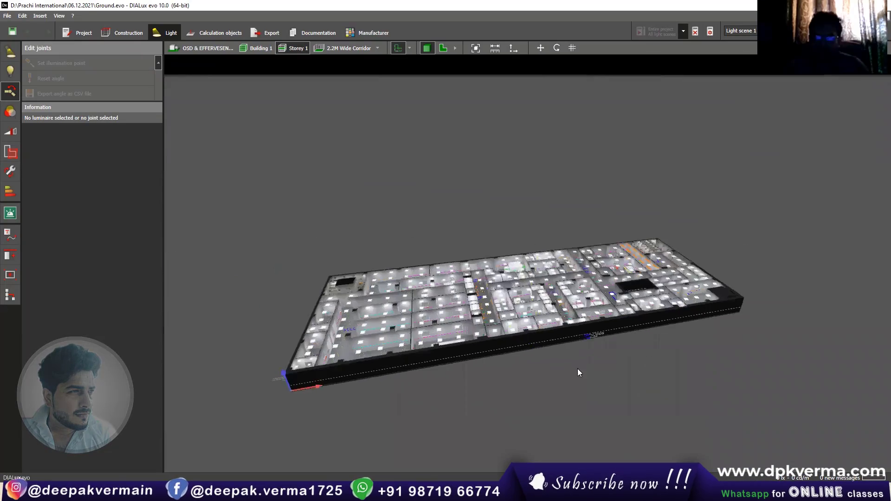
scroll(518, 343, up, 2)
scroll(517, 341, up, 3)
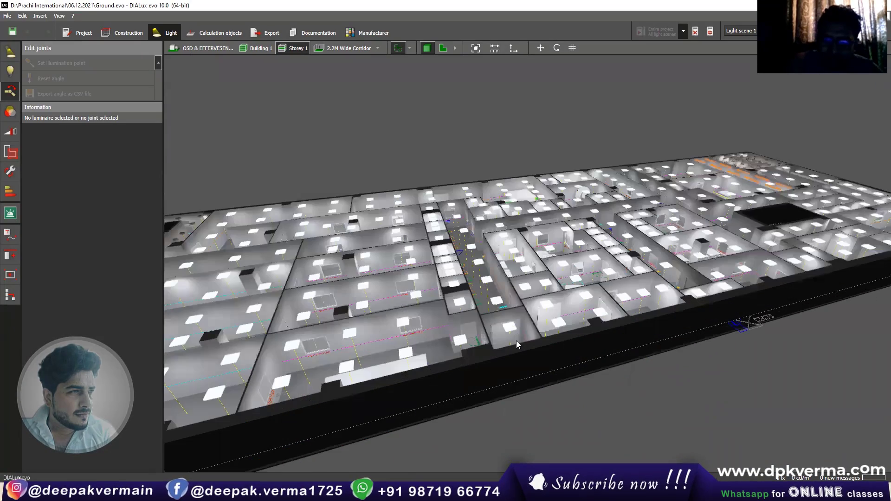
scroll(516, 340, down, 1)
scroll(517, 341, down, 2)
scroll(516, 341, down, 1)
scroll(516, 340, down, 2)
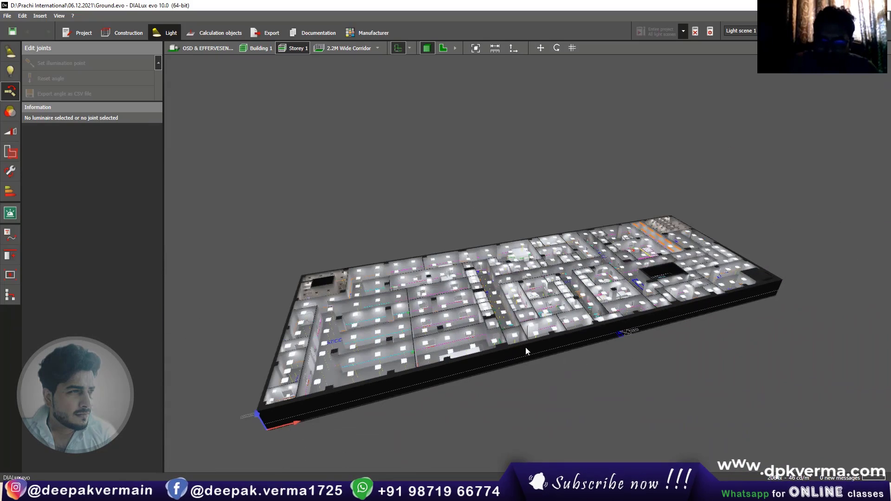
mouse_move(526, 347)
right_down()
mouse_move(494, 358)
mouse_move(514, 348)
mouse_move(523, 361)
mouse_move(494, 352)
mouse_move(650, 344)
right_up()
scroll(773, 339, up, 4)
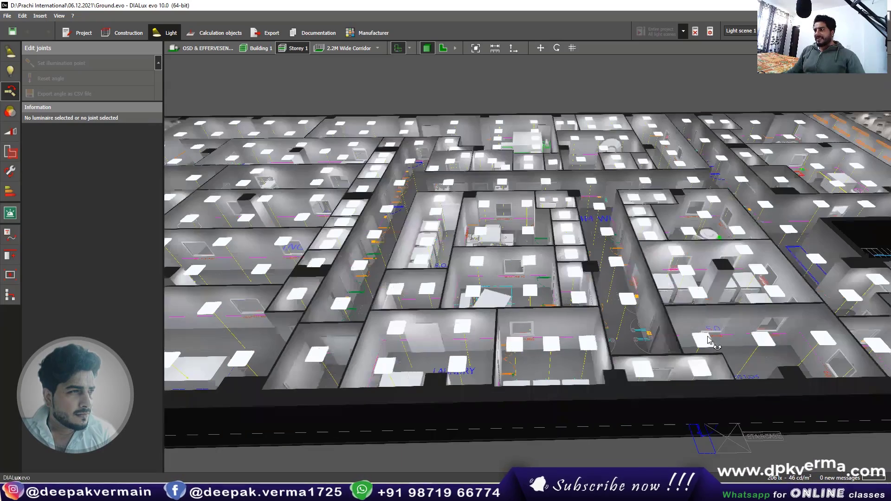
scroll(709, 340, down, 3)
scroll(764, 374, down, 3)
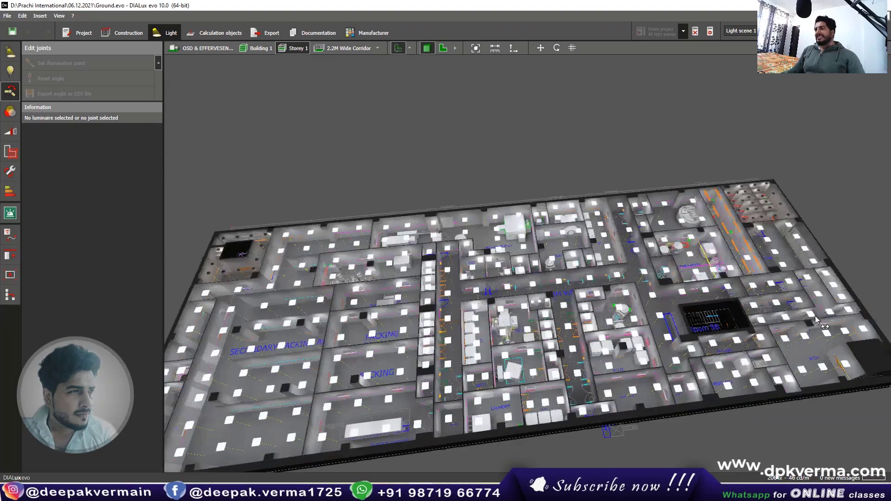
mouse_move(815, 316)
right_down()
mouse_move(780, 325)
mouse_move(771, 356)
mouse_move(743, 264)
mouse_move(821, 296)
mouse_move(874, 290)
mouse_move(546, 283)
mouse_move(553, 324)
right_up()
scroll(556, 289, down, 3)
scroll(553, 324, up, 2)
scroll(559, 325, down, 2)
scroll(584, 278, up, 2)
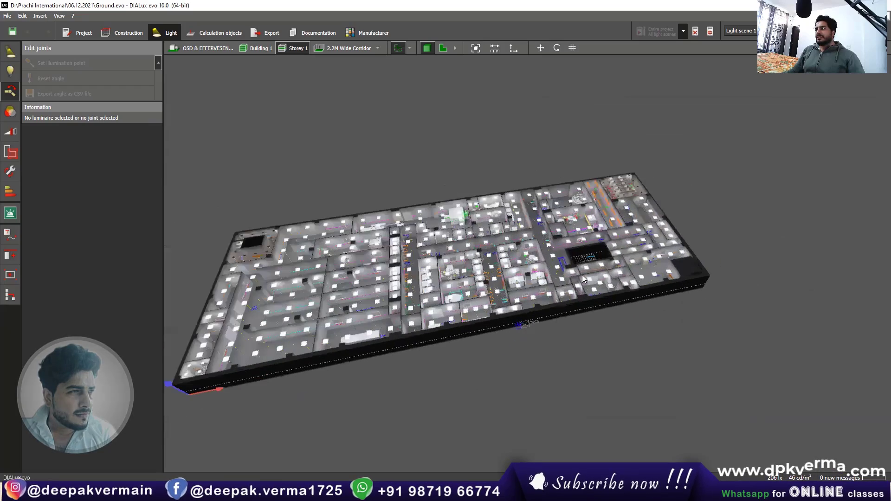
scroll(580, 260, up, 2)
scroll(557, 260, up, 2)
scroll(534, 260, up, 1)
scroll(515, 260, down, 1)
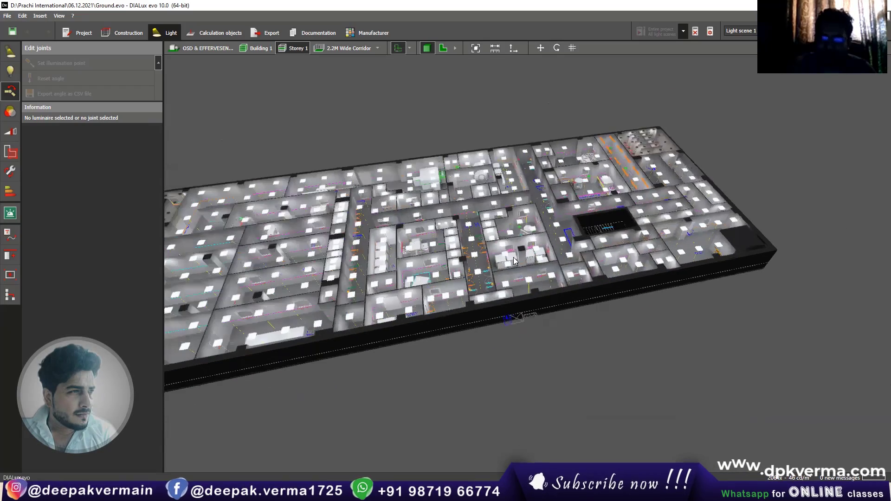
scroll(514, 261, down, 3)
scroll(617, 281, up, 4)
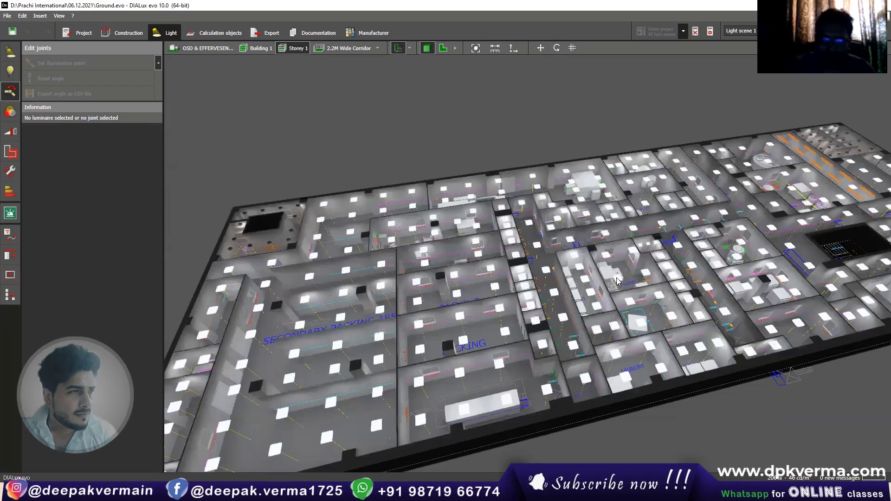
scroll(616, 283, up, 2)
scroll(556, 309, down, 4)
scroll(543, 321, up, 1)
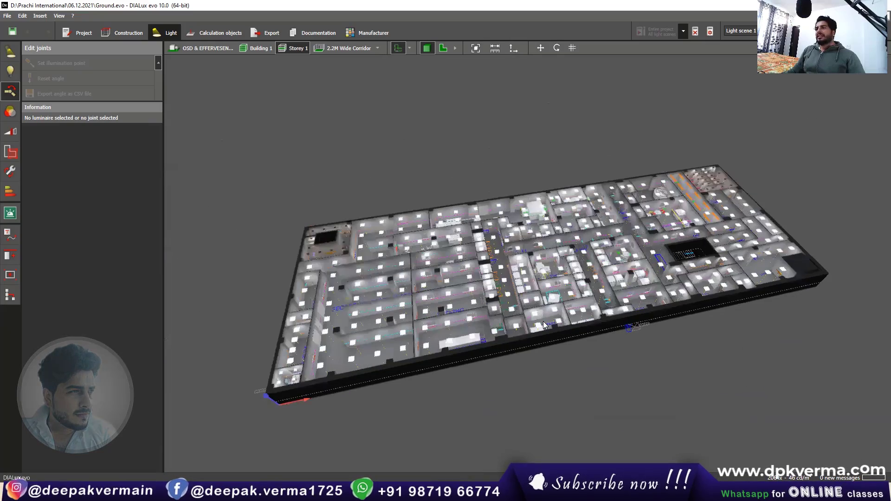
scroll(544, 321, up, 1)
scroll(546, 323, up, 1)
scroll(544, 323, down, 2)
scroll(544, 324, up, 2)
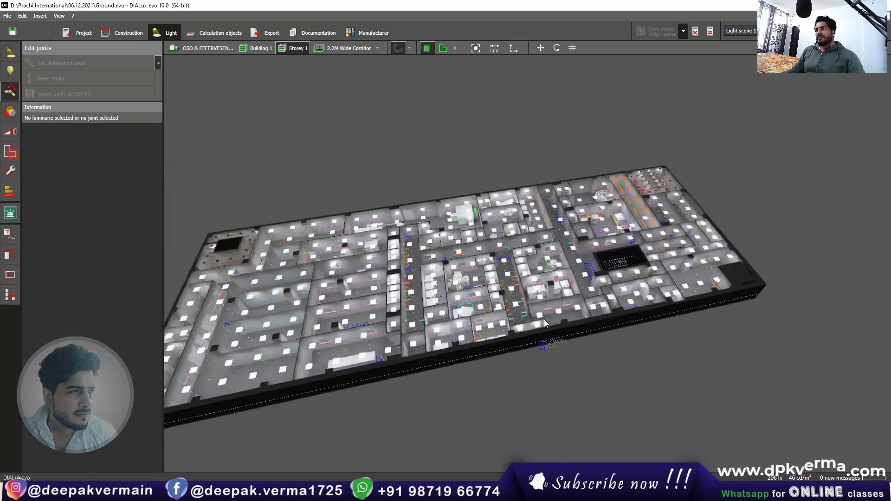
scroll(544, 323, up, 2)
scroll(544, 320, up, 1)
scroll(552, 321, up, 2)
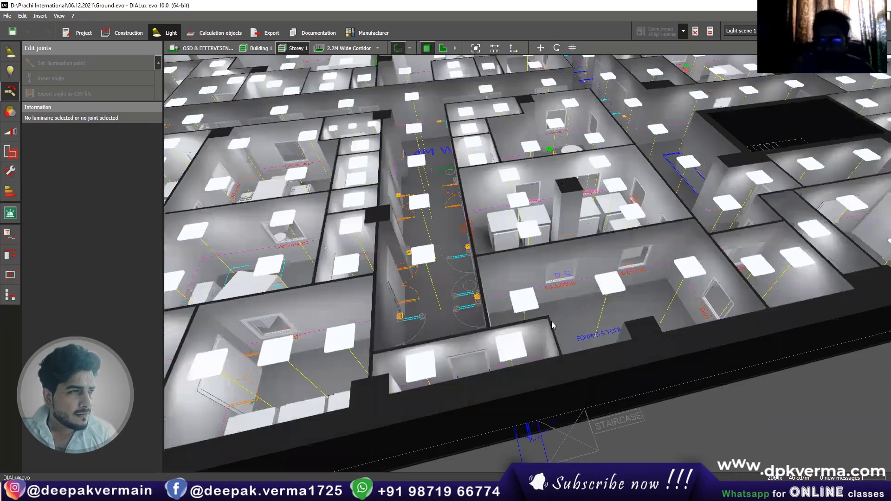
scroll(551, 322, up, 2)
scroll(551, 325, down, 1)
scroll(551, 325, down, 1)
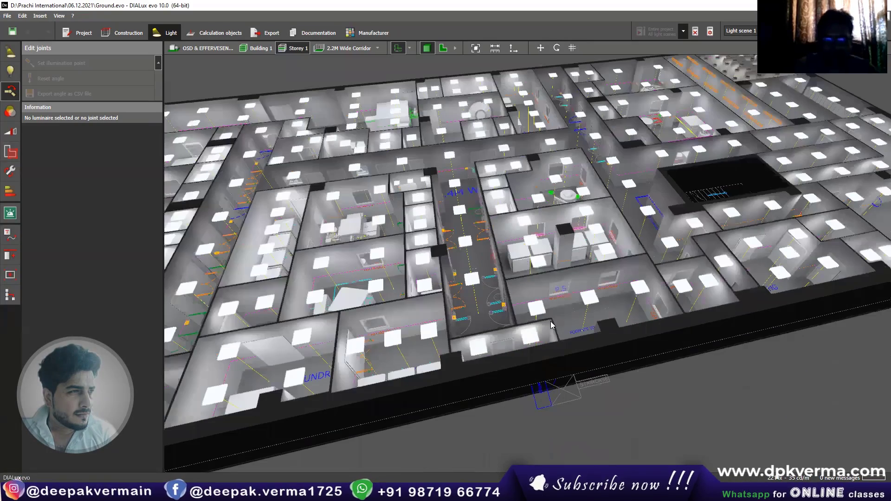
scroll(552, 325, down, 1)
scroll(551, 325, down, 1)
scroll(552, 325, down, 1)
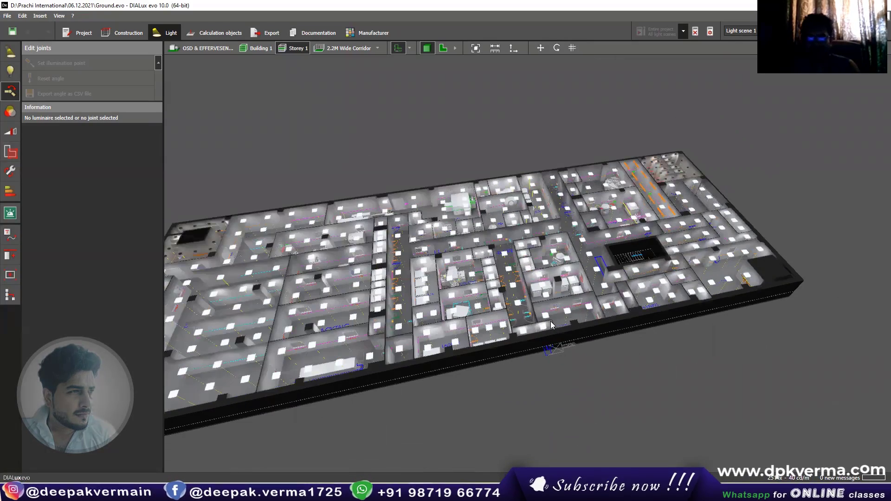